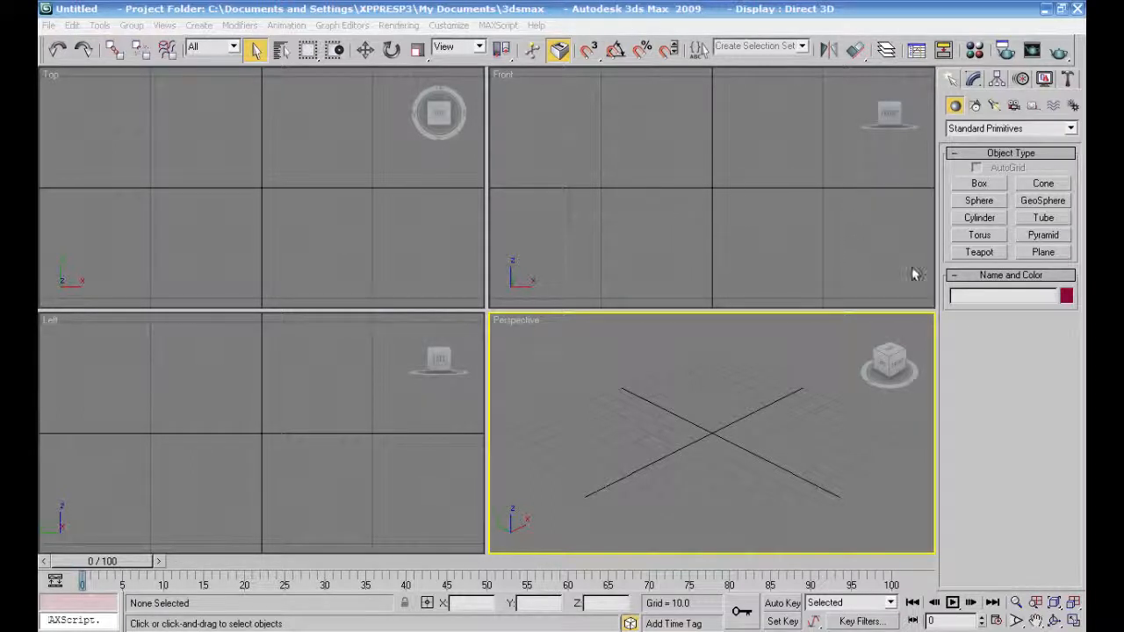
- Create a box in the Top view about 75 long, 216 wide and 60.5 high
{"action": "left_click", "coordinate": [979, 185]}
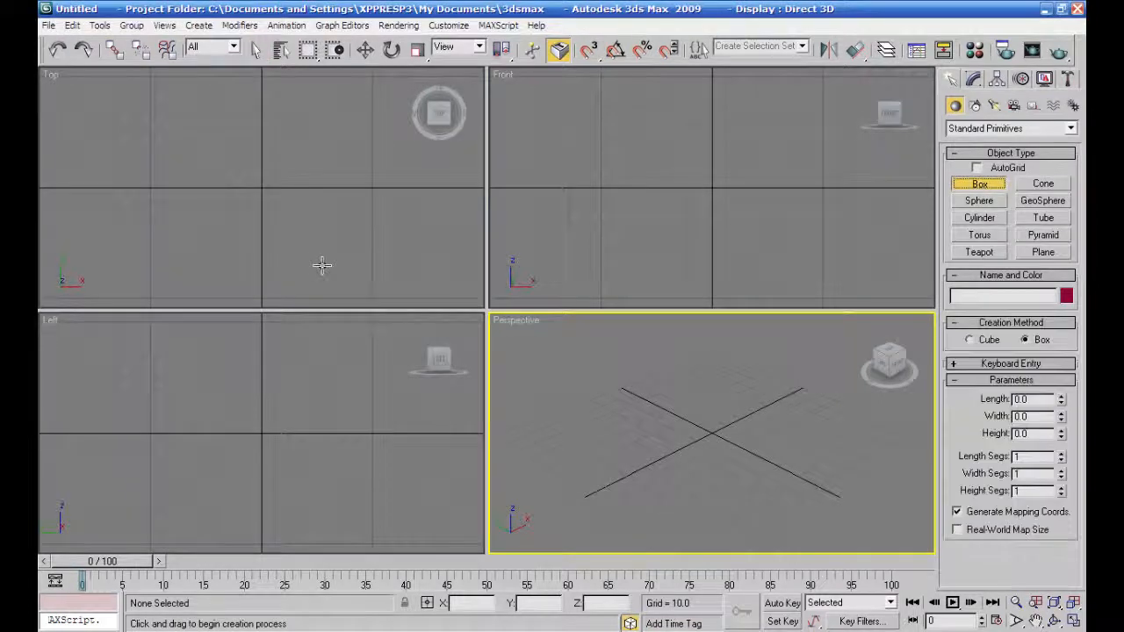
{"action": "left_click_drag", "start_coordinate": [134, 159], "coordinate": [374, 242]}
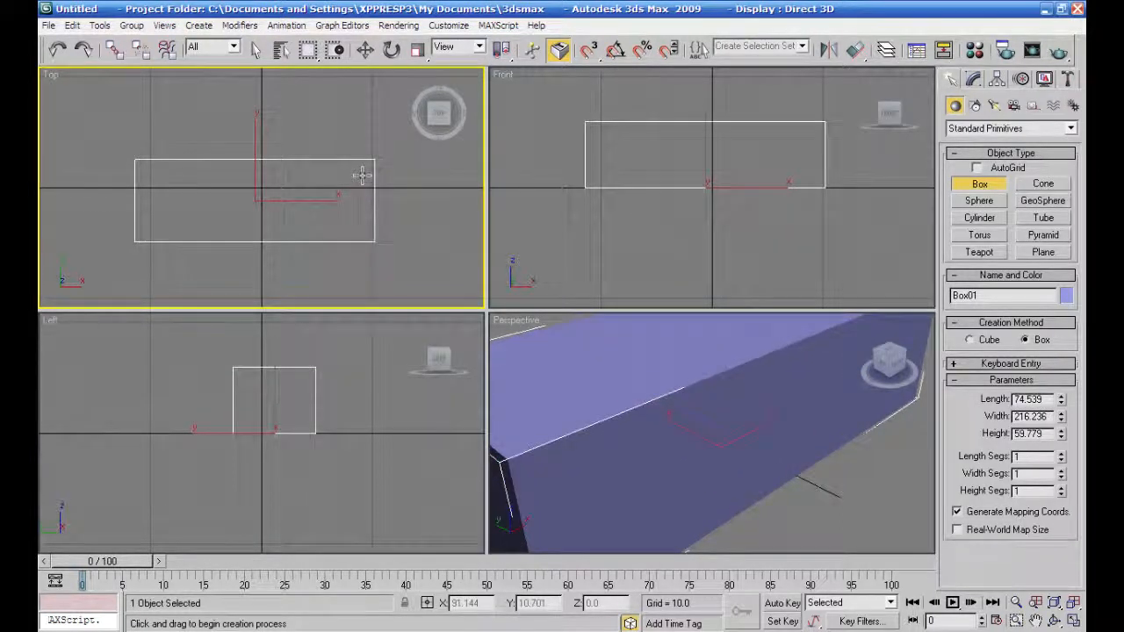
{"action": "left_click", "coordinate": [363, 173]}
{"action": "right_click", "coordinate": [772, 525]}
{"action": "scroll", "coordinate": [742, 484], "scroll_direction": "down", "scroll_amount": 4}
{"action": "scroll", "coordinate": [687, 463], "scroll_direction": "down", "scroll_amount": 2}
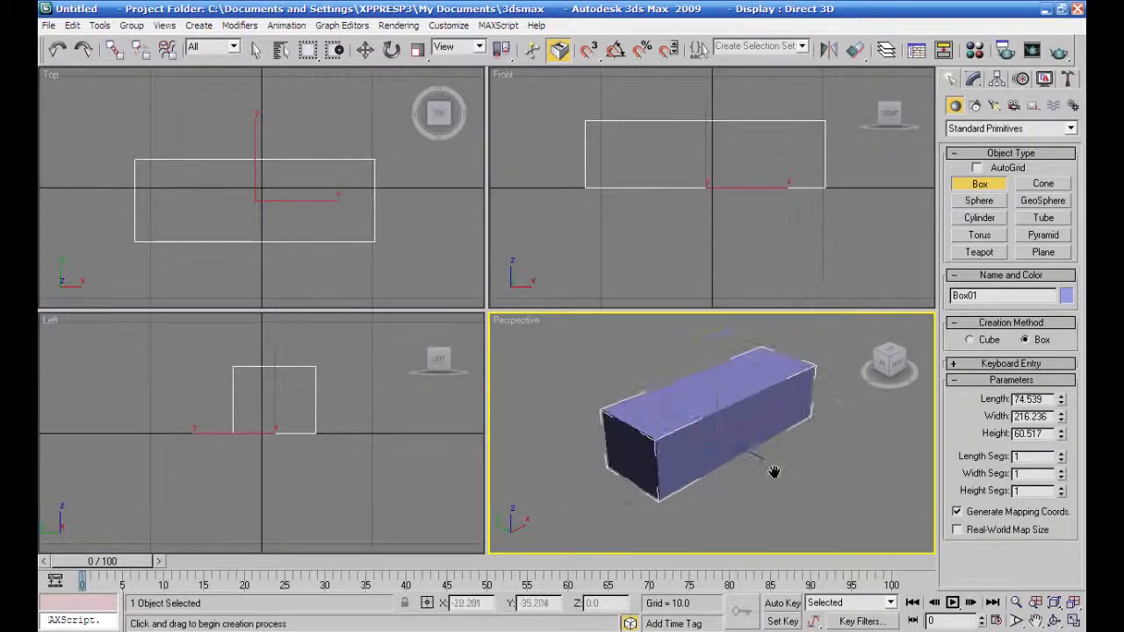
- Add an Edit Poly modifier to the box and enter its Vertex sub-object level
{"action": "left_click", "coordinate": [974, 80]}
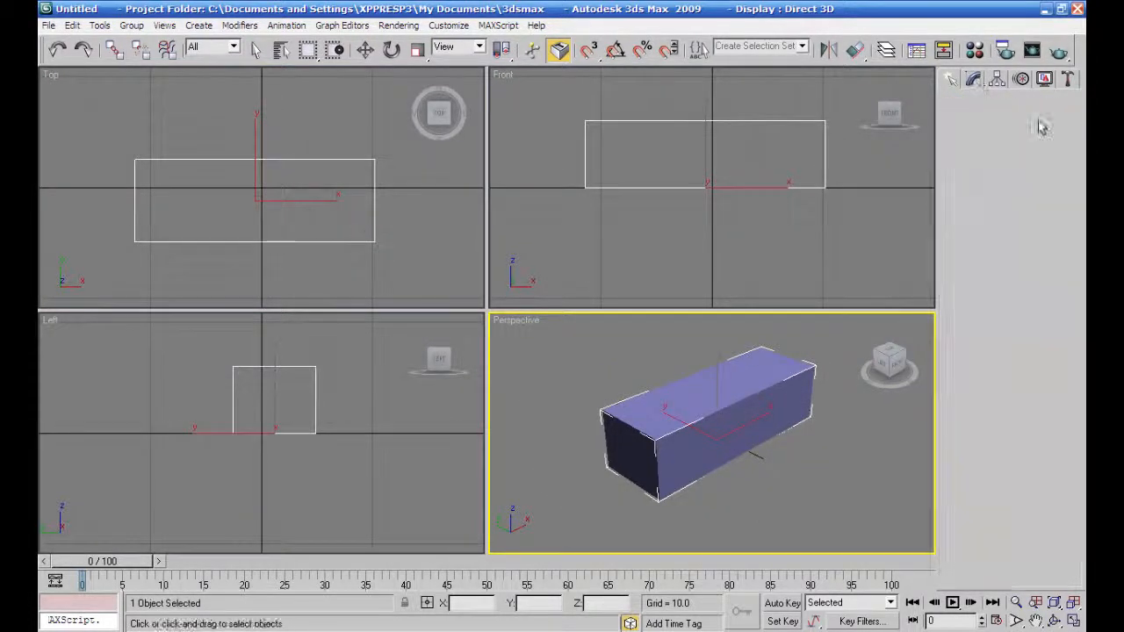
{"action": "left_click", "coordinate": [1071, 124]}
{"action": "scroll", "coordinate": [1018, 351], "scroll_direction": "down", "scroll_amount": 2}
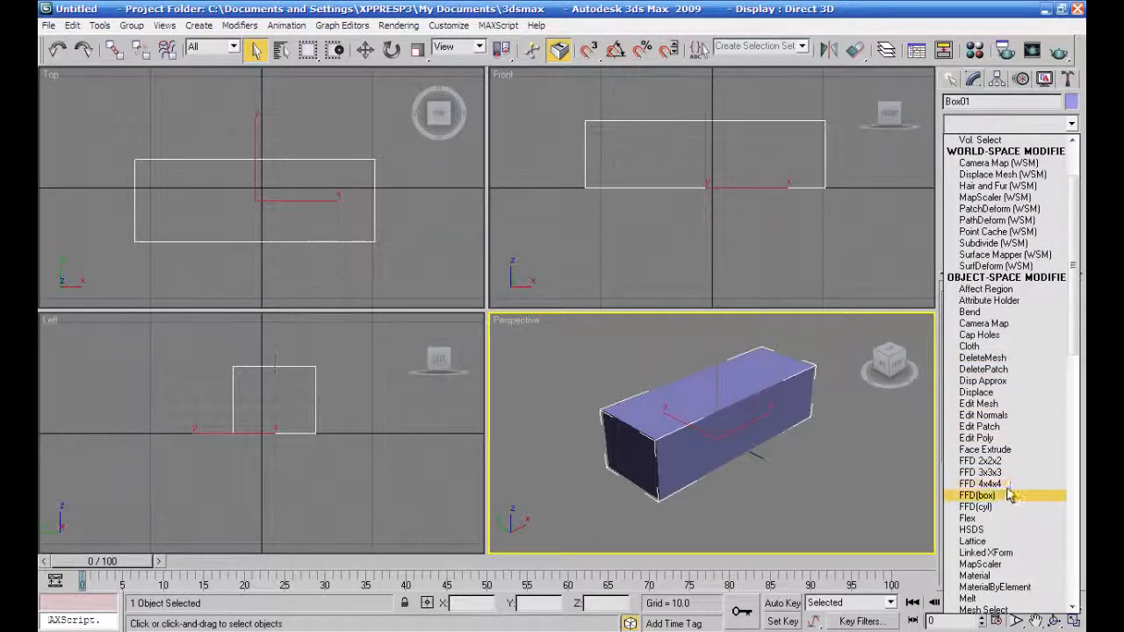
{"action": "left_click", "coordinate": [976, 437]}
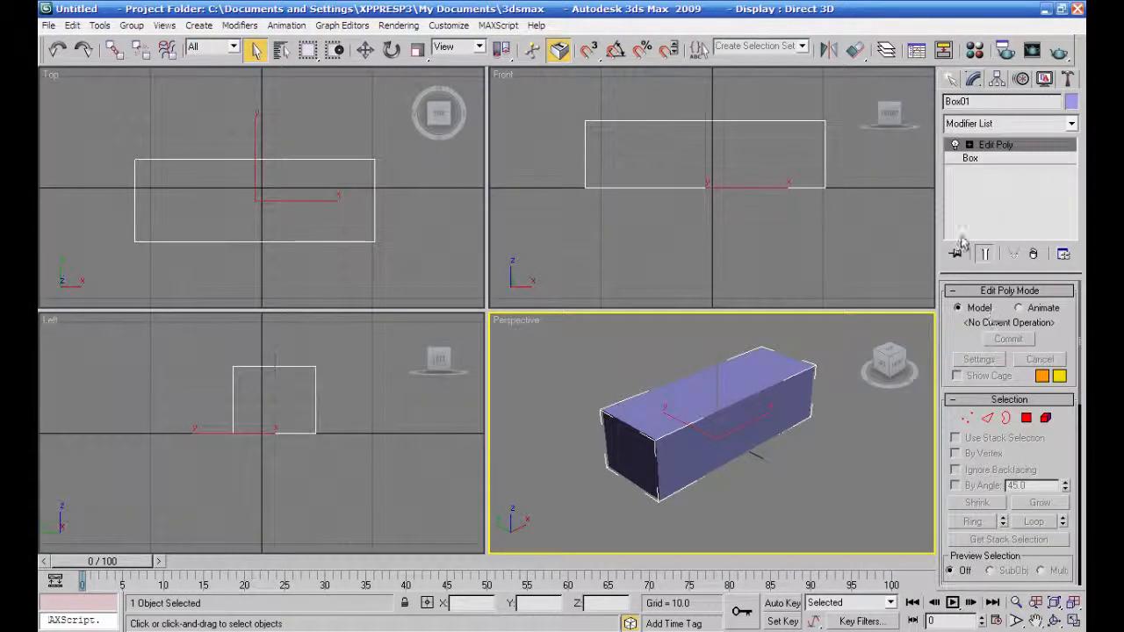
{"action": "left_click", "coordinate": [967, 145]}
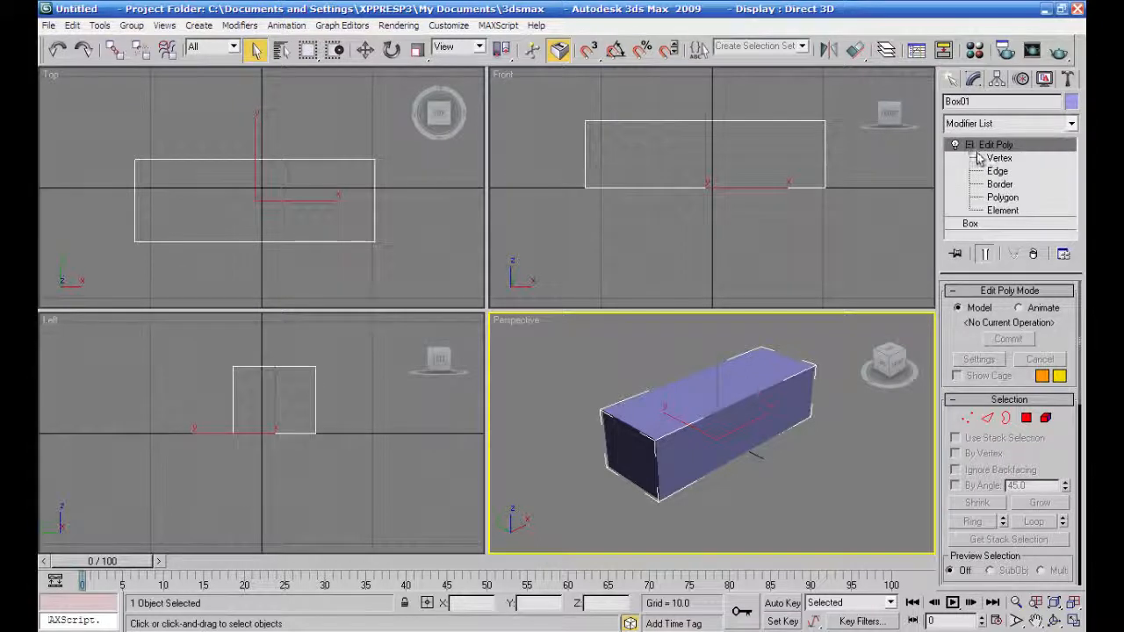
{"action": "left_click", "coordinate": [994, 158]}
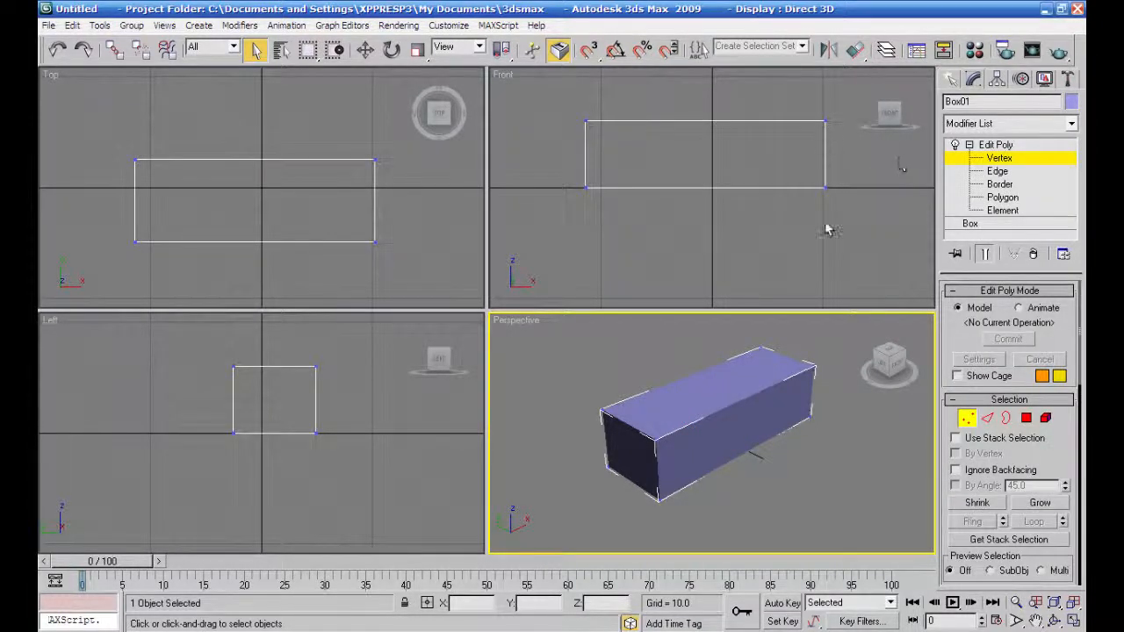
- In the Front view, move the upper vertices of the box's right end outward along X to slope that end
{"action": "middle_click_drag", "start_coordinate": [825, 230], "coordinate": [808, 283]}
{"action": "left_click", "coordinate": [806, 172]}
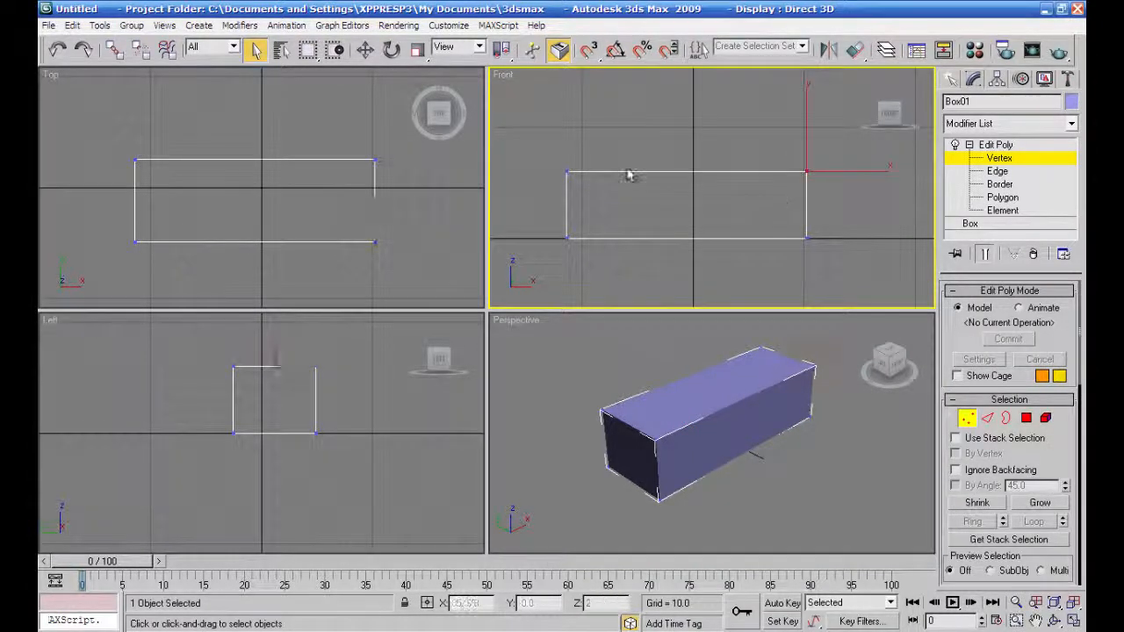
{"action": "left_click", "coordinate": [365, 50]}
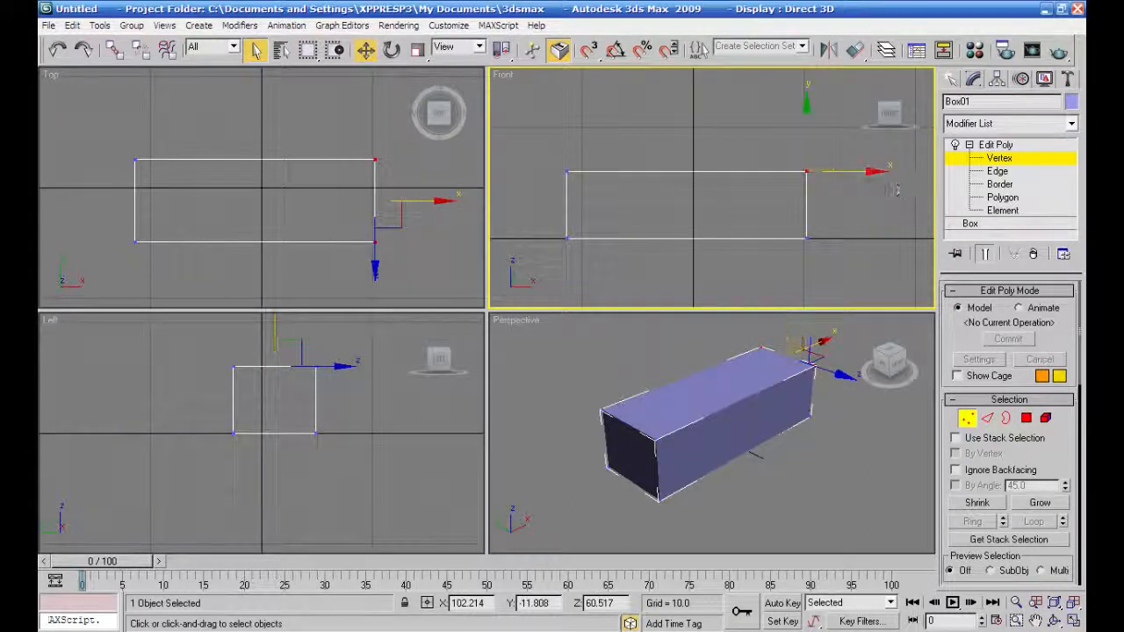
{"action": "left_click_drag", "start_coordinate": [872, 173], "coordinate": [908, 171]}
- Move the upper vertices of the box's left end outward along X to about -210, forming a longer slope, and deselect them
{"action": "left_click_drag", "start_coordinate": [605, 147], "coordinate": [539, 206]}
{"action": "middle_click_drag", "start_coordinate": [648, 235], "coordinate": [760, 241]}
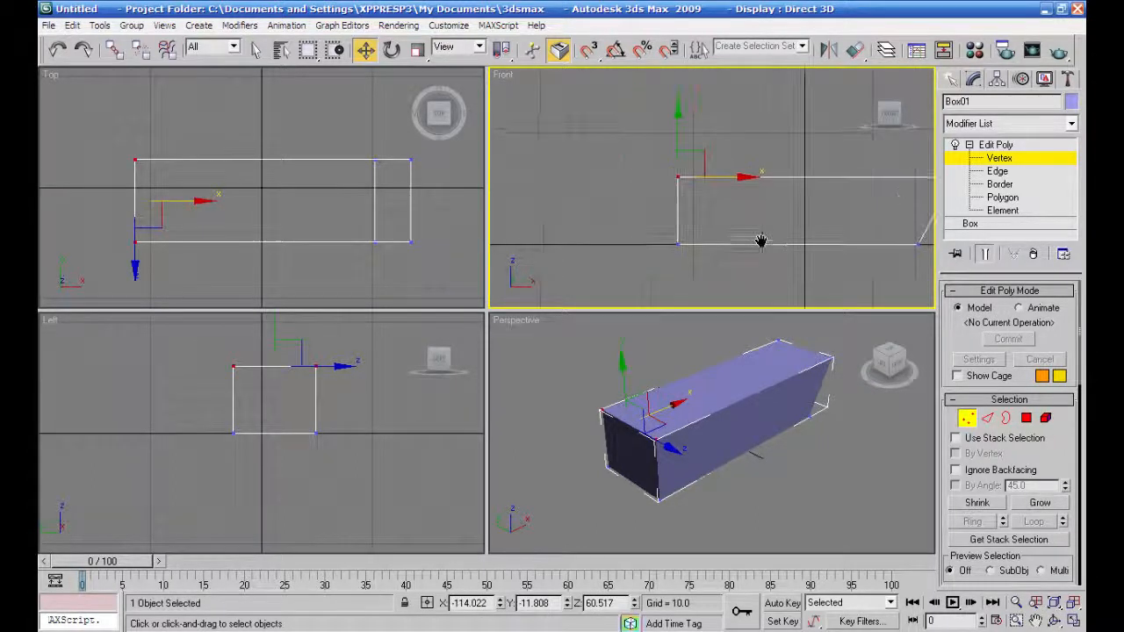
{"action": "left_click_drag", "start_coordinate": [745, 177], "coordinate": [669, 178]}
{"action": "middle_click_drag", "start_coordinate": [779, 209], "coordinate": [654, 209]}
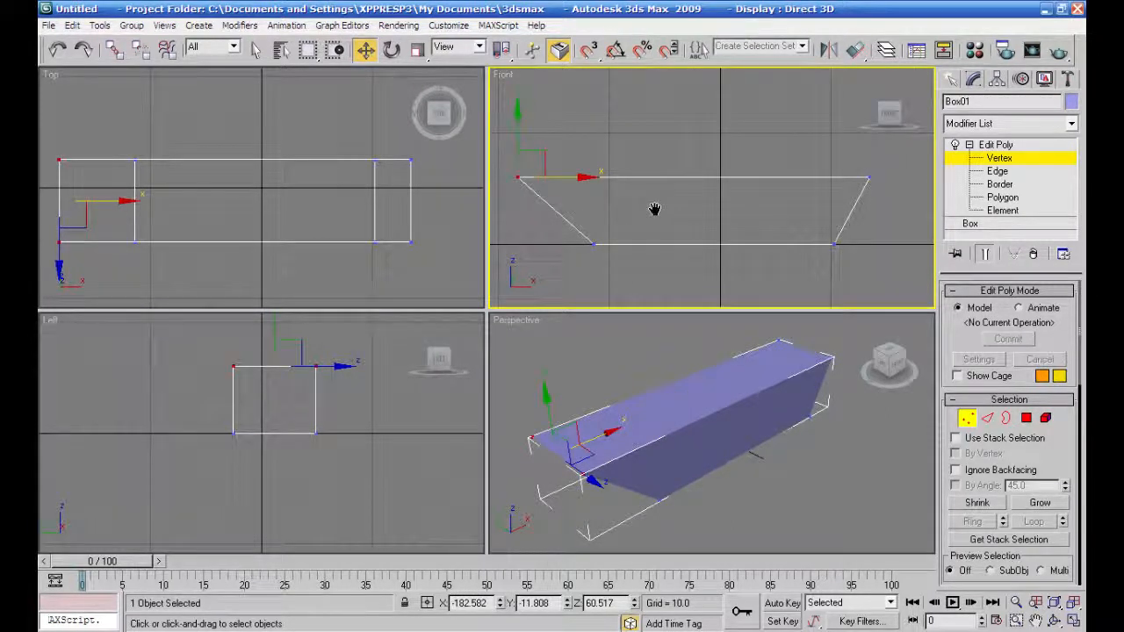
{"action": "left_click_drag", "start_coordinate": [594, 177], "coordinate": [529, 178]}
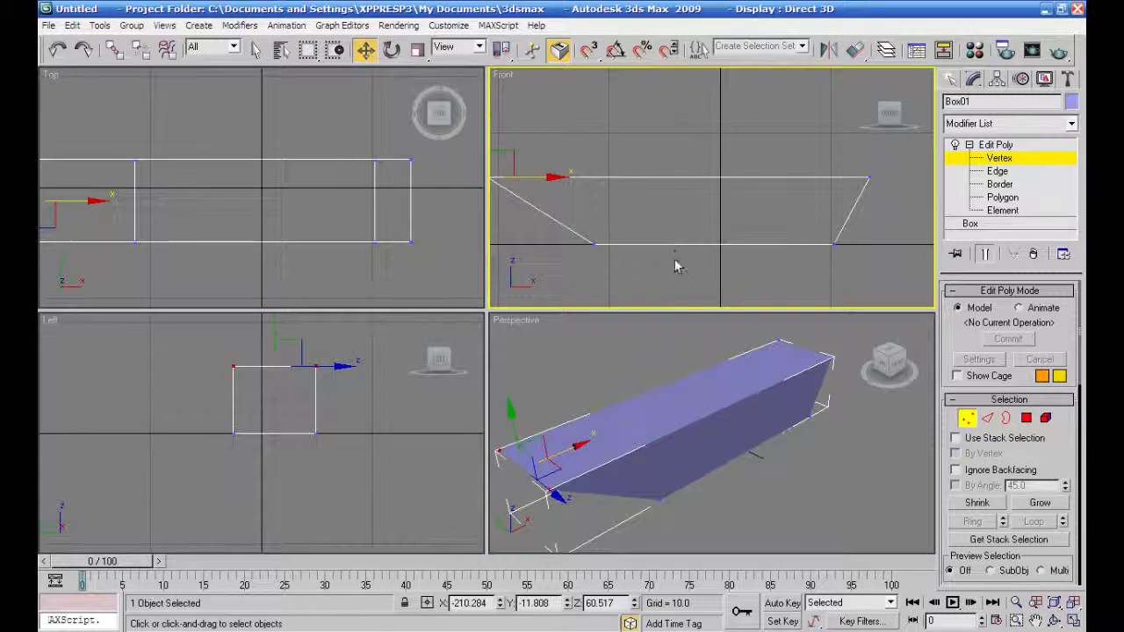
{"action": "middle_click_drag", "start_coordinate": [720, 284], "coordinate": [740, 272]}
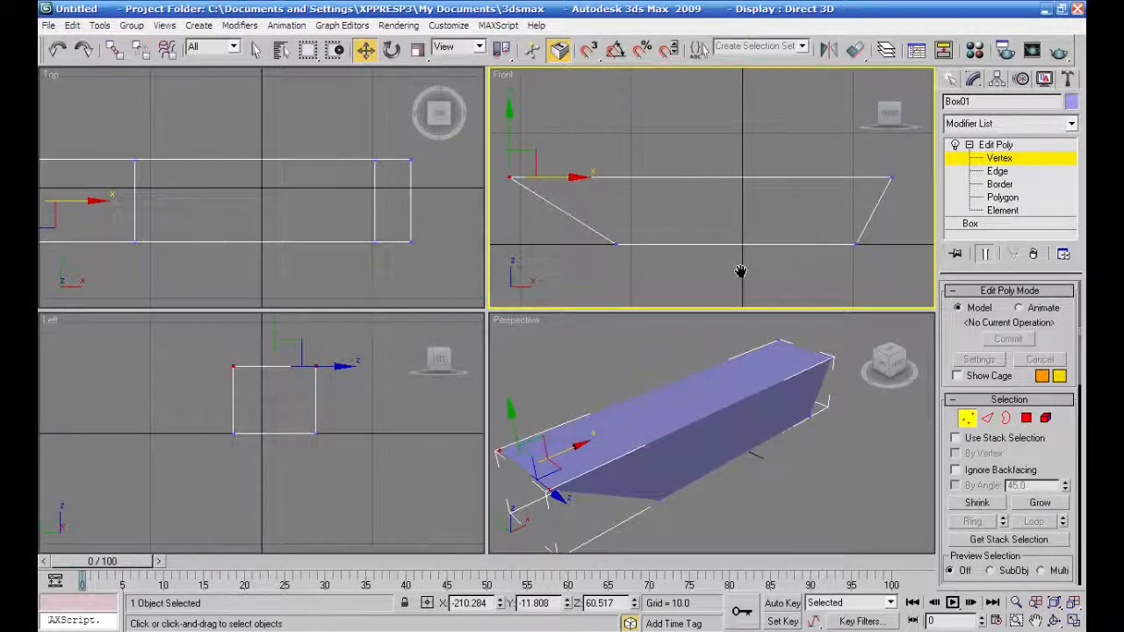
{"action": "left_click", "coordinate": [740, 271]}
- Cut an edge on the front side face from the lower vertex of the long slope up to the top edge
{"action": "left_click_drag", "start_coordinate": [1053, 444], "coordinate": [1062, 255]}
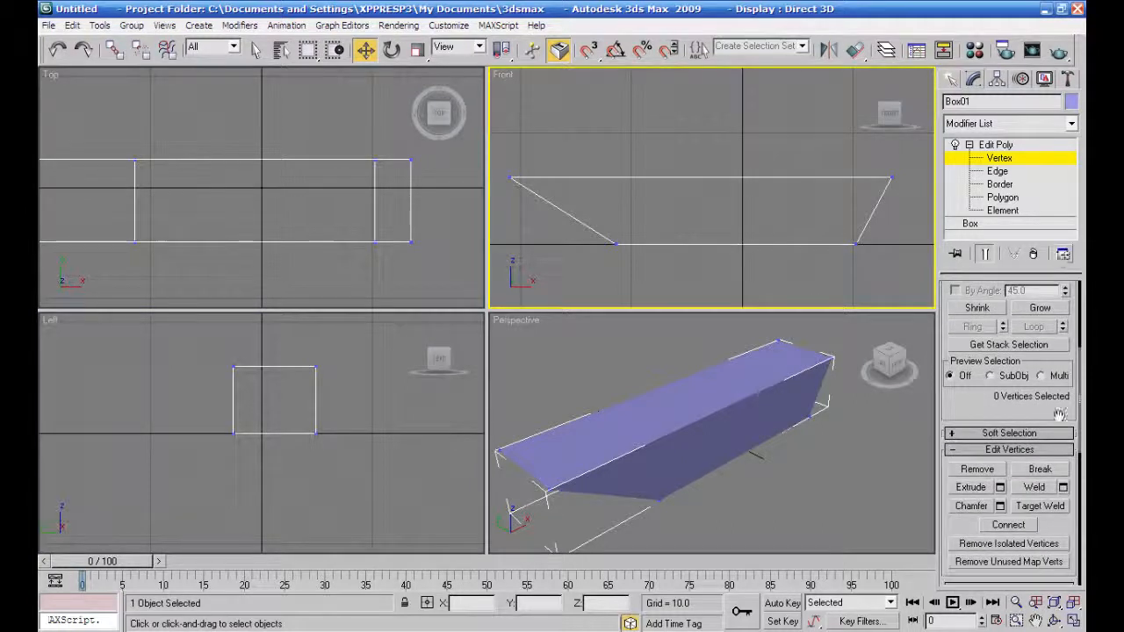
{"action": "scroll", "coordinate": [1060, 414], "scroll_direction": "down", "scroll_amount": 5}
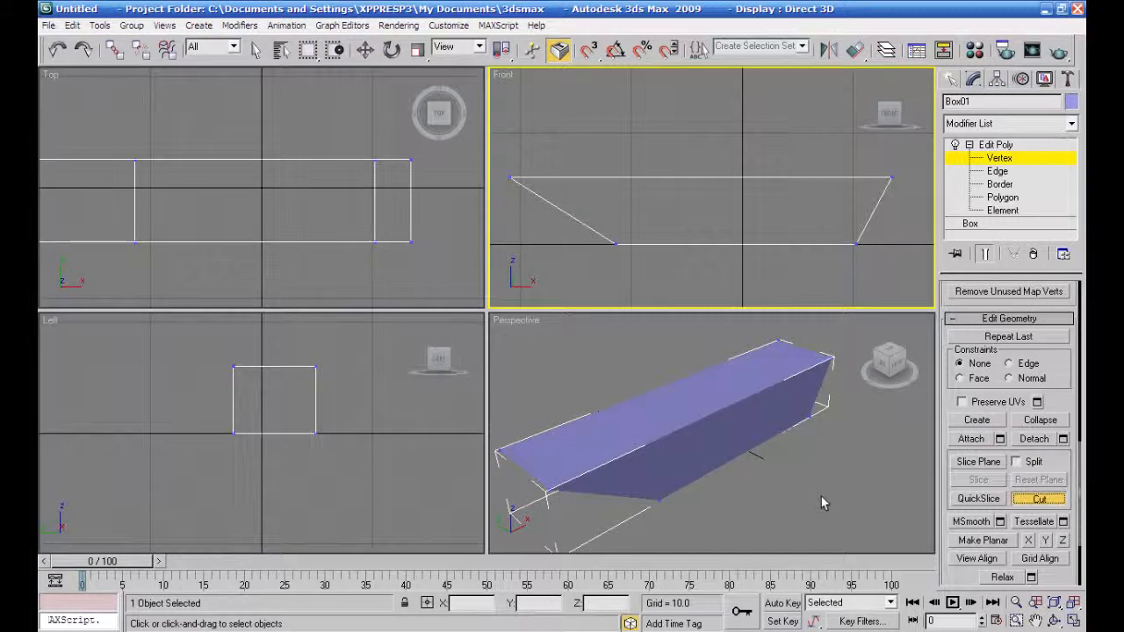
{"action": "left_click", "coordinate": [821, 496]}
{"action": "middle_click_drag", "start_coordinate": [819, 500], "coordinate": [762, 478], "text": "alt"}
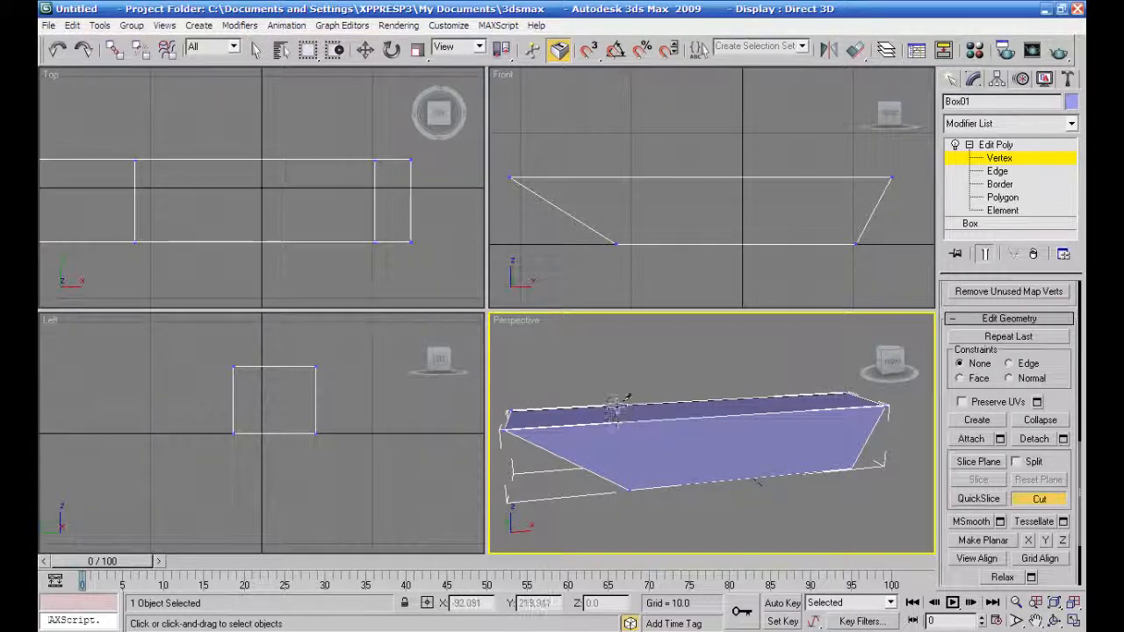
{"action": "left_click", "coordinate": [618, 403]}
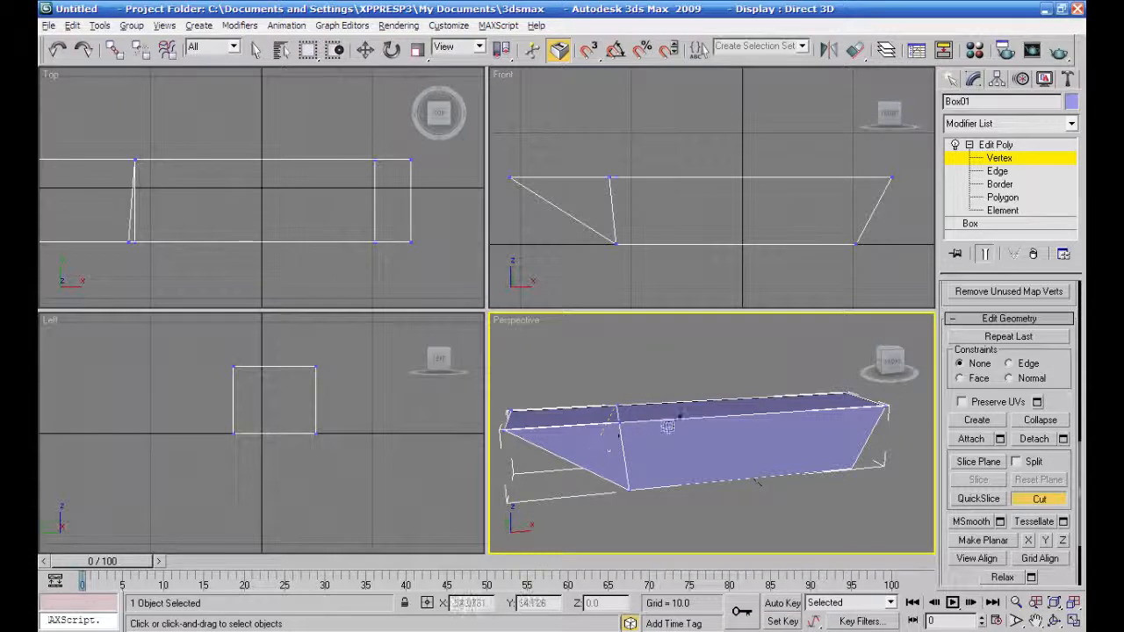
{"action": "key", "text": "w"}
- Cut a matching edge on the back side face from the long slope's lower vertex up to the top edge
{"action": "middle_click_drag", "start_coordinate": [624, 445], "coordinate": [815, 433], "text": "alt"}
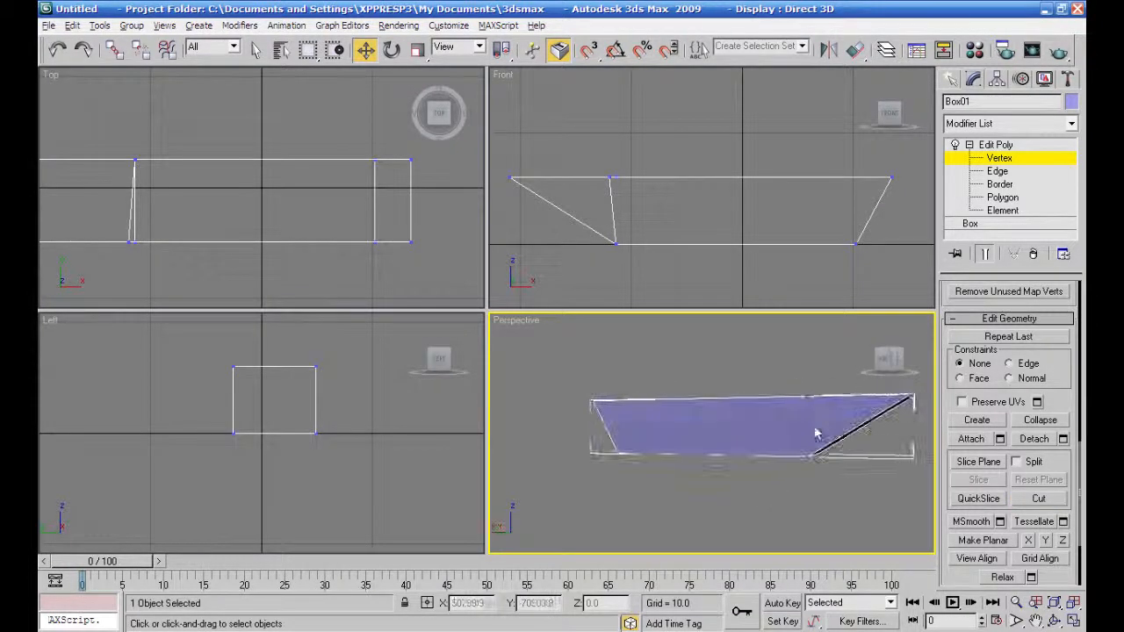
{"action": "left_click", "coordinate": [1025, 499]}
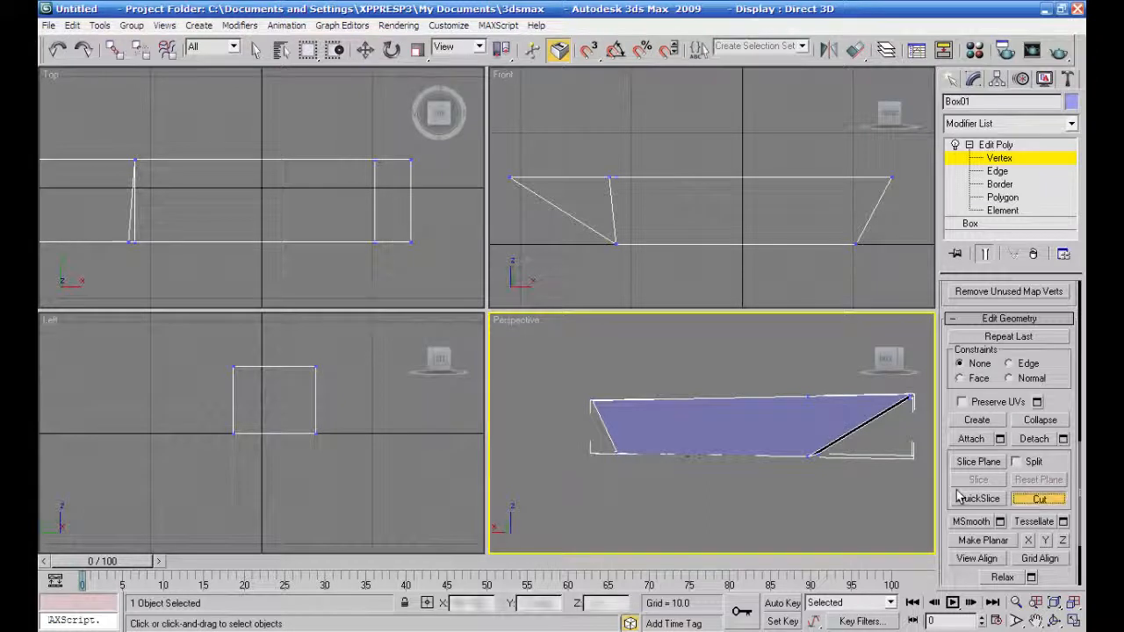
{"action": "left_click", "coordinate": [808, 398]}
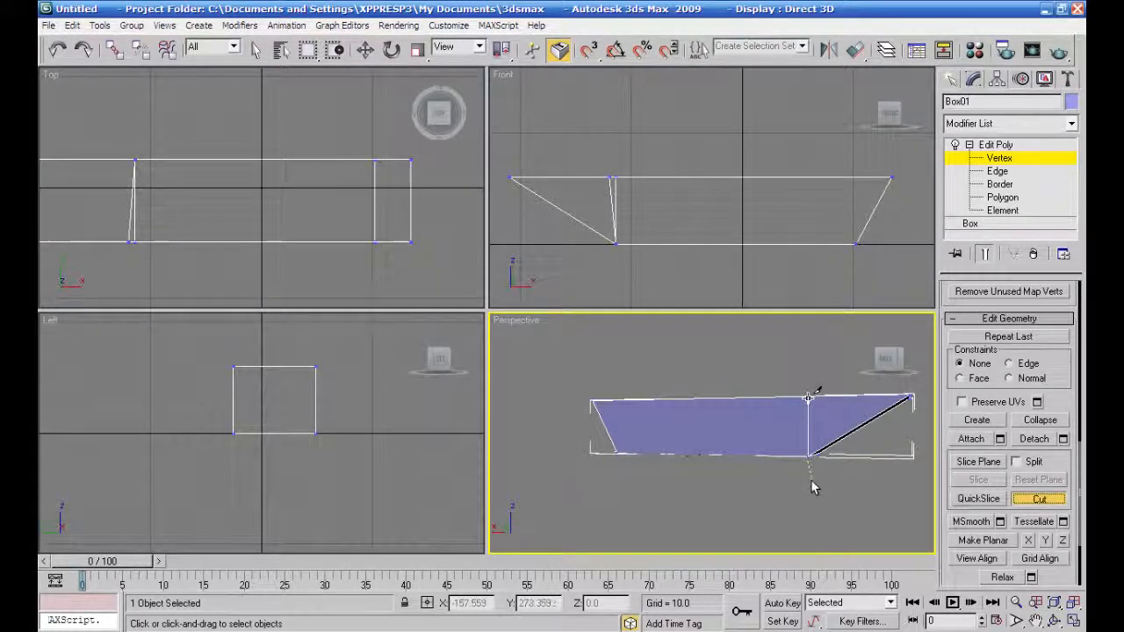
{"action": "key", "text": "w"}
- Move the upper vertex of the front side's cut along X until the cut edge stands vertical
{"action": "middle_click_drag", "start_coordinate": [837, 492], "coordinate": [606, 520], "text": "alt"}
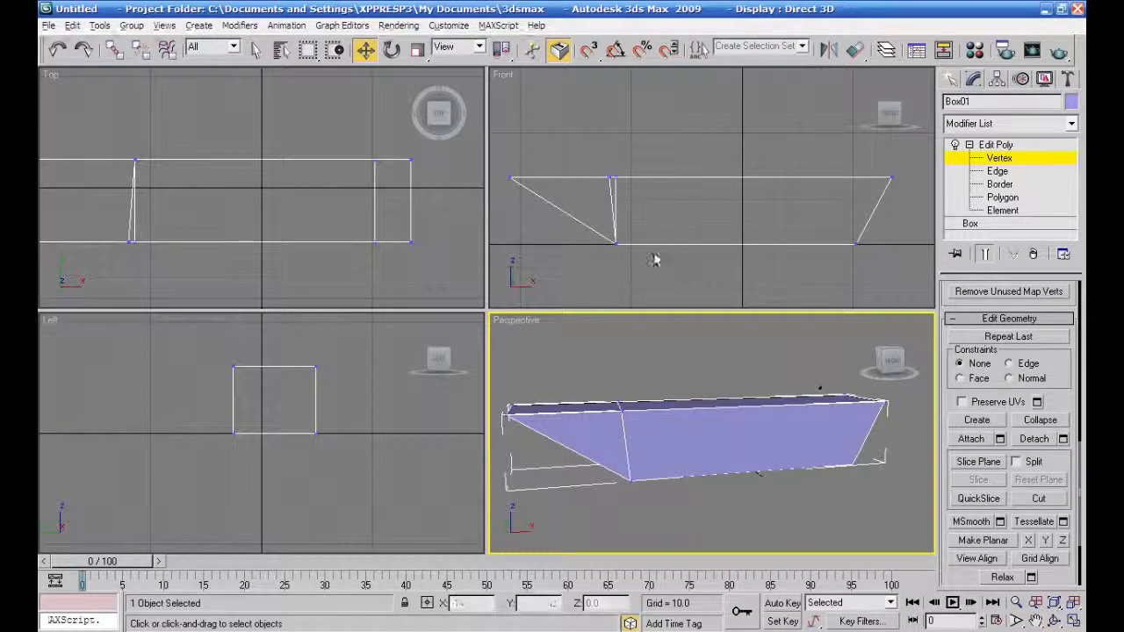
{"action": "scroll", "coordinate": [669, 237], "scroll_direction": "up", "scroll_amount": 2}
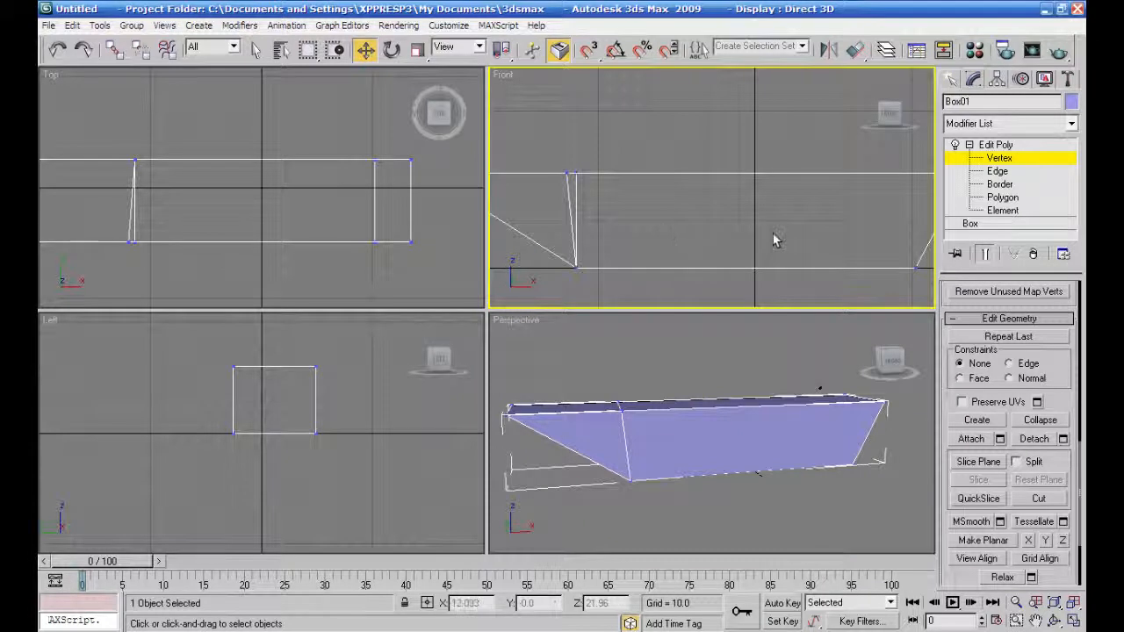
{"action": "left_click", "coordinate": [568, 174]}
{"action": "left_click_drag", "start_coordinate": [619, 173], "coordinate": [629, 173]}
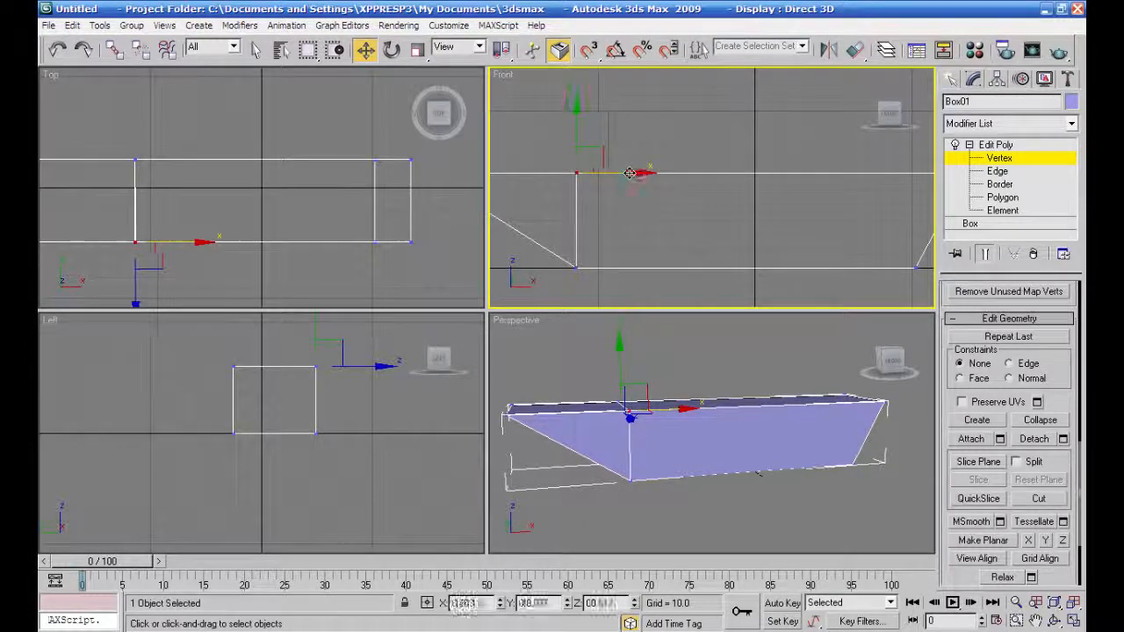
{"action": "left_click", "coordinate": [620, 208]}
- Select the six sloped and vertical side edges and connect them with a horizontal edge along each side
{"action": "middle_click_drag", "start_coordinate": [659, 266], "coordinate": [678, 249]}
{"action": "scroll", "coordinate": [703, 269], "scroll_direction": "down", "scroll_amount": 2}
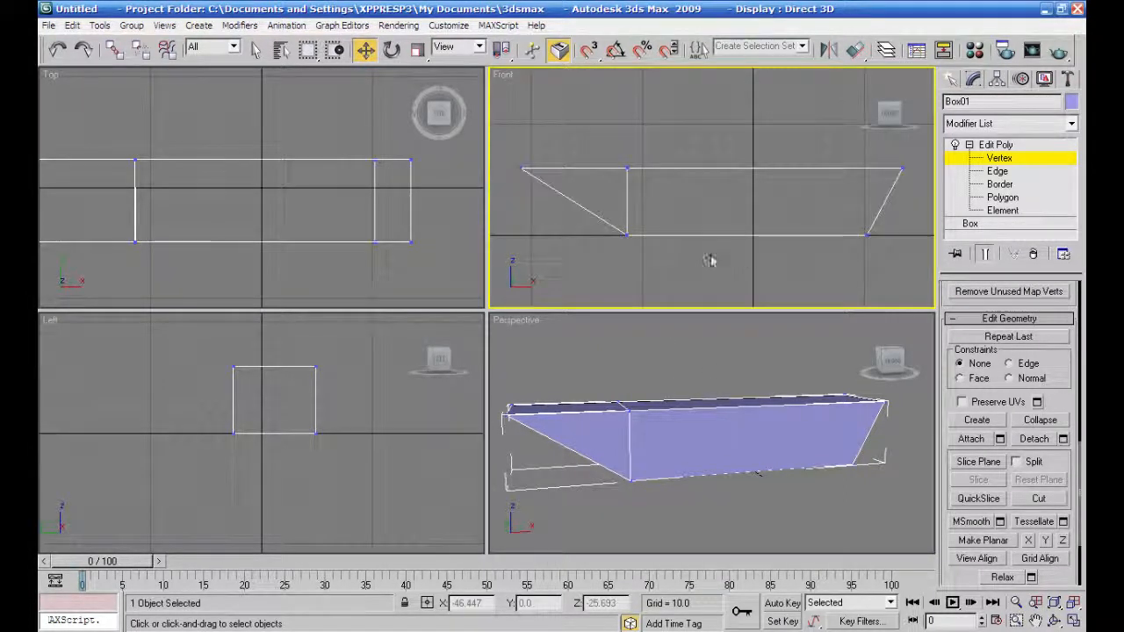
{"action": "left_click", "coordinate": [997, 171]}
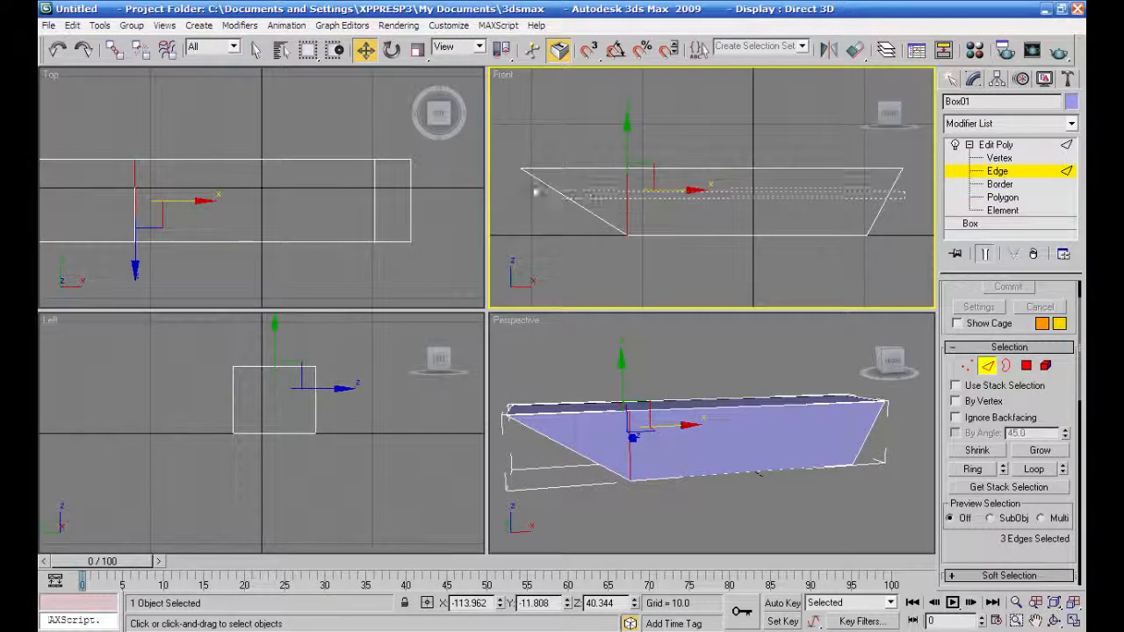
{"action": "left_click", "coordinate": [555, 204]}
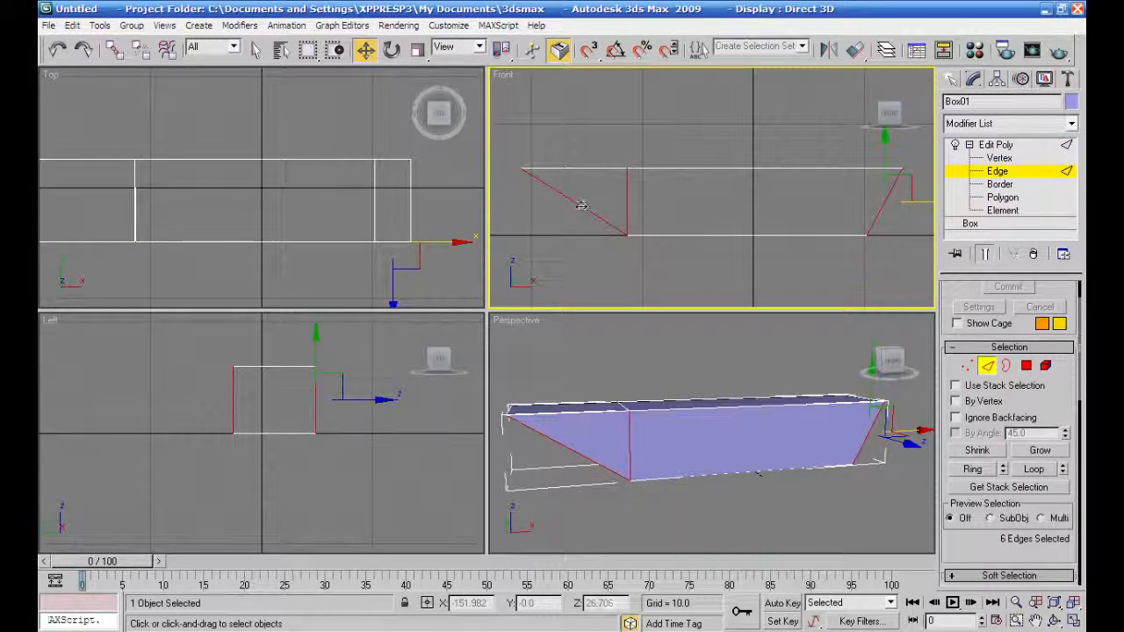
{"action": "right_click", "coordinate": [577, 205]}
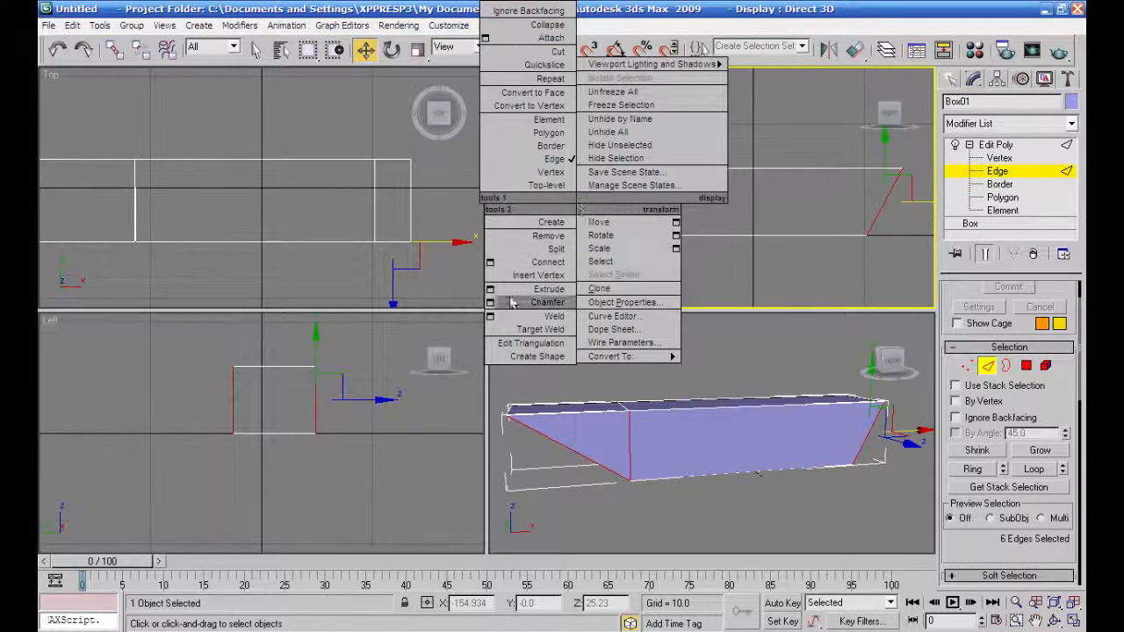
{"action": "left_click", "coordinate": [546, 264]}
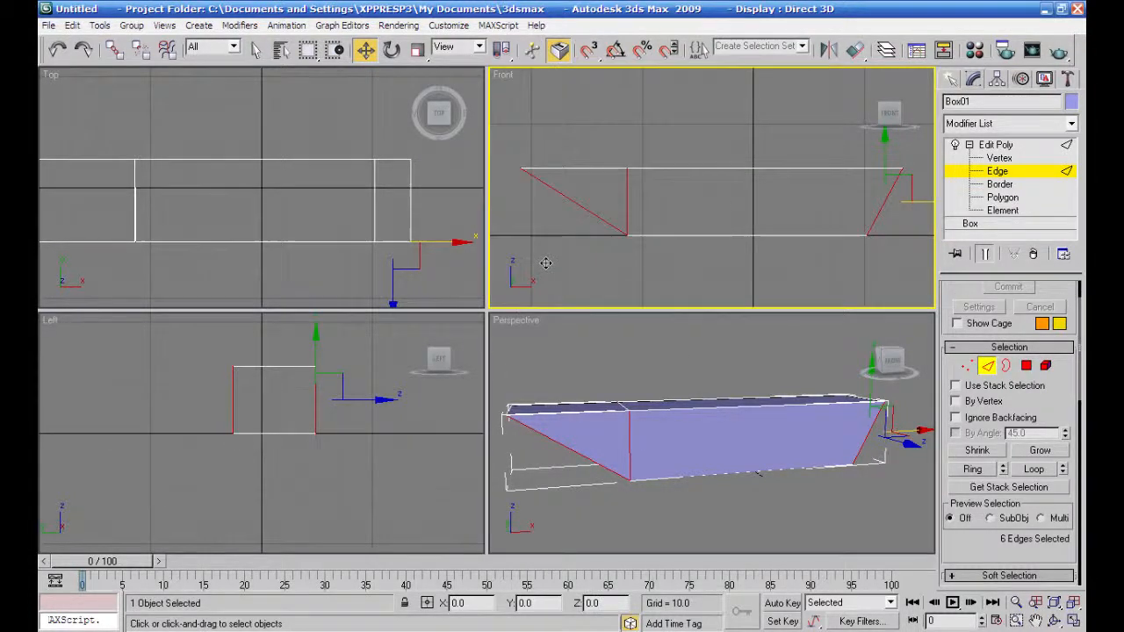
- Select the six long horizontal edges of the middle section and connect them across the middle
{"action": "left_click", "coordinate": [742, 148]}
{"action": "left_click_drag", "start_coordinate": [741, 142], "coordinate": [724, 274]}
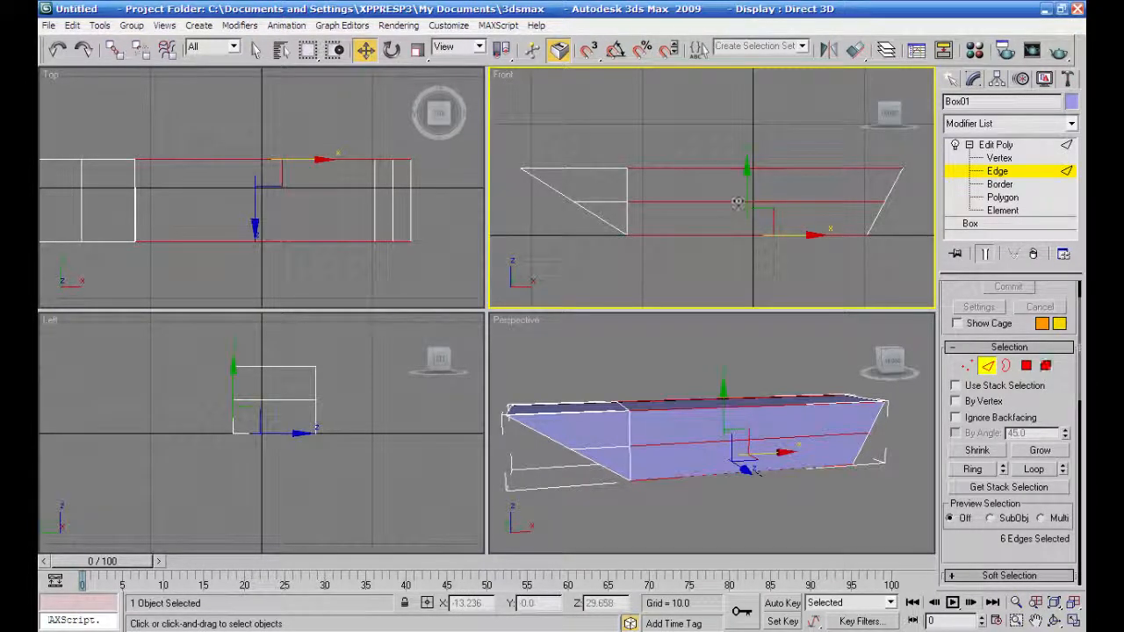
{"action": "right_click", "coordinate": [738, 201]}
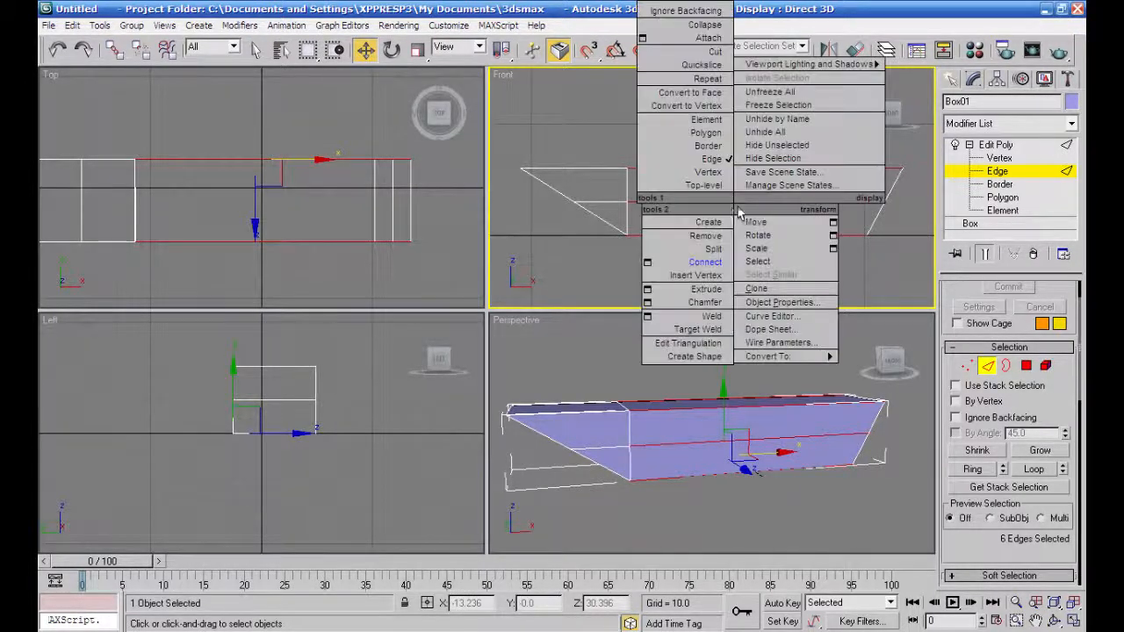
{"action": "left_click", "coordinate": [671, 260]}
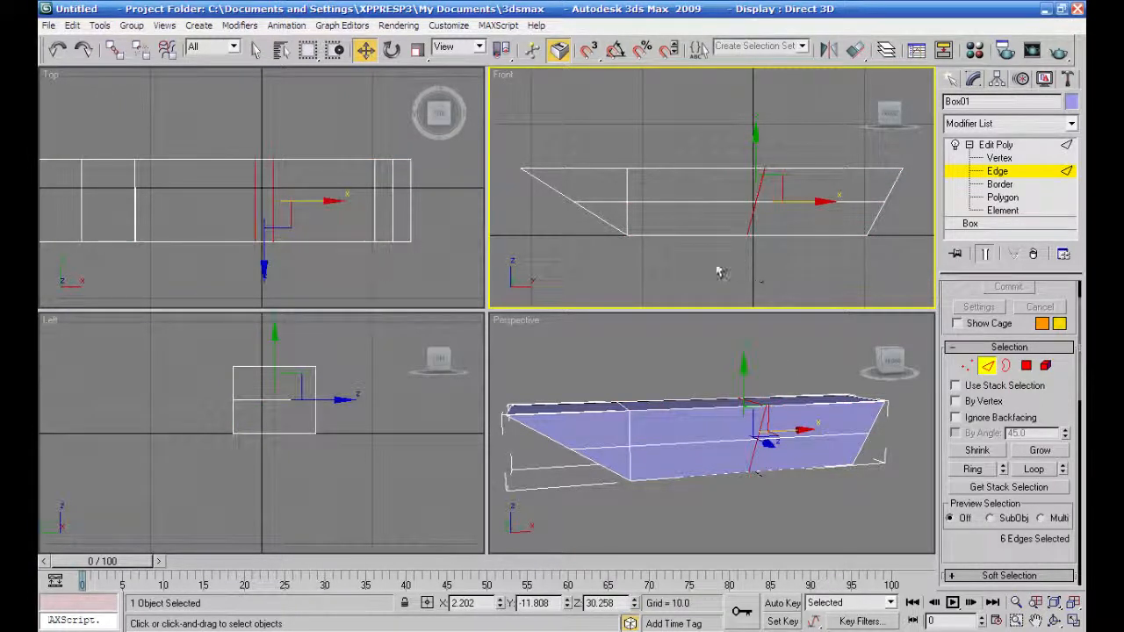
- Select the ten vertices along the hull's bottom and pointed bow, then scale them inward along Y toward the centreline
{"action": "left_click", "coordinate": [965, 366]}
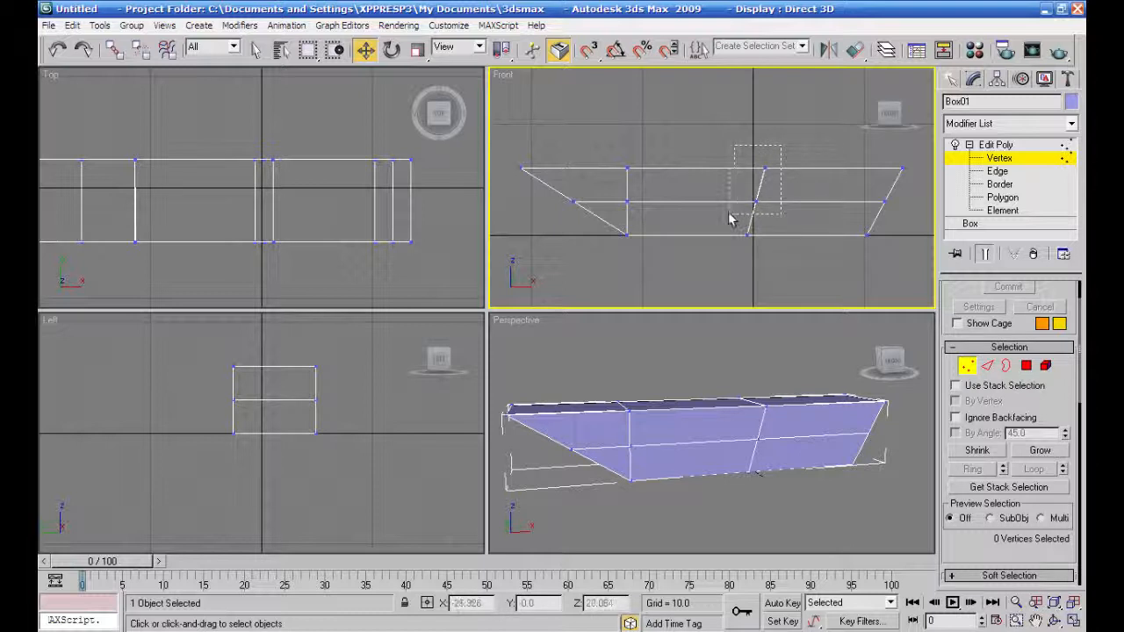
{"action": "left_click_drag", "start_coordinate": [729, 219], "coordinate": [731, 219]}
{"action": "middle_click_drag", "start_coordinate": [402, 260], "coordinate": [448, 243]}
{"action": "scroll", "coordinate": [448, 242], "scroll_direction": "down", "scroll_amount": 2}
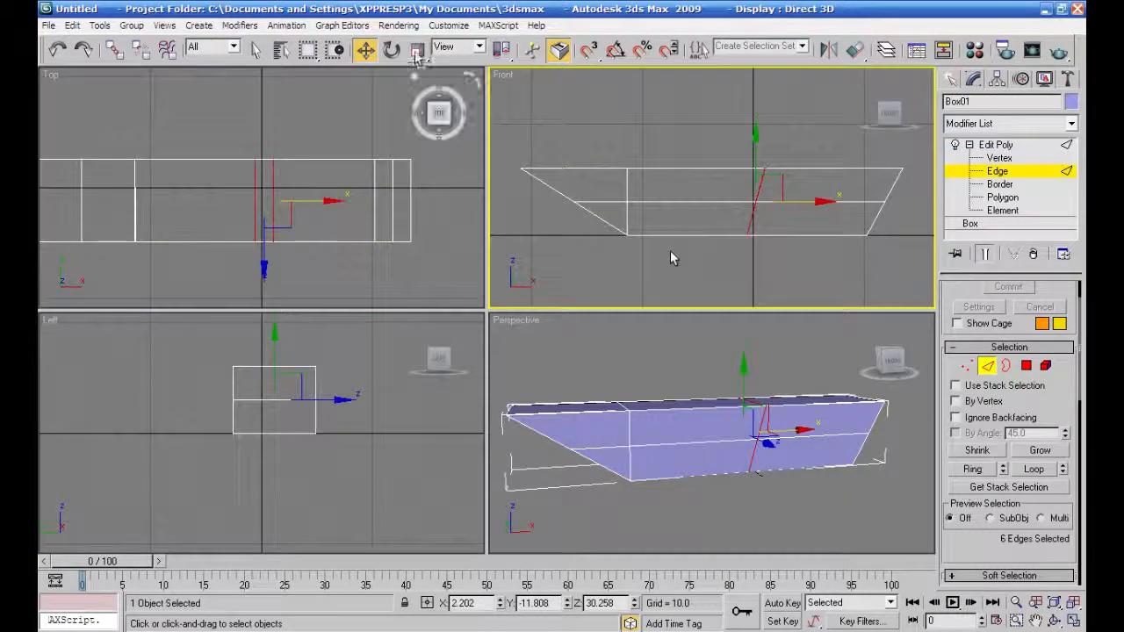
{"action": "left_click", "coordinate": [418, 50]}
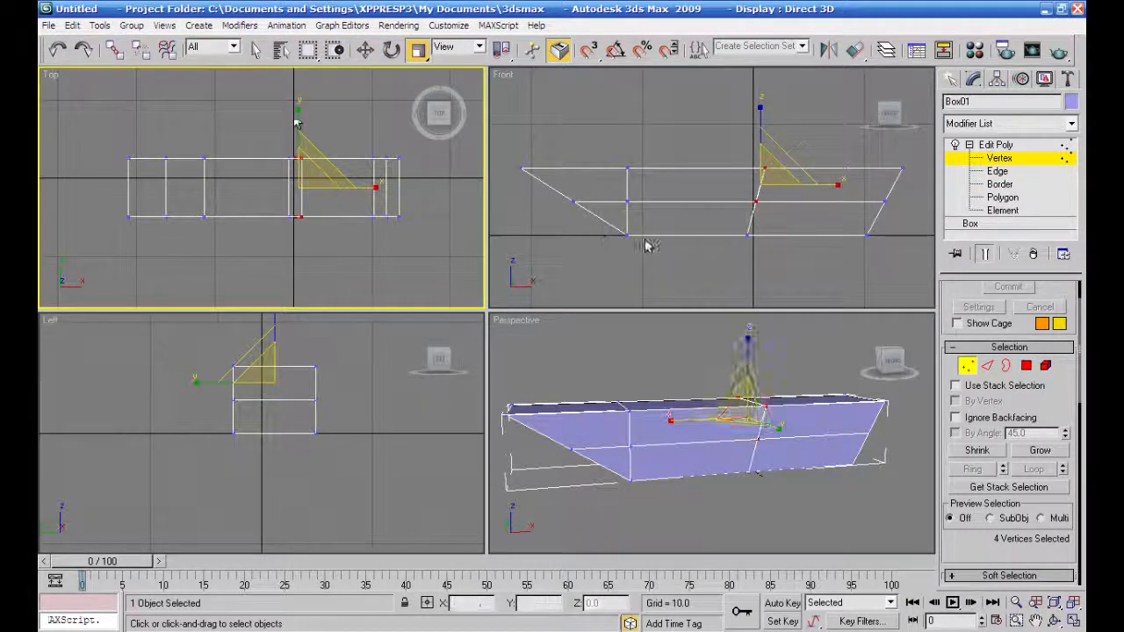
{"action": "left_click", "coordinate": [845, 266]}
{"action": "left_click_drag", "start_coordinate": [895, 249], "coordinate": [569, 233]}
{"action": "left_click_drag", "start_coordinate": [891, 257], "coordinate": [537, 217]}
{"action": "left_click_drag", "start_coordinate": [507, 156], "coordinate": [594, 233], "text": "ctrl"}
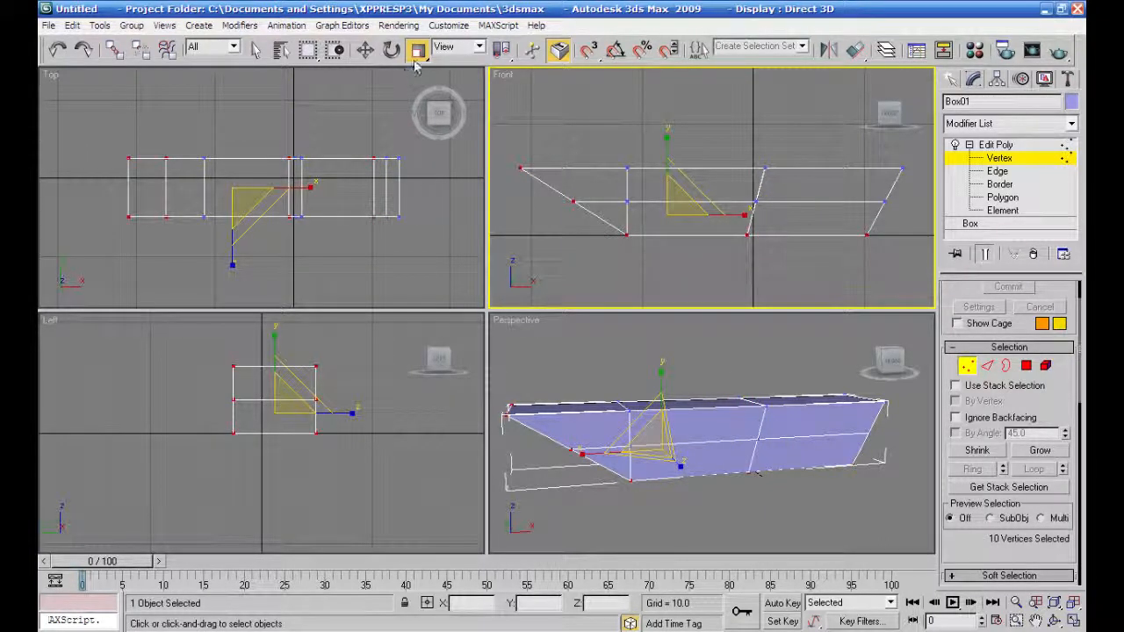
{"action": "right_click", "coordinate": [396, 242]}
{"action": "left_click_drag", "start_coordinate": [232, 120], "coordinate": [176, 388]}
- Select the four upper vertices of the middle cross-section and scale them outward along Y to about 138%
{"action": "middle_click_drag", "start_coordinate": [752, 504], "coordinate": [783, 513], "text": "alt"}
{"action": "key", "text": "r"}
{"action": "left_click_drag", "start_coordinate": [801, 155], "coordinate": [736, 213]}
{"action": "left_click", "coordinate": [301, 143]}
{"action": "left_click", "coordinate": [597, 271]}
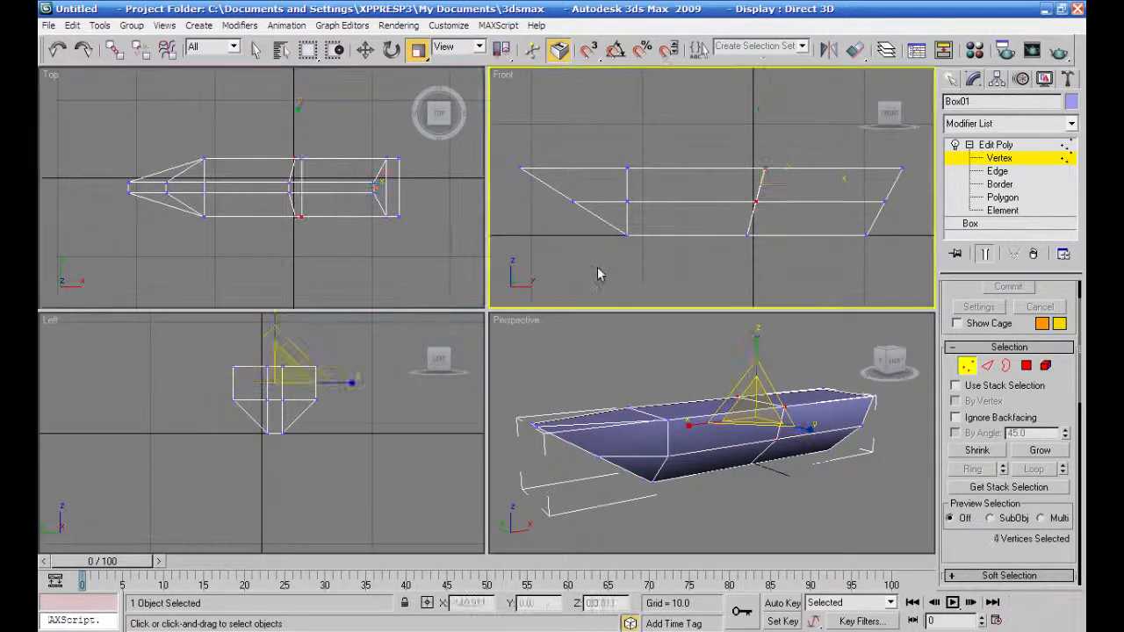
{"action": "left_click_drag", "start_coordinate": [793, 143], "coordinate": [734, 230]}
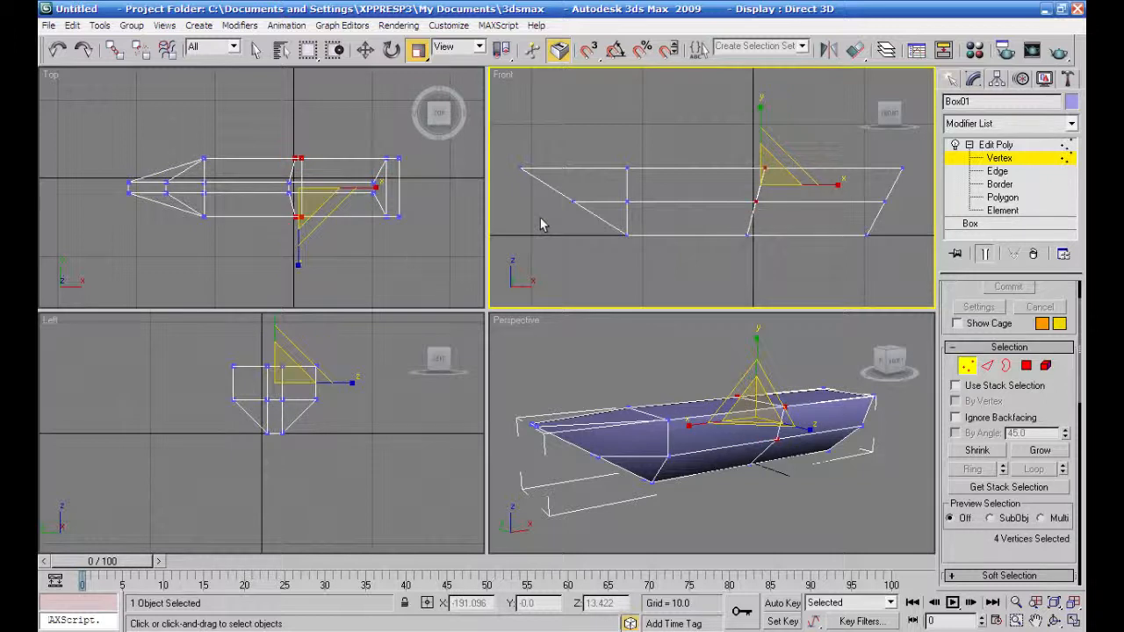
{"action": "left_click", "coordinate": [307, 187]}
{"action": "left_click_drag", "start_coordinate": [295, 114], "coordinate": [297, 98]}
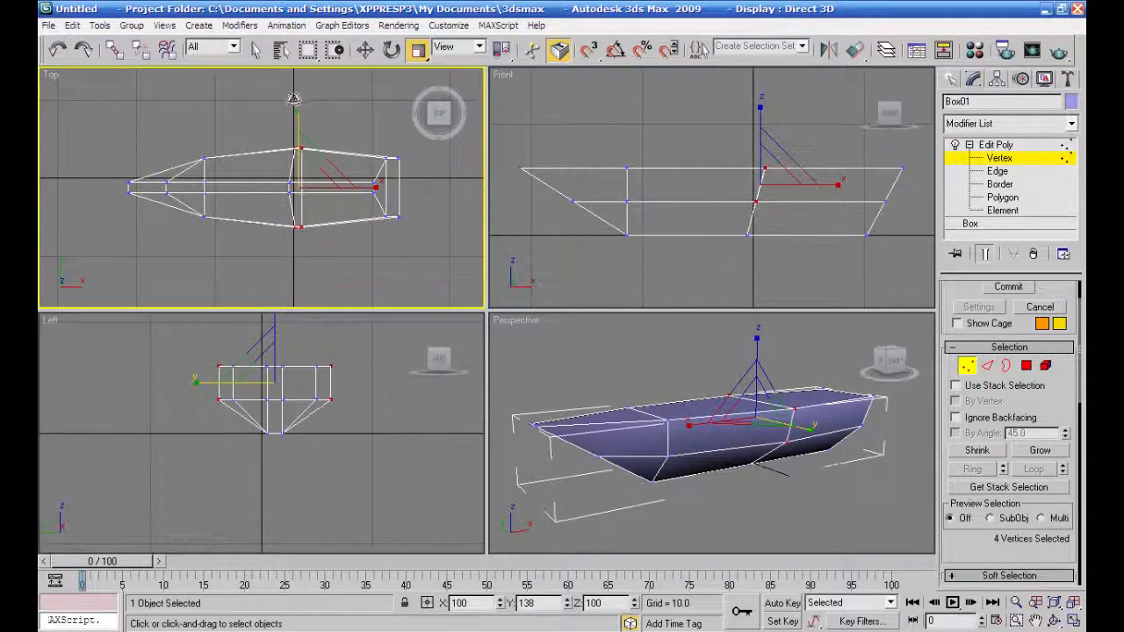
{"action": "left_click", "coordinate": [308, 263]}
{"action": "middle_click_drag", "start_coordinate": [760, 463], "coordinate": [869, 491], "text": "alt"}
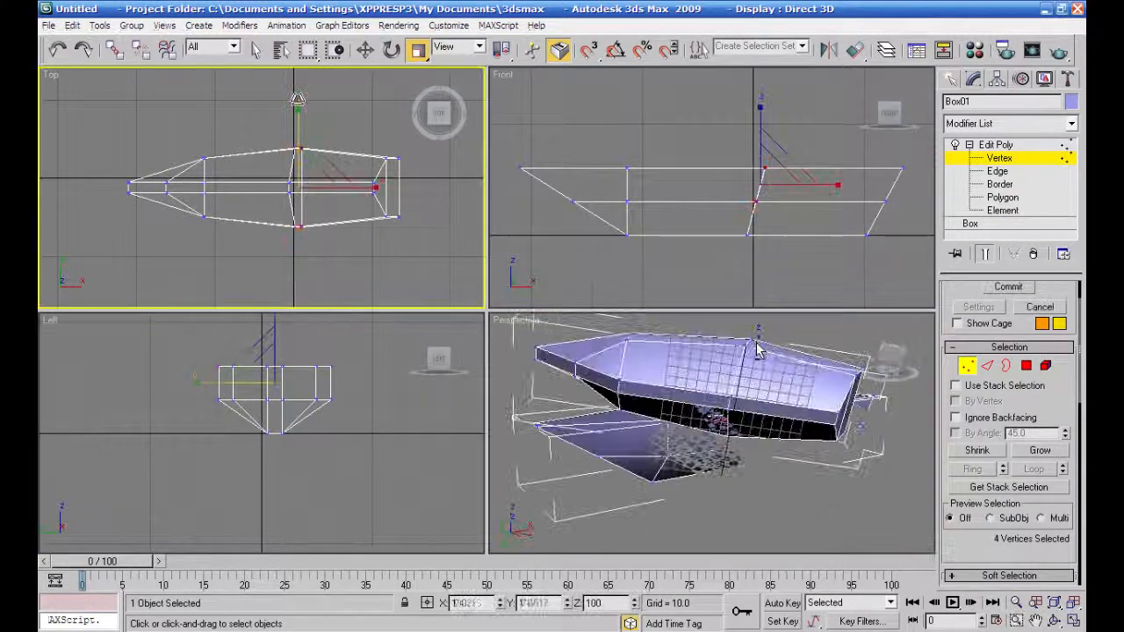
{"action": "middle_click_drag", "start_coordinate": [760, 348], "coordinate": [750, 517], "text": "alt"}
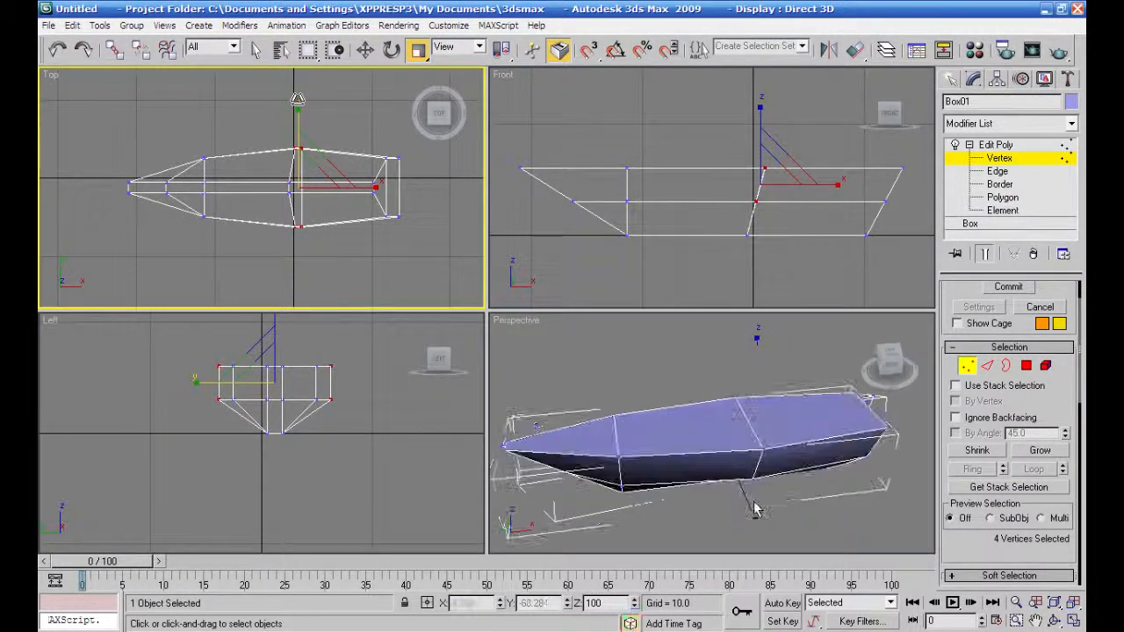
- Select the three polygons covering the top of the hull and delete them to open it
{"action": "left_click", "coordinate": [742, 496]}
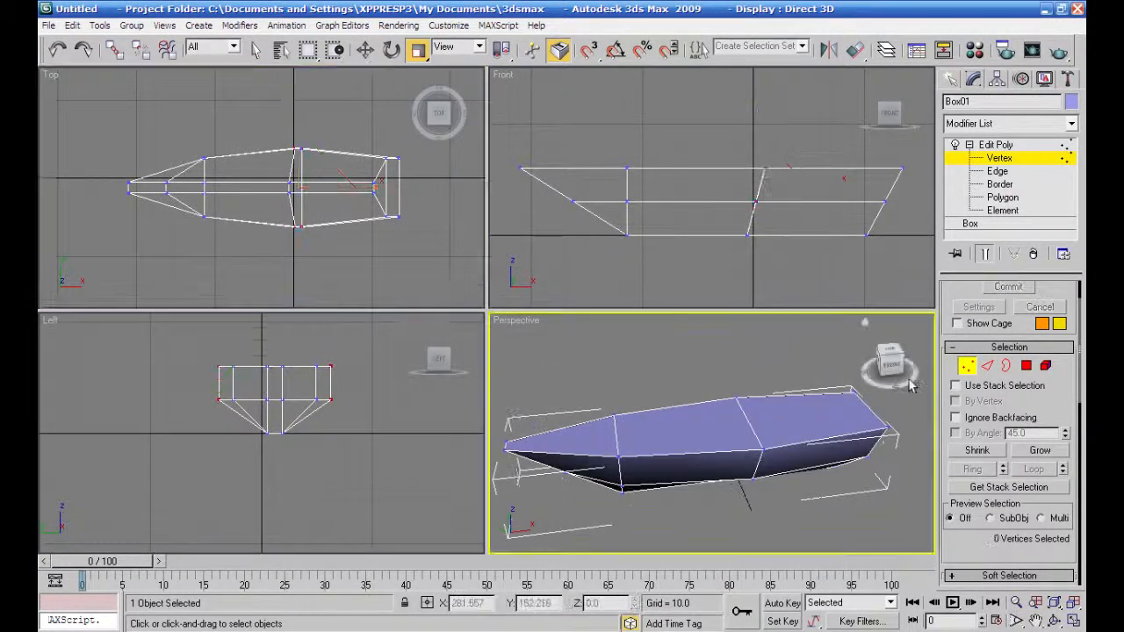
{"action": "left_click", "coordinate": [1026, 367]}
{"action": "left_click", "coordinate": [799, 417]}
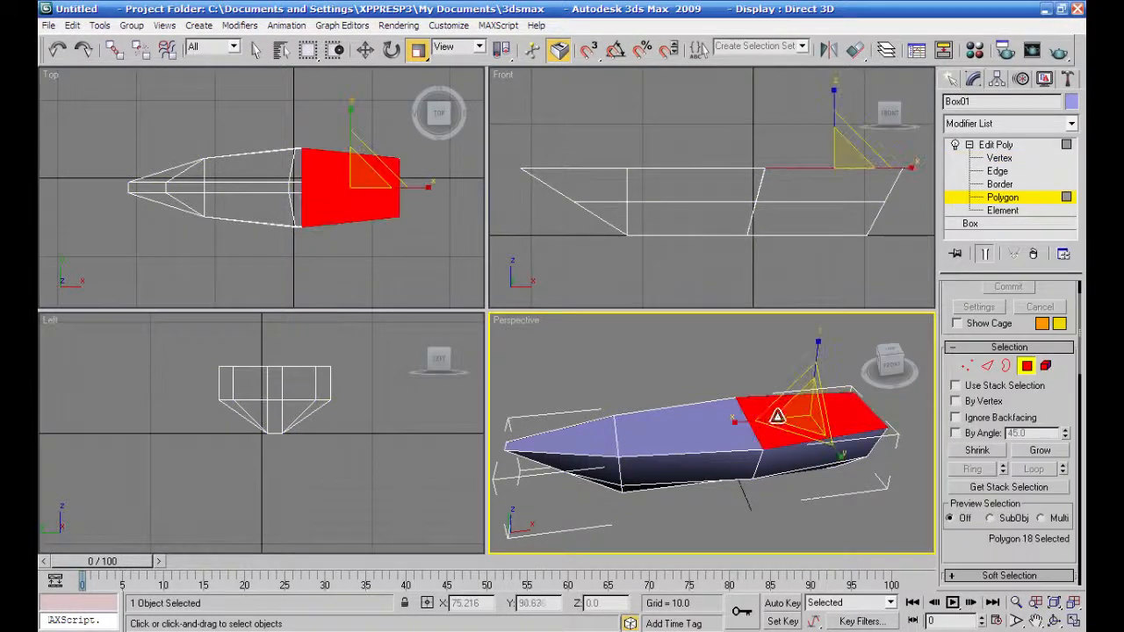
{"action": "left_click", "coordinate": [661, 429], "text": "ctrl"}
{"action": "left_click", "coordinate": [603, 434], "text": "ctrl"}
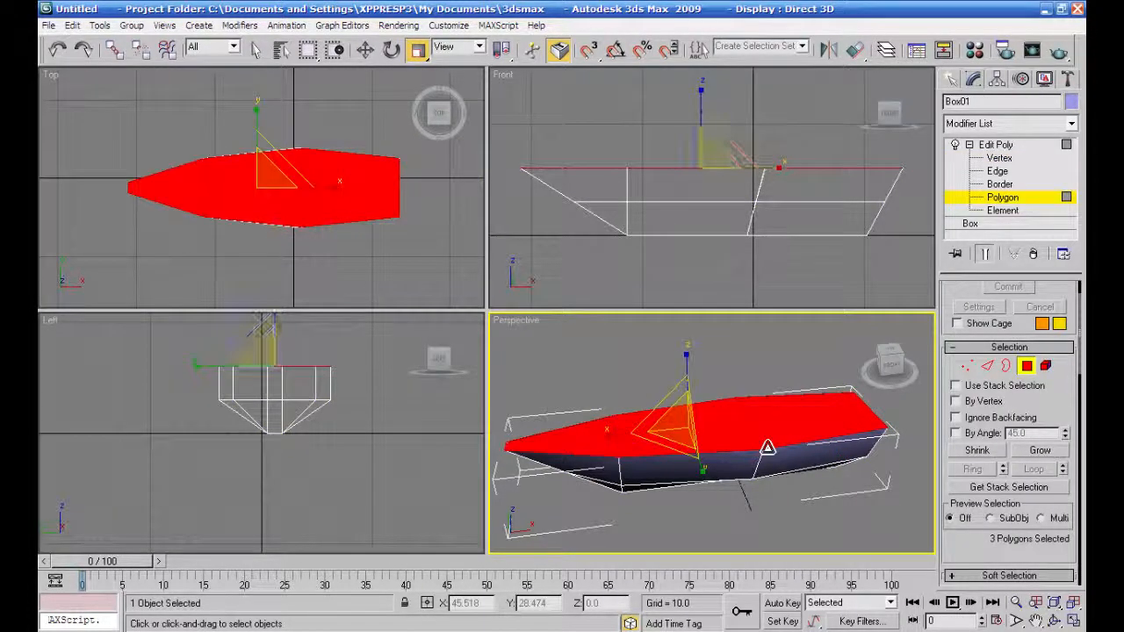
{"action": "key", "text": "ctrl+d"}
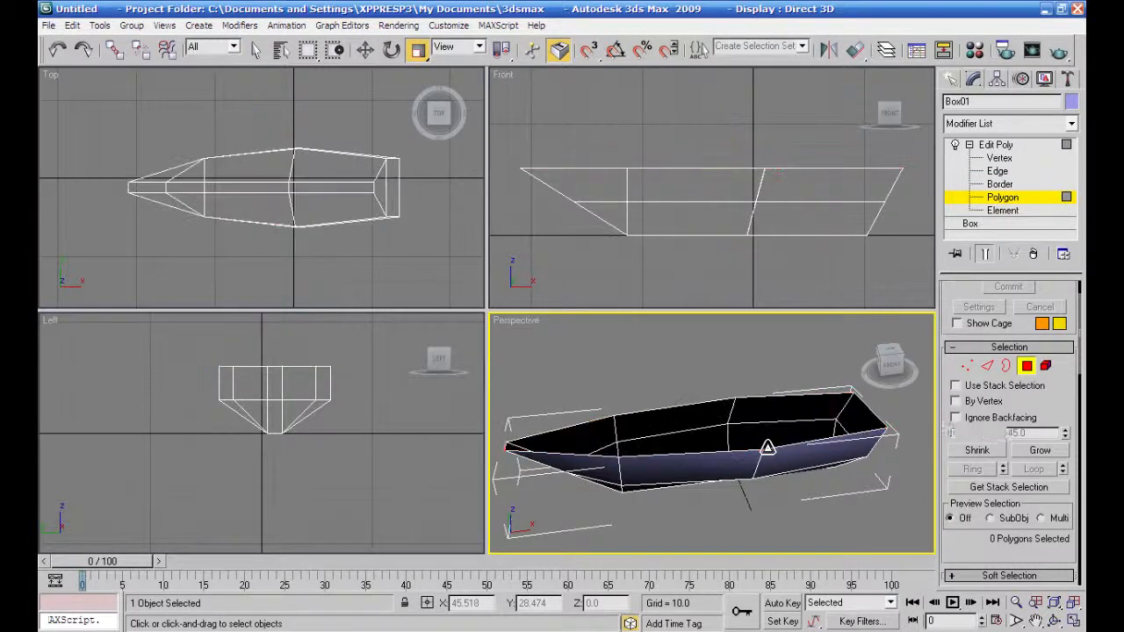
{"action": "right_click", "coordinate": [859, 507]}
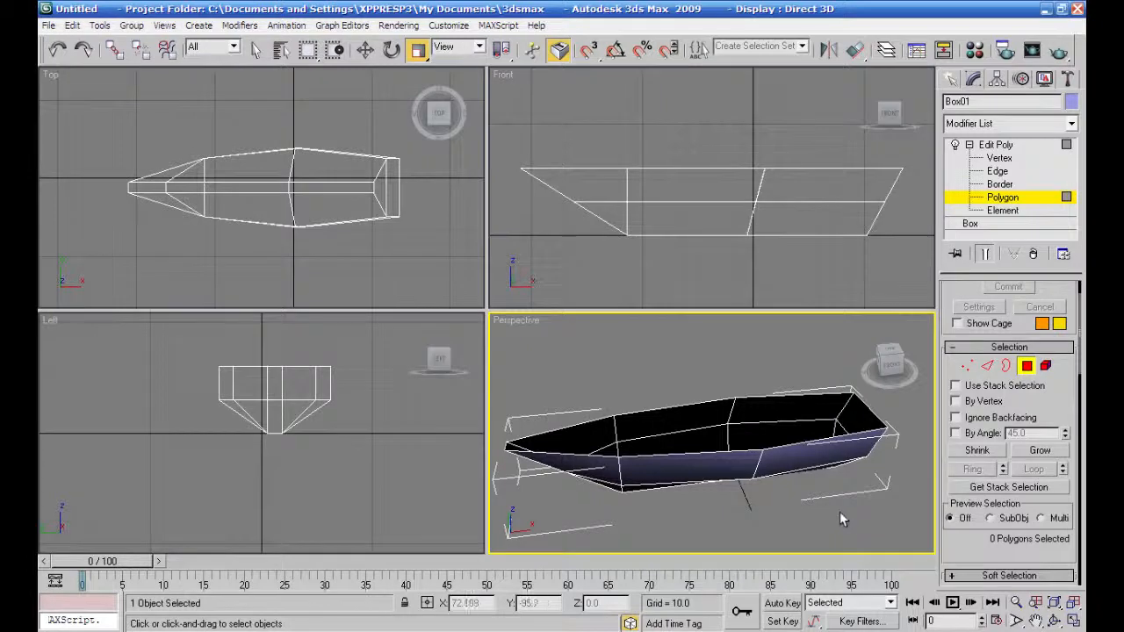
{"action": "right_click", "coordinate": [839, 474]}
{"action": "left_click", "coordinate": [722, 525]}
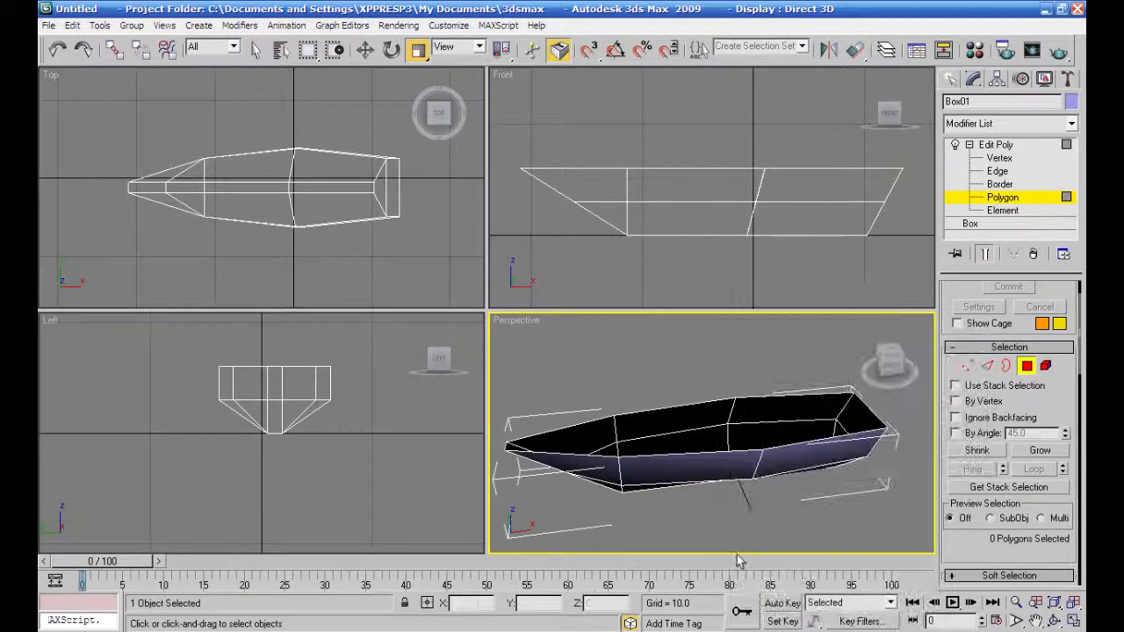
- Apply a Shell modifier to the open hull with an outer amount of 6.0, then deselect it
{"action": "mouse_move", "coordinate": [864, 507]}
{"action": "middle_mouse_down", "text": "alt"}
{"action": "mouse_move", "coordinate": [858, 500]}
{"action": "mouse_move", "coordinate": [882, 534]}
{"action": "mouse_move", "coordinate": [857, 502]}
{"action": "middle_mouse_up", "text": "alt"}
{"action": "scroll", "coordinate": [762, 474], "scroll_direction": "up", "scroll_amount": 3}
{"action": "scroll", "coordinate": [764, 471], "scroll_direction": "down", "scroll_amount": 4}
{"action": "mouse_move", "coordinate": [765, 472]}
{"action": "middle_mouse_down", "text": "alt"}
{"action": "mouse_move", "coordinate": [772, 409]}
{"action": "mouse_move", "coordinate": [780, 472]}
{"action": "middle_mouse_up", "text": "alt"}
{"action": "left_click", "coordinate": [1071, 124]}
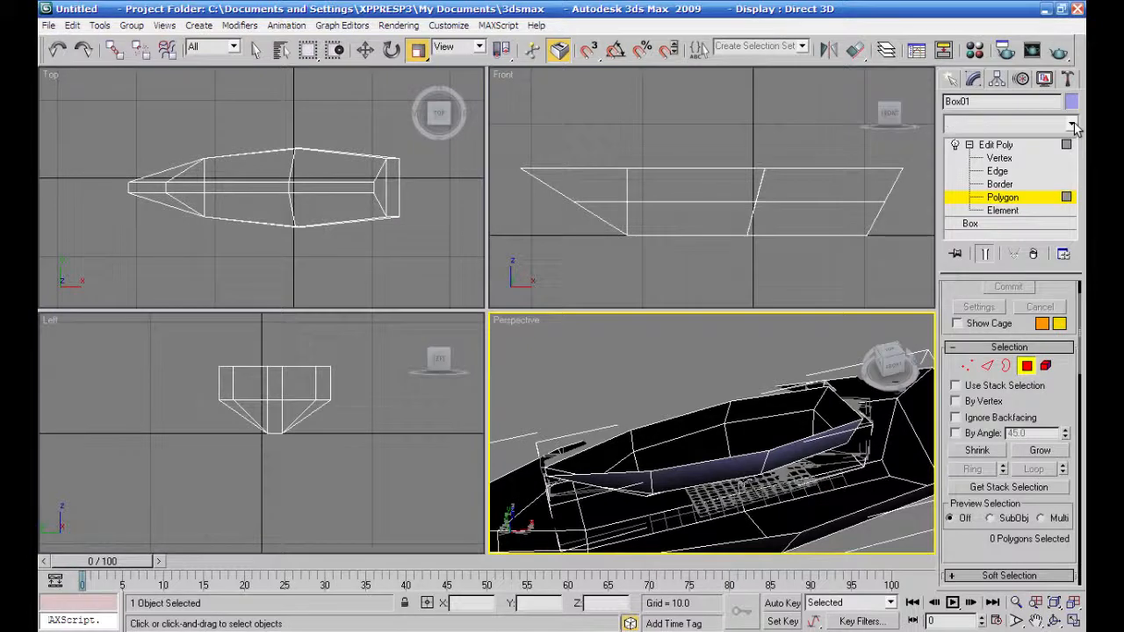
{"action": "left_click_drag", "start_coordinate": [1075, 165], "coordinate": [1080, 336]}
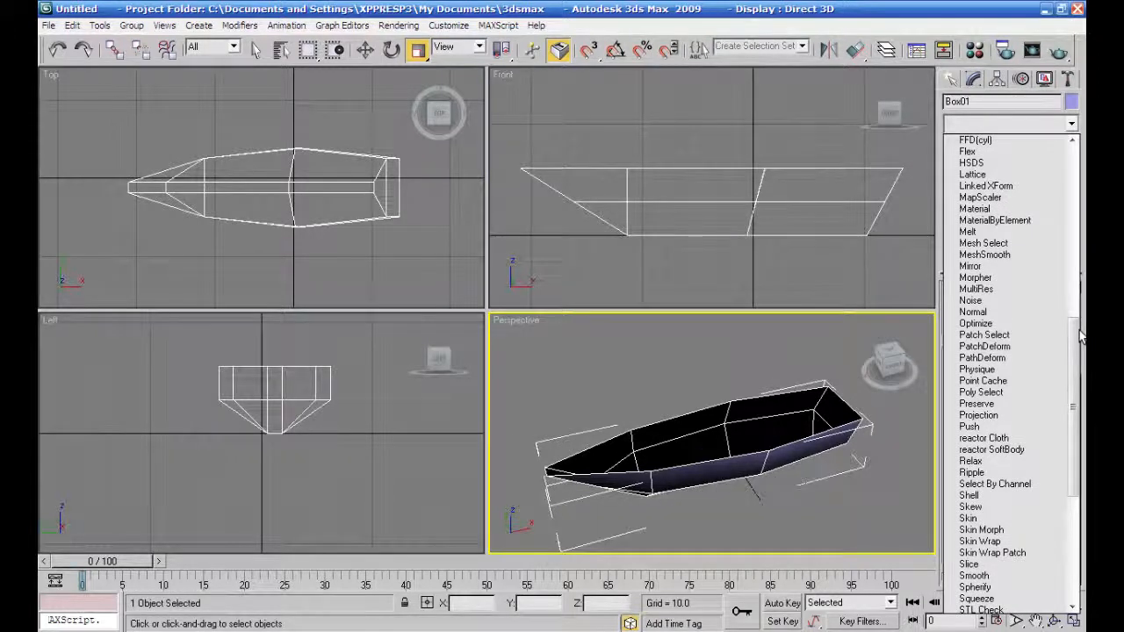
{"action": "left_click", "coordinate": [970, 495]}
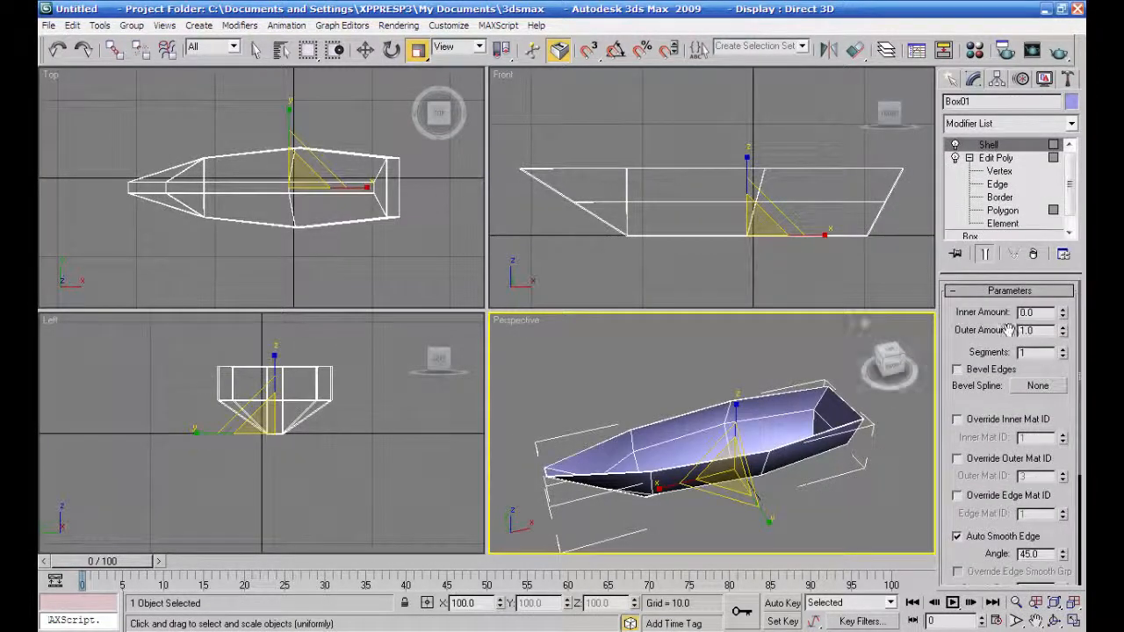
{"action": "left_click_drag", "start_coordinate": [1063, 328], "coordinate": [846, 258]}
{"action": "left_click_drag", "start_coordinate": [914, 620], "coordinate": [869, 606]}
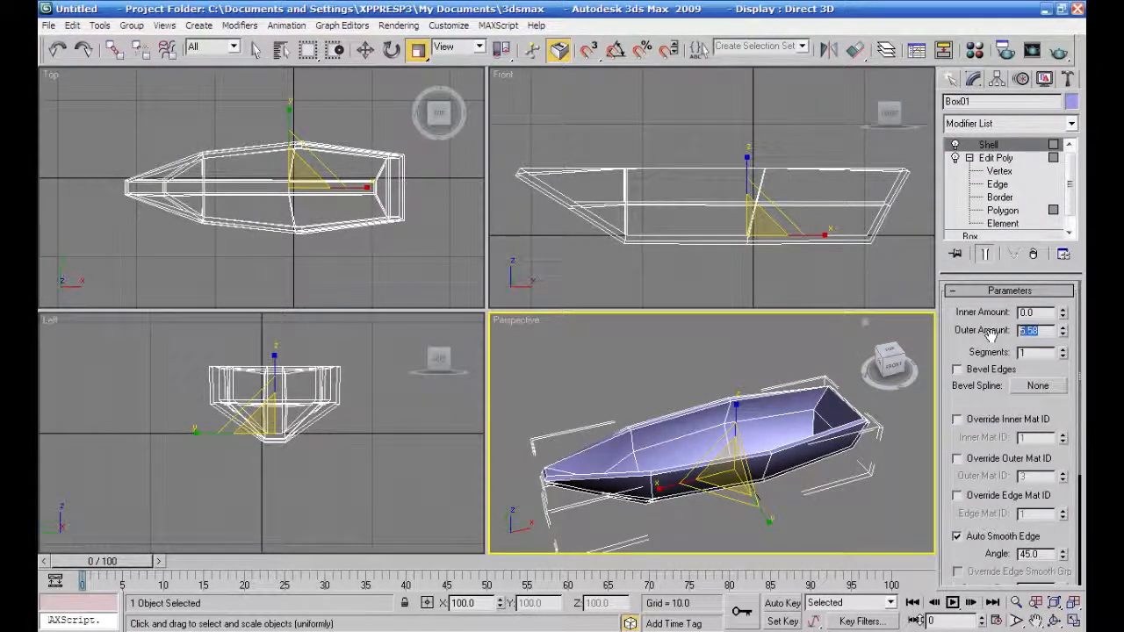
{"action": "key", "text": "Return"}
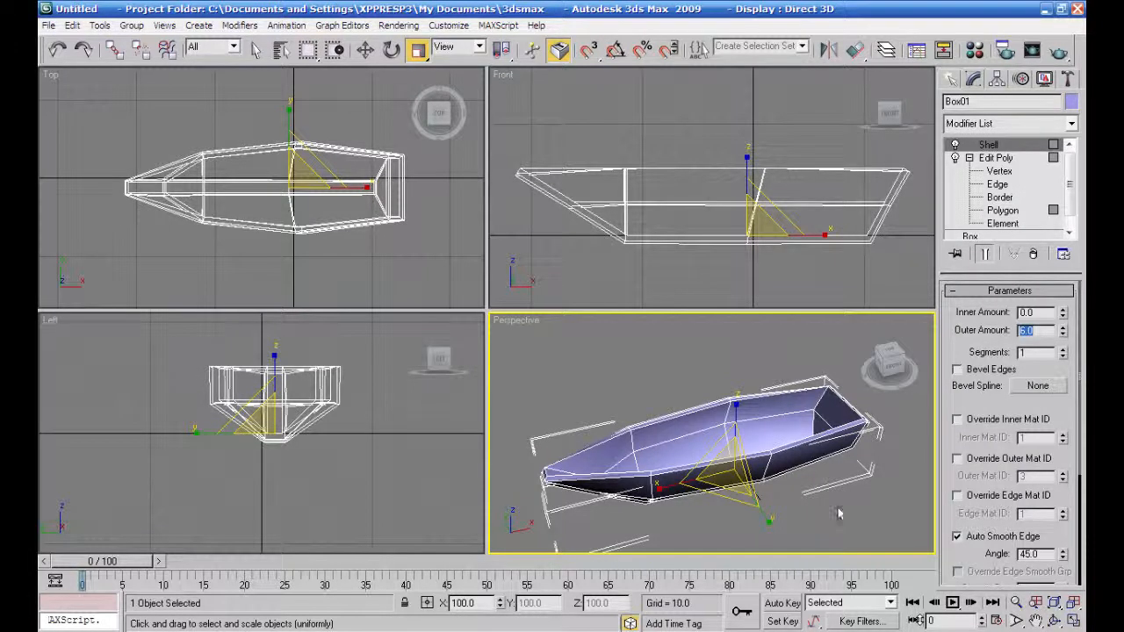
{"action": "left_click", "coordinate": [857, 517]}
- Create a vertical cylinder as a mast on the hull's centreline near the bow, about 5.3 in radius and 173 high
{"action": "middle_click_drag", "start_coordinate": [891, 528], "coordinate": [847, 492], "text": "alt"}
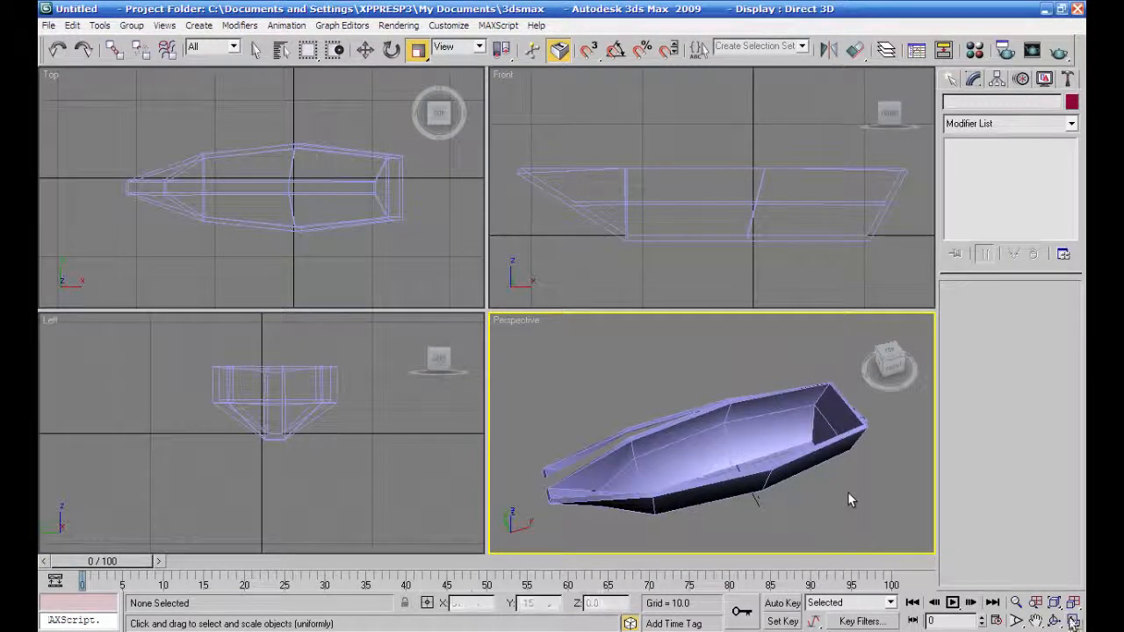
{"action": "scroll", "coordinate": [848, 496], "scroll_direction": "up", "scroll_amount": 3}
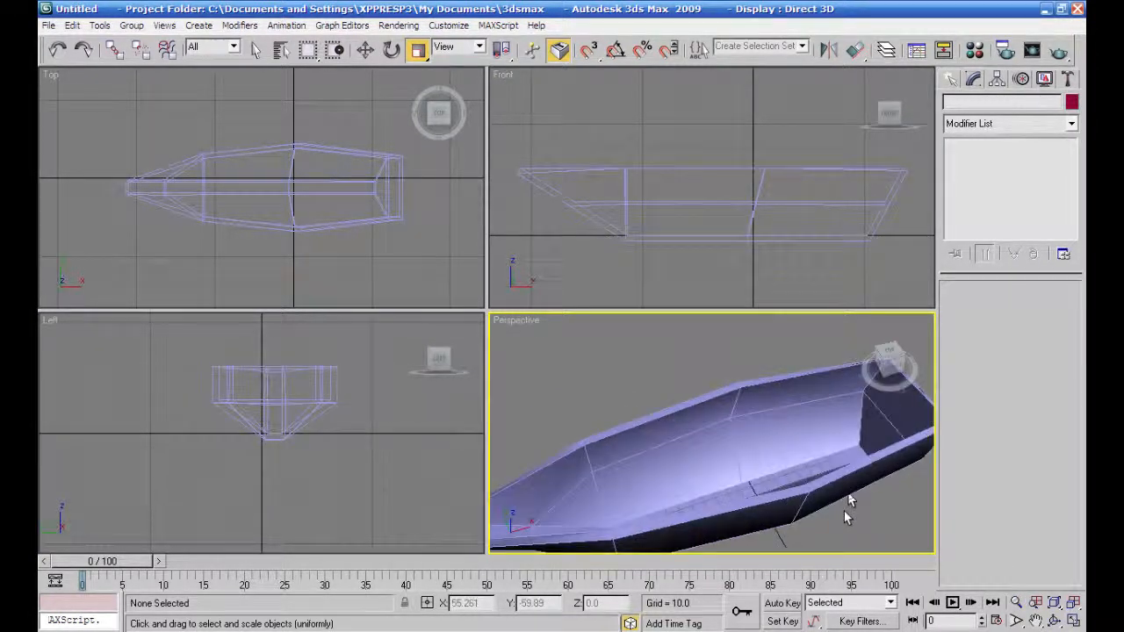
{"action": "scroll", "coordinate": [847, 496], "scroll_direction": "down", "scroll_amount": 3}
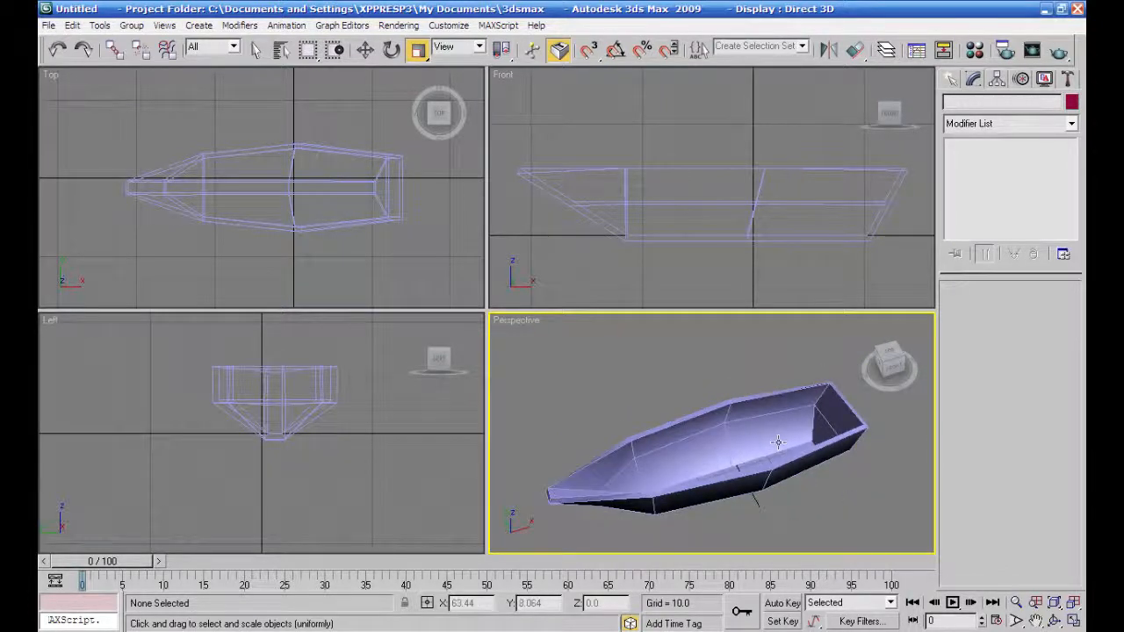
{"action": "left_click", "coordinate": [949, 81]}
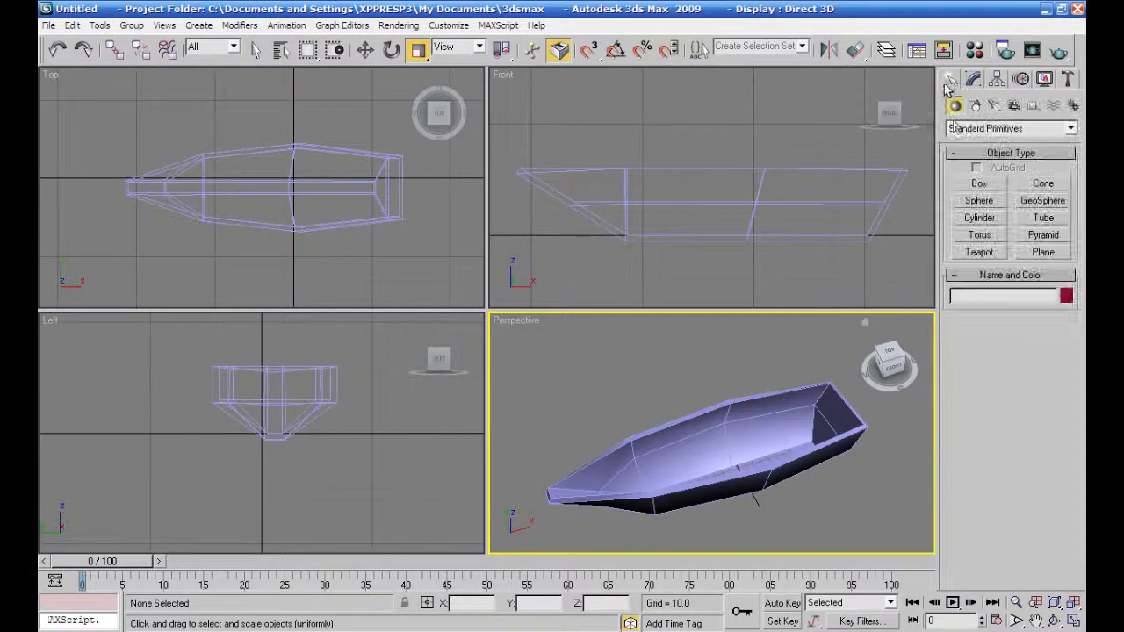
{"action": "left_click", "coordinate": [980, 218]}
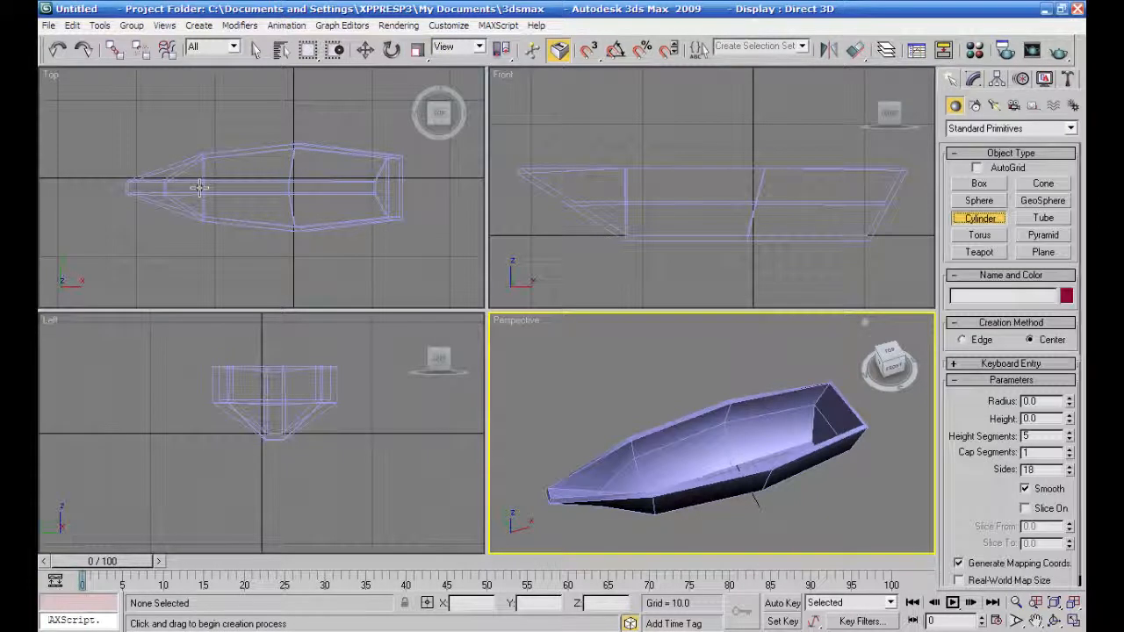
{"action": "left_click_drag", "start_coordinate": [202, 187], "coordinate": [202, 190]}
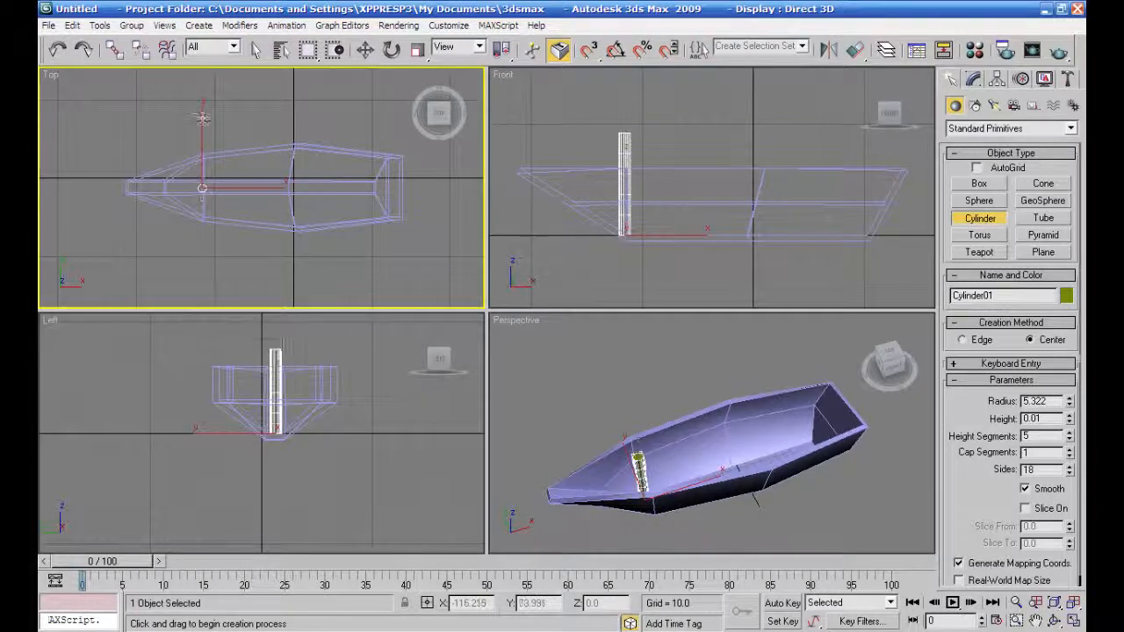
{"action": "left_click", "coordinate": [203, 55]}
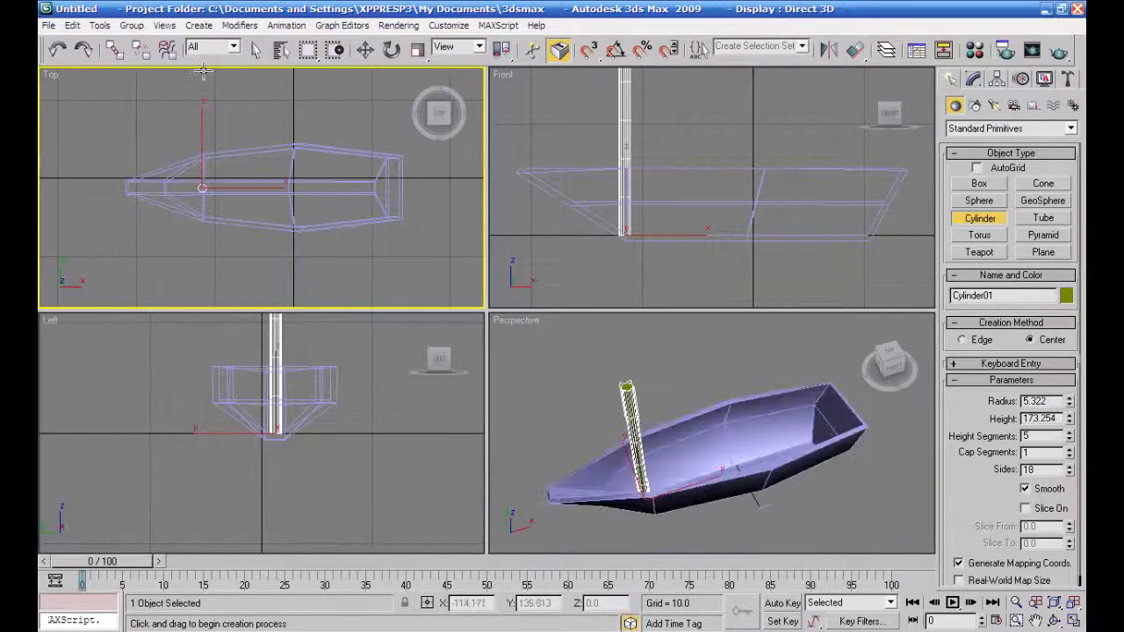
{"action": "scroll", "coordinate": [721, 285], "scroll_direction": "down", "scroll_amount": 5}
{"action": "middle_click_drag", "start_coordinate": [721, 285], "coordinate": [701, 328]}
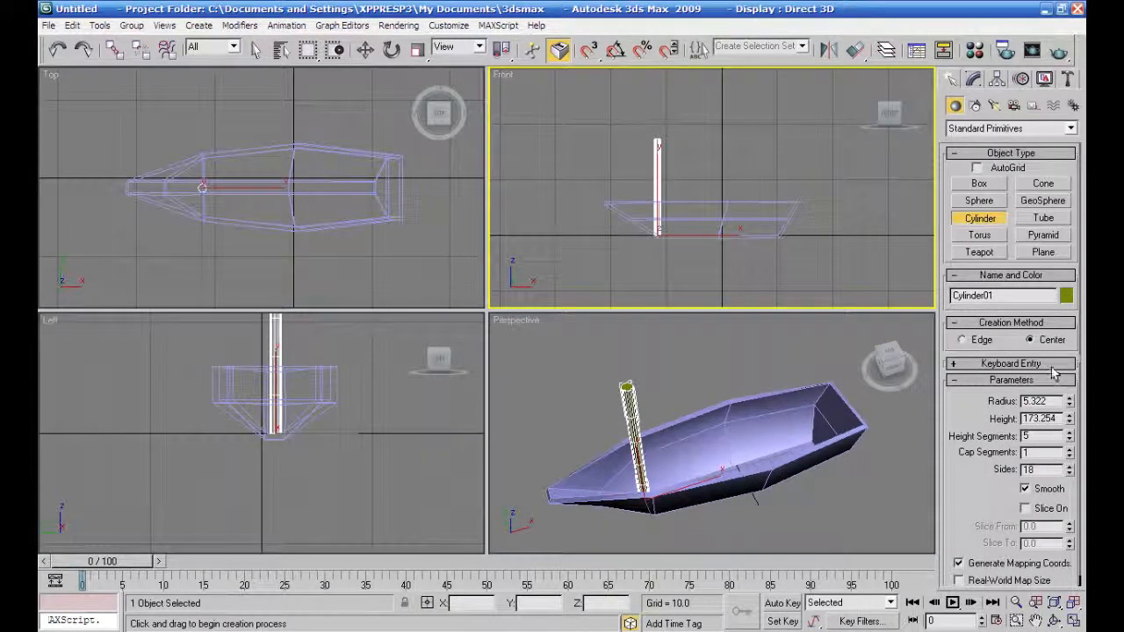
{"action": "mouse_move", "coordinate": [1069, 402]}
{"action": "left_mouse_down"}
{"action": "mouse_move", "coordinate": [1065, 427]}
{"action": "mouse_move", "coordinate": [1064, 404]}
{"action": "left_mouse_up"}
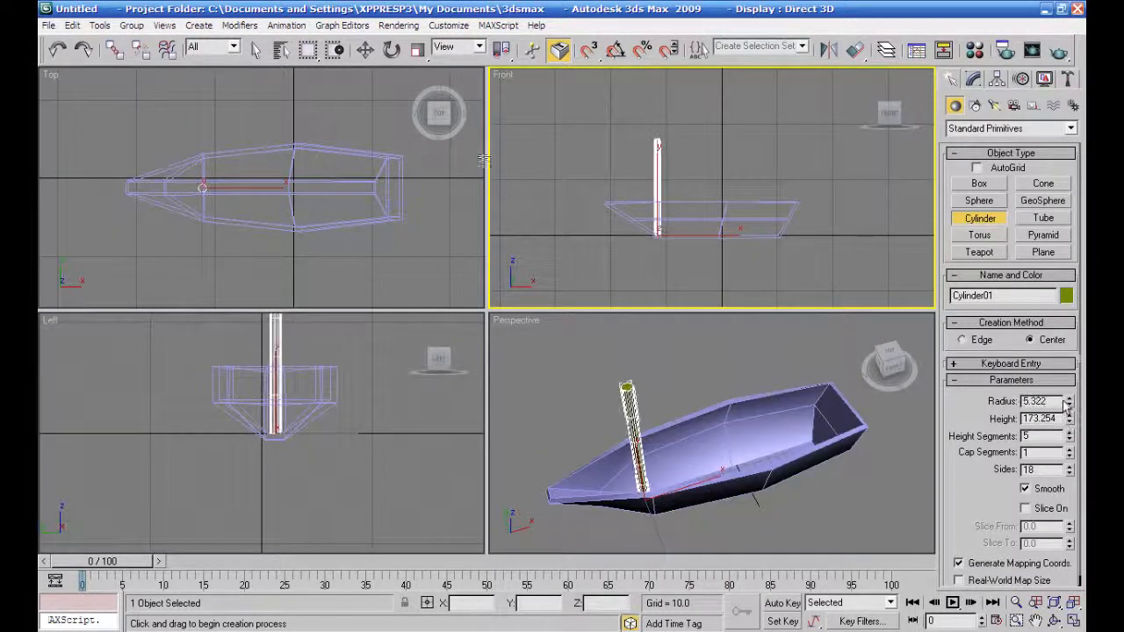
- With angle snap on, rotate a copy of the mast cylinder by -90 degrees about Z so it lies horizontally toward the stern
{"action": "left_click", "coordinate": [392, 49]}
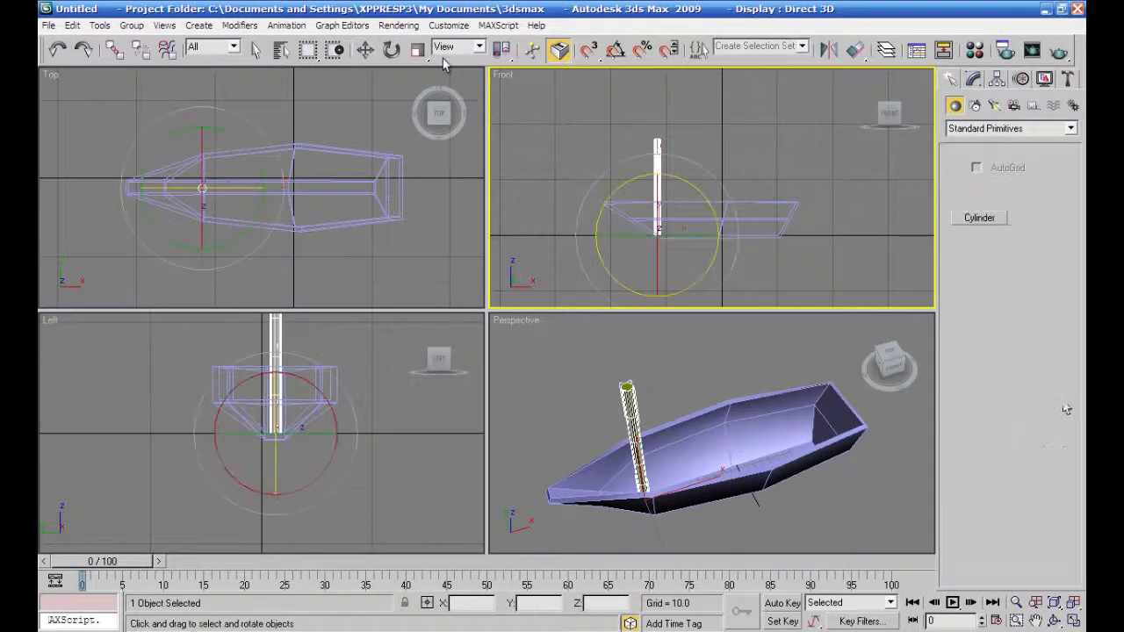
{"action": "left_click", "coordinate": [615, 49]}
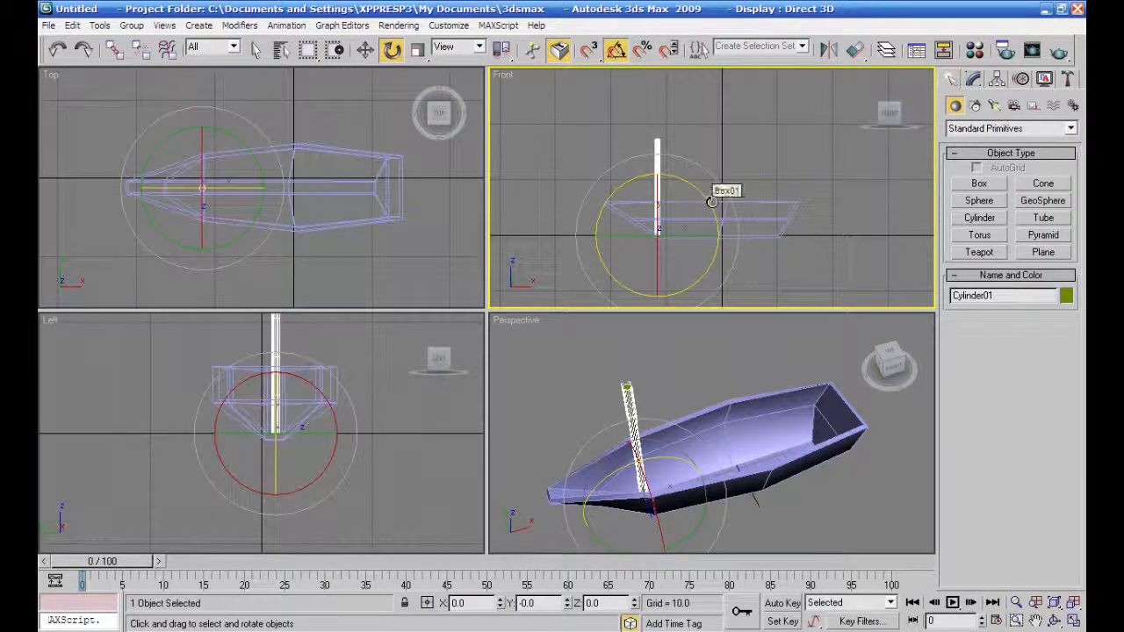
{"action": "left_click_drag", "start_coordinate": [705, 197], "coordinate": [717, 292], "text": "shift"}
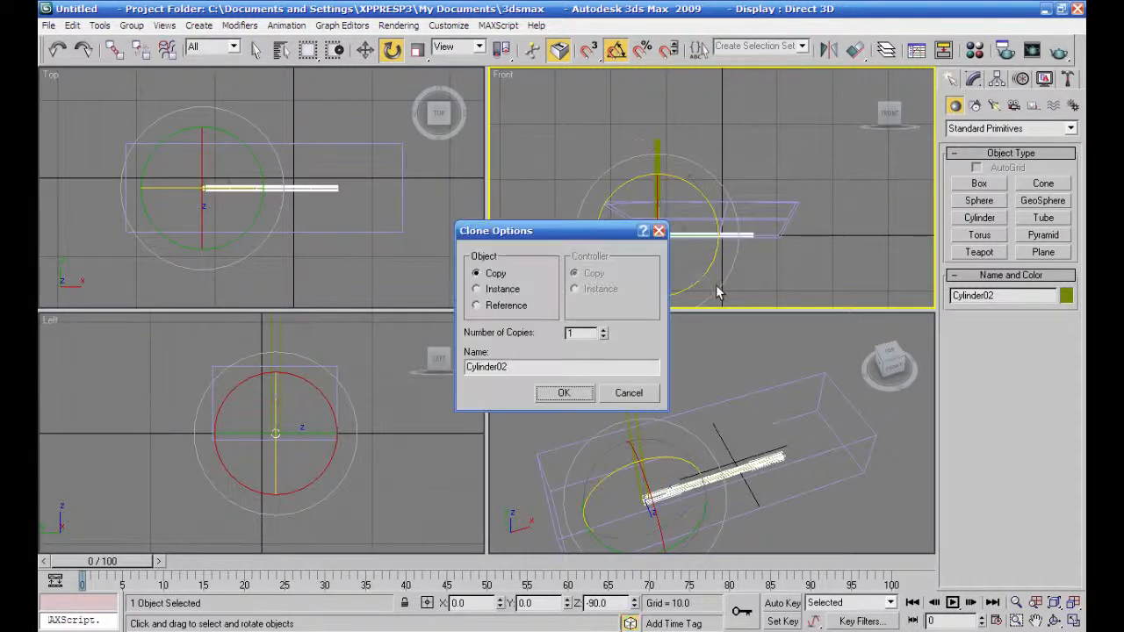
{"action": "left_click", "coordinate": [564, 392]}
- Move the horizontal cylinder up the mast to just above the hull's top edge and deselect it
{"action": "key", "text": "w"}
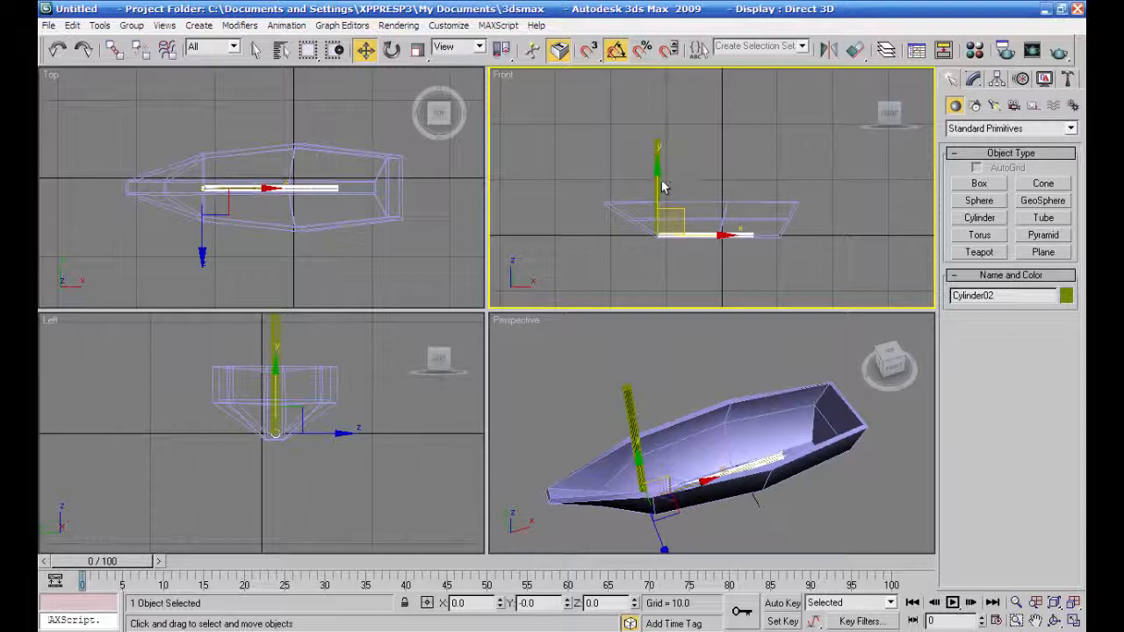
{"action": "left_click_drag", "start_coordinate": [657, 180], "coordinate": [658, 139]}
{"action": "left_click", "coordinate": [682, 143]}
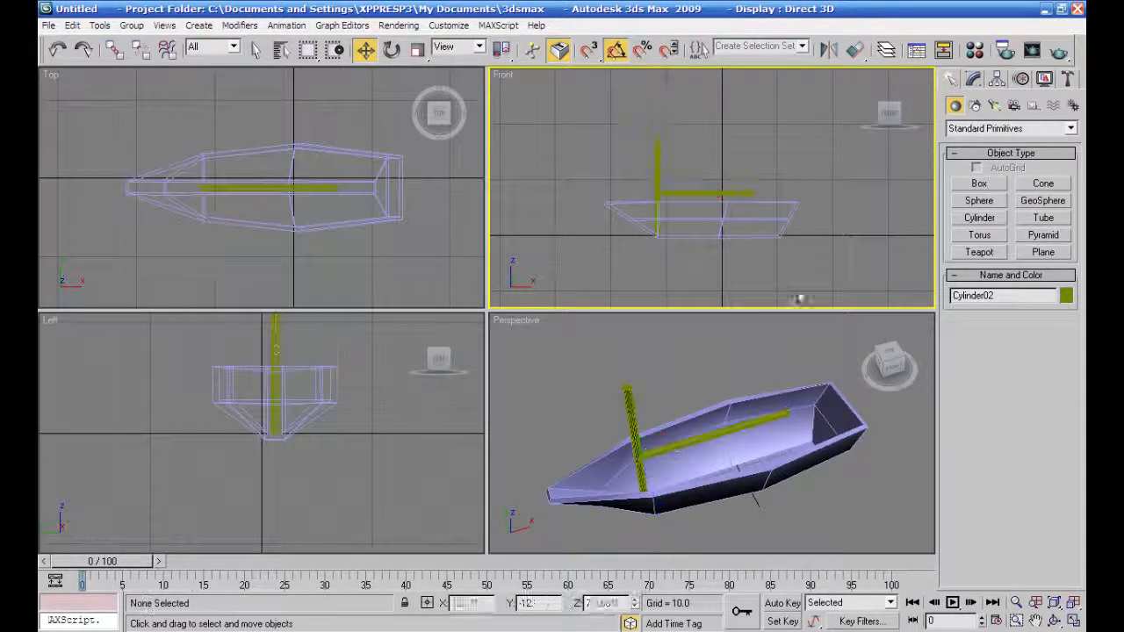
- Increase the height of the vertical mast cylinder to about 223.5, then deselect it
{"action": "left_click", "coordinate": [658, 167]}
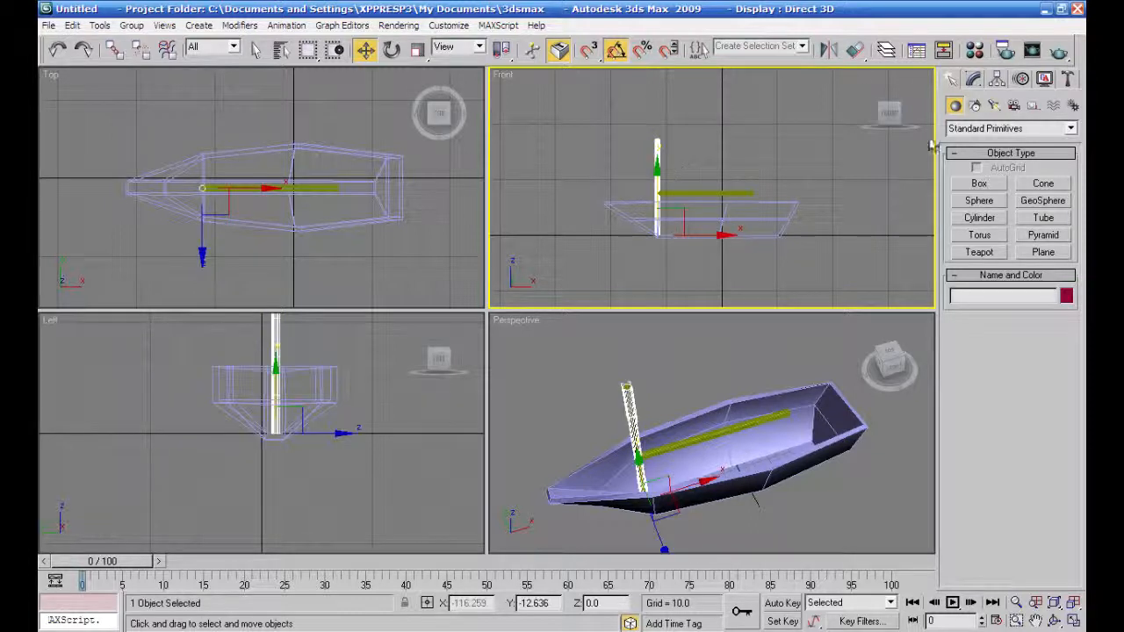
{"action": "left_click", "coordinate": [977, 79]}
{"action": "left_click_drag", "start_coordinate": [1069, 329], "coordinate": [1068, 309]}
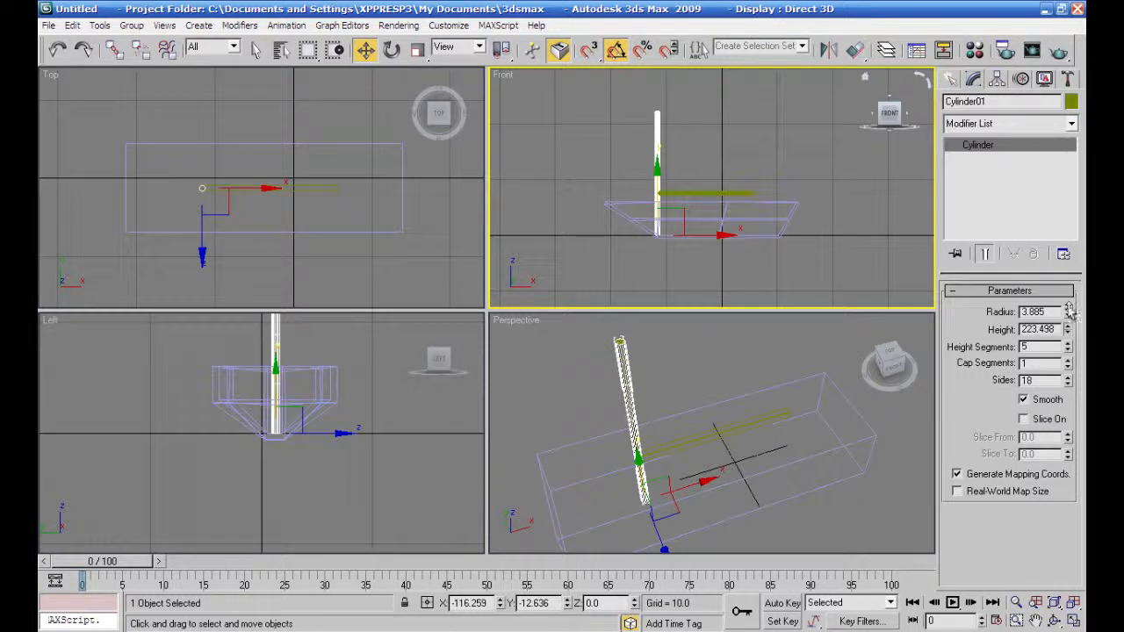
{"action": "left_click", "coordinate": [827, 243]}
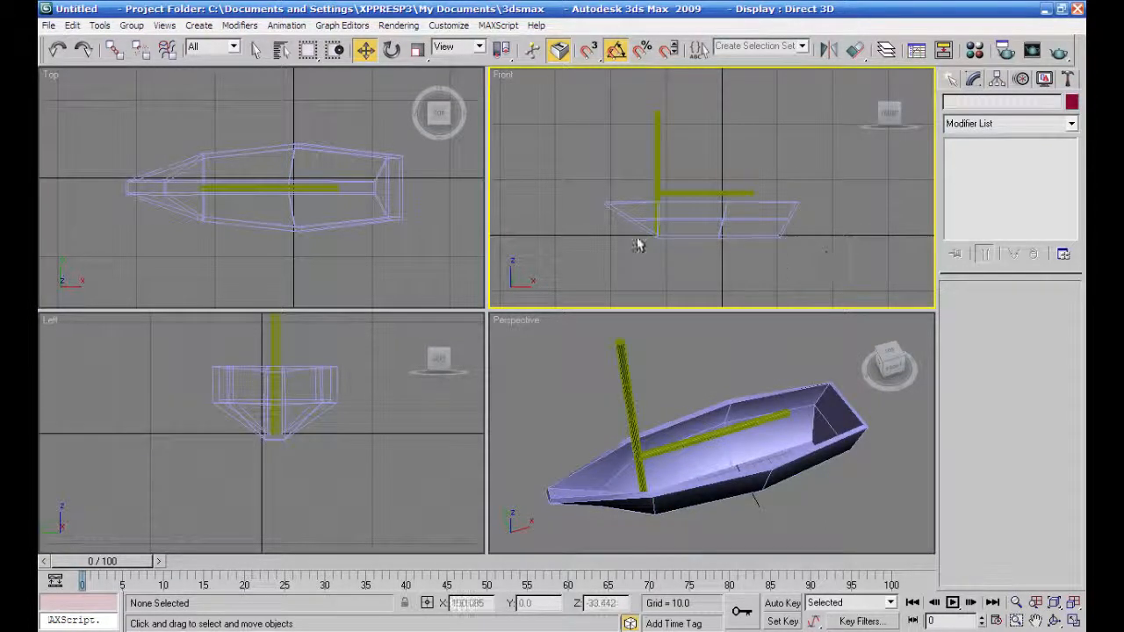
- Shorten the horizontal boom cylinder to a height of about 133
{"action": "mouse_move", "coordinate": [757, 458]}
{"action": "middle_mouse_down", "text": "alt"}
{"action": "mouse_move", "coordinate": [773, 466]}
{"action": "mouse_move", "coordinate": [729, 354]}
{"action": "mouse_move", "coordinate": [753, 451]}
{"action": "middle_mouse_up", "text": "alt"}
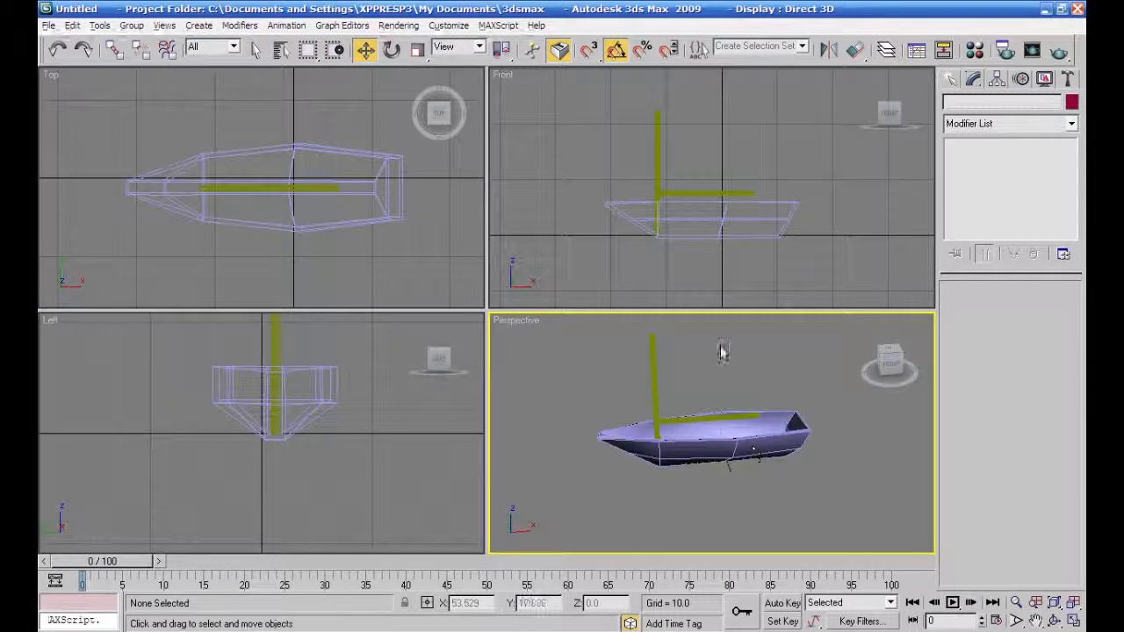
{"action": "left_click", "coordinate": [733, 192]}
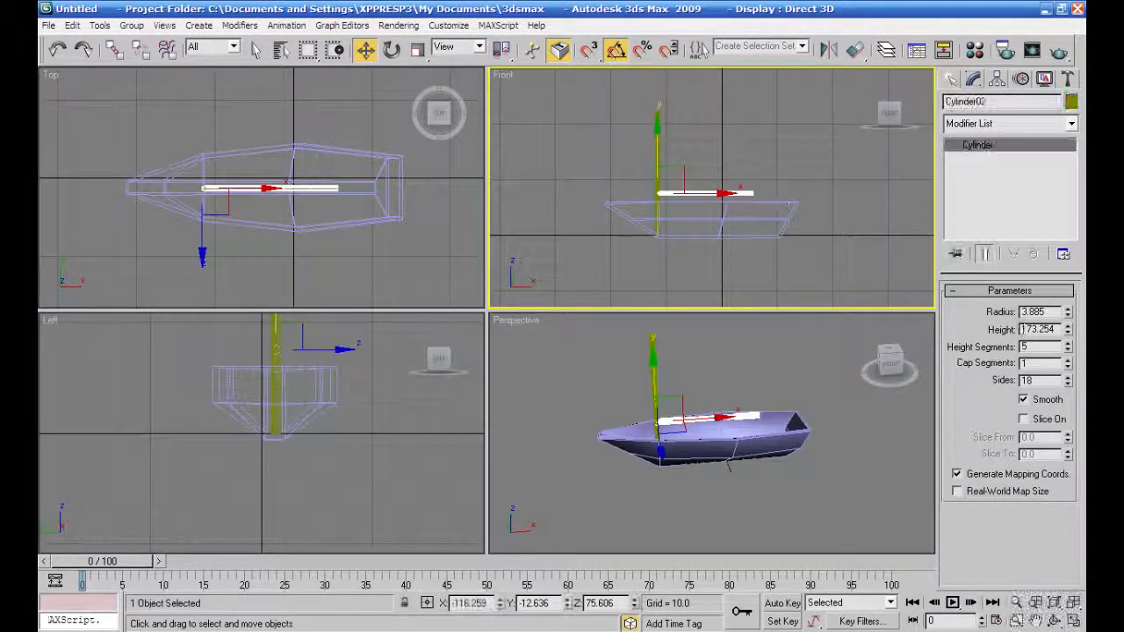
{"action": "left_click_drag", "start_coordinate": [1069, 332], "coordinate": [1070, 360]}
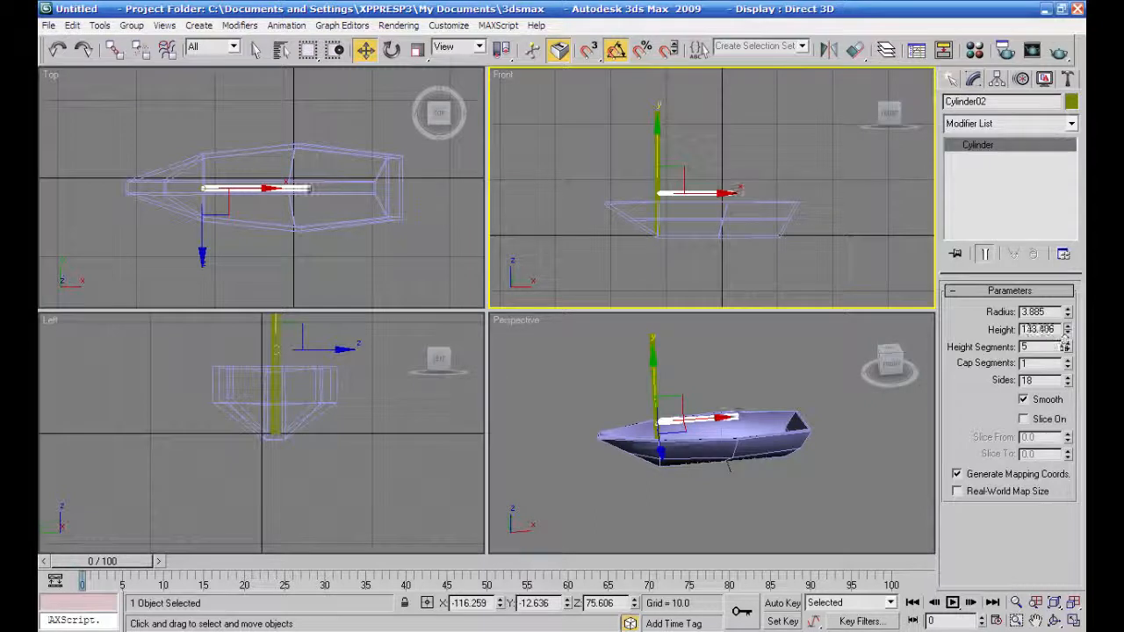
- Select the mast and boom cylinders together, group them under the default name, and deselect the group
{"action": "left_click", "coordinate": [778, 237]}
{"action": "left_click", "coordinate": [672, 198]}
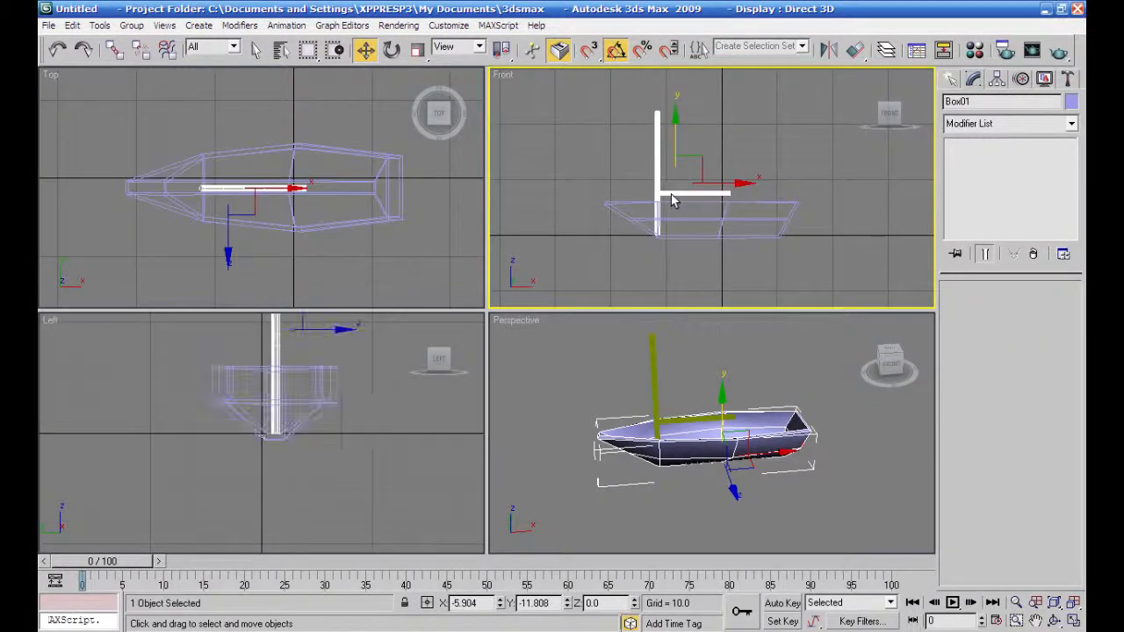
{"action": "left_click", "coordinate": [671, 193], "text": "ctrl"}
{"action": "left_click", "coordinate": [131, 25]}
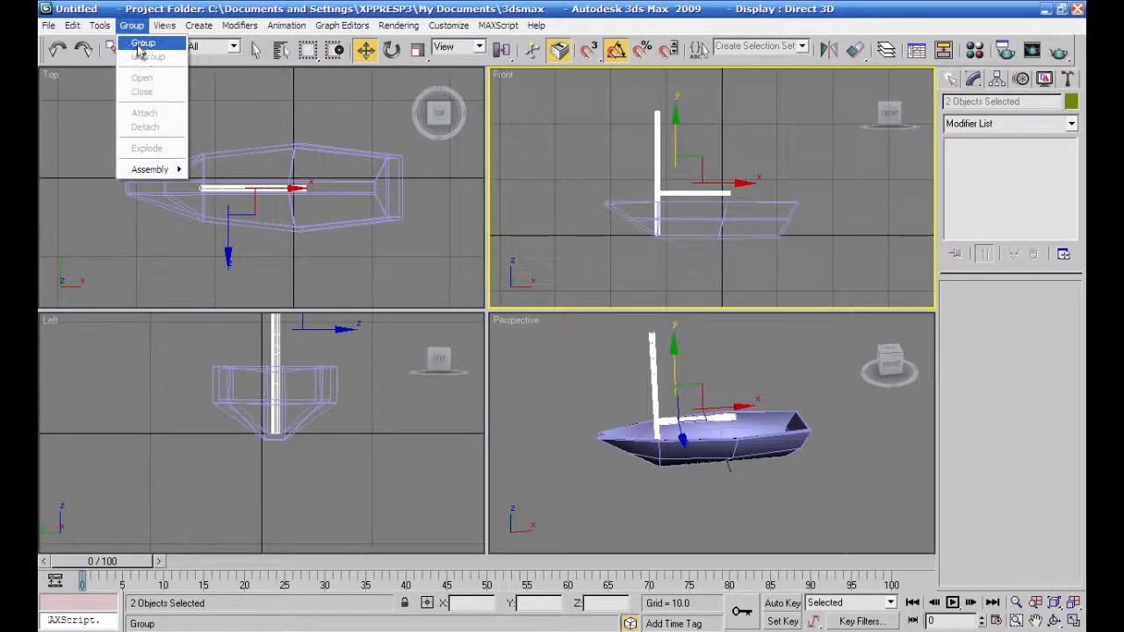
{"action": "left_click", "coordinate": [138, 43]}
{"action": "left_click", "coordinate": [575, 351]}
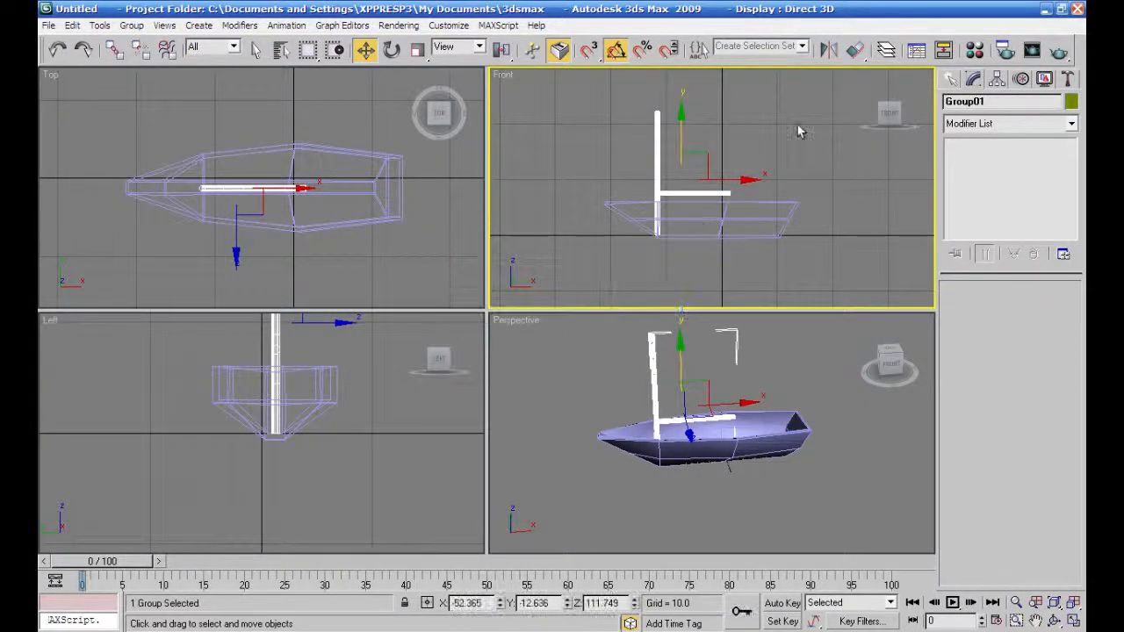
{"action": "left_click", "coordinate": [798, 132]}
- Draw a closed triangular sail line in the Front view, about 121 wide and 139 high, between mast top, boom end and mast-boom joint
{"action": "left_click", "coordinate": [949, 81]}
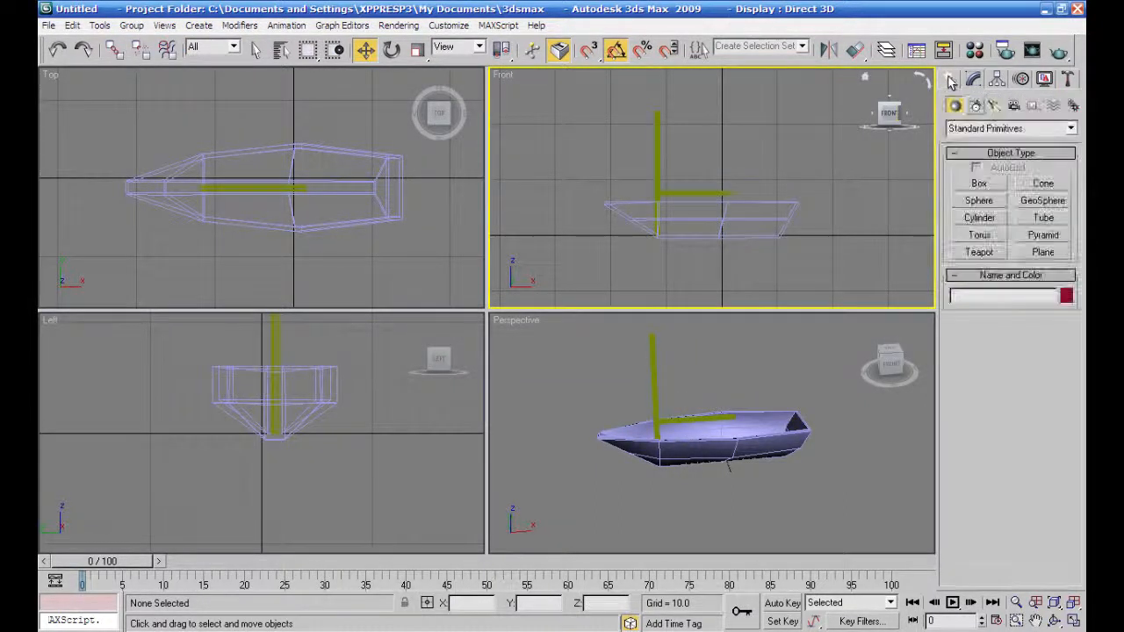
{"action": "left_click", "coordinate": [974, 105]}
{"action": "left_click", "coordinate": [992, 198]}
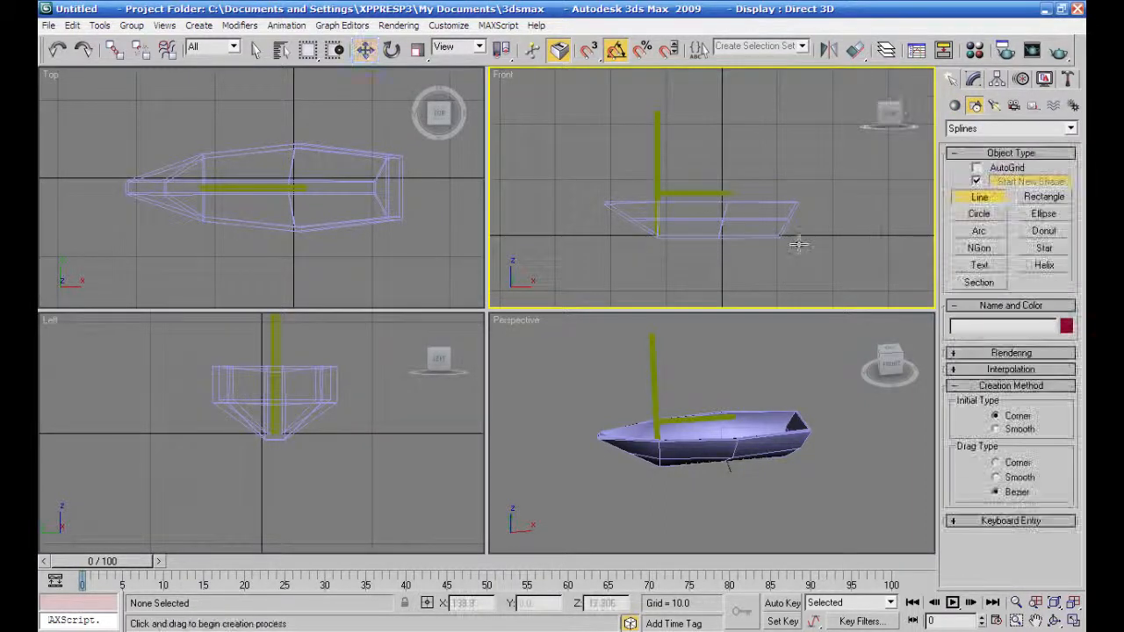
{"action": "left_click", "coordinate": [1072, 619]}
{"action": "scroll", "coordinate": [659, 448], "scroll_direction": "up", "scroll_amount": 3}
{"action": "scroll", "coordinate": [659, 447], "scroll_direction": "up", "scroll_amount": 2}
{"action": "middle_click_drag", "start_coordinate": [702, 395], "coordinate": [712, 431]}
{"action": "scroll", "coordinate": [681, 414], "scroll_direction": "down", "scroll_amount": 2}
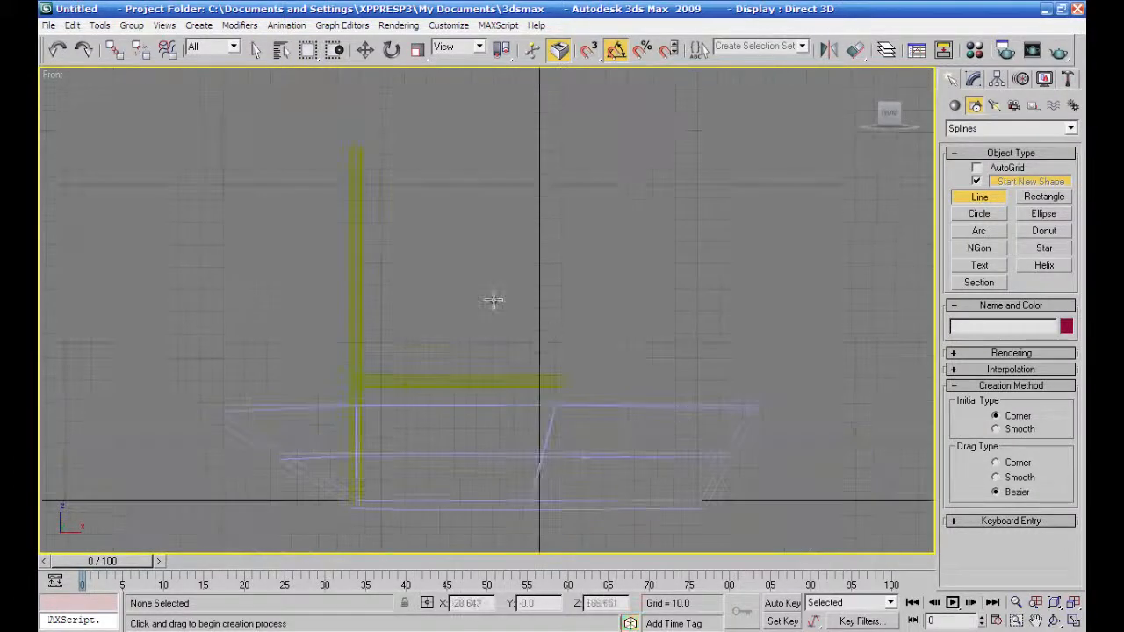
{"action": "left_click", "coordinate": [355, 162]}
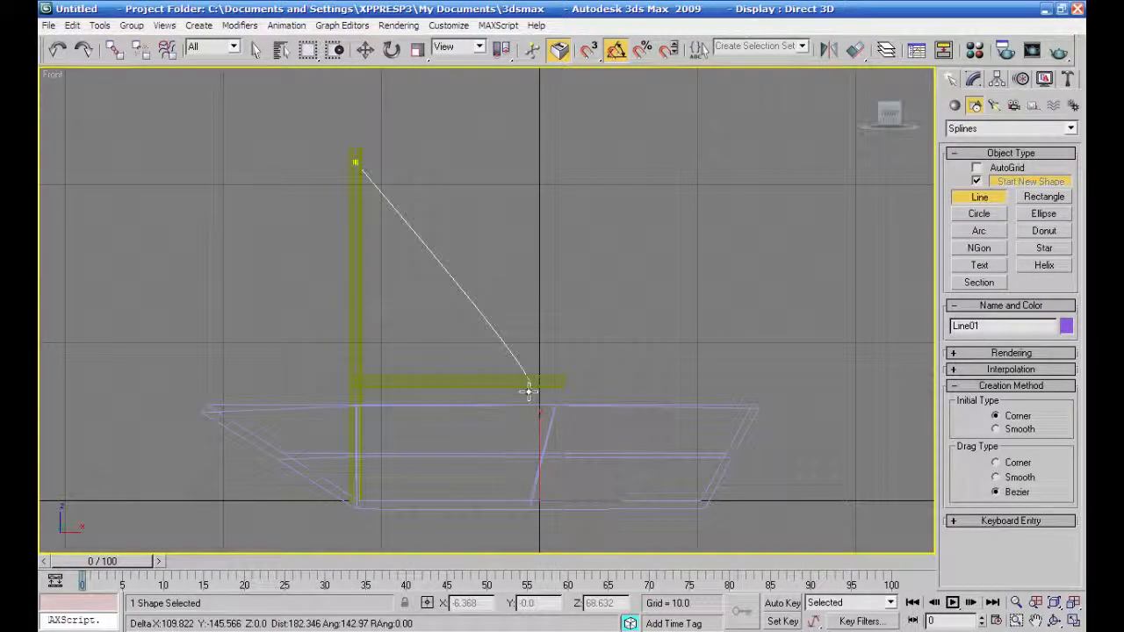
{"action": "left_click", "coordinate": [543, 381]}
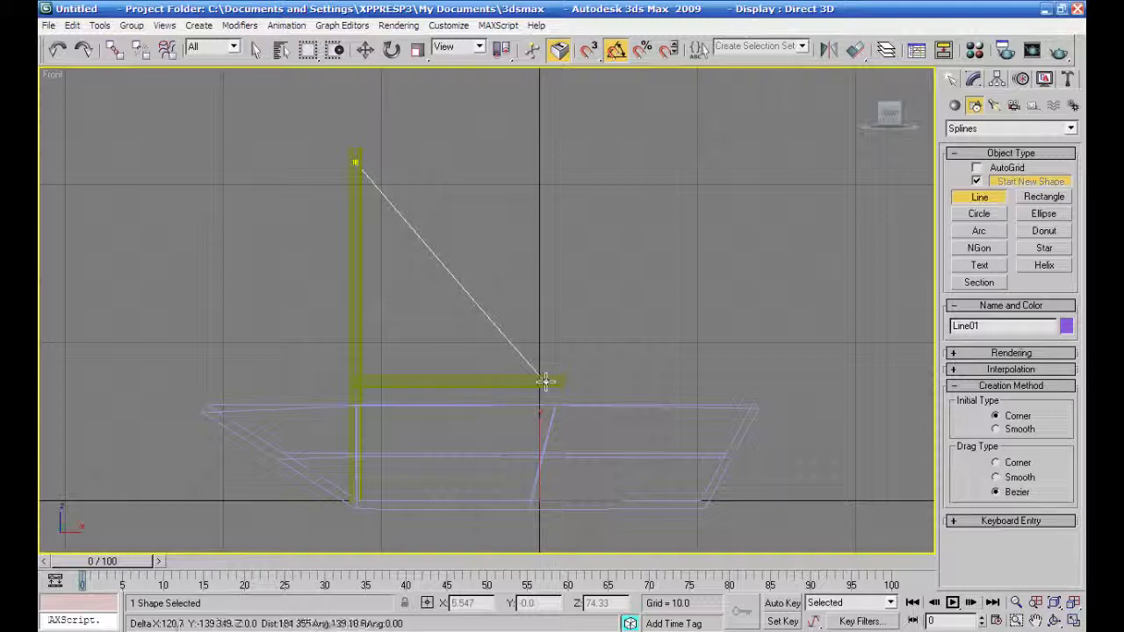
{"action": "left_click", "coordinate": [357, 375]}
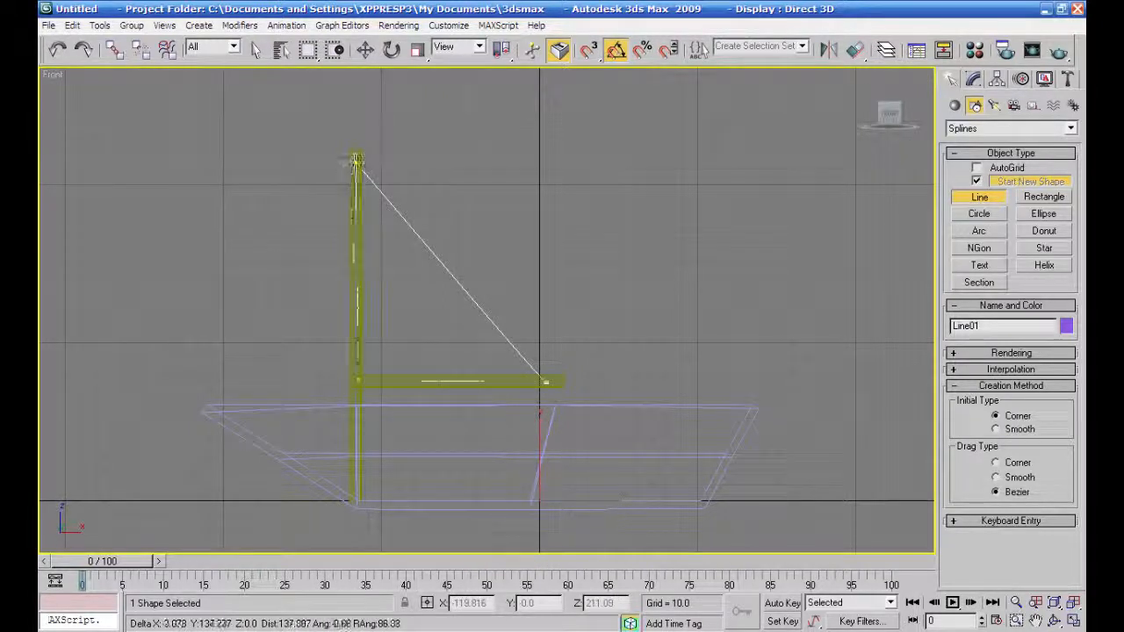
{"action": "left_click", "coordinate": [356, 164]}
{"action": "left_click", "coordinate": [544, 360]}
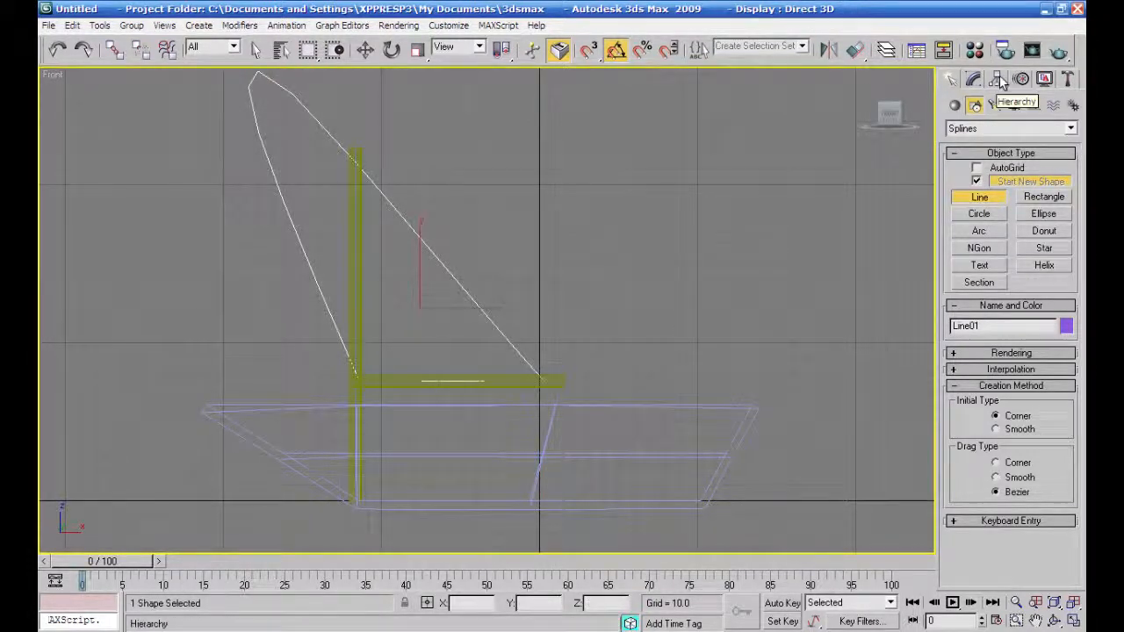
- Reset the tangents of the sail line's vertex at the mast top to straighten its curved edges
{"action": "left_click", "coordinate": [973, 79]}
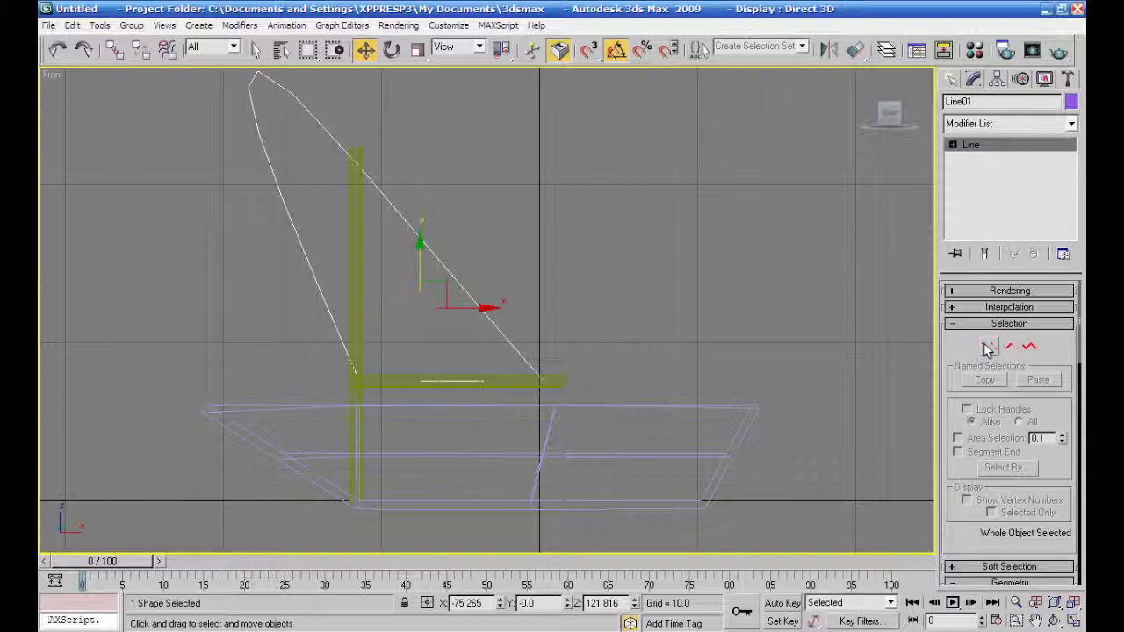
{"action": "left_click", "coordinate": [989, 348]}
{"action": "middle_click_drag", "start_coordinate": [481, 112], "coordinate": [569, 147]}
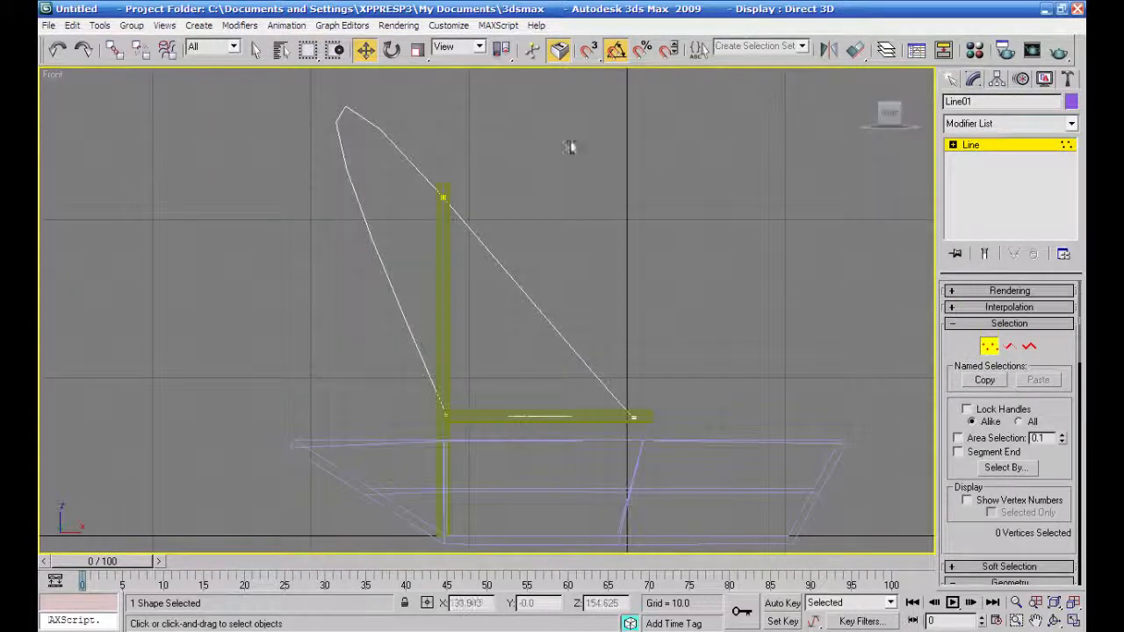
{"action": "left_click", "coordinate": [441, 199]}
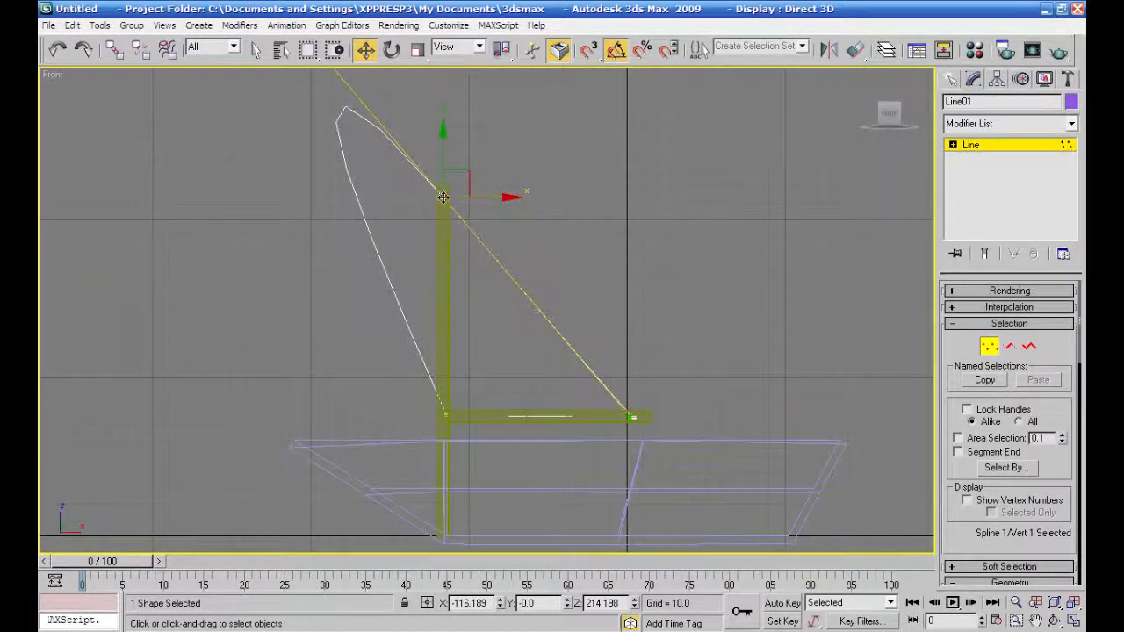
{"action": "right_click", "coordinate": [442, 198]}
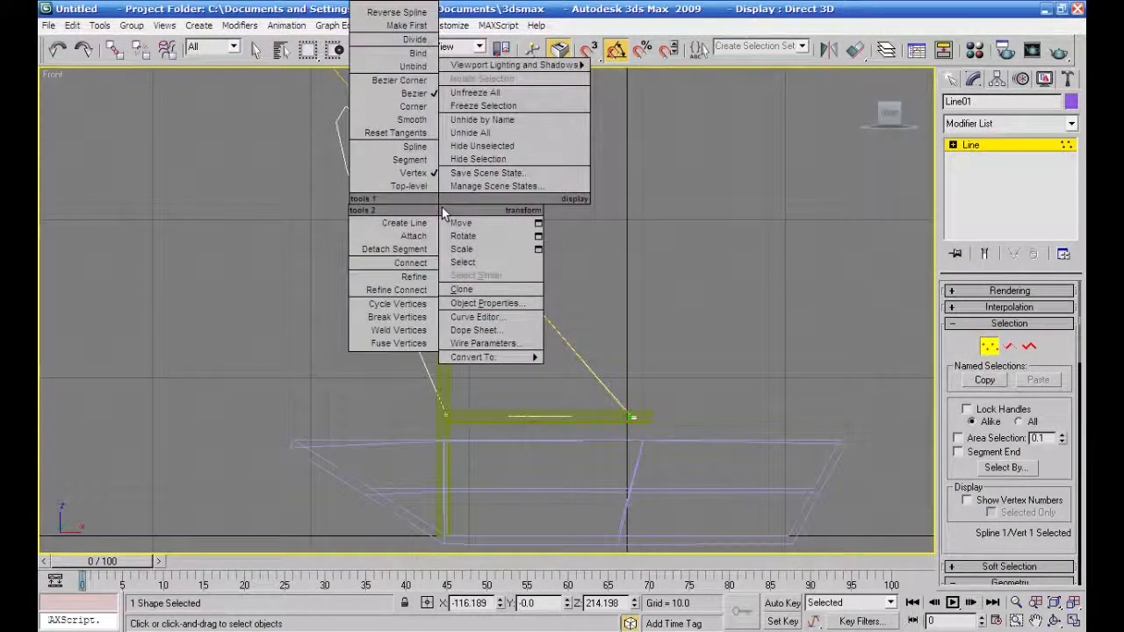
{"action": "left_click", "coordinate": [397, 133]}
{"action": "left_click", "coordinate": [597, 232]}
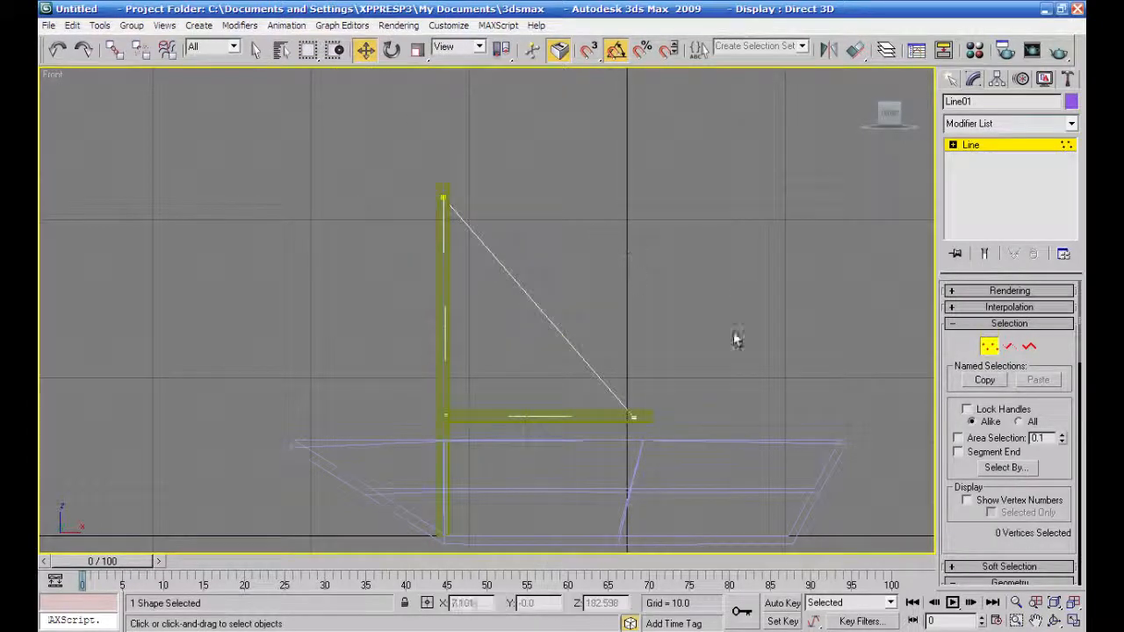
- Convert all three sail vertices to Bezier Corner and bow the sloping edge outward with its two tangent handles
{"action": "left_click_drag", "start_coordinate": [725, 142], "coordinate": [335, 425]}
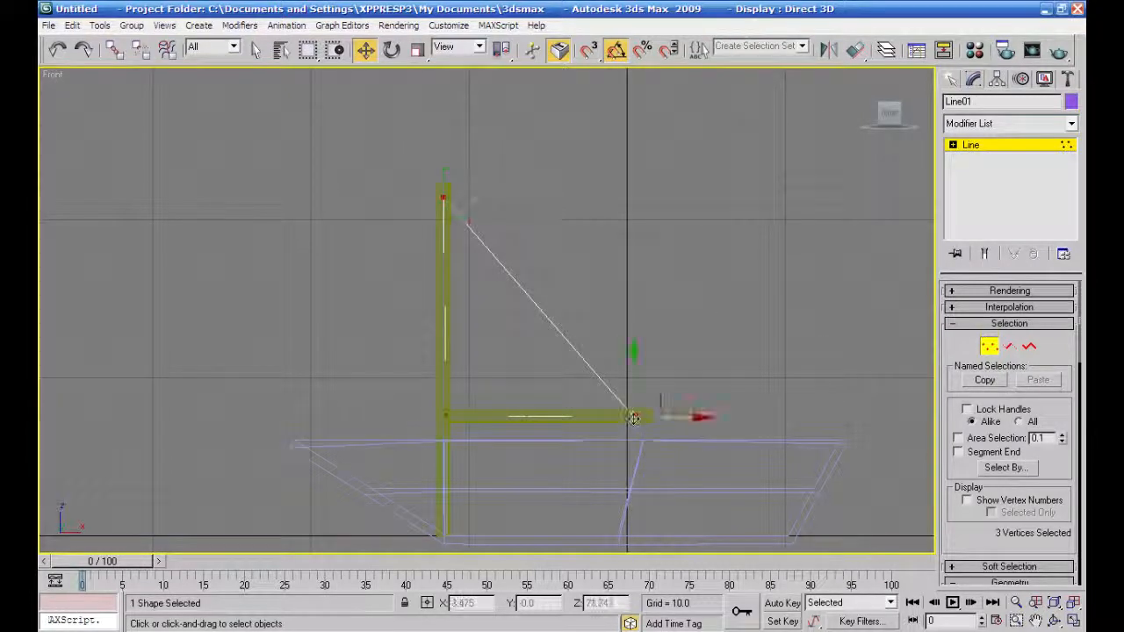
{"action": "right_click", "coordinate": [631, 420]}
{"action": "left_click", "coordinate": [605, 303]}
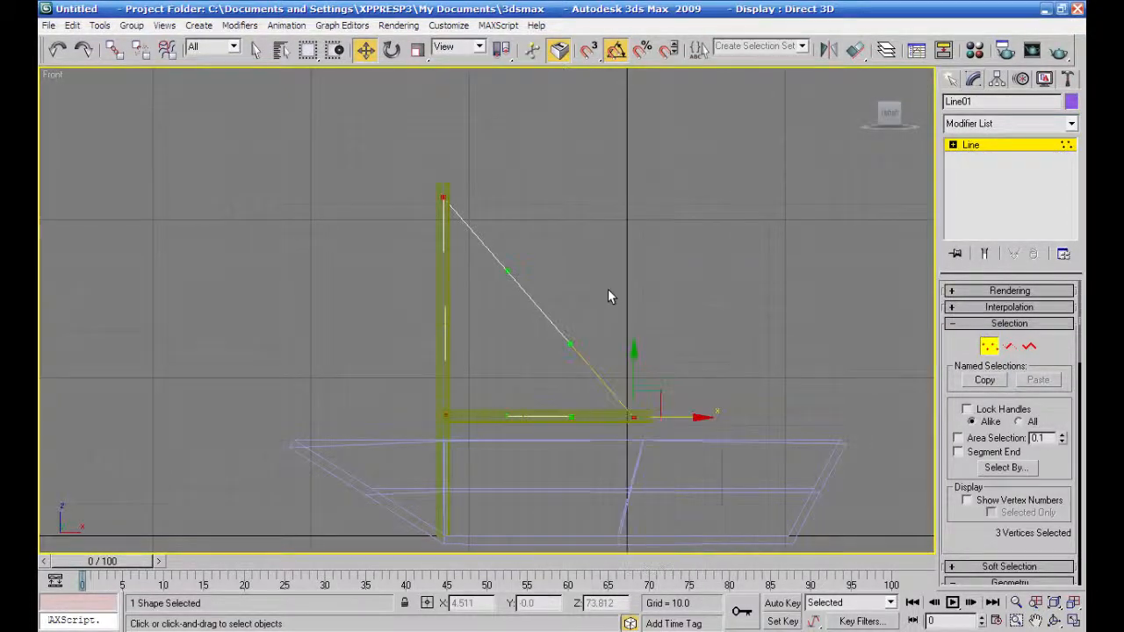
{"action": "left_click_drag", "start_coordinate": [572, 342], "coordinate": [609, 302]}
{"action": "left_click_drag", "start_coordinate": [505, 272], "coordinate": [534, 246]}
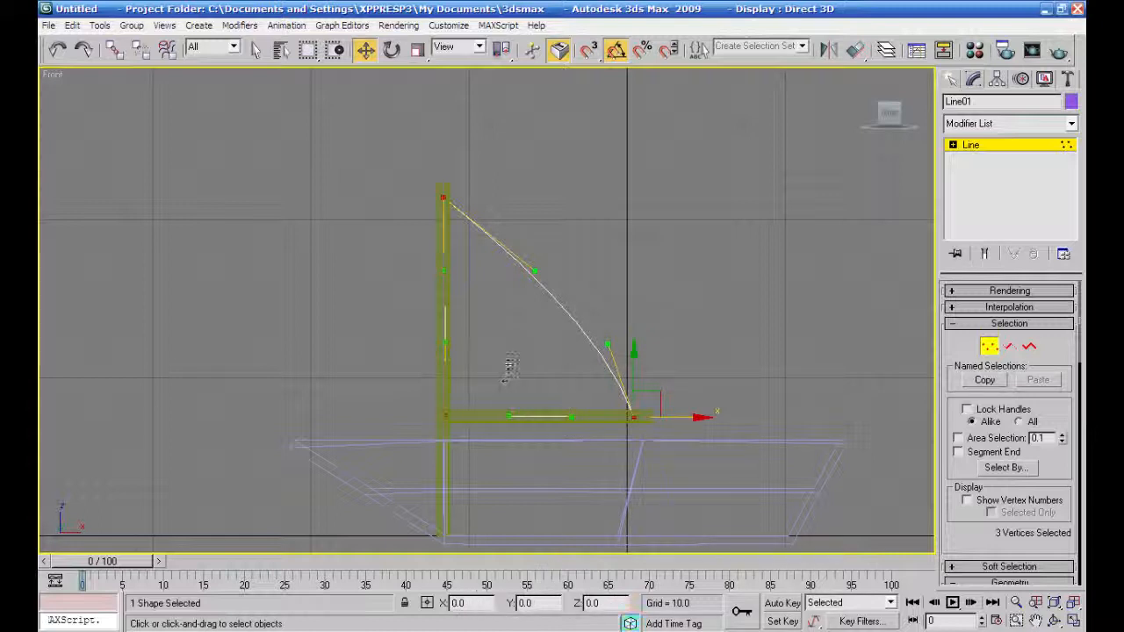
{"action": "left_click", "coordinate": [476, 357]}
- Bow the sail's mast-side edge slightly inward using the tangent handles of its upper and lower vertices
{"action": "left_click", "coordinate": [445, 416]}
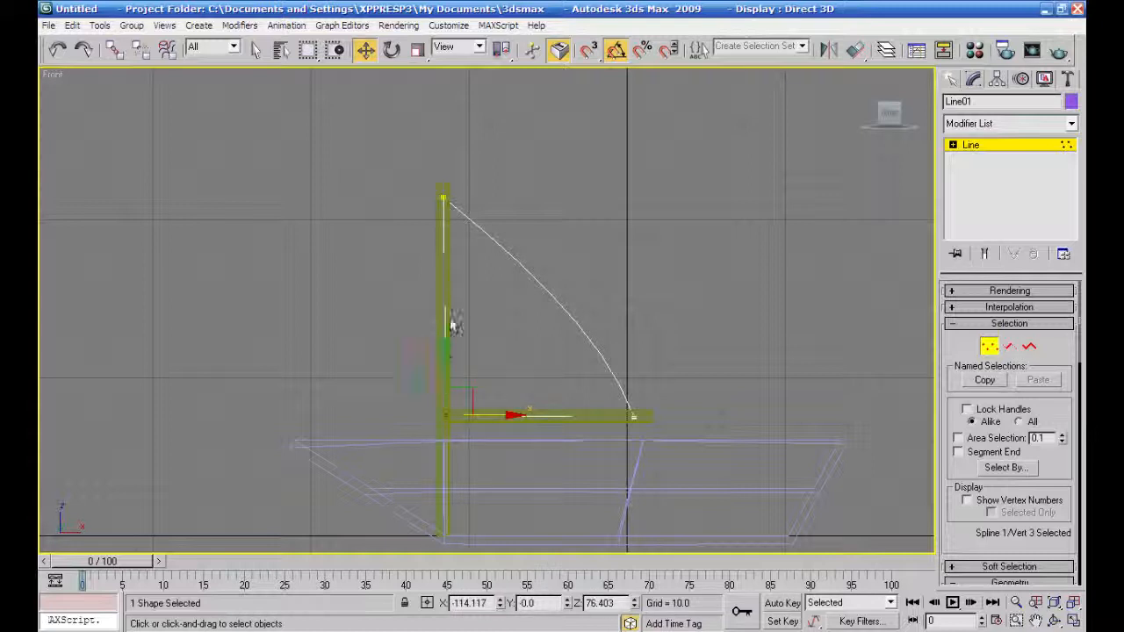
{"action": "left_click", "coordinate": [443, 199]}
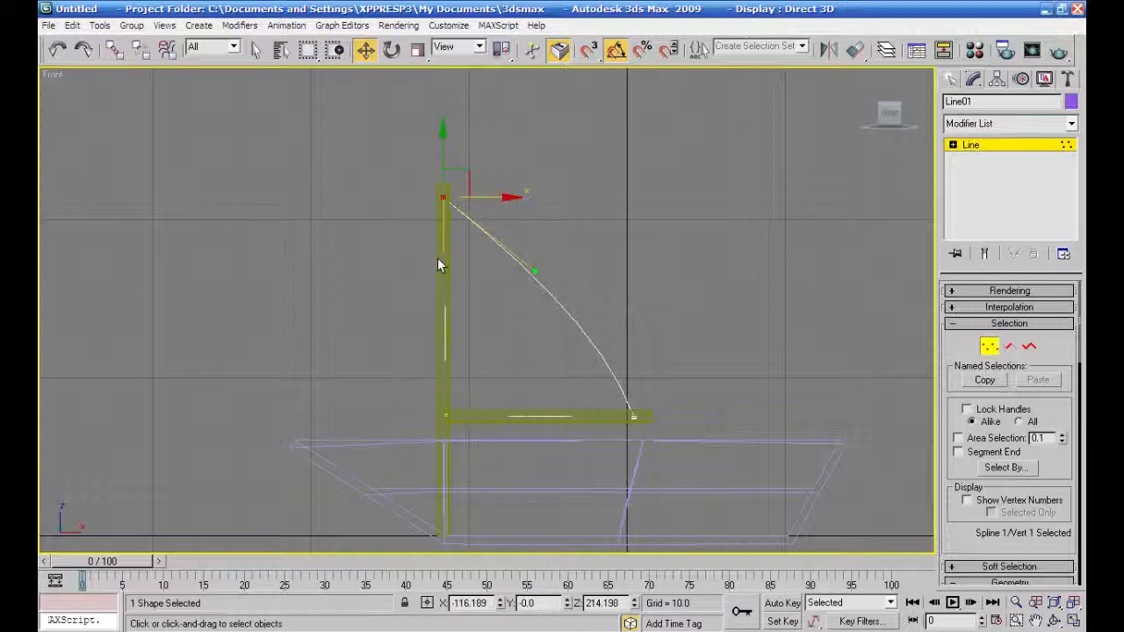
{"action": "left_click_drag", "start_coordinate": [442, 269], "coordinate": [471, 273]}
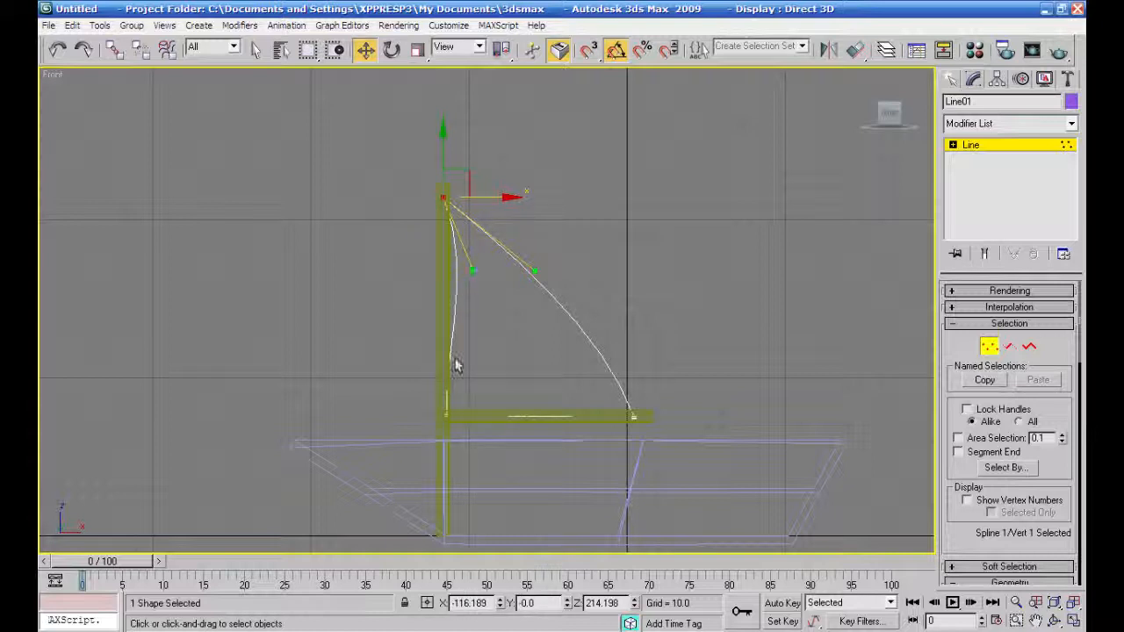
{"action": "left_click", "coordinate": [445, 415]}
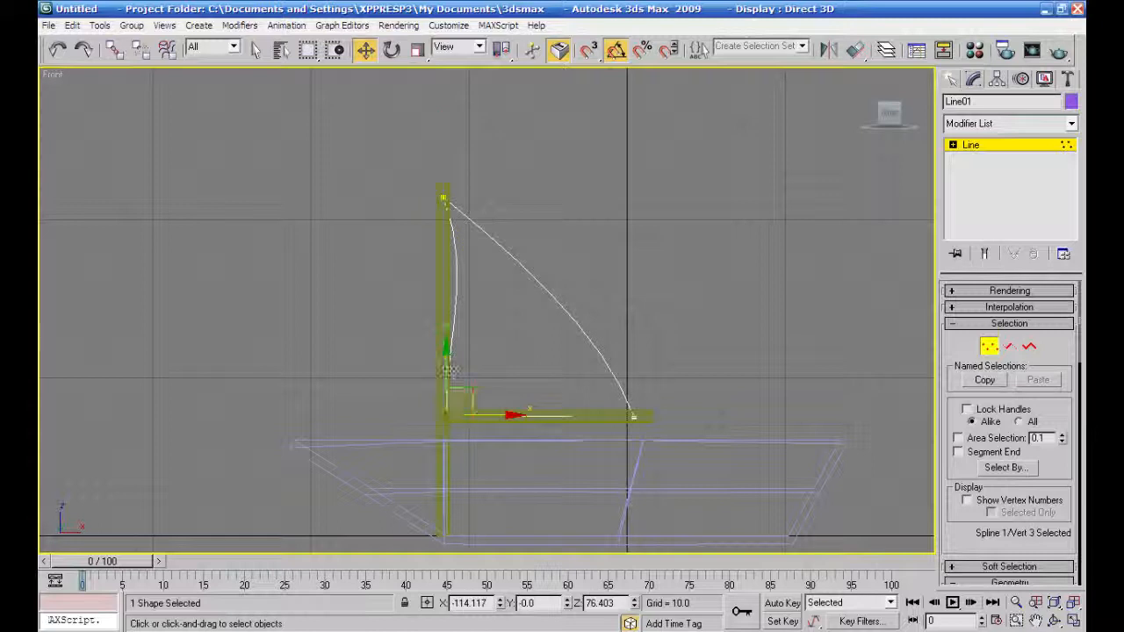
{"action": "left_click_drag", "start_coordinate": [446, 352], "coordinate": [482, 363]}
{"action": "scroll", "coordinate": [480, 359], "scroll_direction": "up", "scroll_amount": 5}
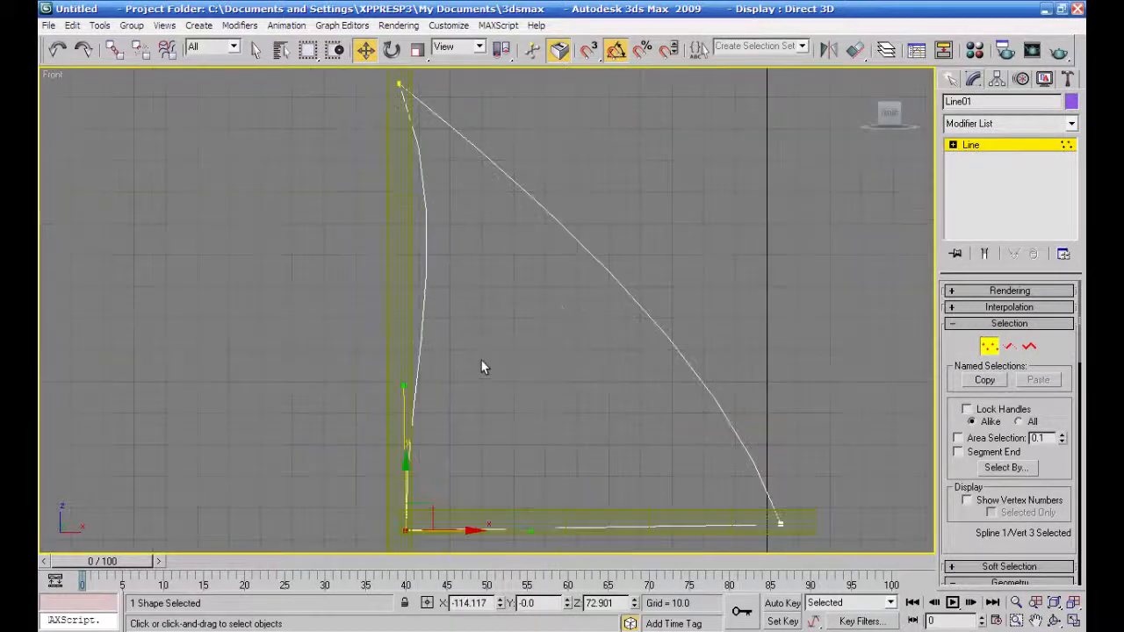
{"action": "left_click_drag", "start_coordinate": [394, 392], "coordinate": [457, 522]}
{"action": "scroll", "coordinate": [463, 454], "scroll_direction": "down", "scroll_amount": 5}
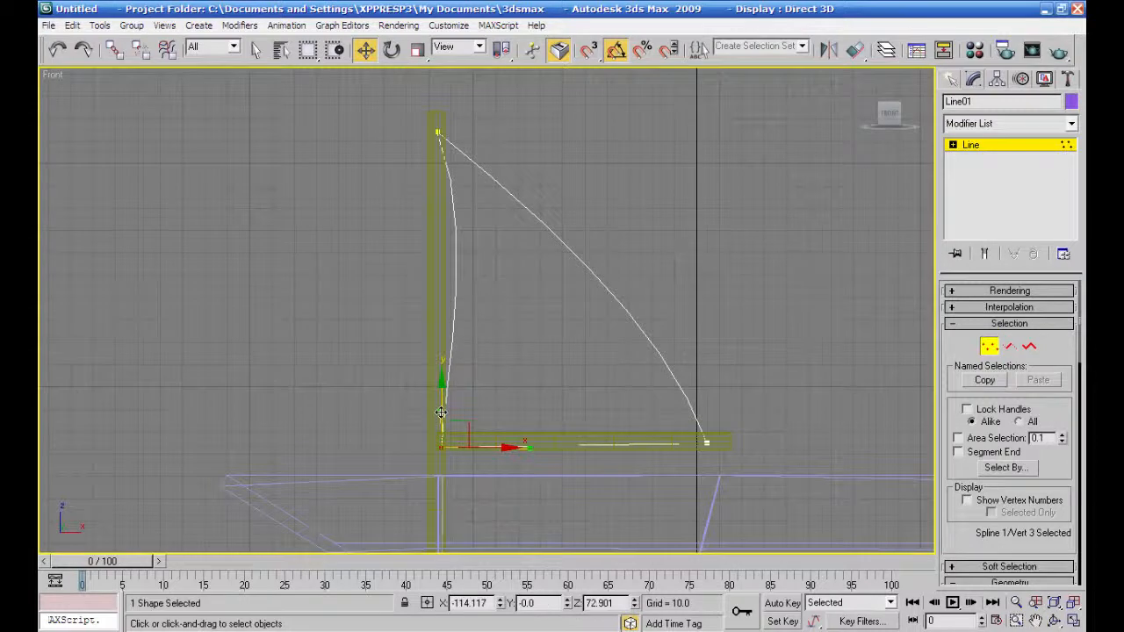
- Bow the sail's bottom edge slightly upward above the boom by adjusting the tangent handles of its two end vertices
{"action": "left_click", "coordinate": [626, 424]}
{"action": "left_click", "coordinate": [705, 441]}
{"action": "mouse_move", "coordinate": [619, 439]}
{"action": "left_mouse_down"}
{"action": "mouse_move", "coordinate": [614, 428]}
{"action": "mouse_move", "coordinate": [603, 439]}
{"action": "left_mouse_up"}
{"action": "left_click", "coordinate": [441, 447]}
{"action": "left_click_drag", "start_coordinate": [531, 449], "coordinate": [529, 424]}
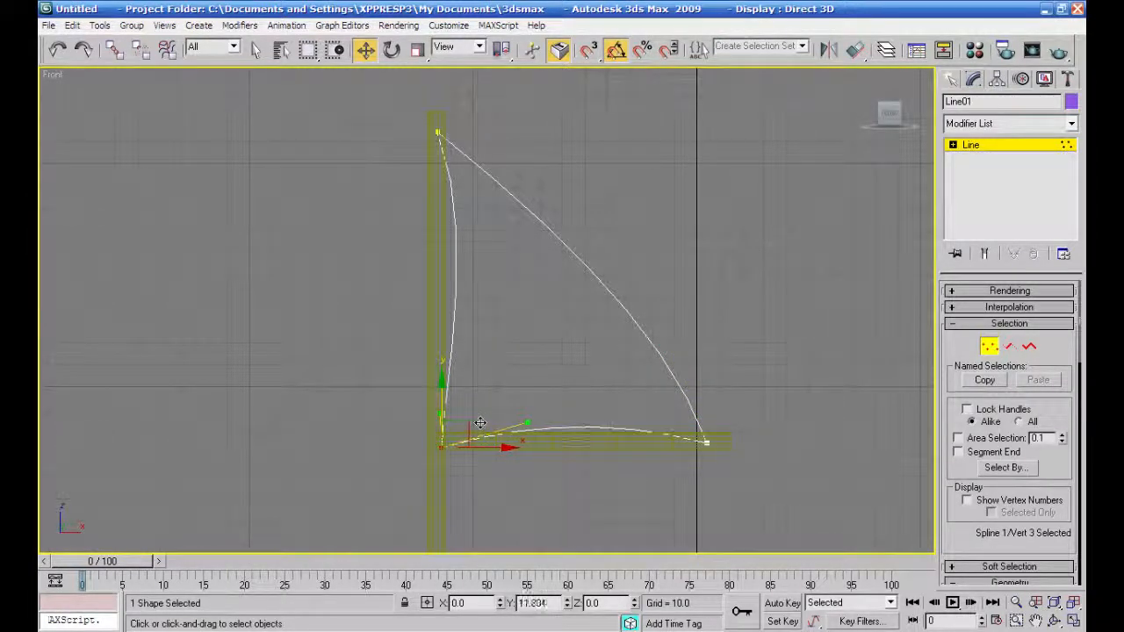
{"action": "left_click", "coordinate": [352, 361]}
{"action": "scroll", "coordinate": [706, 388], "scroll_direction": "down", "scroll_amount": 3}
{"action": "scroll", "coordinate": [704, 391], "scroll_direction": "down", "scroll_amount": 2}
{"action": "scroll", "coordinate": [705, 393], "scroll_direction": "up", "scroll_amount": 4}
{"action": "key", "text": "ctrl+z"}
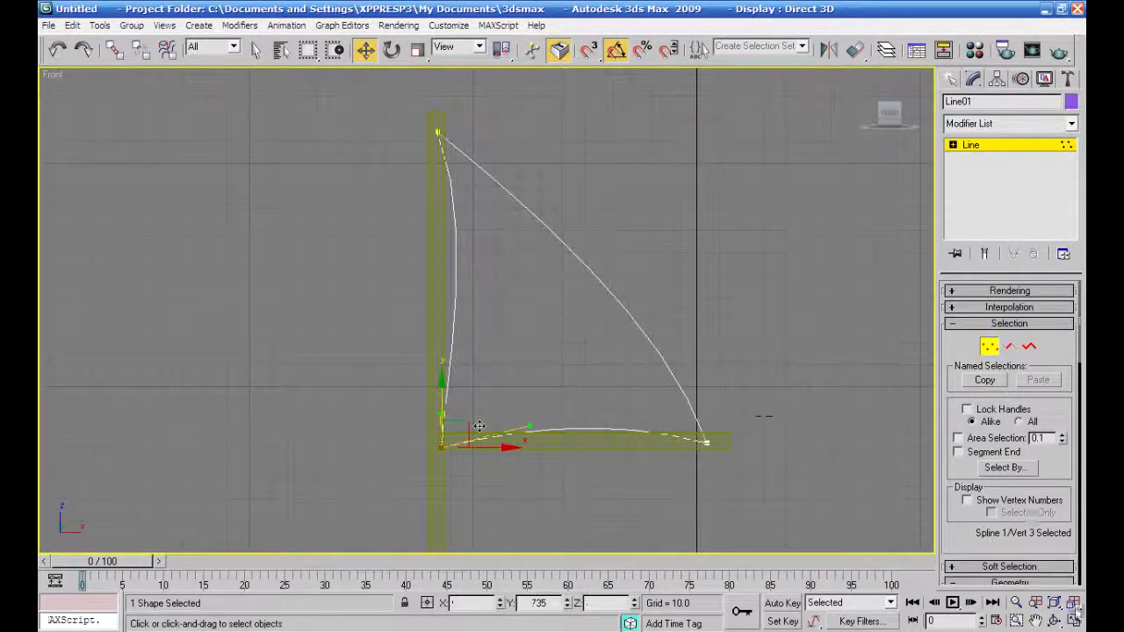
- Leave vertex editing of the sail line and move the whole line along Y onto the centreline of the mast and boom
{"action": "left_click", "coordinate": [1073, 621]}
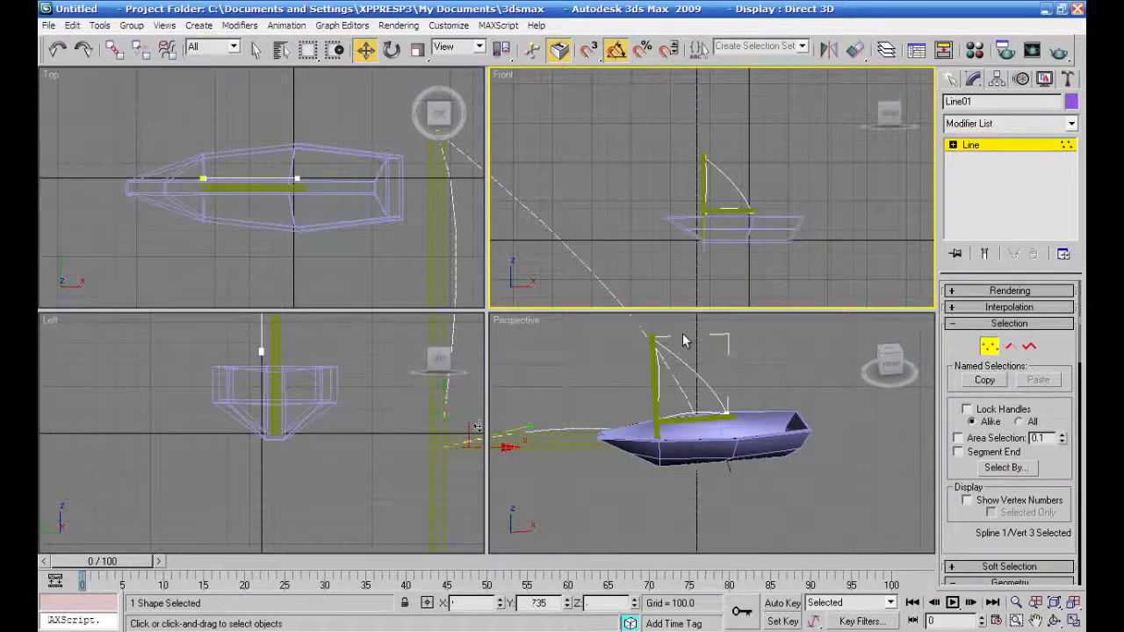
{"action": "left_click", "coordinate": [967, 146]}
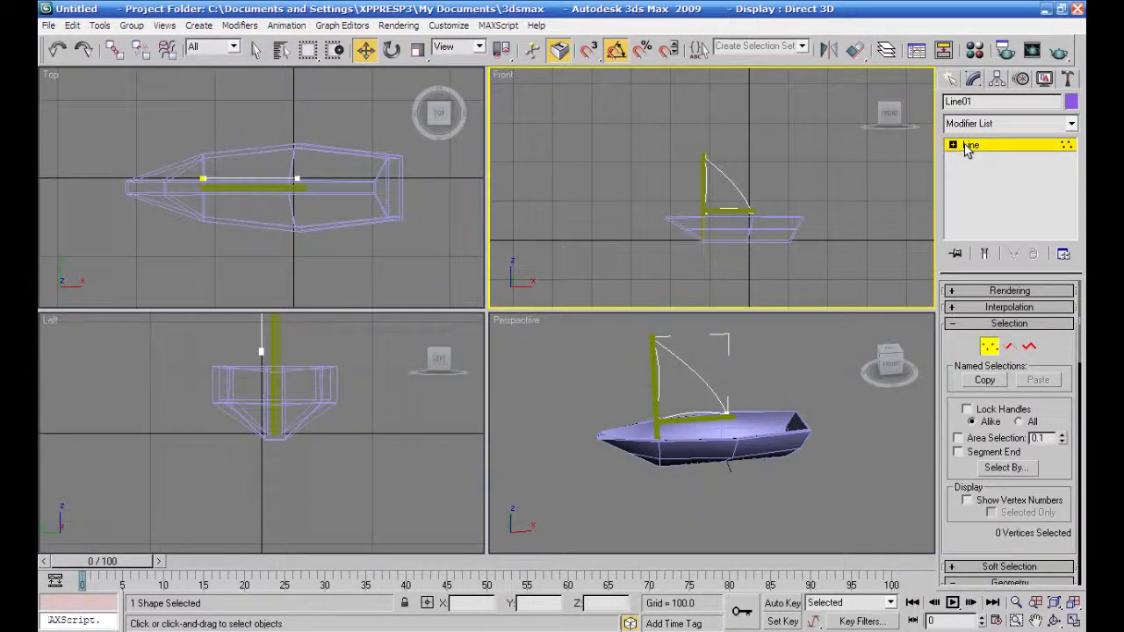
{"action": "scroll", "coordinate": [339, 251], "scroll_direction": "up", "scroll_amount": 5}
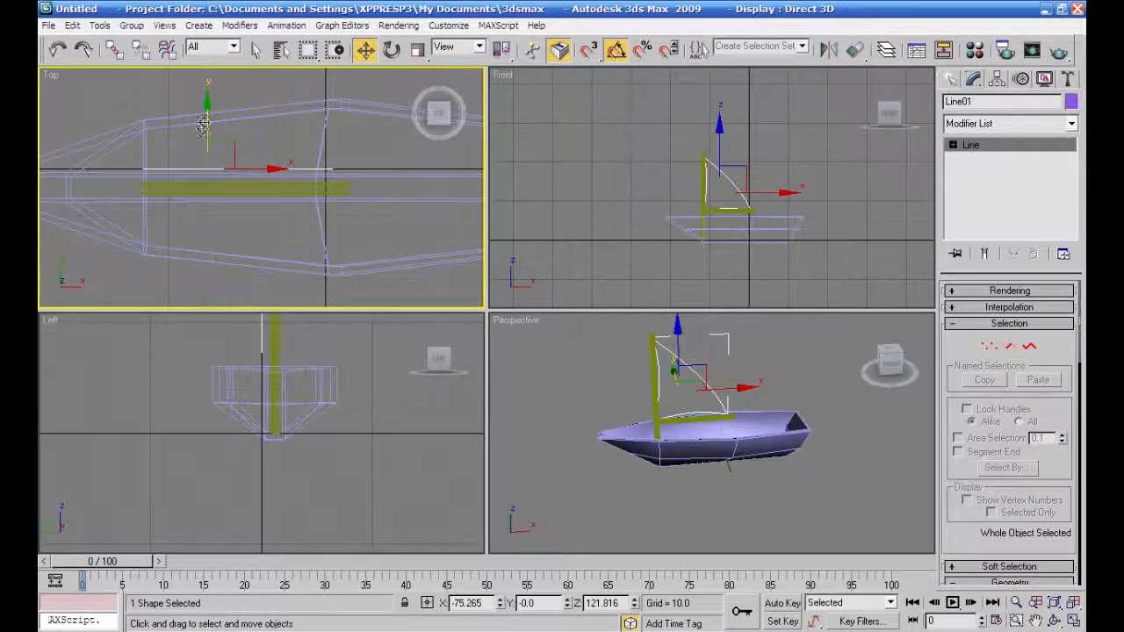
{"action": "left_click_drag", "start_coordinate": [208, 121], "coordinate": [202, 141]}
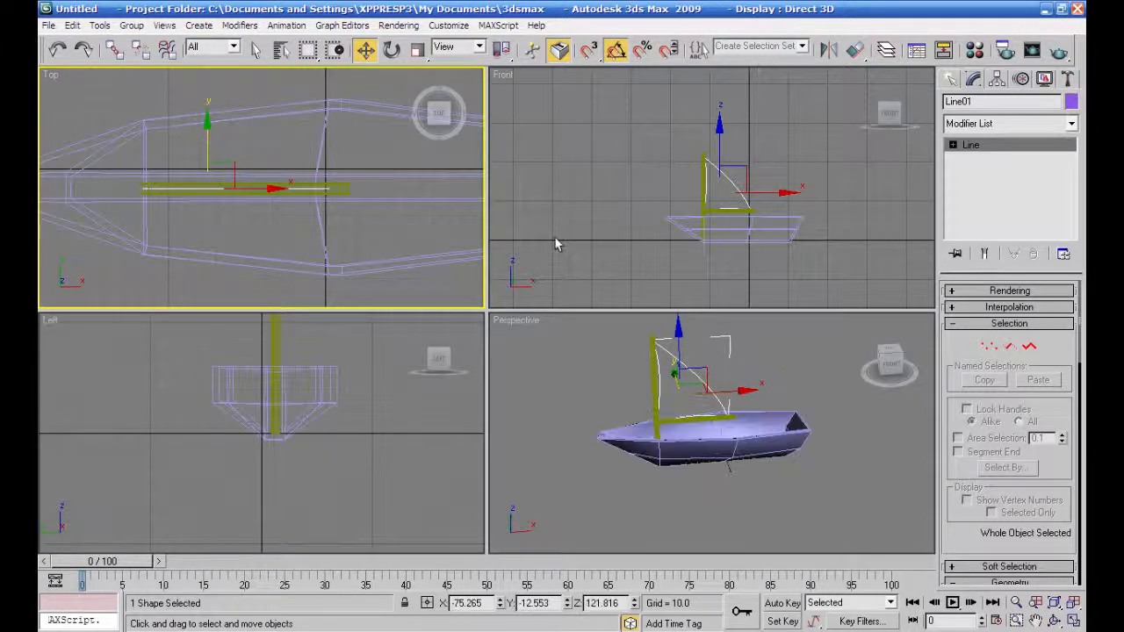
{"action": "scroll", "coordinate": [714, 478], "scroll_direction": "up", "scroll_amount": 10}
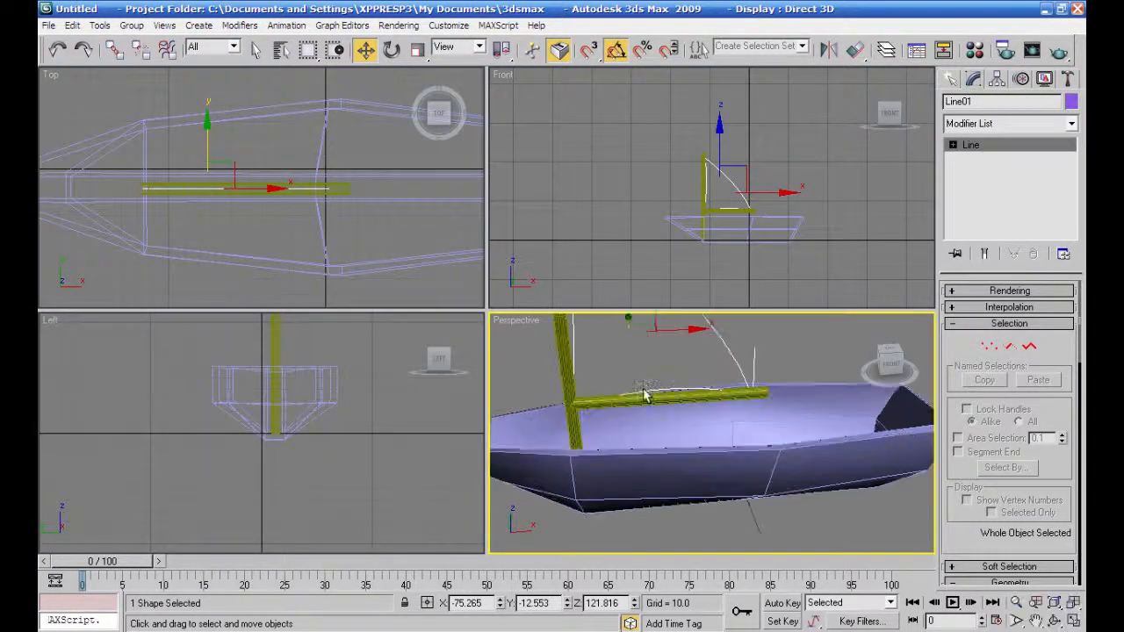
{"action": "scroll", "coordinate": [661, 443], "scroll_direction": "down", "scroll_amount": 8}
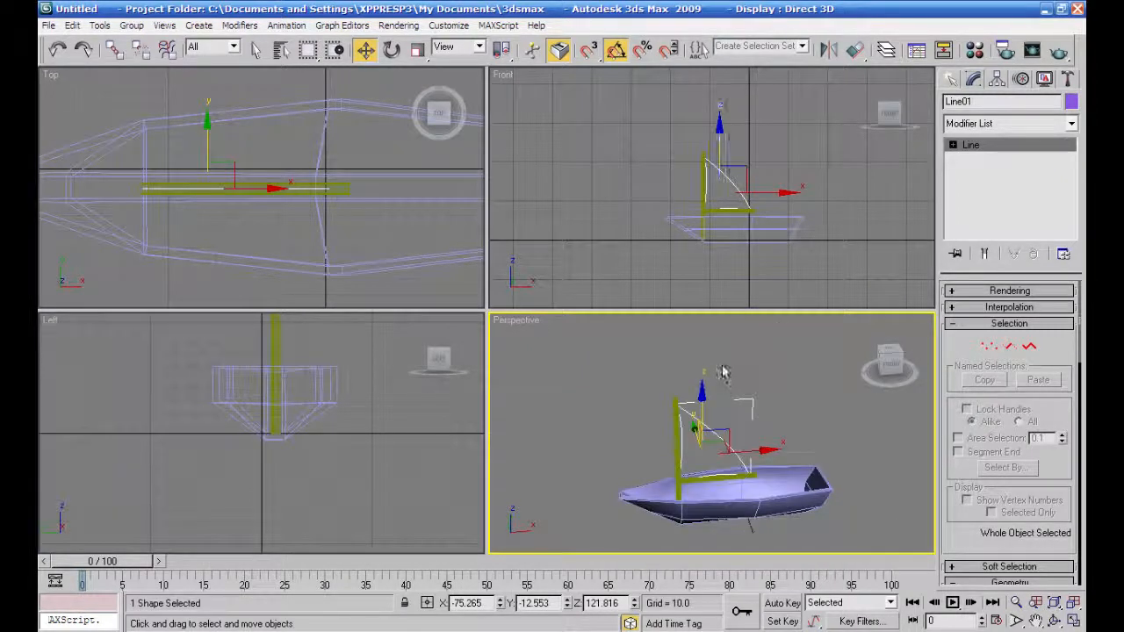
- Apply an Extrude modifier with an amount of 0.5 to the sail line, and deselect it
{"action": "left_click", "coordinate": [1071, 125]}
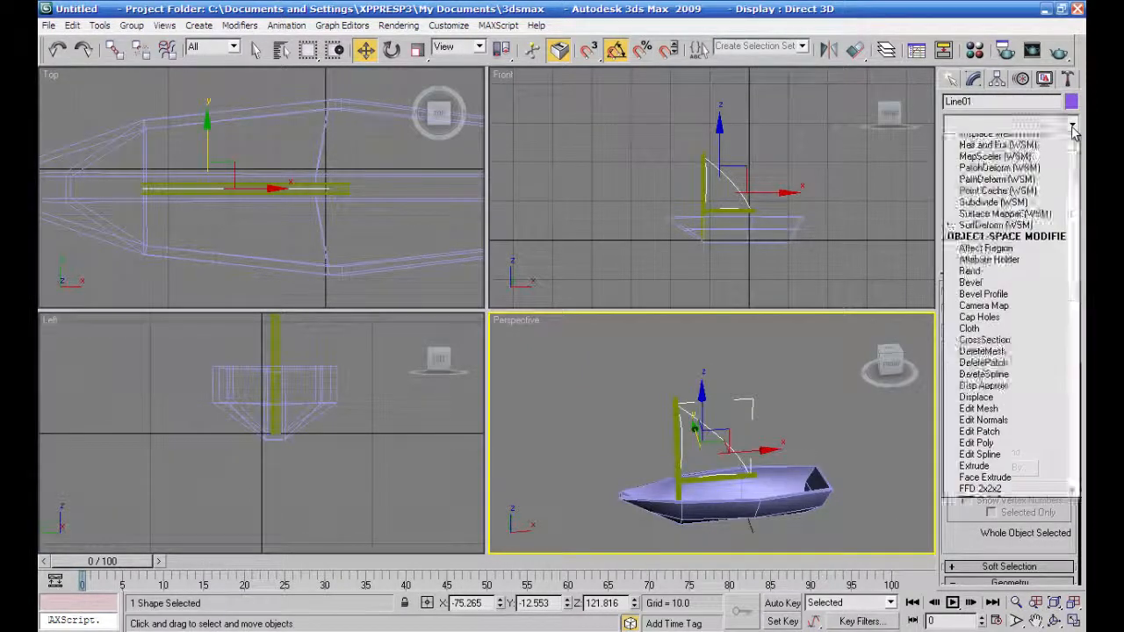
{"action": "scroll", "coordinate": [1074, 158], "scroll_direction": "down", "scroll_amount": 3}
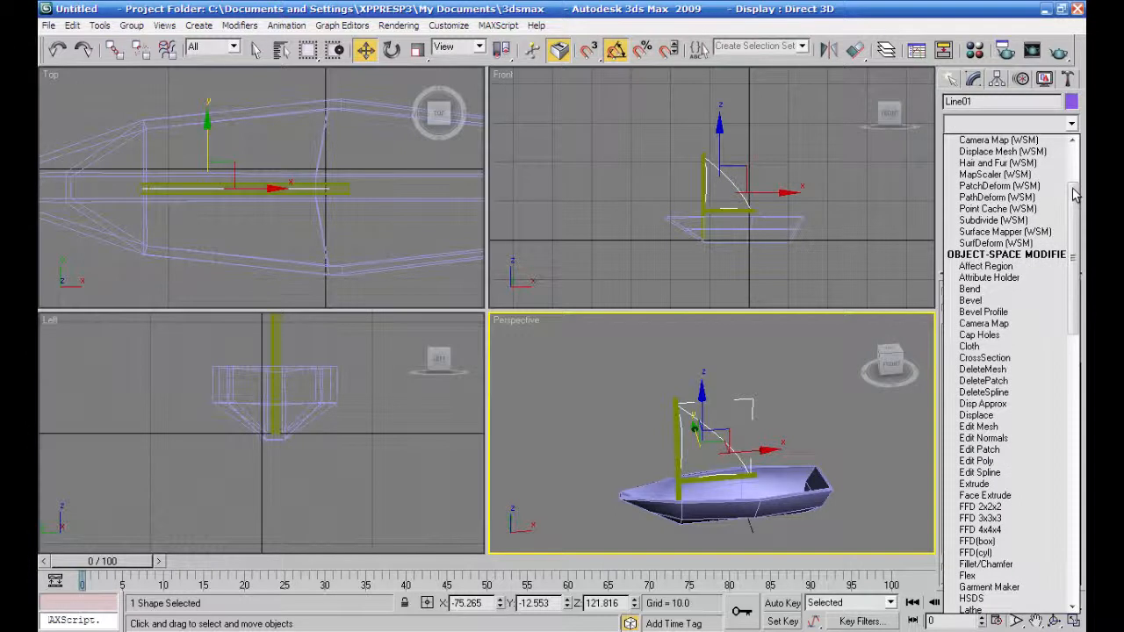
{"action": "left_click", "coordinate": [1040, 484]}
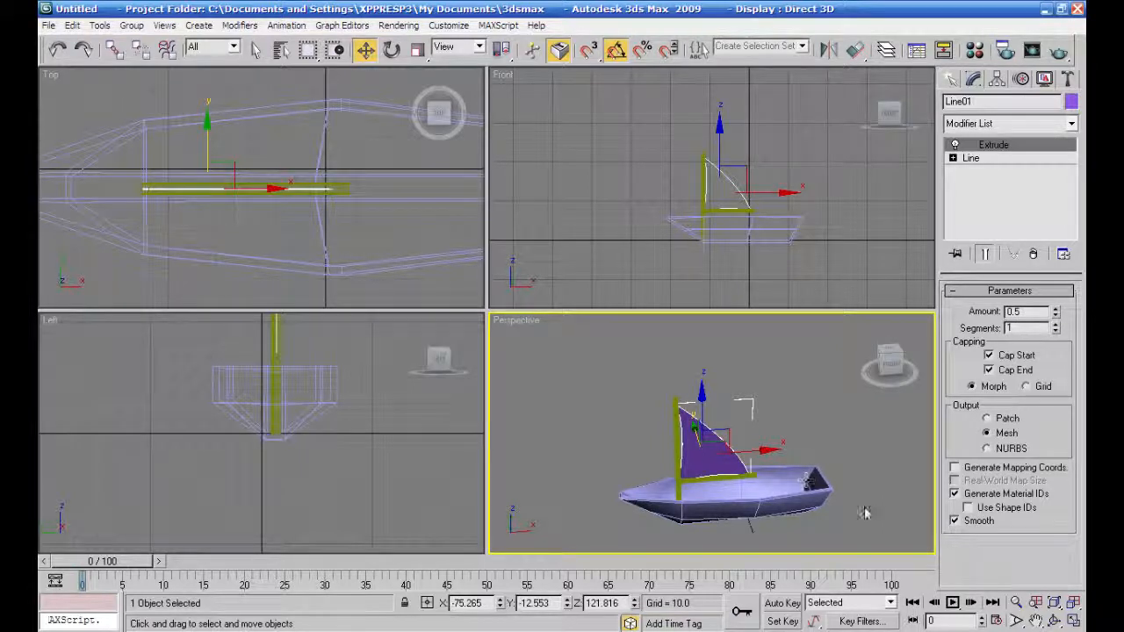
{"action": "key", "text": "z"}
{"action": "scroll", "coordinate": [755, 446], "scroll_direction": "up", "scroll_amount": 2}
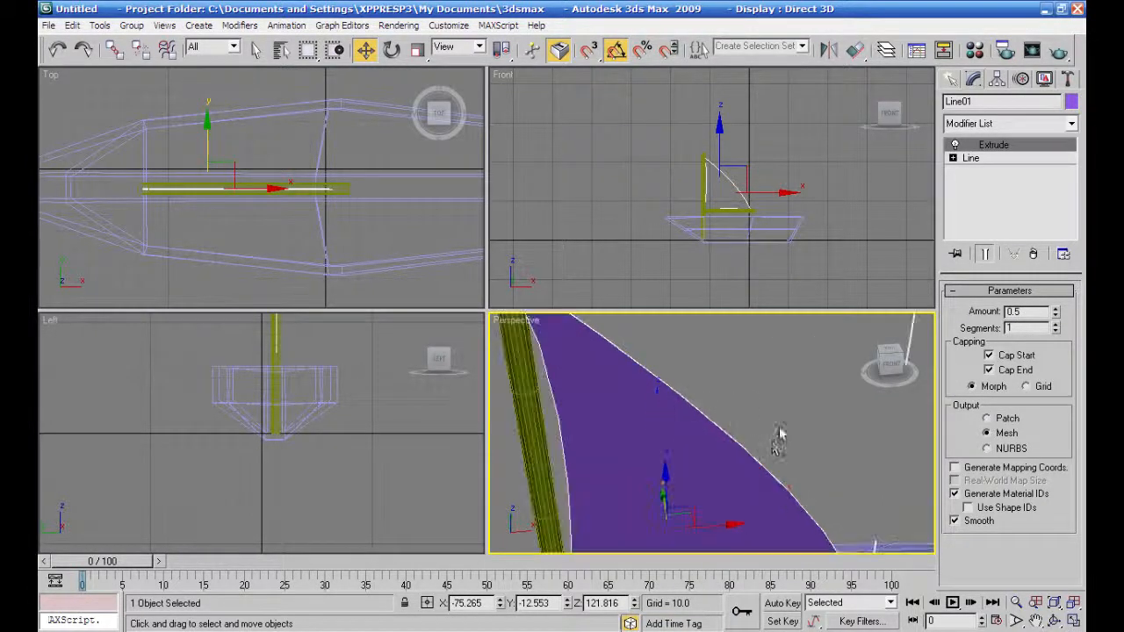
{"action": "scroll", "coordinate": [778, 434], "scroll_direction": "down", "scroll_amount": 5}
{"action": "middle_click_drag", "start_coordinate": [808, 444], "coordinate": [784, 464], "text": "alt"}
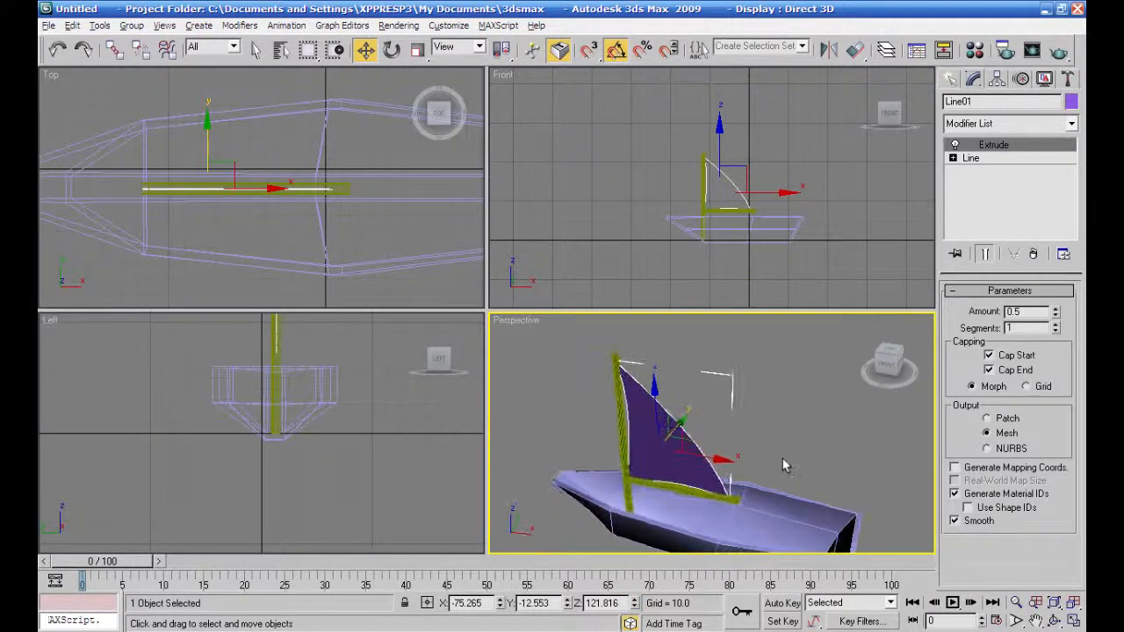
{"action": "left_click", "coordinate": [787, 268]}
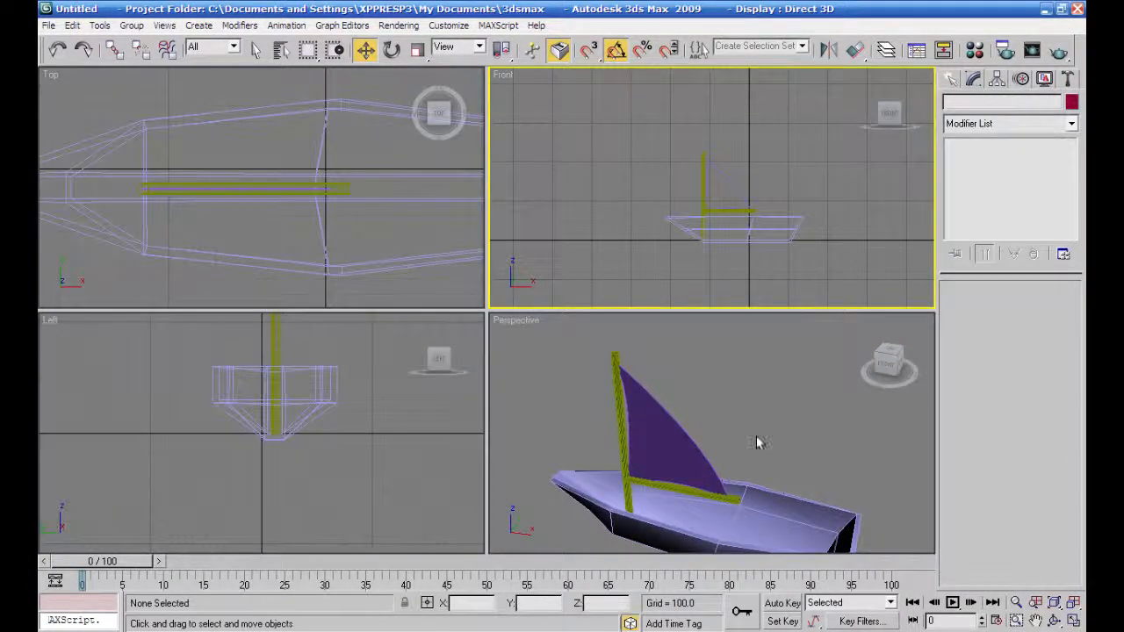
- Select the hull and add a second Edit Poly modifier above its Shell modifier
{"action": "middle_click_drag", "start_coordinate": [759, 439], "coordinate": [743, 383], "text": "alt"}
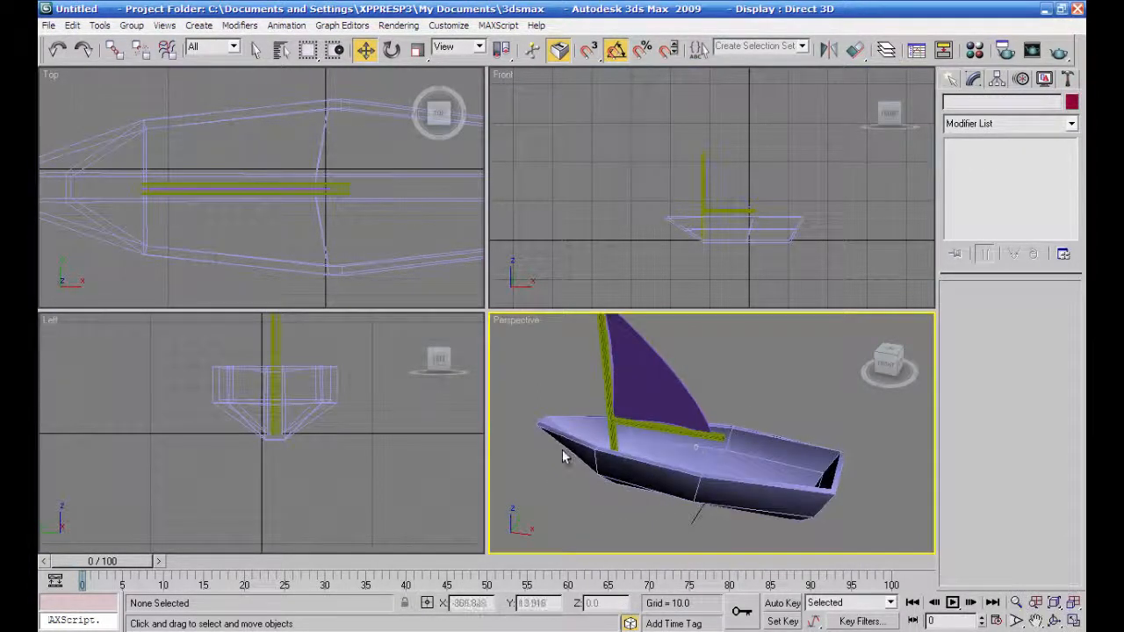
{"action": "middle_click_drag", "start_coordinate": [673, 493], "coordinate": [695, 547], "text": "alt"}
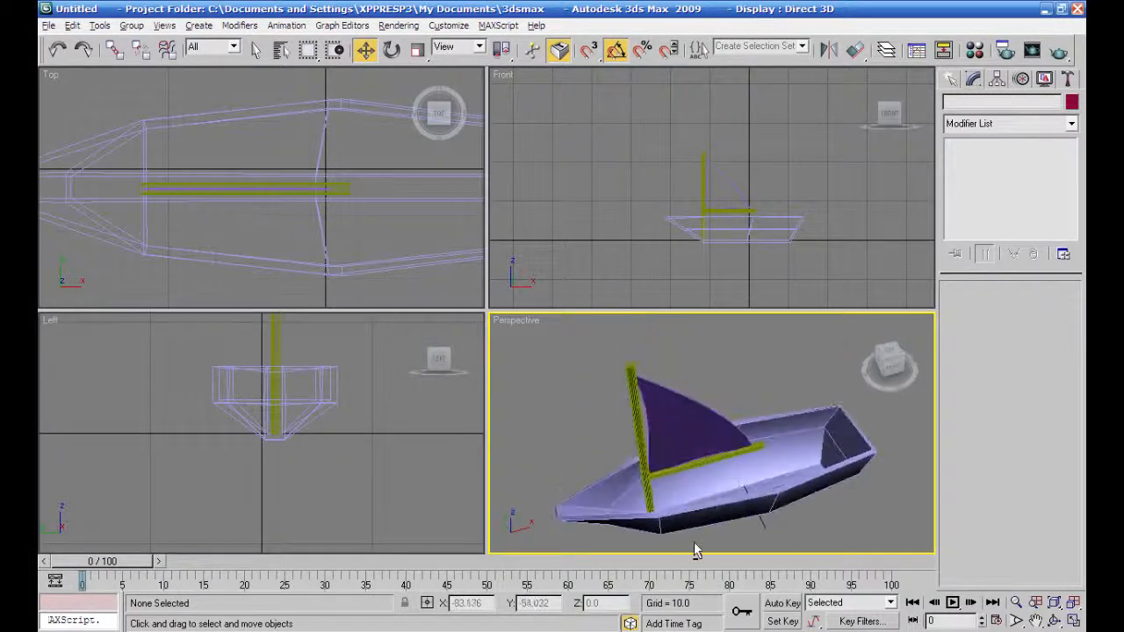
{"action": "left_click", "coordinate": [791, 441]}
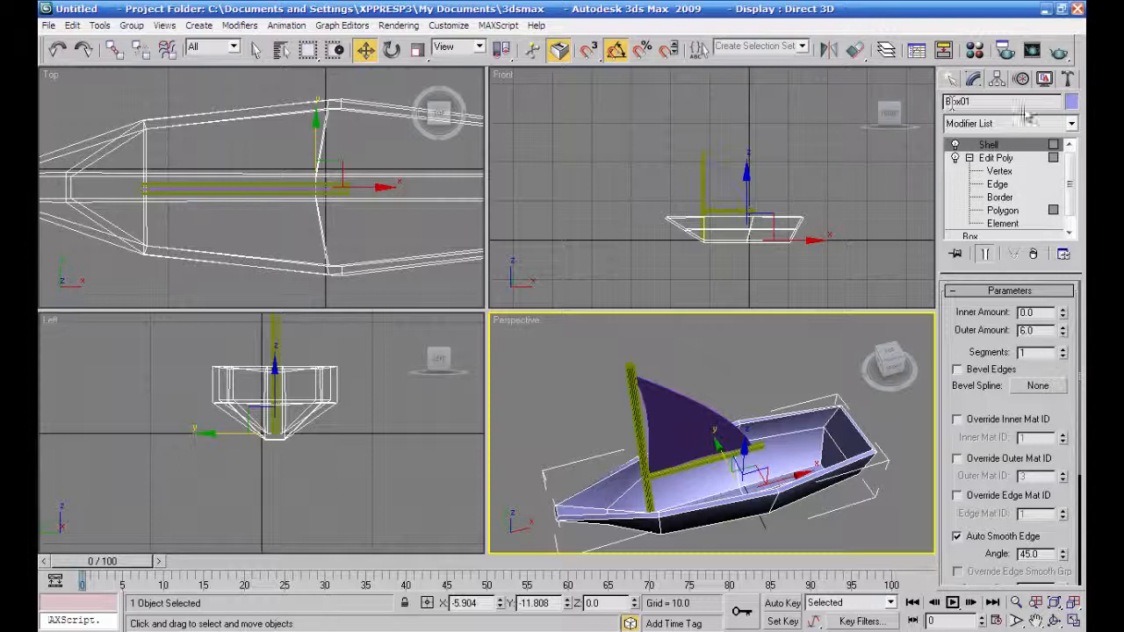
{"action": "left_click", "coordinate": [1071, 123]}
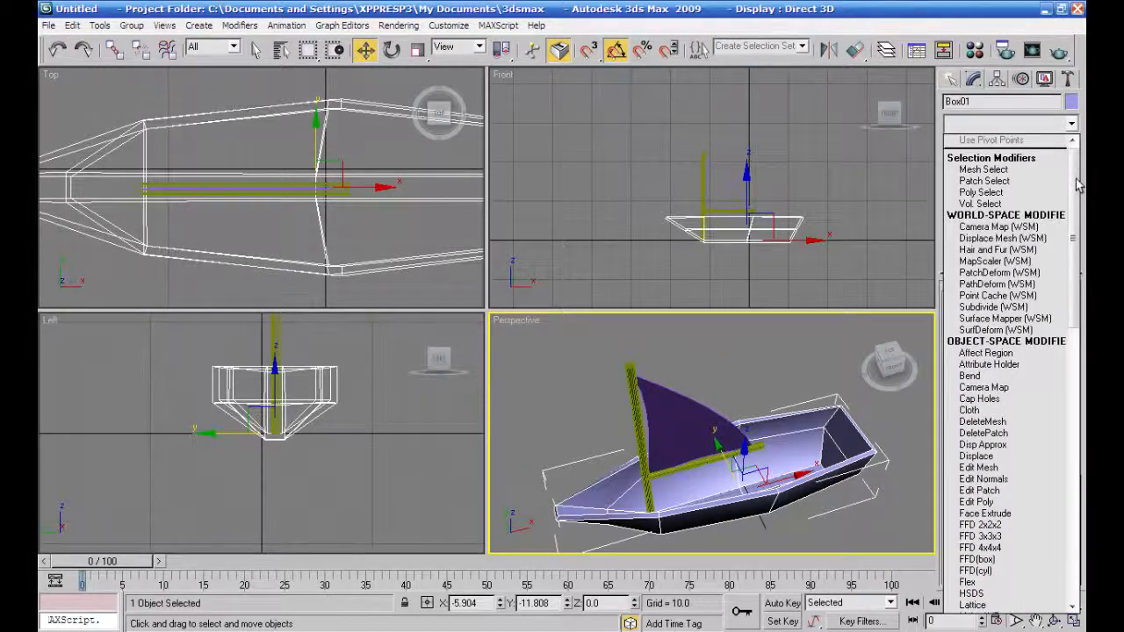
{"action": "left_click_drag", "start_coordinate": [1075, 179], "coordinate": [1076, 268]}
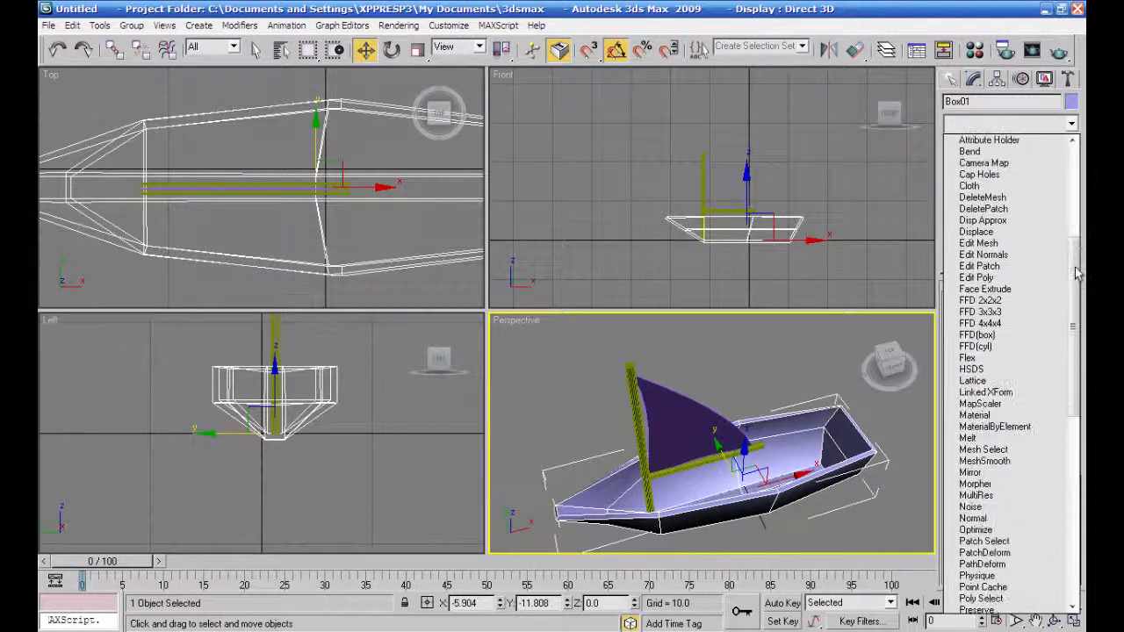
{"action": "left_click", "coordinate": [1016, 276]}
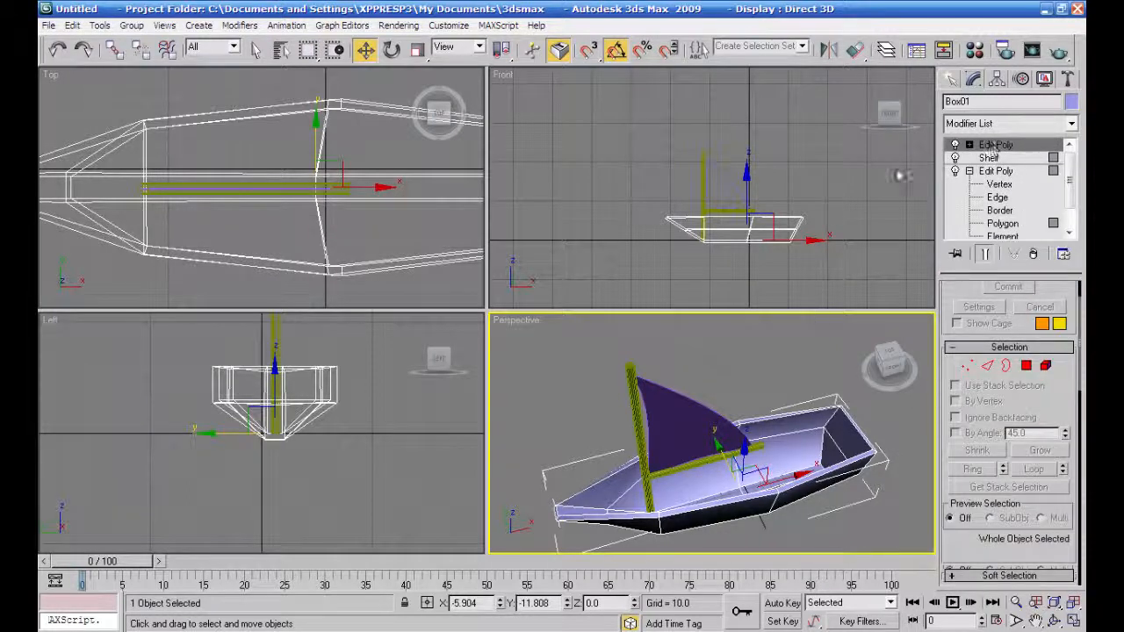
- At polygon level, select the inner hull faces along the far side and at the stern
{"action": "middle_click_drag", "start_coordinate": [754, 398], "coordinate": [750, 388]}
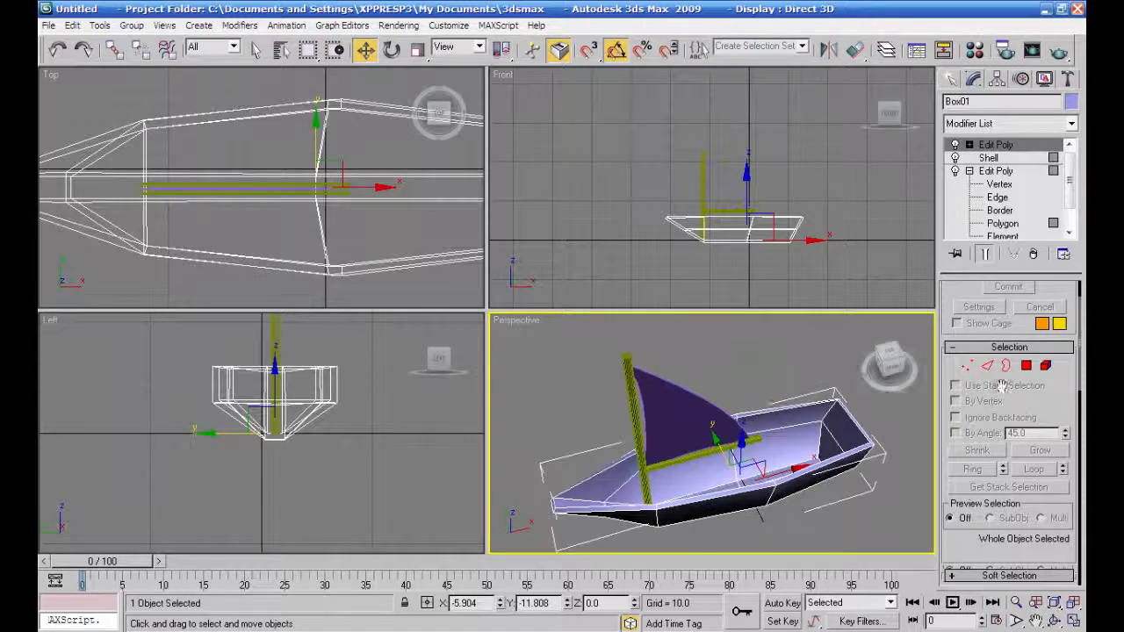
{"action": "left_click", "coordinate": [1025, 365]}
{"action": "scroll", "coordinate": [1052, 399], "scroll_direction": "down", "scroll_amount": 10}
{"action": "scroll", "coordinate": [1039, 339], "scroll_direction": "down", "scroll_amount": 5}
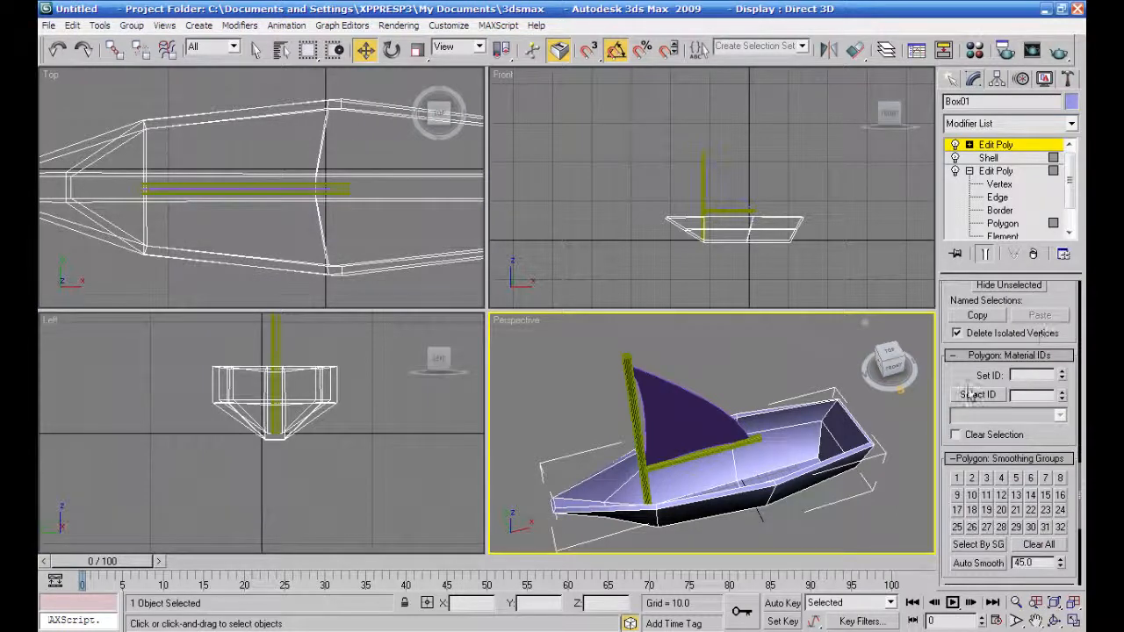
{"action": "left_click", "coordinate": [800, 439]}
{"action": "left_click", "coordinate": [680, 474], "text": "ctrl"}
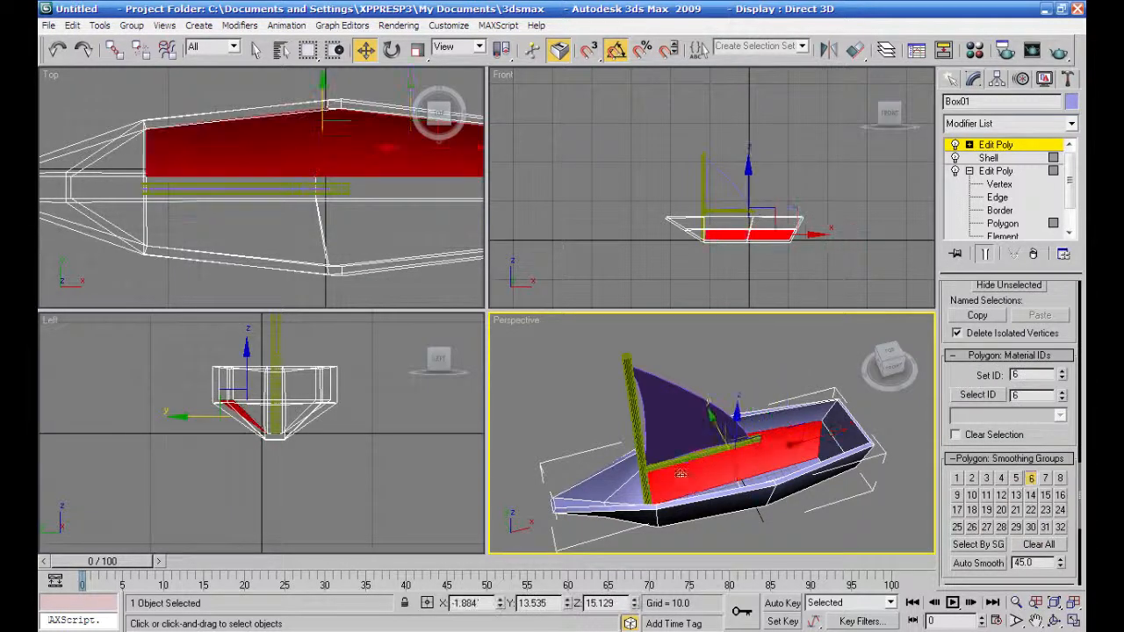
{"action": "left_click", "coordinate": [614, 478], "text": "ctrl"}
{"action": "left_click", "coordinate": [775, 420], "text": "ctrl"}
{"action": "left_click", "coordinate": [836, 430], "text": "ctrl"}
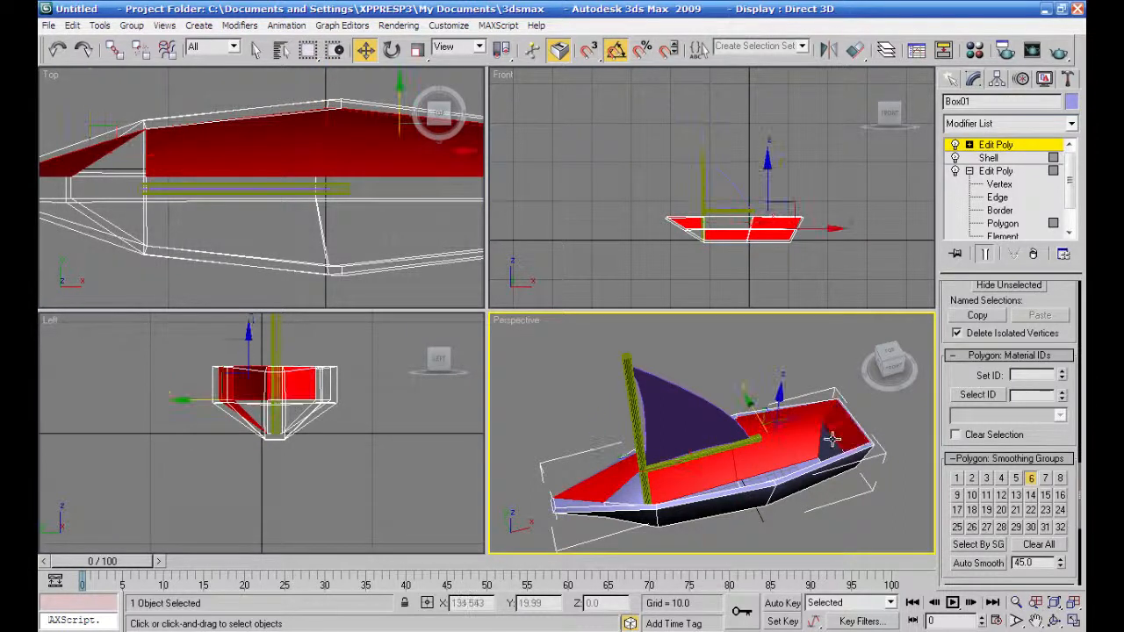
{"action": "scroll", "coordinate": [961, 439], "scroll_direction": "up", "scroll_amount": 10}
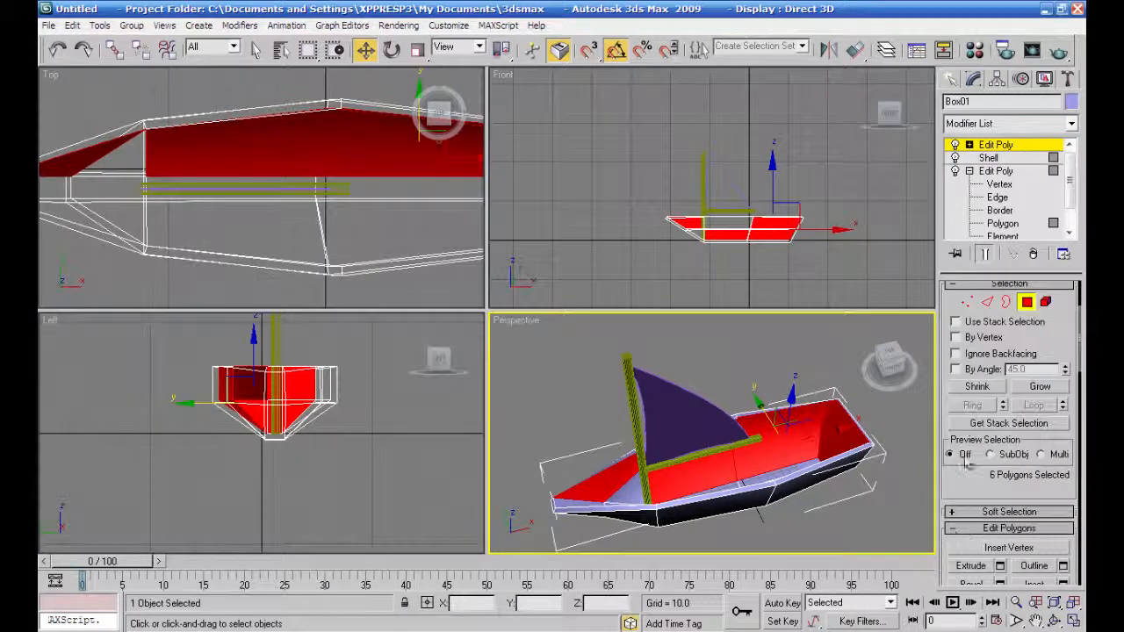
{"action": "scroll", "coordinate": [959, 356], "scroll_direction": "down", "scroll_amount": 15}
{"action": "left_click_drag", "start_coordinate": [959, 357], "coordinate": [960, 369]}
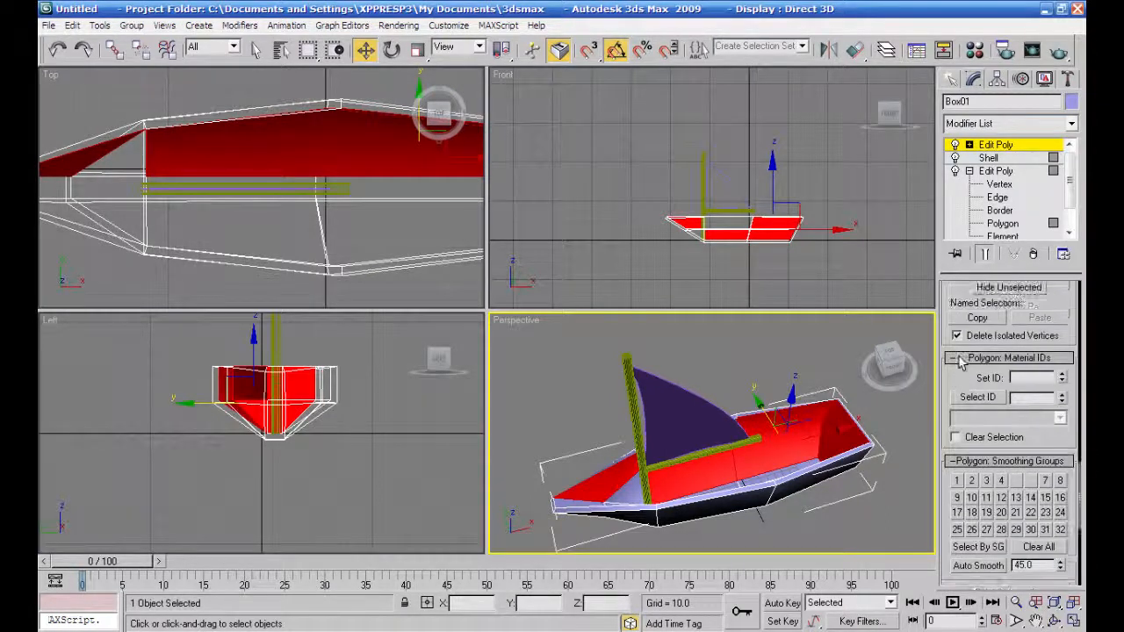
- Add the hull's inner floor, near lower side and remaining lower bow faces to the polygon selection
{"action": "mouse_move", "coordinate": [792, 499]}
{"action": "middle_mouse_down"}
{"action": "mouse_move", "coordinate": [794, 455]}
{"action": "mouse_move", "coordinate": [786, 519]}
{"action": "middle_mouse_up"}
{"action": "left_click", "coordinate": [781, 439], "text": "ctrl"}
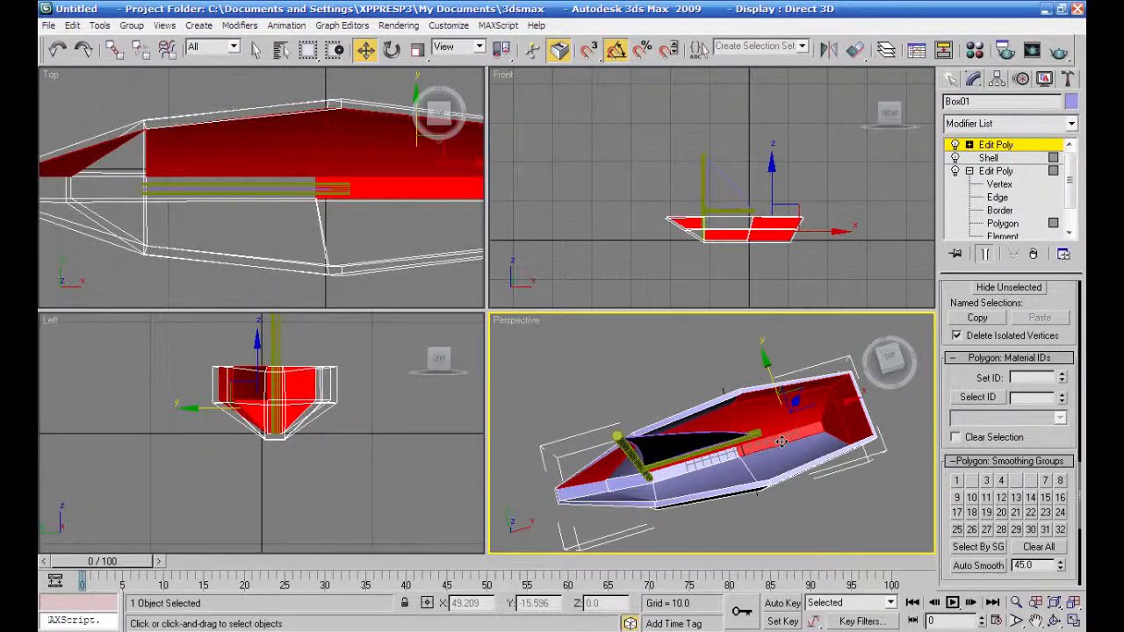
{"action": "left_click", "coordinate": [778, 456], "text": "ctrl"}
{"action": "left_click", "coordinate": [716, 462], "text": "ctrl"}
{"action": "left_click", "coordinate": [714, 461], "text": "ctrl"}
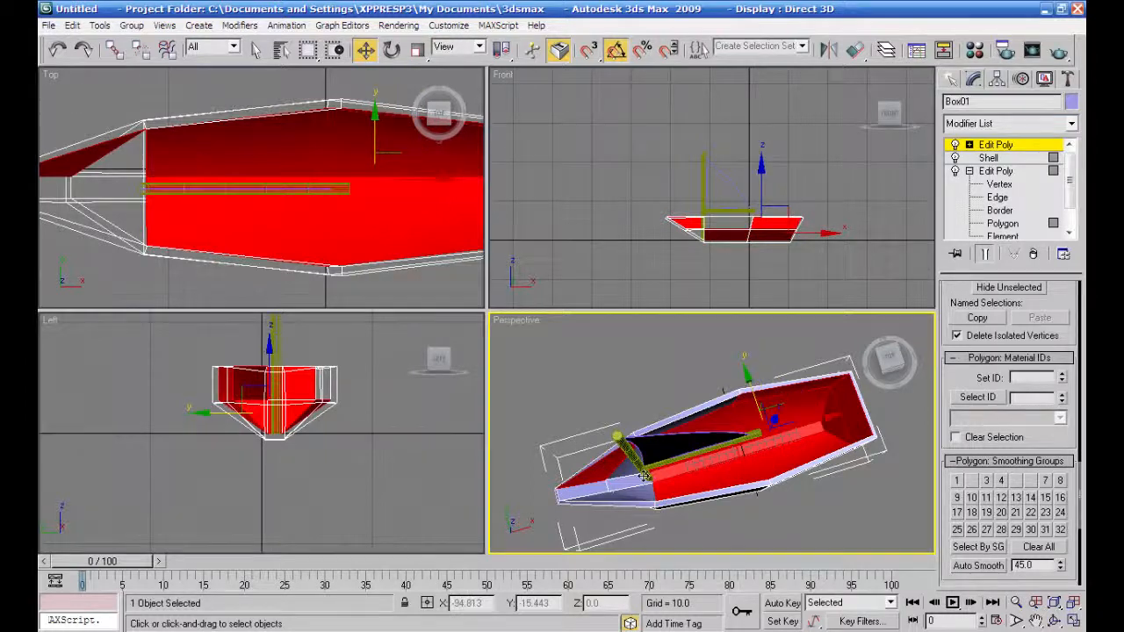
{"action": "left_click", "coordinate": [634, 479], "text": "ctrl"}
{"action": "left_click", "coordinate": [626, 471], "text": "ctrl"}
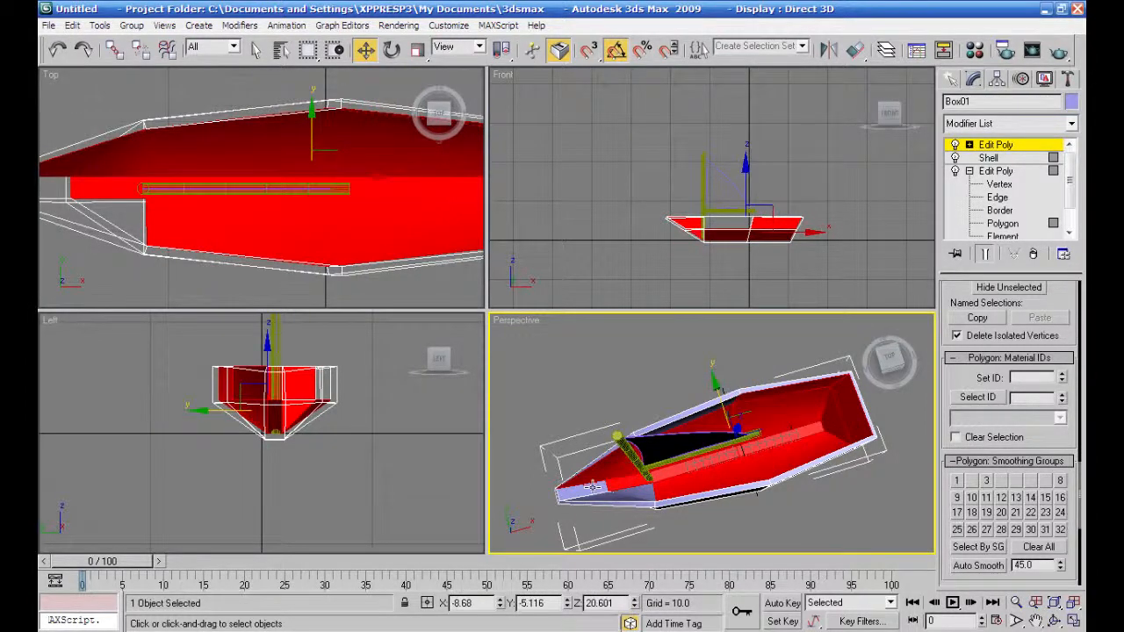
{"action": "left_click", "coordinate": [586, 488], "text": "ctrl"}
{"action": "left_click", "coordinate": [606, 492], "text": "ctrl"}
{"action": "left_click", "coordinate": [657, 492], "text": "ctrl"}
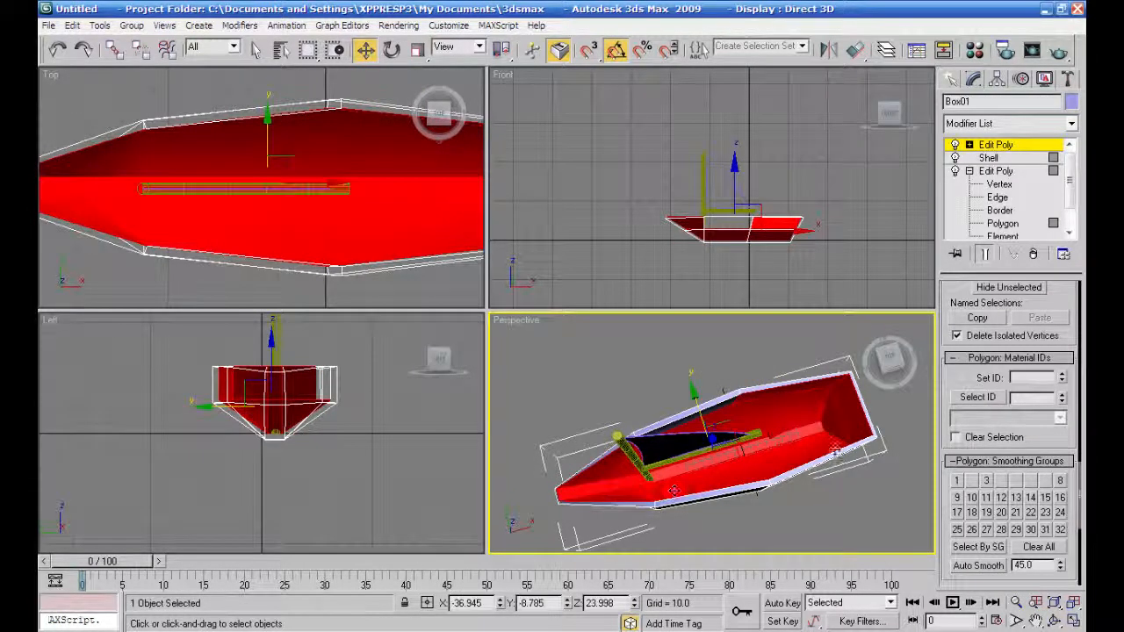
- Add the remaining upper inner faces on the opposite side of the hull to the polygon selection
{"action": "middle_click_drag", "start_coordinate": [785, 504], "coordinate": [963, 430], "text": "alt"}
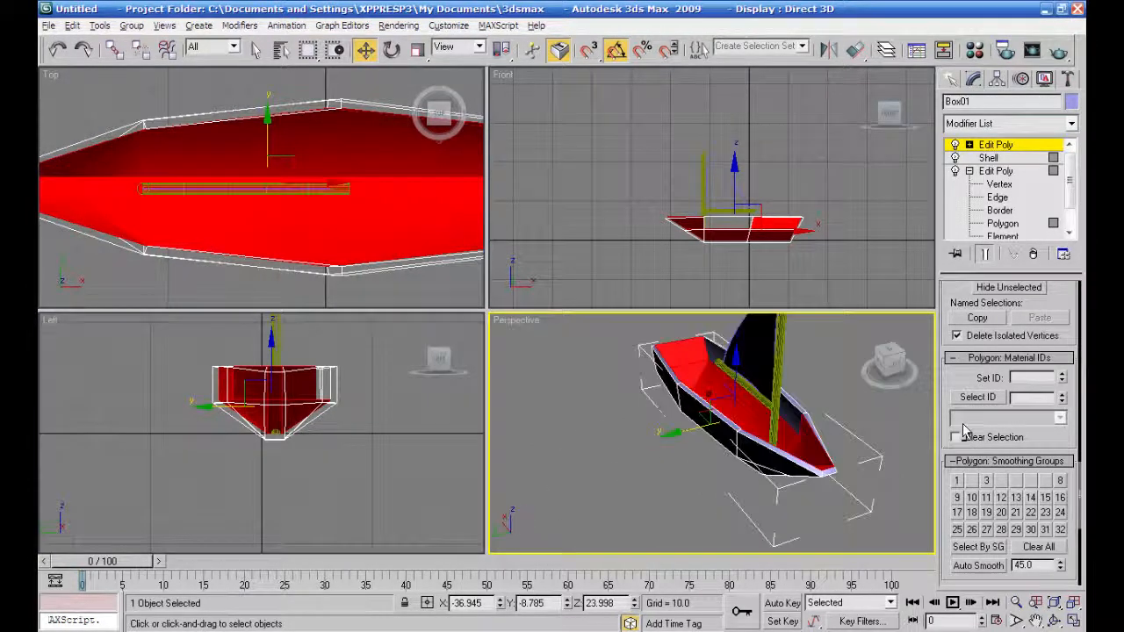
{"action": "left_click", "coordinate": [788, 408], "text": "ctrl"}
{"action": "left_click", "coordinate": [716, 356], "text": "ctrl"}
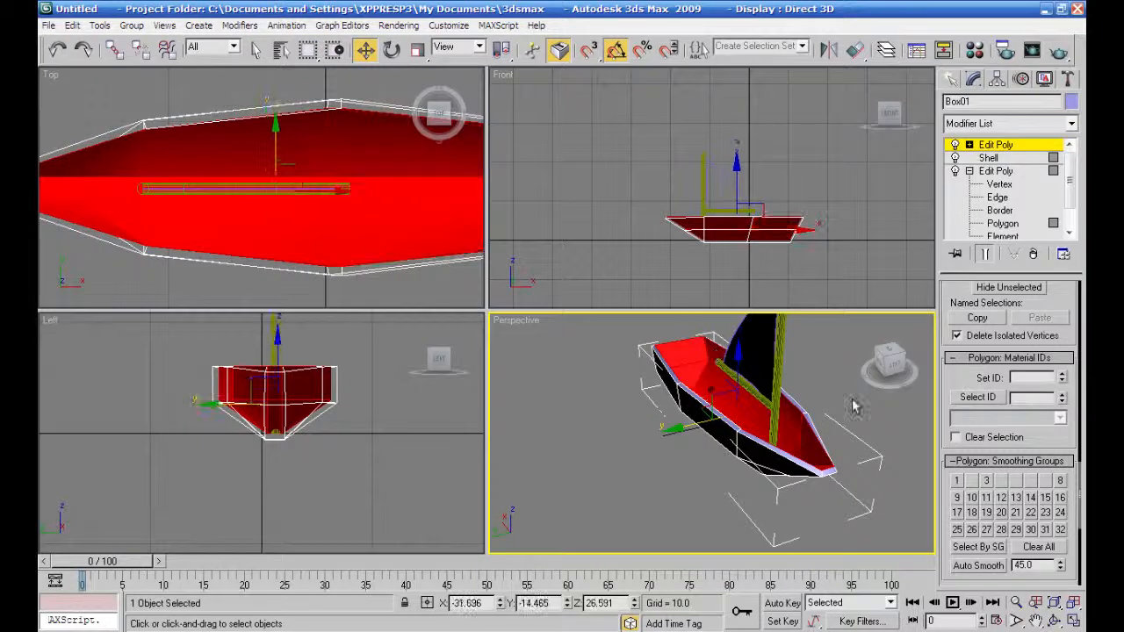
- Assign material ID 1 to the selected inner hull faces and save them as the named selection set "الداخلي"
{"action": "middle_click_drag", "start_coordinate": [852, 403], "coordinate": [676, 425], "text": "alt"}
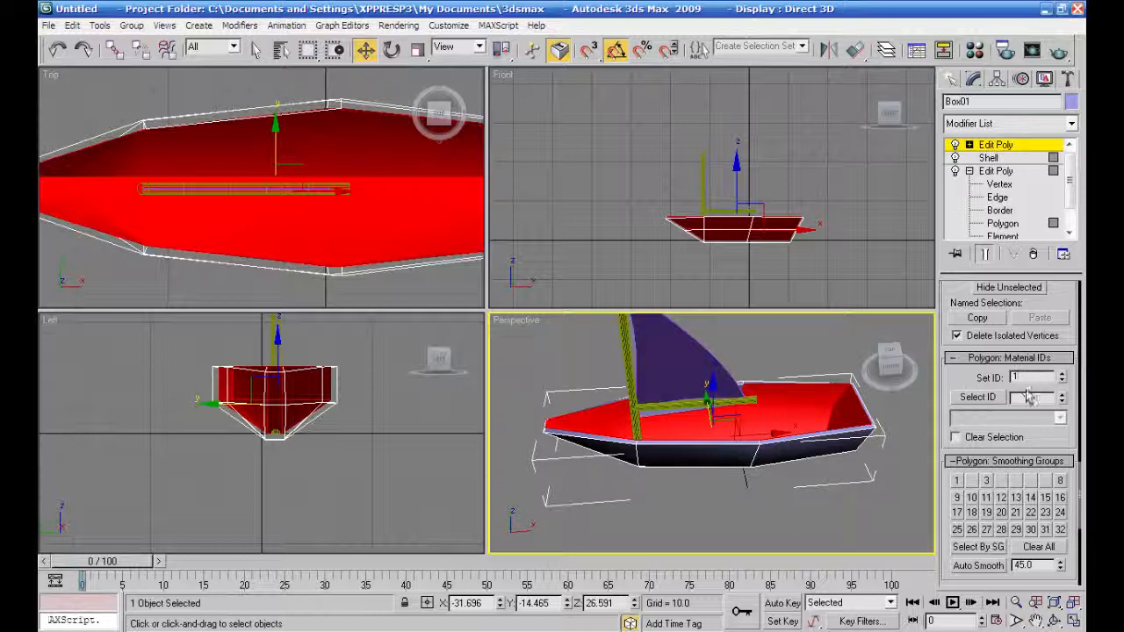
{"action": "left_click", "coordinate": [744, 47]}
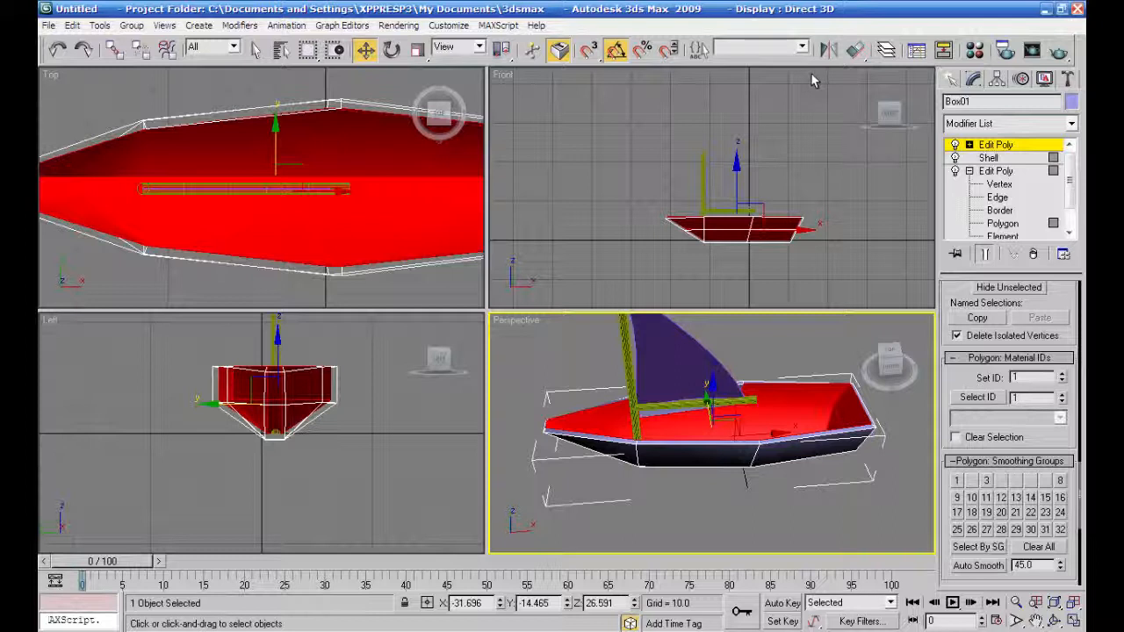
{"action": "type", "text": "hg"}
{"action": "scroll", "coordinate": [372, 279], "scroll_direction": "down", "scroll_amount": 4}
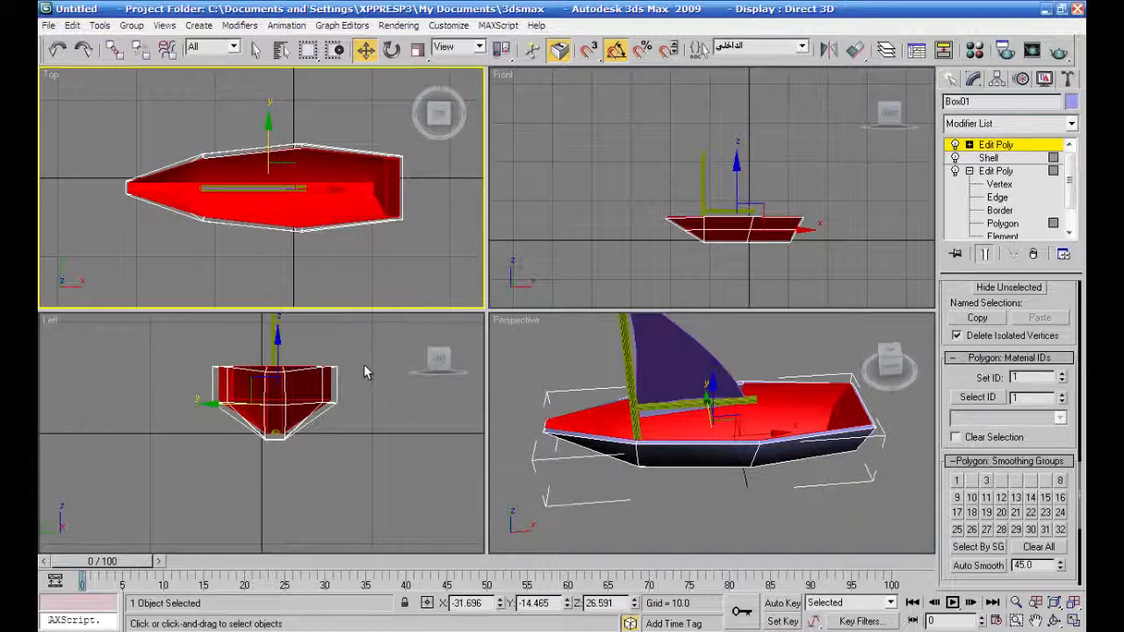
{"action": "left_click", "coordinate": [816, 494]}
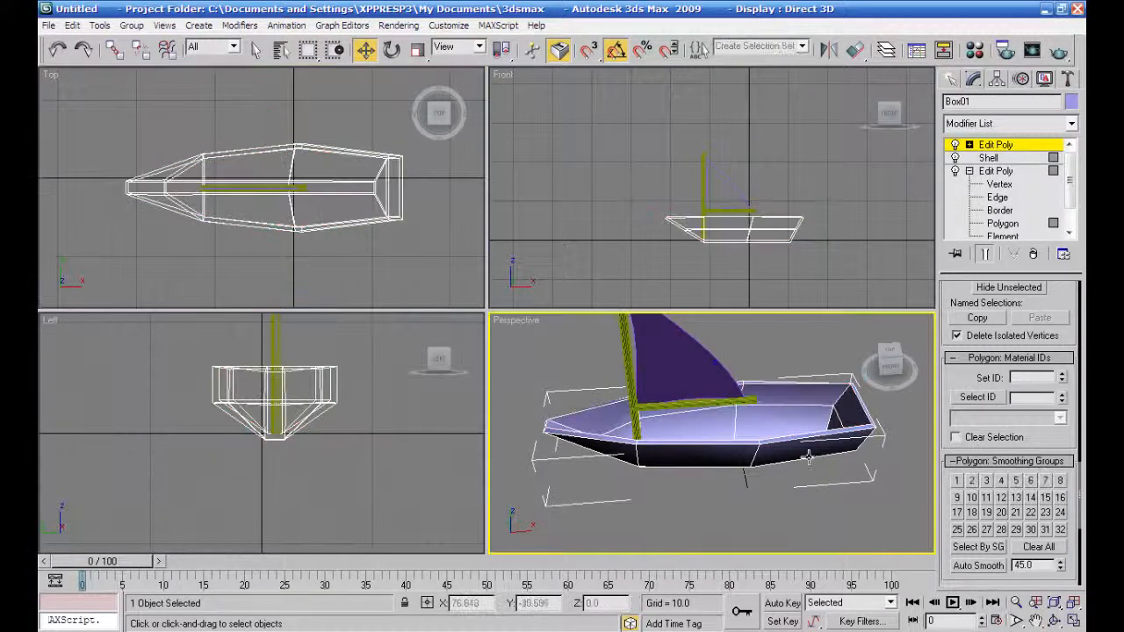
{"action": "left_click", "coordinate": [808, 456]}
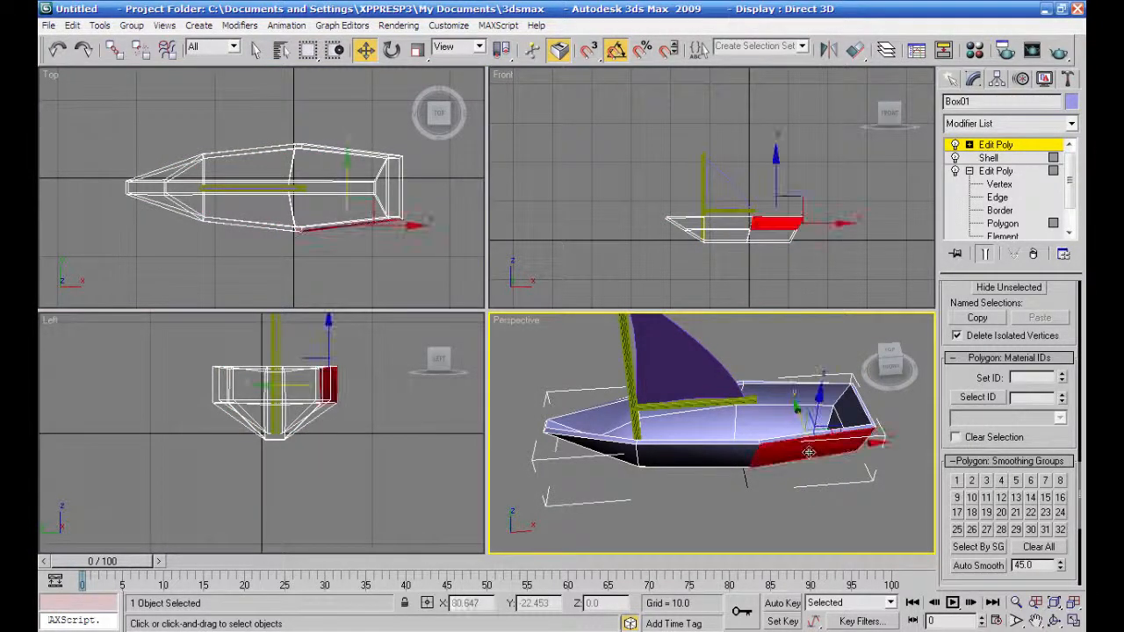
{"action": "left_click", "coordinate": [702, 458], "text": "ctrl"}
{"action": "left_click", "coordinate": [614, 457], "text": "ctrl"}
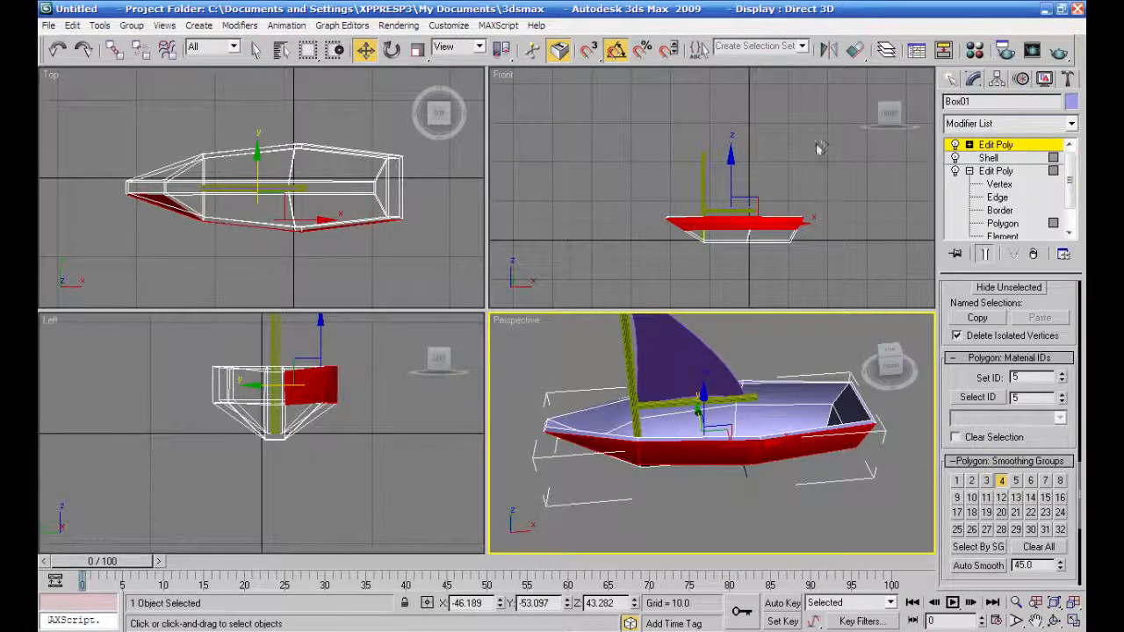
- Recall the named selection set "الداخلي" and invert the polygon selection to get the hull's outer faces
{"action": "left_click", "coordinate": [799, 46]}
{"action": "left_click", "coordinate": [788, 63]}
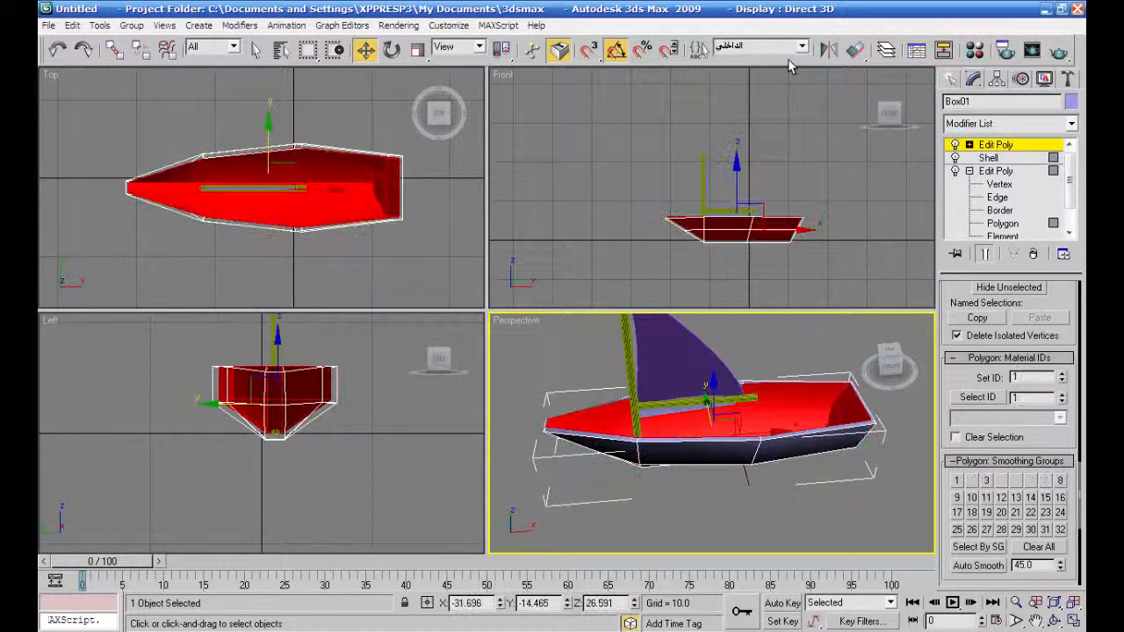
{"action": "left_click", "coordinate": [73, 26]}
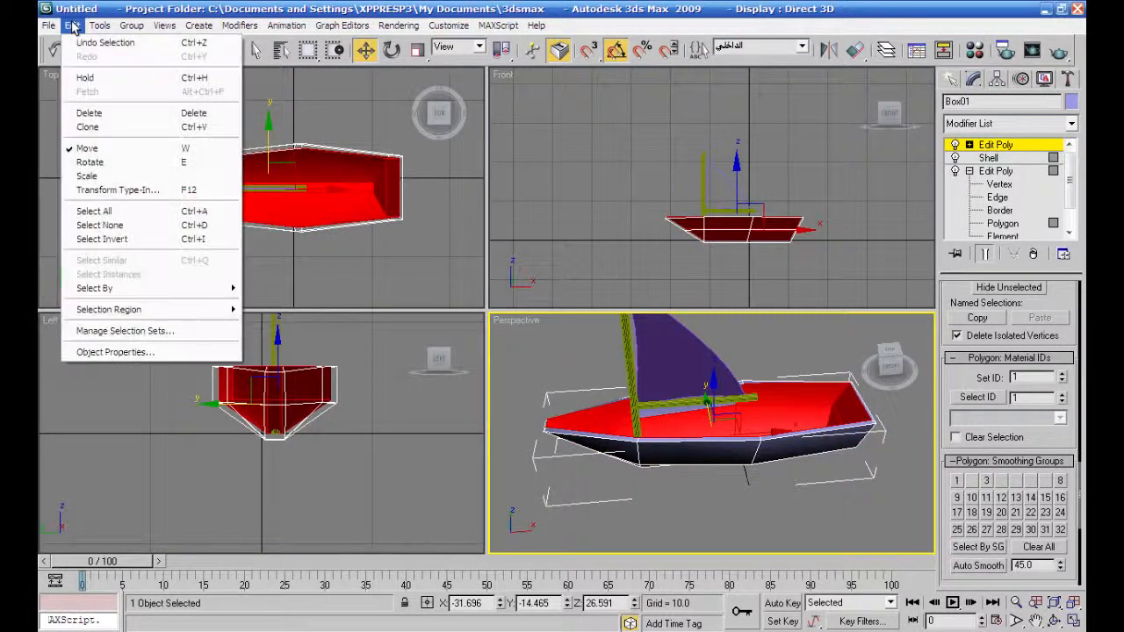
{"action": "left_click", "coordinate": [102, 239]}
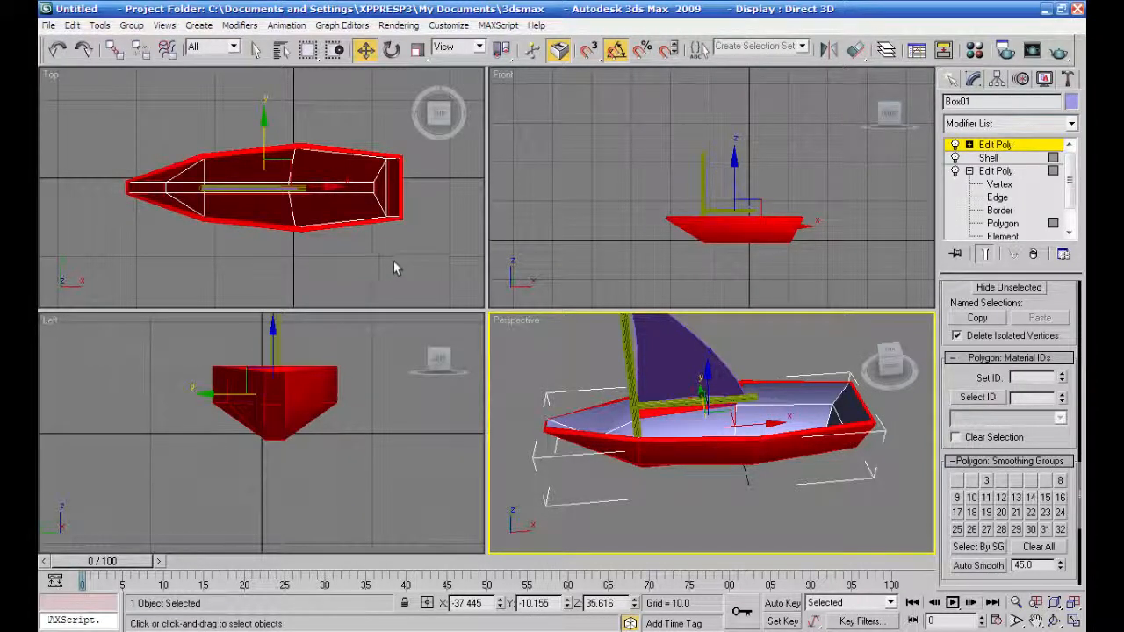
- Deselect the hull's top rim faces one by one around the stern, both sides and the bow tip
{"action": "middle_click_drag", "start_coordinate": [371, 386], "coordinate": [365, 424]}
{"action": "scroll", "coordinate": [367, 424], "scroll_direction": "up", "scroll_amount": 4}
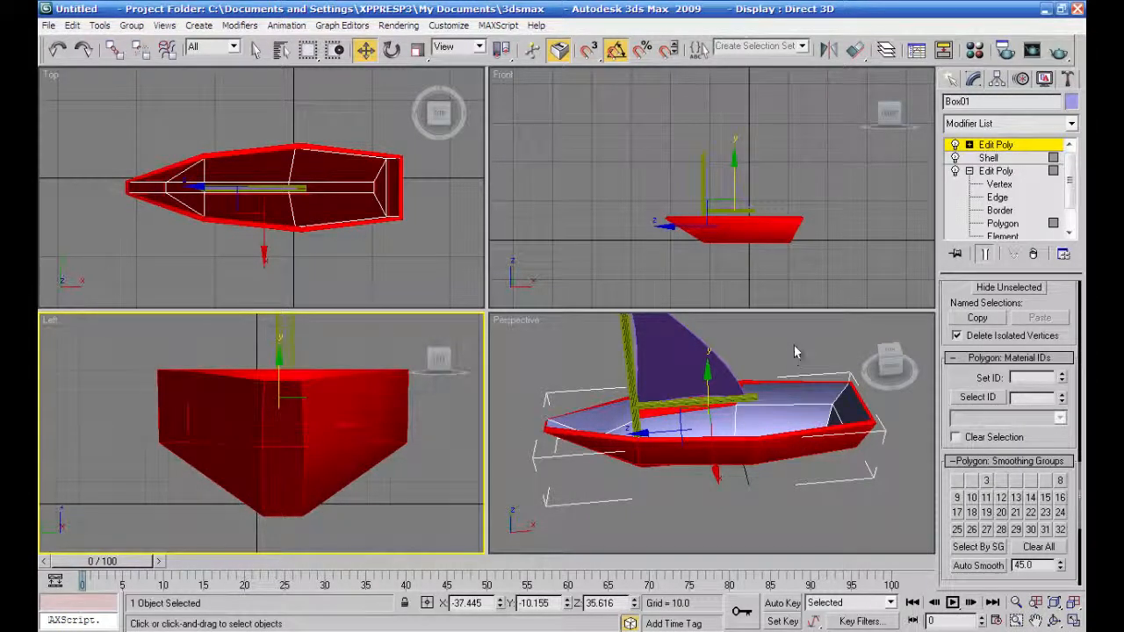
{"action": "left_click", "coordinate": [848, 416]}
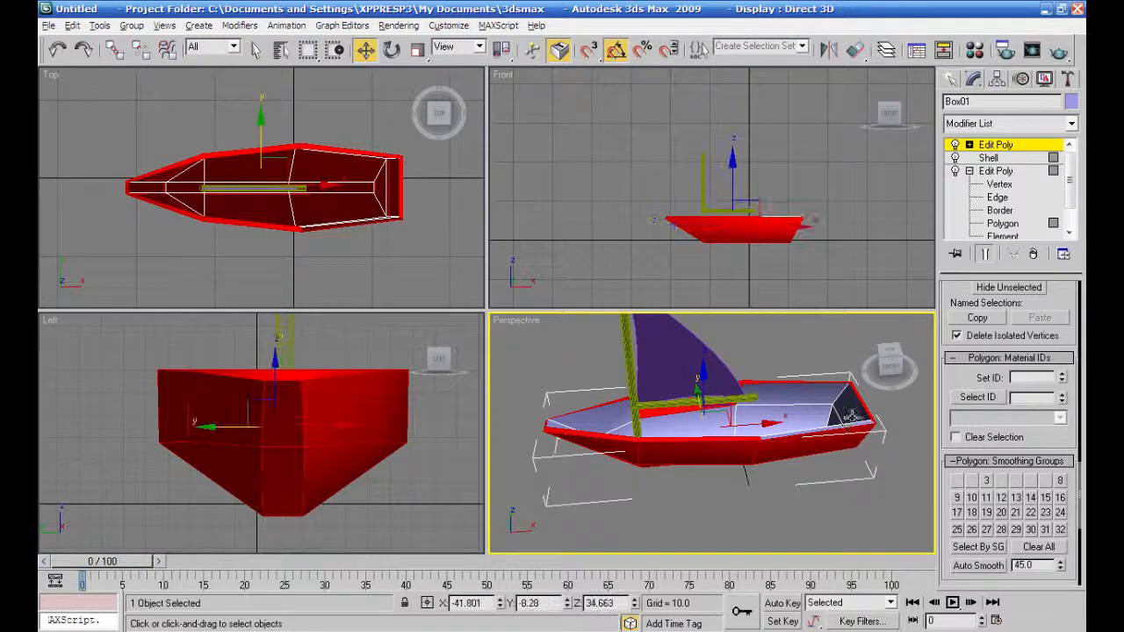
{"action": "left_click", "coordinate": [863, 404], "text": "alt"}
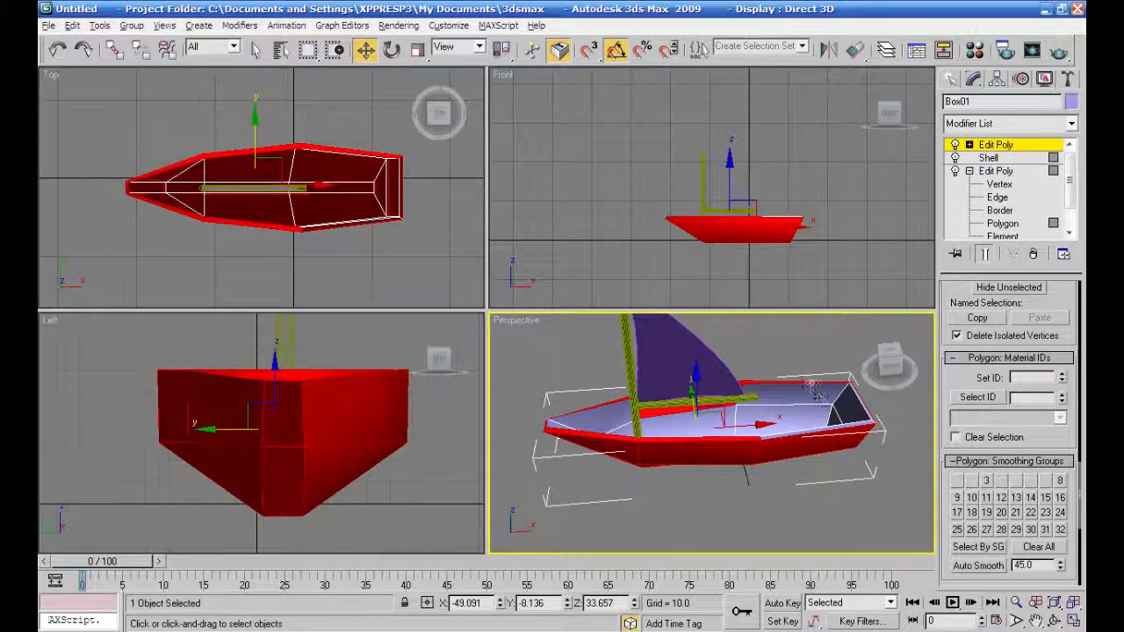
{"action": "left_click", "coordinate": [760, 382], "text": "alt"}
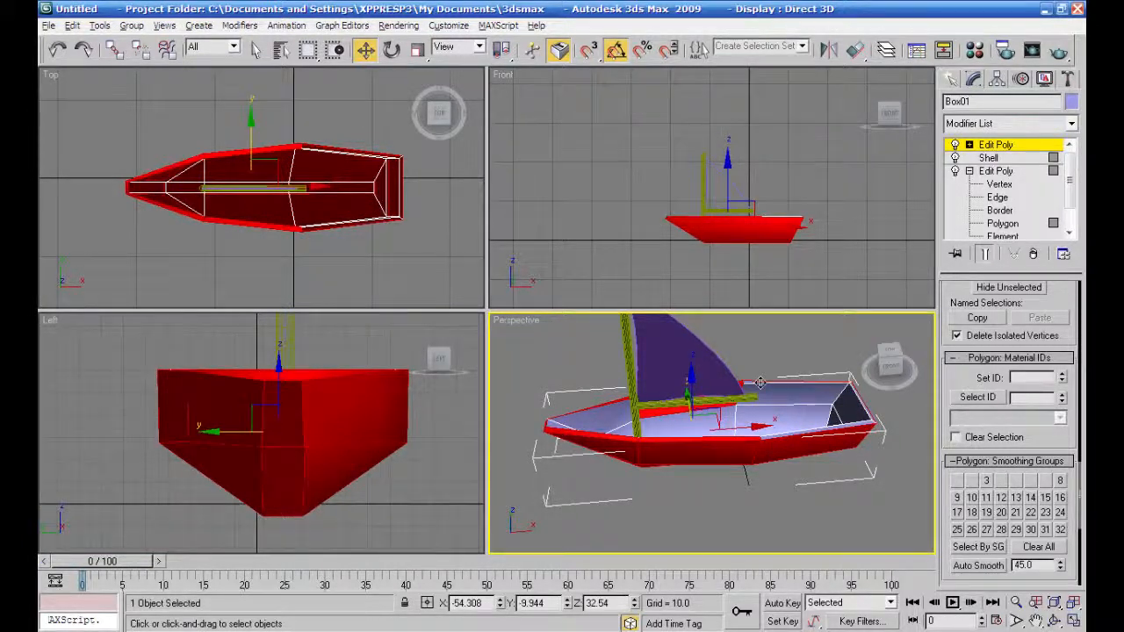
{"action": "left_click", "coordinate": [702, 438], "text": "alt"}
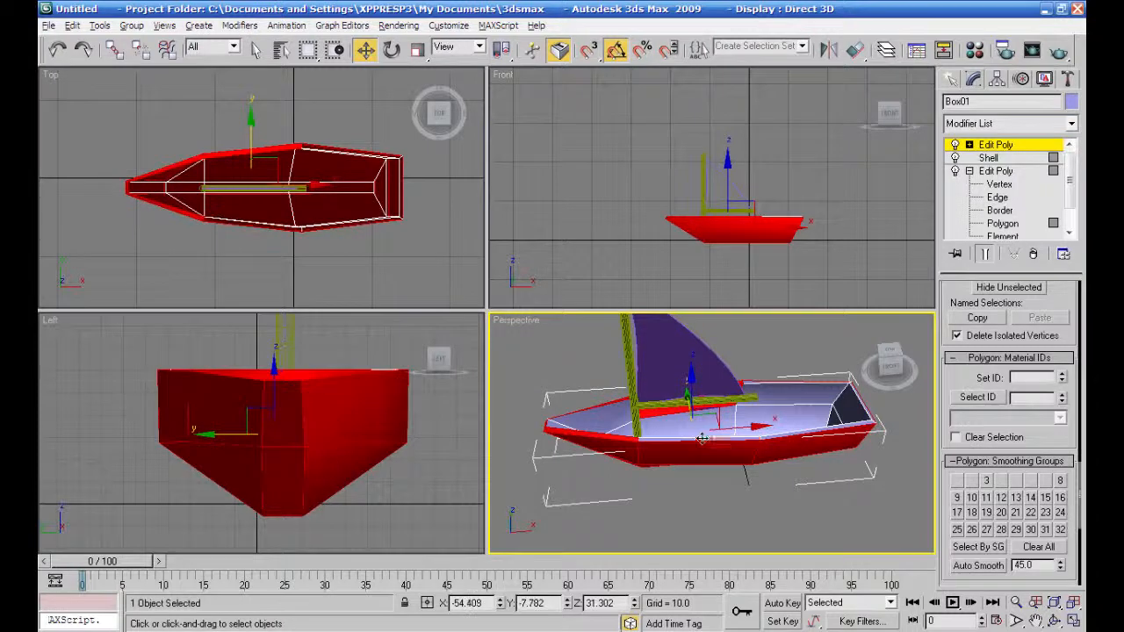
{"action": "left_click", "coordinate": [625, 434], "text": "alt"}
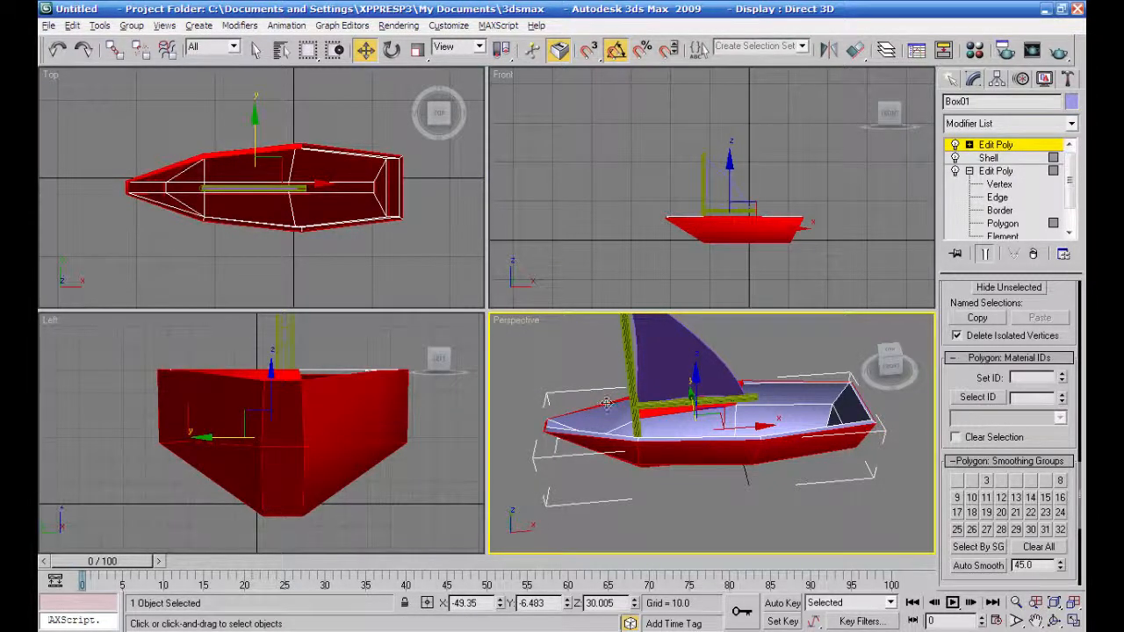
{"action": "left_click", "coordinate": [606, 403], "text": "alt"}
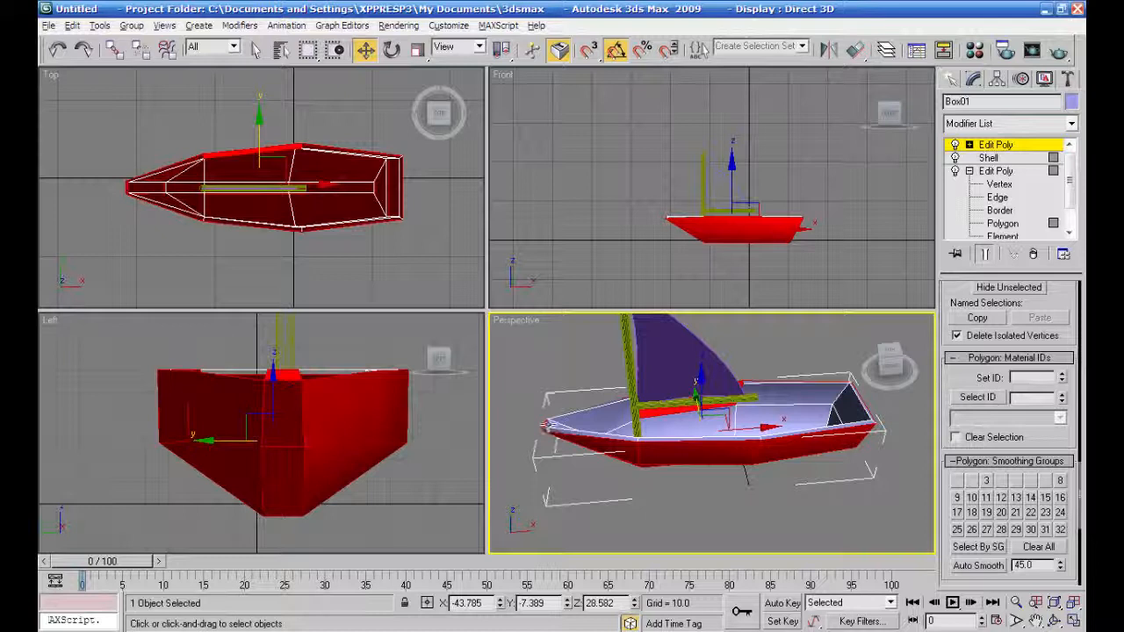
{"action": "left_click", "coordinate": [544, 427], "text": "alt"}
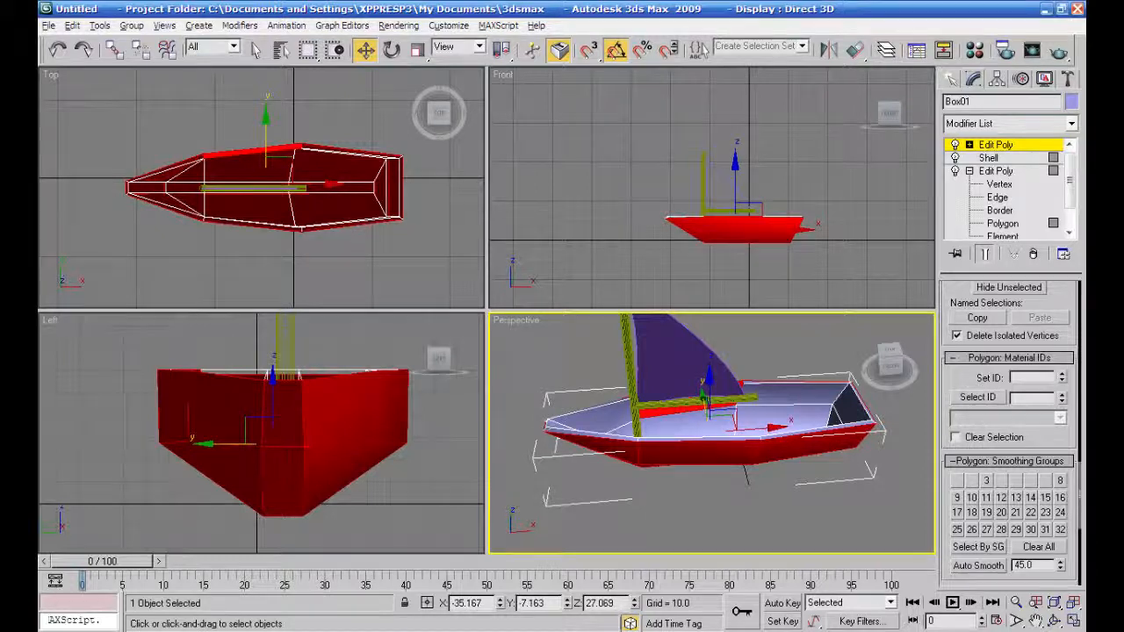
- Deselect the leftover inner face beside the mast, and save the outer faces with material ID 2 as the named selection set "خارجي"
{"action": "middle_click_drag", "start_coordinate": [527, 426], "coordinate": [665, 382], "text": "alt"}
{"action": "middle_click_drag", "start_coordinate": [560, 454], "coordinate": [605, 435], "text": "alt"}
{"action": "middle_click_drag", "start_coordinate": [680, 467], "coordinate": [731, 456], "text": "alt"}
{"action": "left_click", "coordinate": [695, 397]}
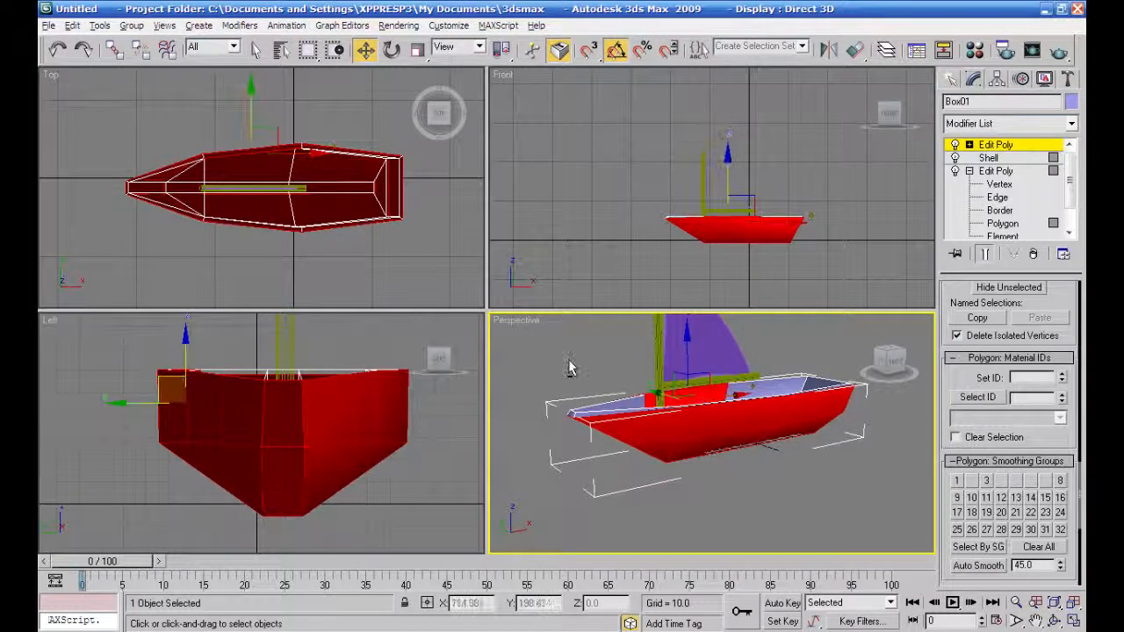
{"action": "left_click", "coordinate": [696, 388]}
{"action": "middle_click_drag", "start_coordinate": [575, 413], "coordinate": [772, 377], "text": "alt"}
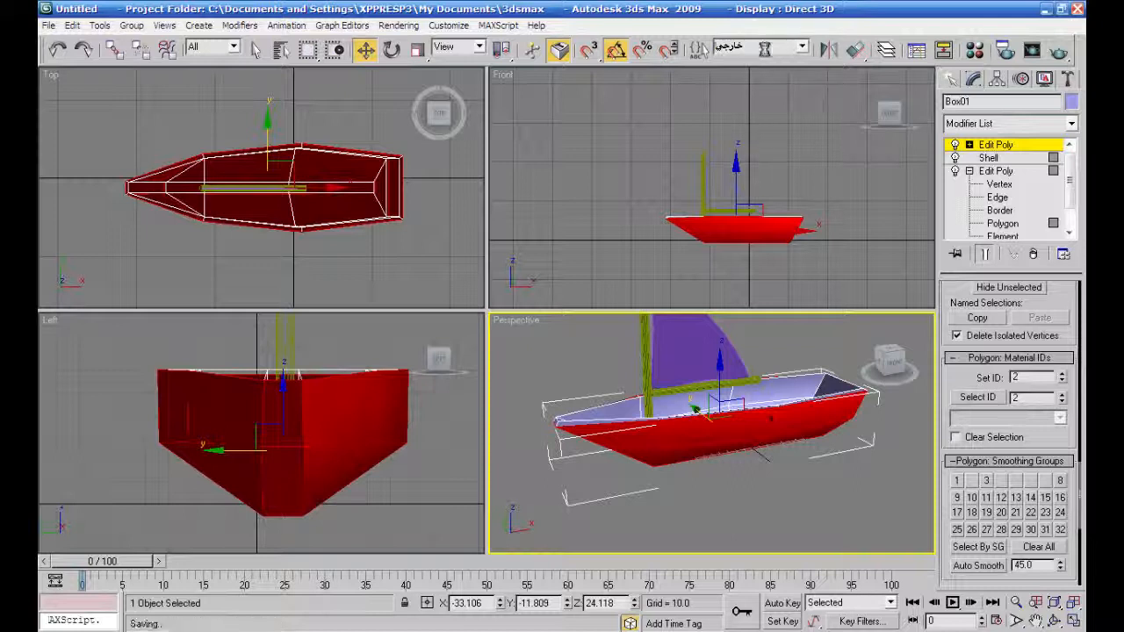
- Recall the set "الداخلي", add the missed inner face beside the mast and give the selection material ID 1
{"action": "left_click", "coordinate": [803, 50]}
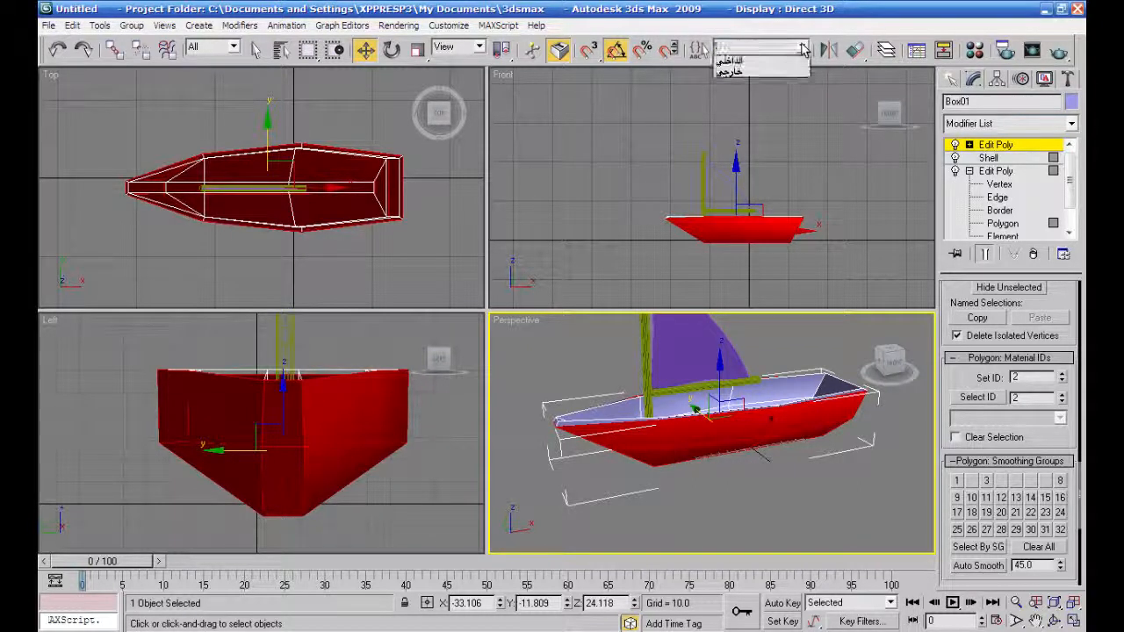
{"action": "left_click", "coordinate": [794, 69]}
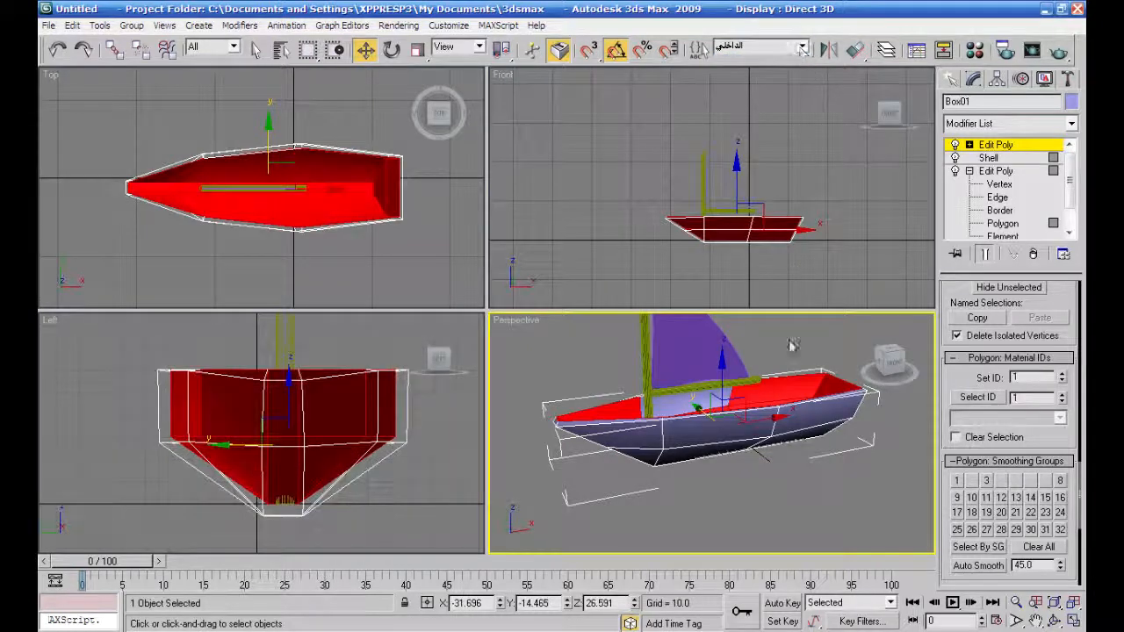
{"action": "middle_click_drag", "start_coordinate": [754, 448], "coordinate": [810, 469], "text": "alt"}
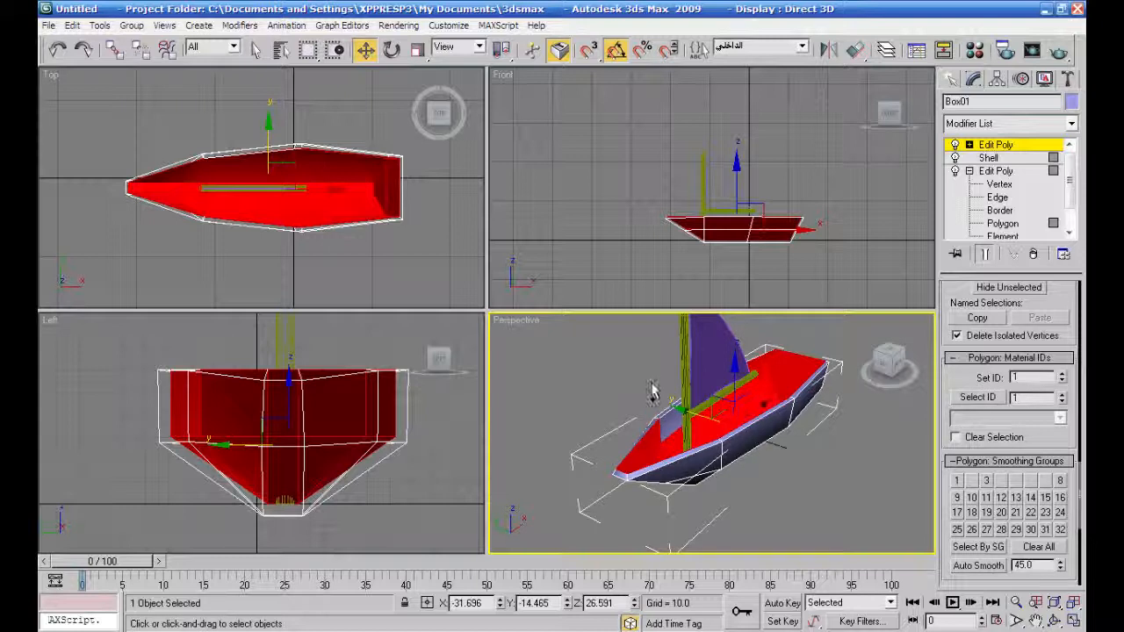
{"action": "left_click", "coordinate": [669, 420]}
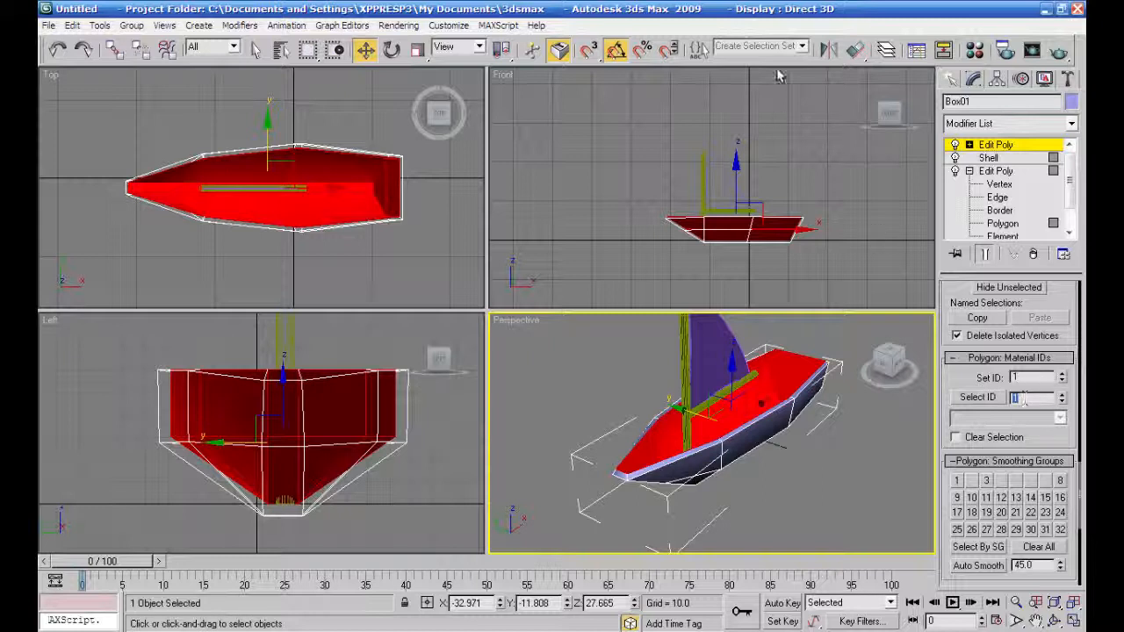
- Try to delete the outdated named selection set "الداخلي" from the list of named selections
{"action": "left_click", "coordinate": [801, 48]}
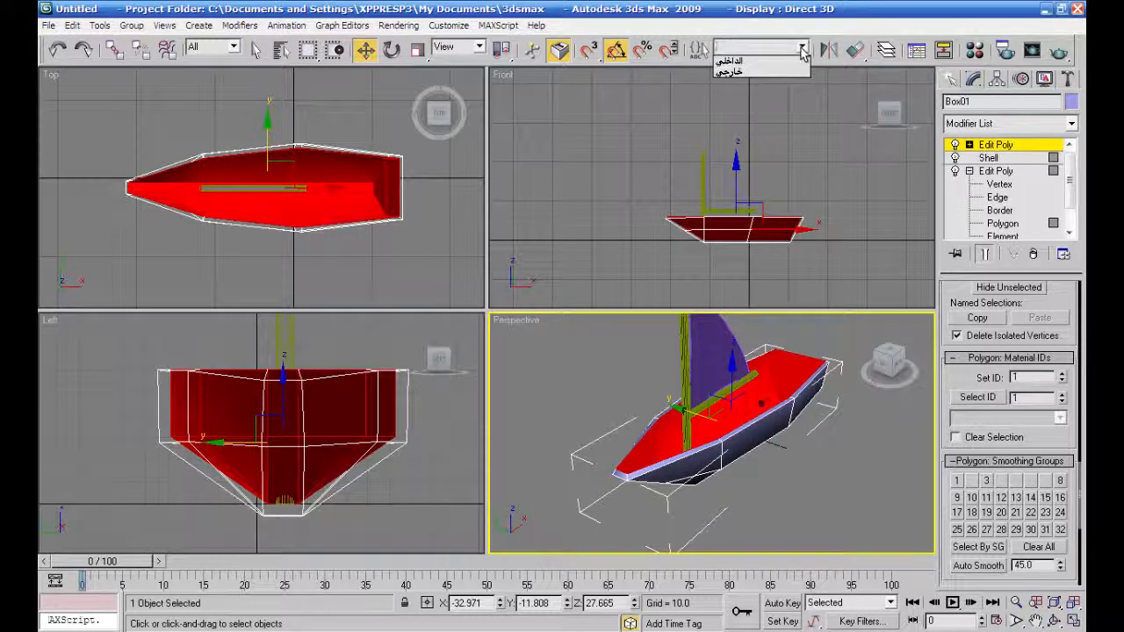
{"action": "left_click", "coordinate": [696, 48]}
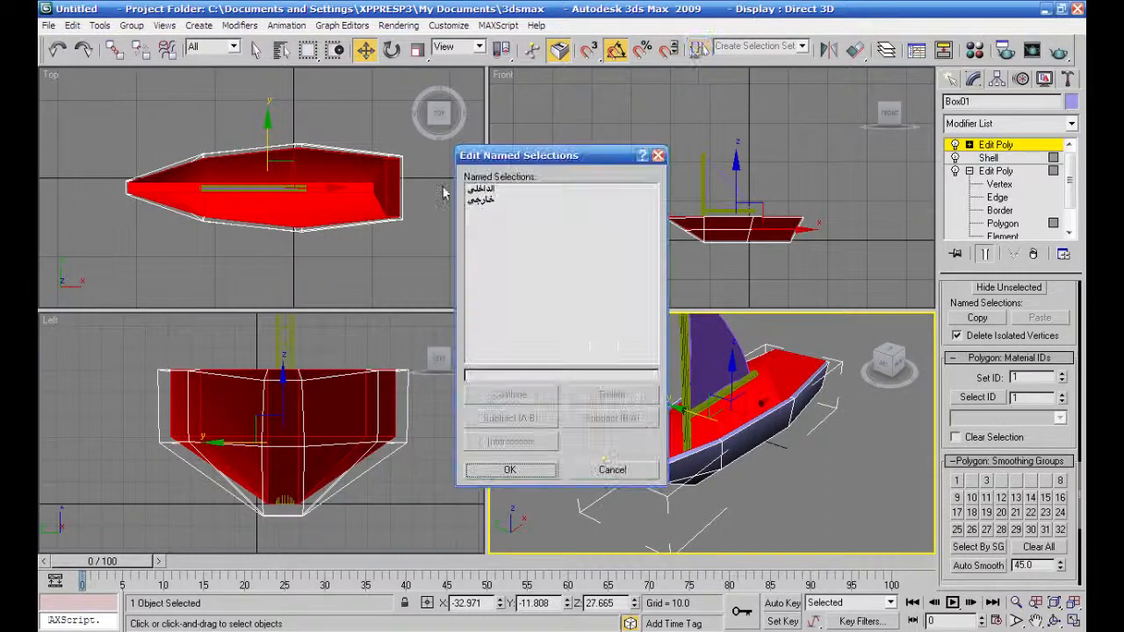
{"action": "left_click", "coordinate": [474, 191]}
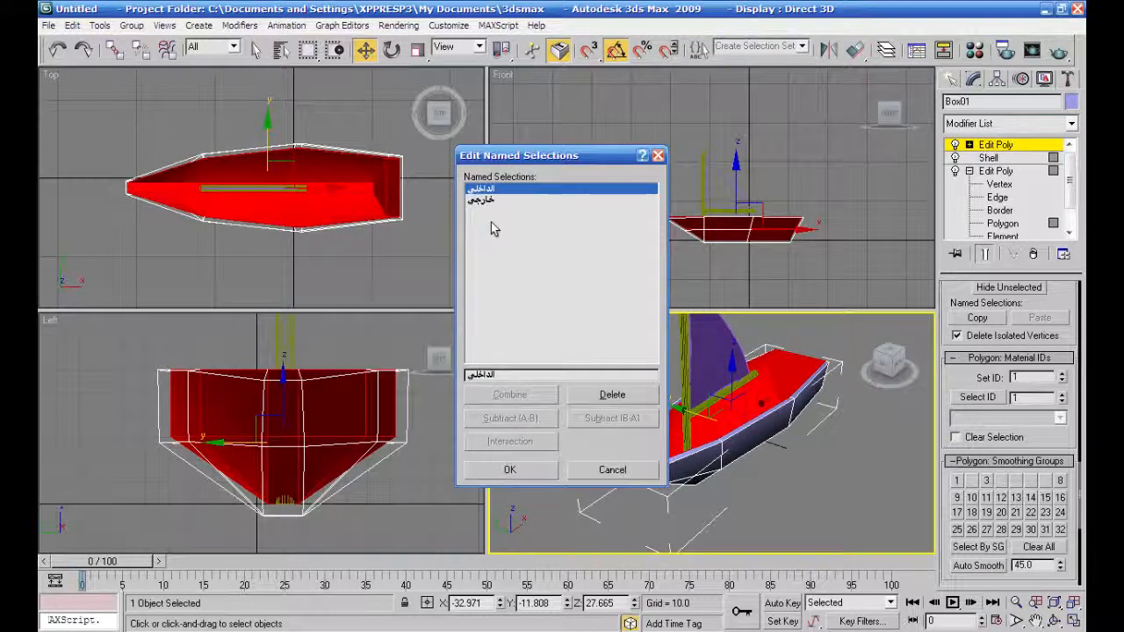
{"action": "left_click", "coordinate": [614, 395]}
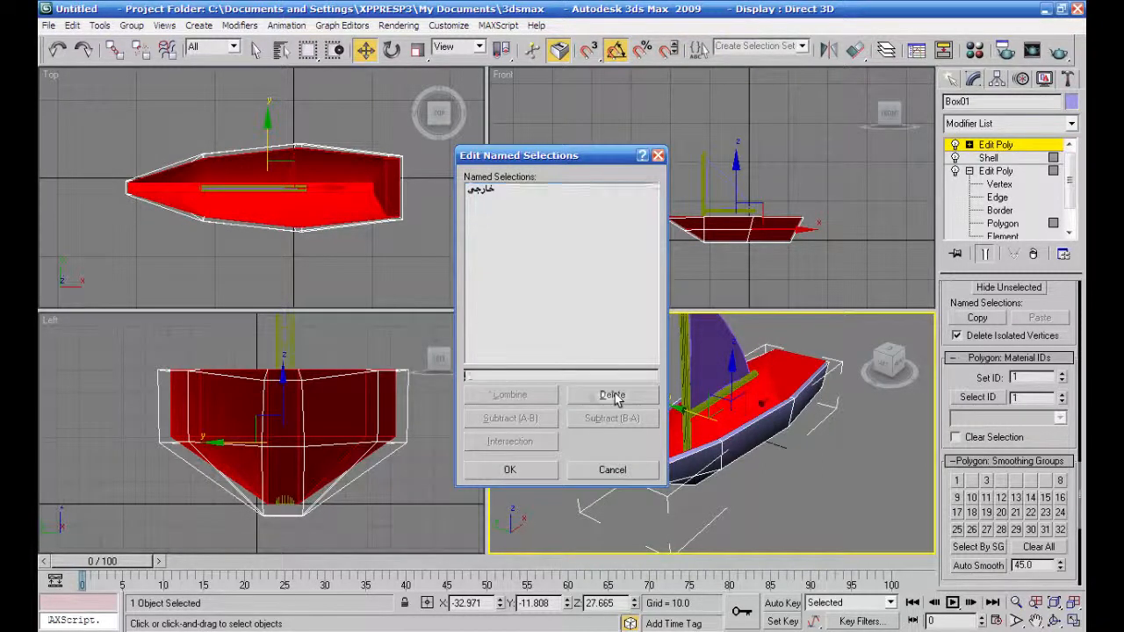
{"action": "left_click", "coordinate": [657, 156]}
- Save the completed inner face selection as the named selection set "داخلي", and recall the old set "الداخلي" for comparison
{"action": "left_click", "coordinate": [738, 45]}
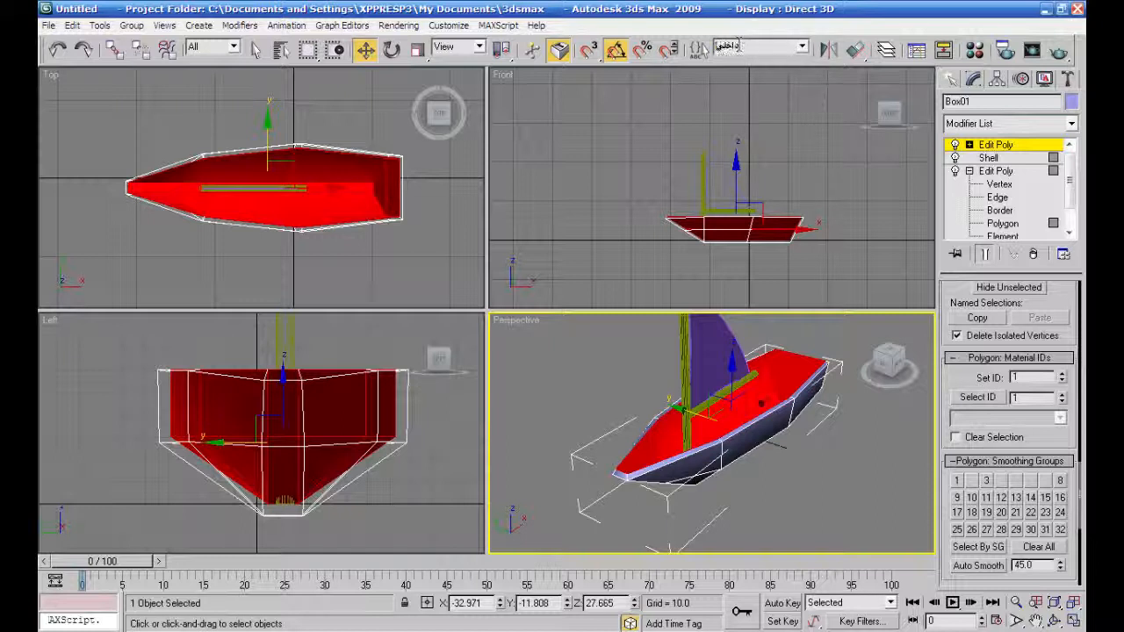
{"action": "left_click", "coordinate": [793, 132]}
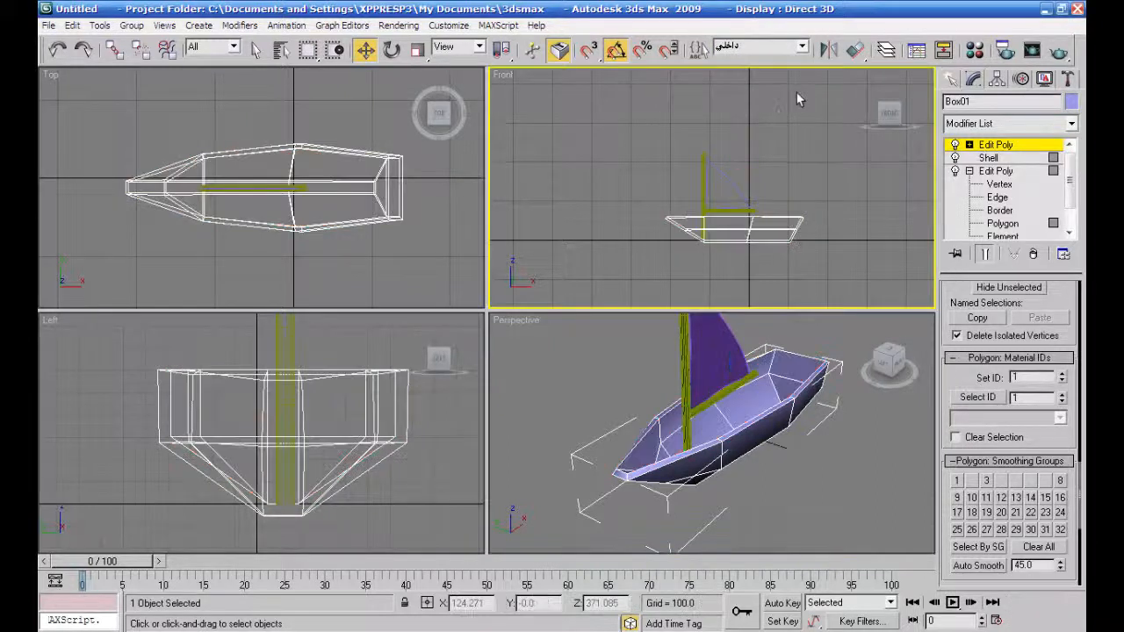
{"action": "left_click", "coordinate": [802, 46]}
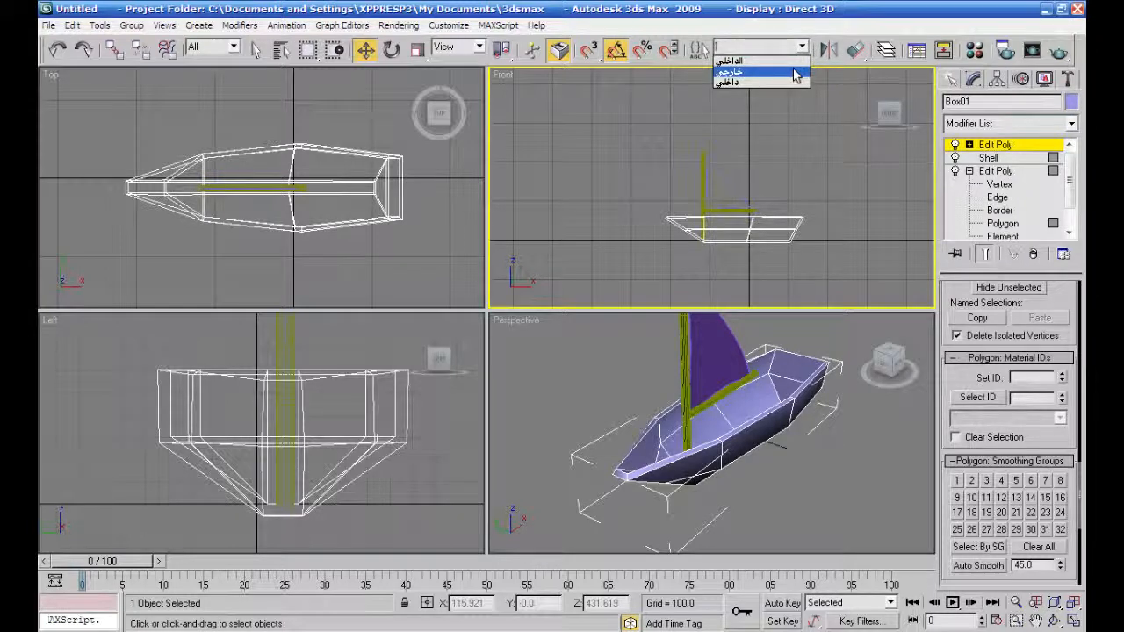
{"action": "left_click", "coordinate": [793, 62]}
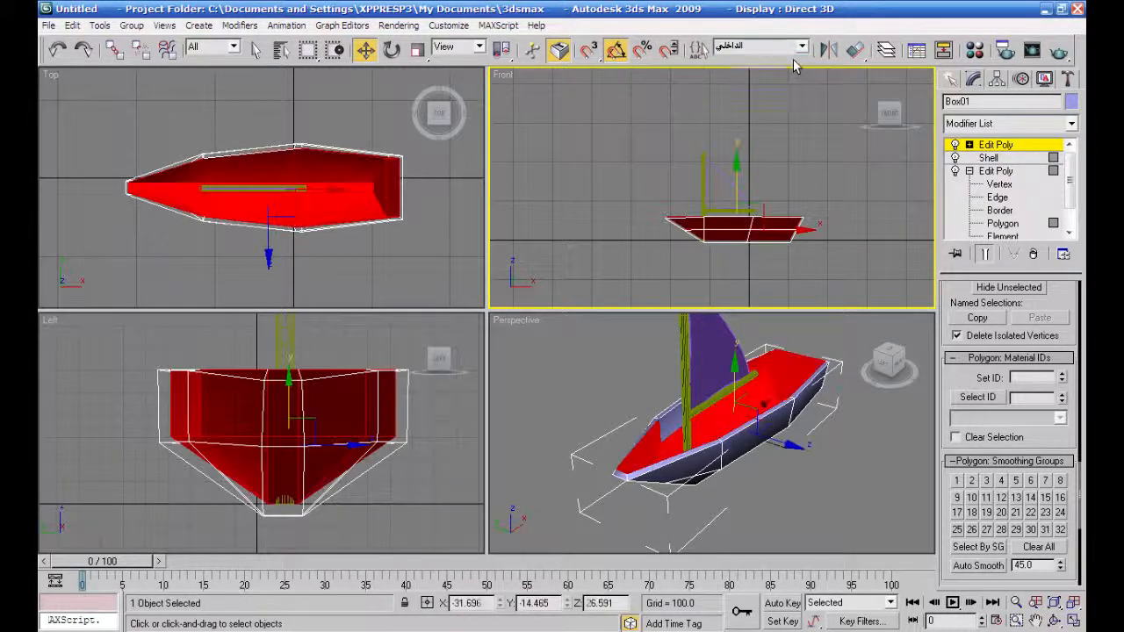
- Try again to remove the incomplete inner set "الداخلي" from the named selections
{"action": "left_click", "coordinate": [695, 53]}
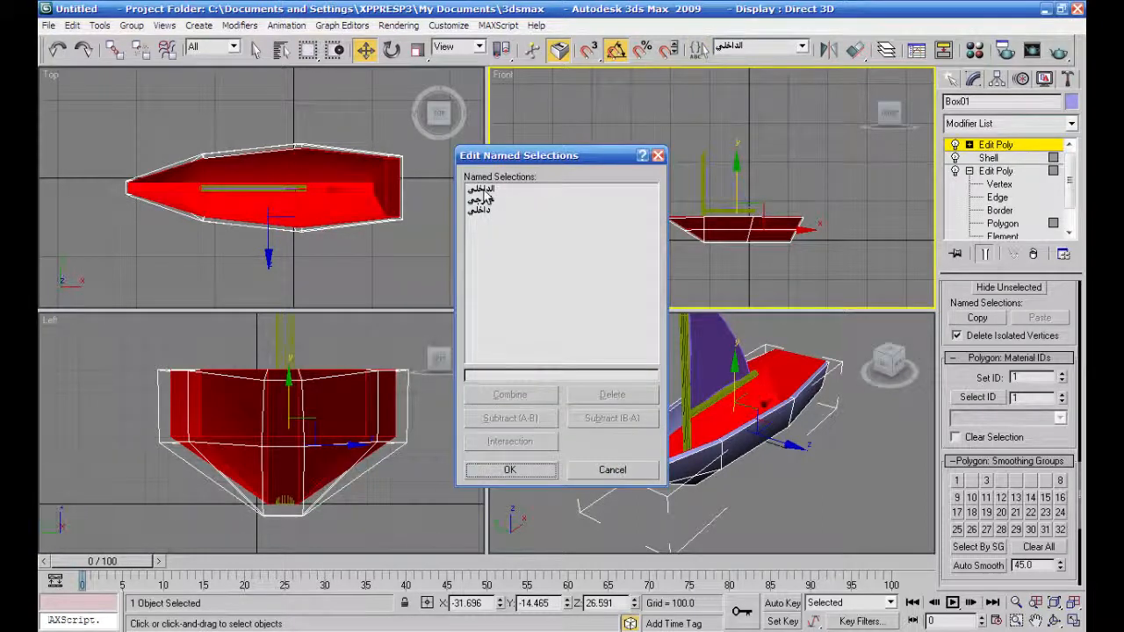
{"action": "left_click", "coordinate": [487, 189]}
{"action": "left_click", "coordinate": [598, 394]}
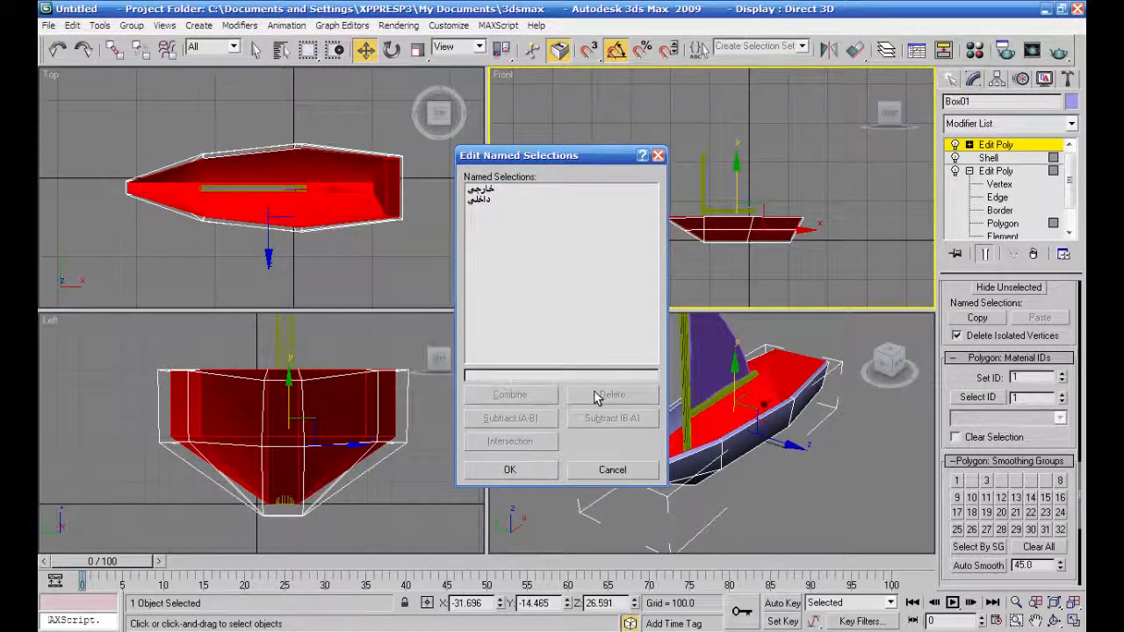
{"action": "left_click", "coordinate": [657, 156]}
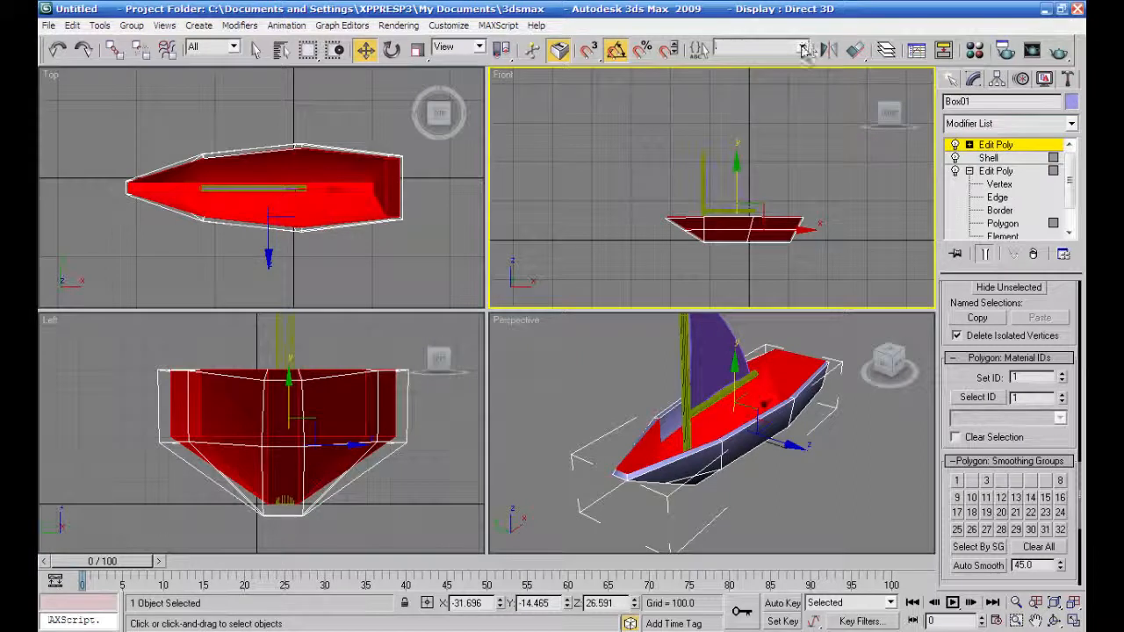
- Delete the outdated set "الداخلي" through the Edit Named Selections dialog and accept the change
{"action": "left_click", "coordinate": [801, 47]}
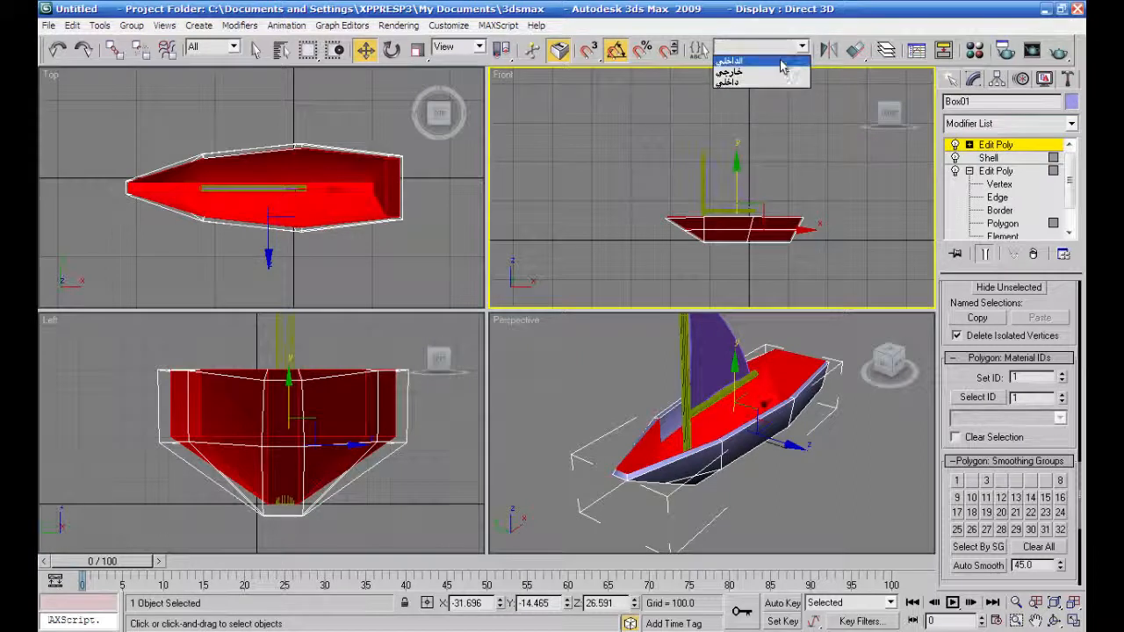
{"action": "left_click", "coordinate": [698, 49]}
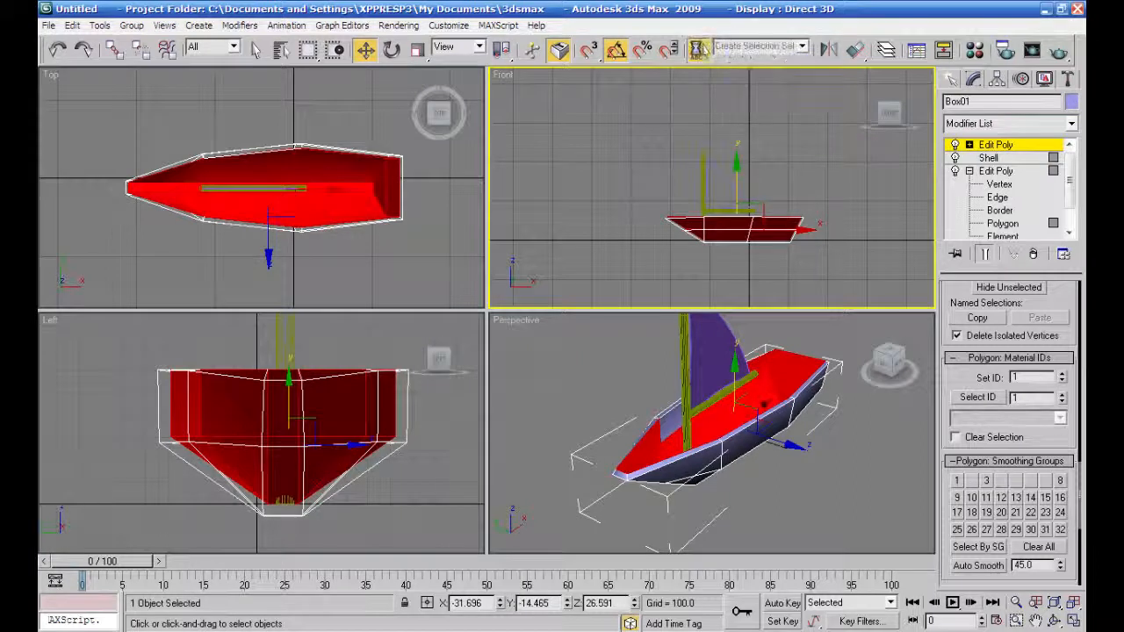
{"action": "left_click", "coordinate": [698, 48]}
{"action": "left_click", "coordinate": [478, 189]}
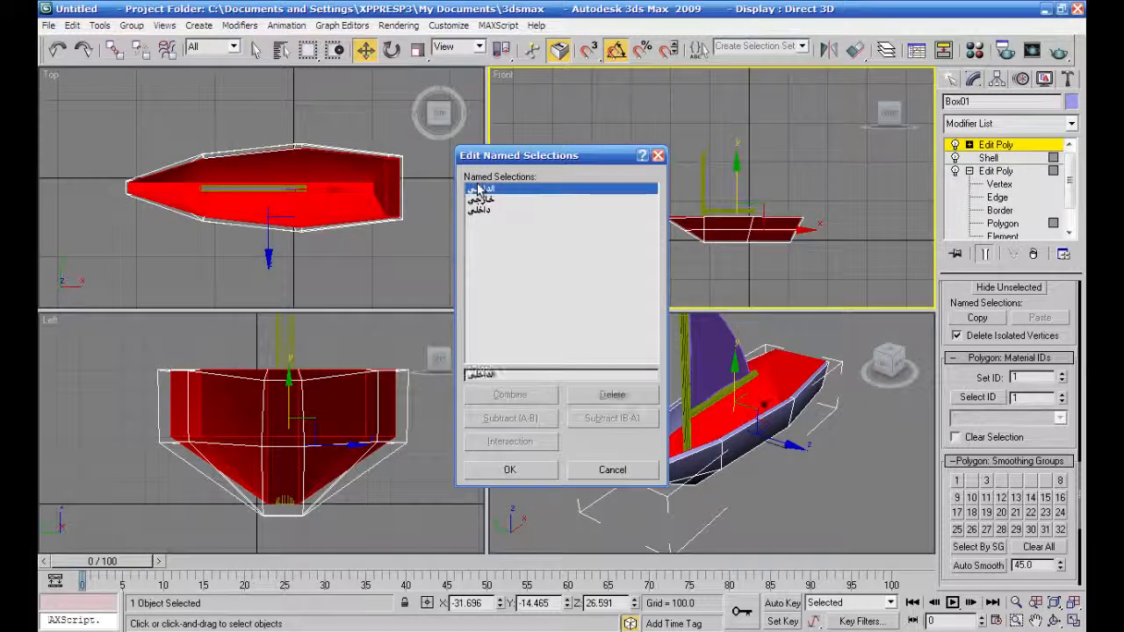
{"action": "left_click", "coordinate": [614, 396]}
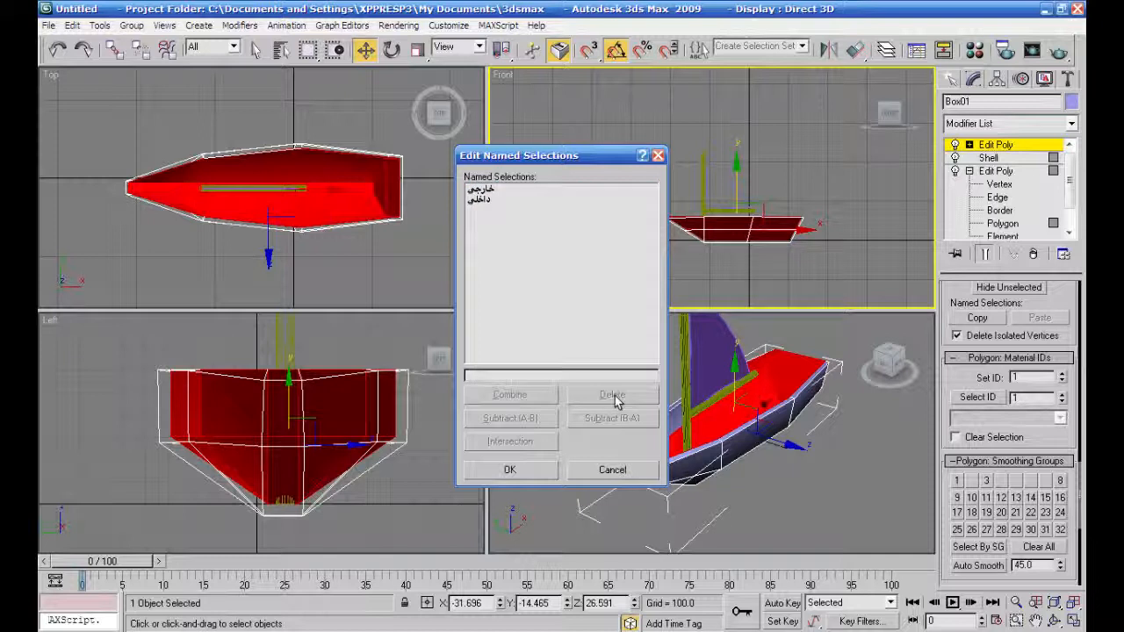
{"action": "left_click", "coordinate": [533, 474]}
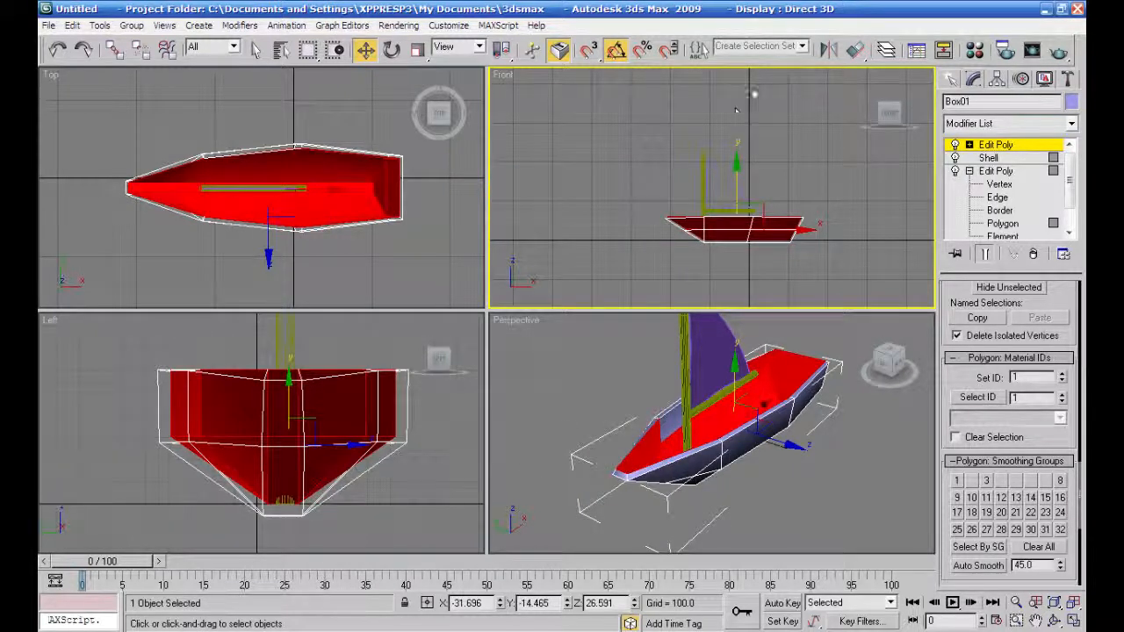
- Recall the remaining named selections "خارجي" and "داخلي" in turn to check which hull faces each contains
{"action": "left_click", "coordinate": [805, 51]}
{"action": "left_click", "coordinate": [793, 66]}
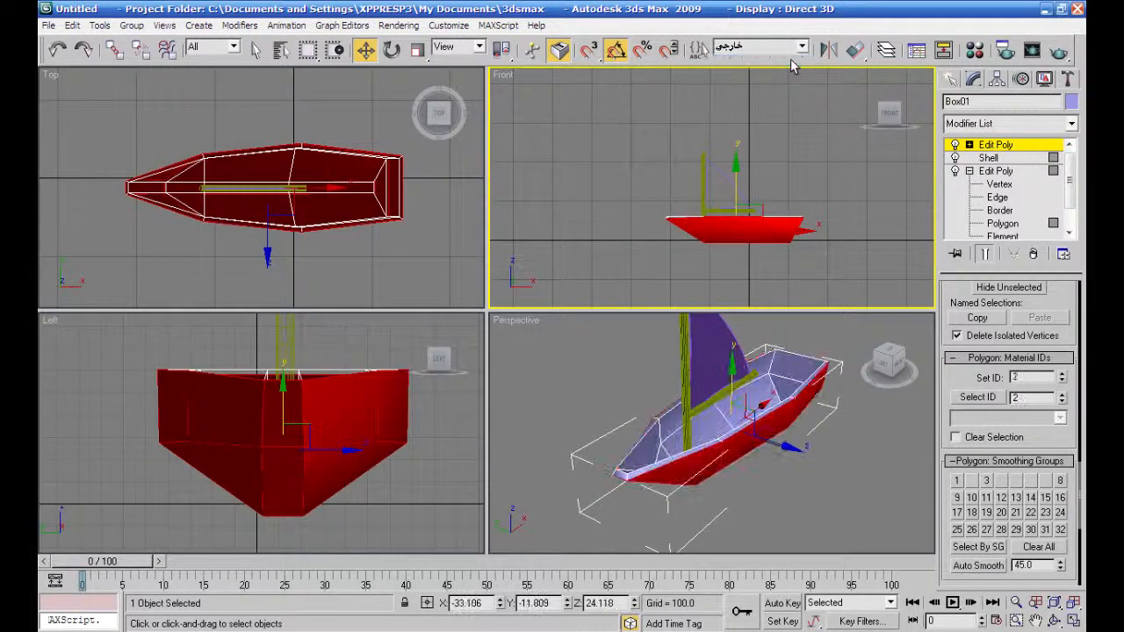
{"action": "left_click", "coordinate": [805, 48]}
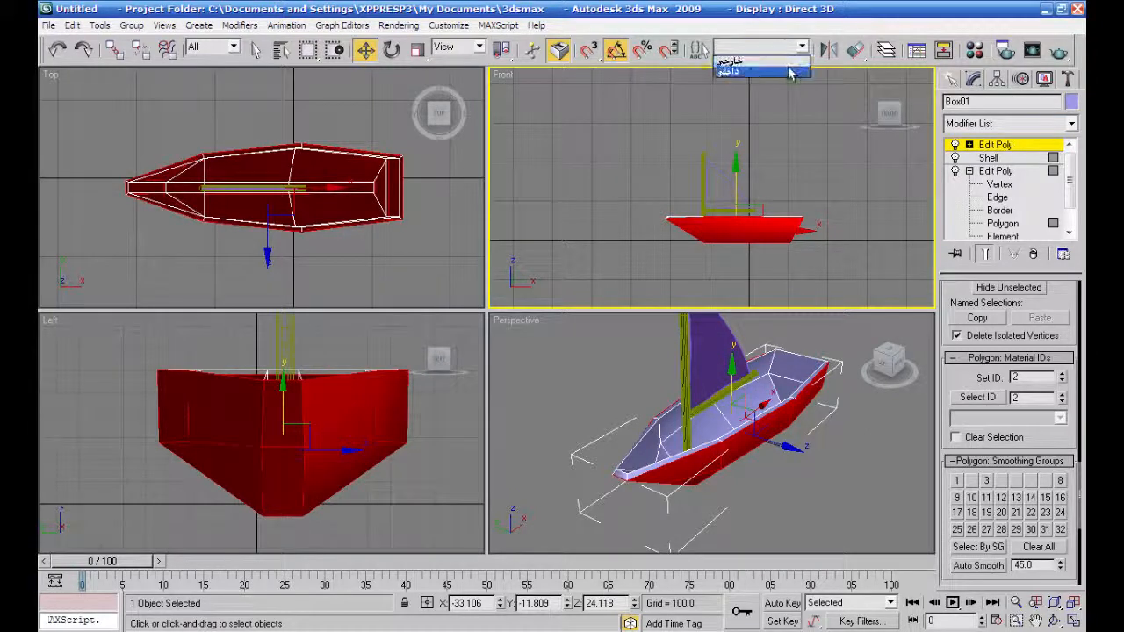
{"action": "left_click", "coordinate": [787, 66]}
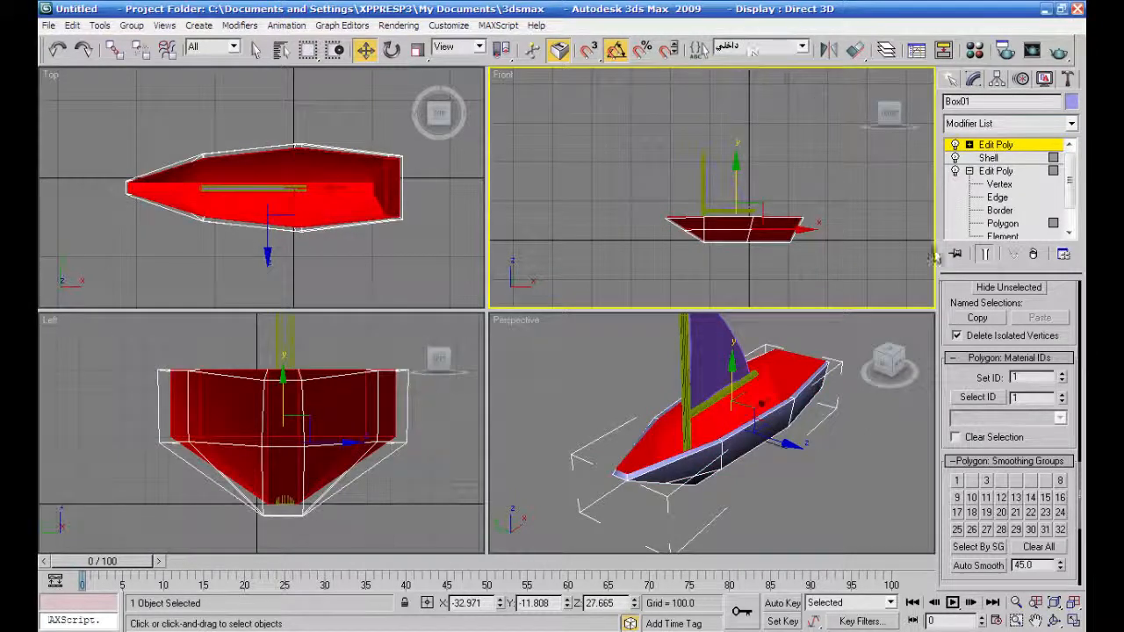
{"action": "left_click", "coordinate": [801, 47]}
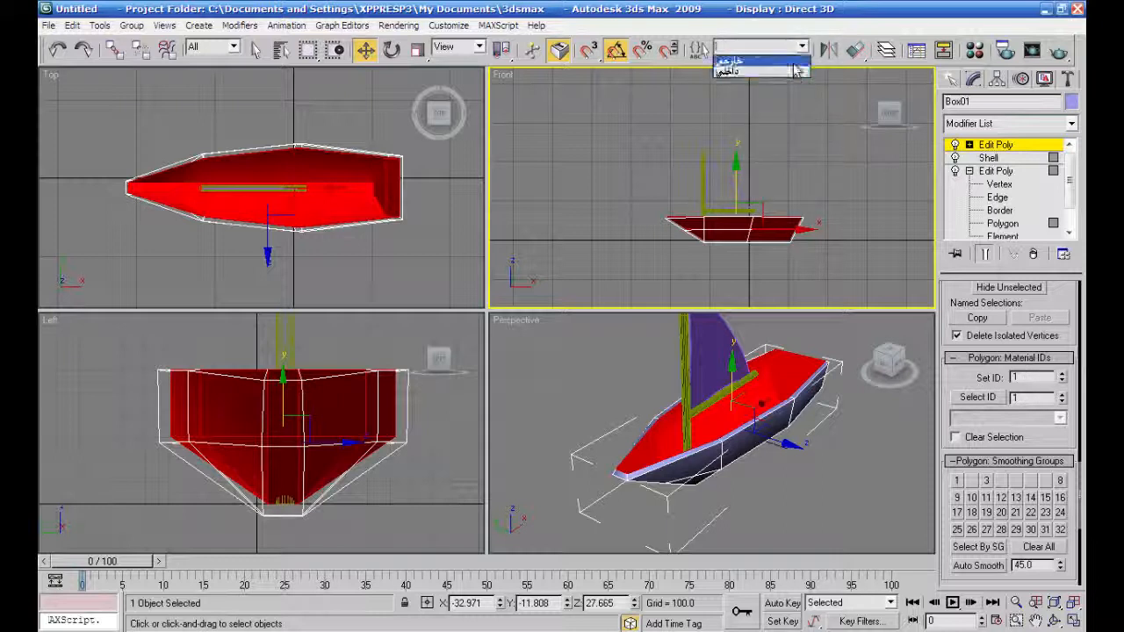
{"action": "left_click", "coordinate": [793, 72]}
{"action": "left_click", "coordinate": [801, 48]}
{"action": "left_click", "coordinate": [795, 69]}
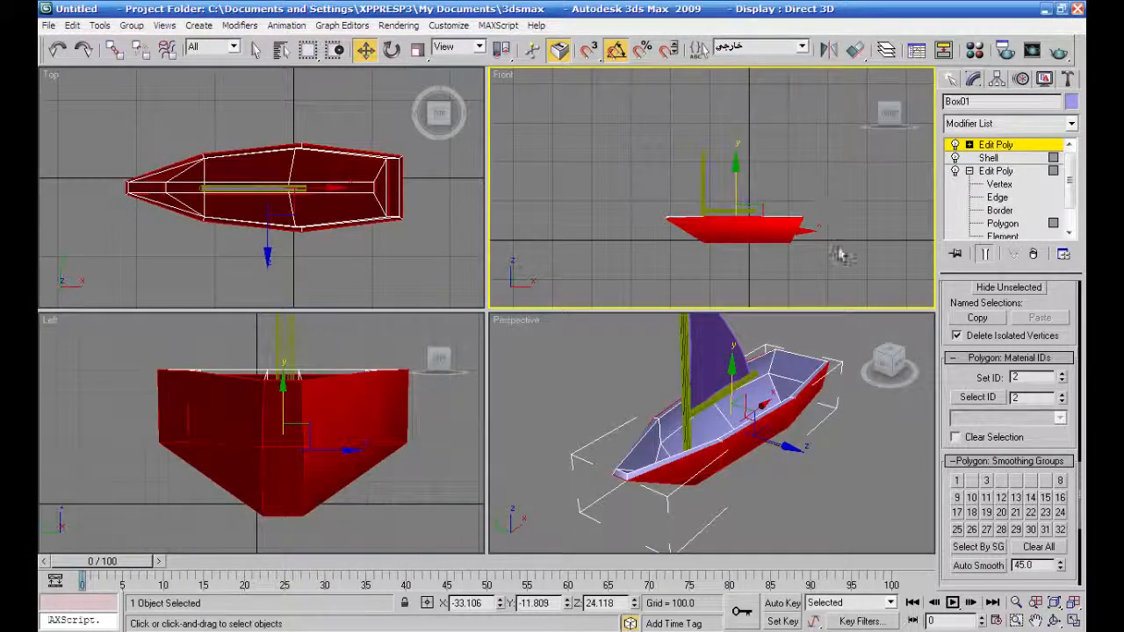
- Select the three top rim polygons along the hull's near side and the small rim polygon at the bow
{"action": "middle_click_drag", "start_coordinate": [834, 460], "coordinate": [812, 499], "text": "alt"}
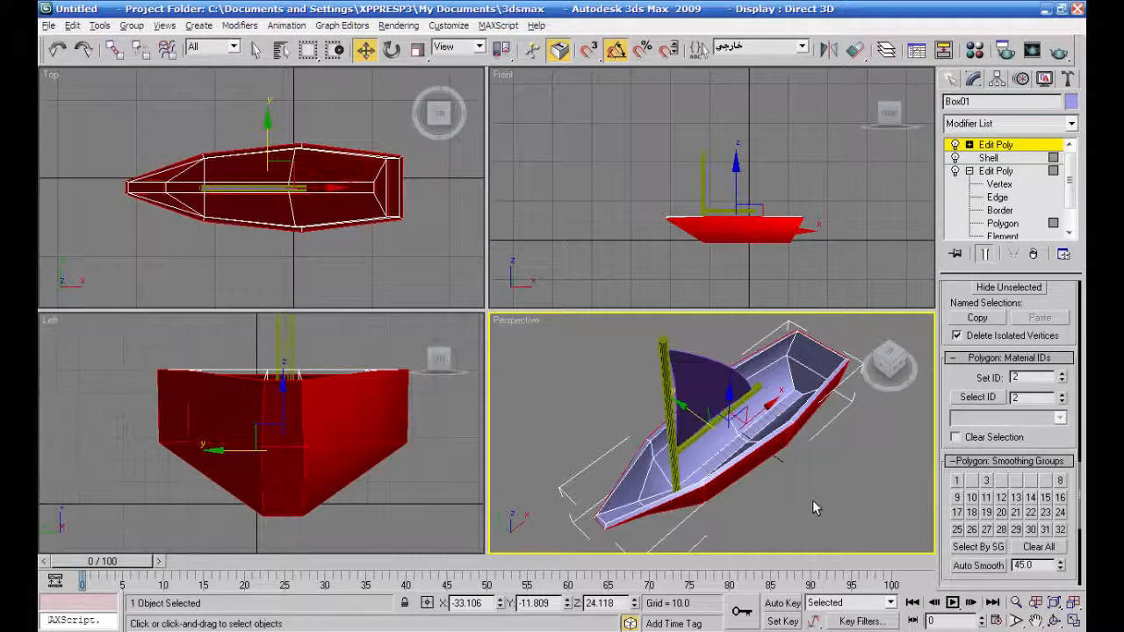
{"action": "left_click", "coordinate": [805, 407]}
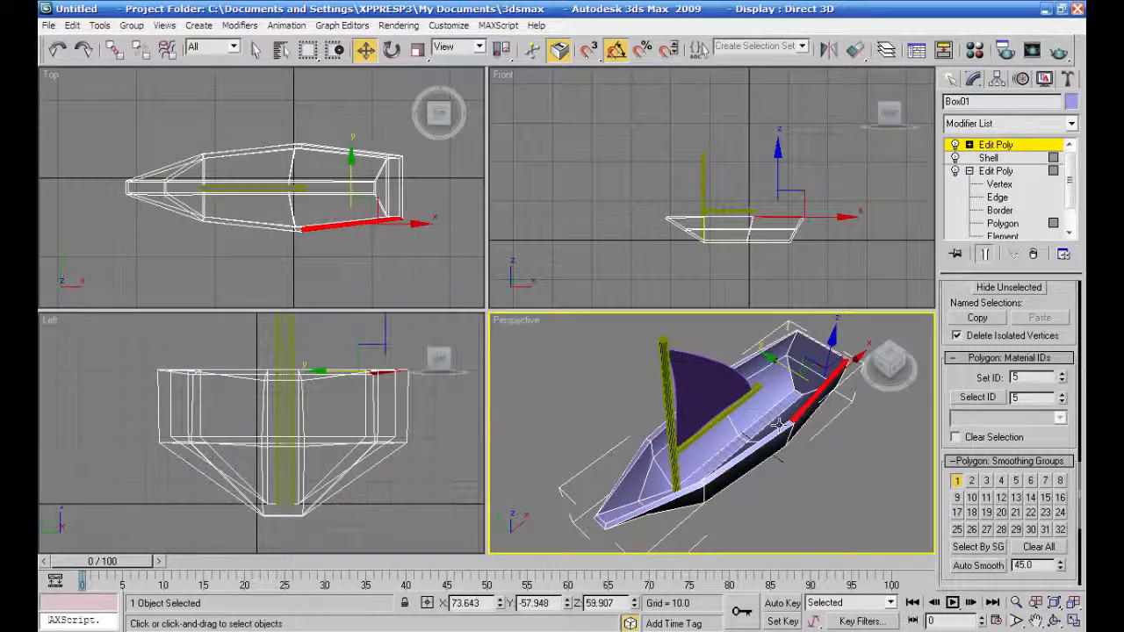
{"action": "left_click", "coordinate": [774, 430]}
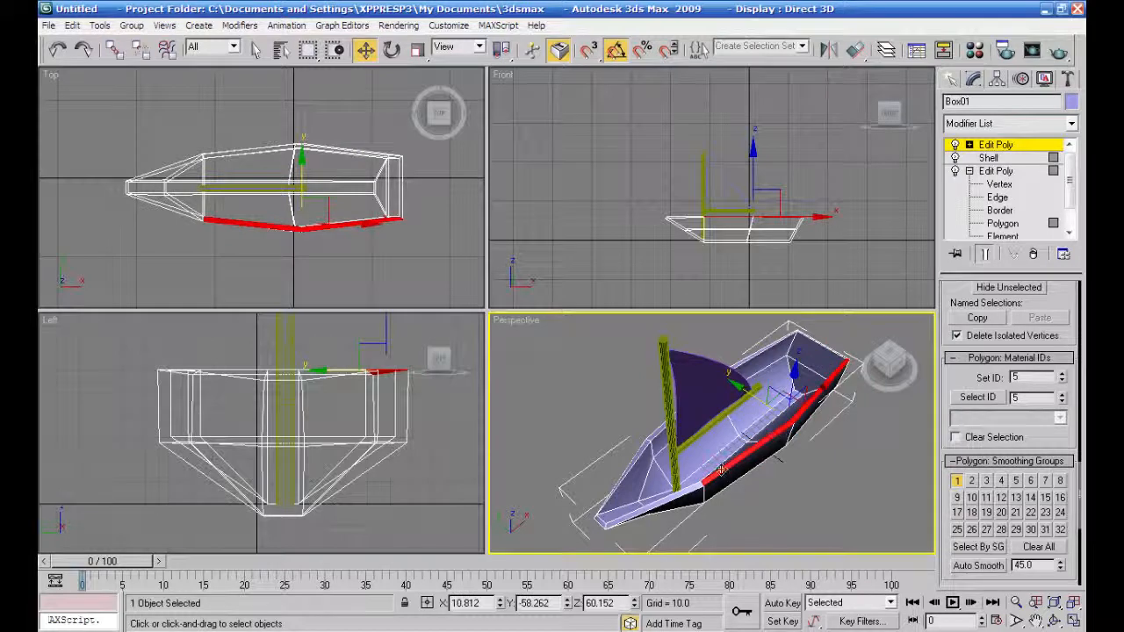
{"action": "left_click", "coordinate": [681, 499], "text": "ctrl"}
{"action": "key", "text": "ctrl+z"}
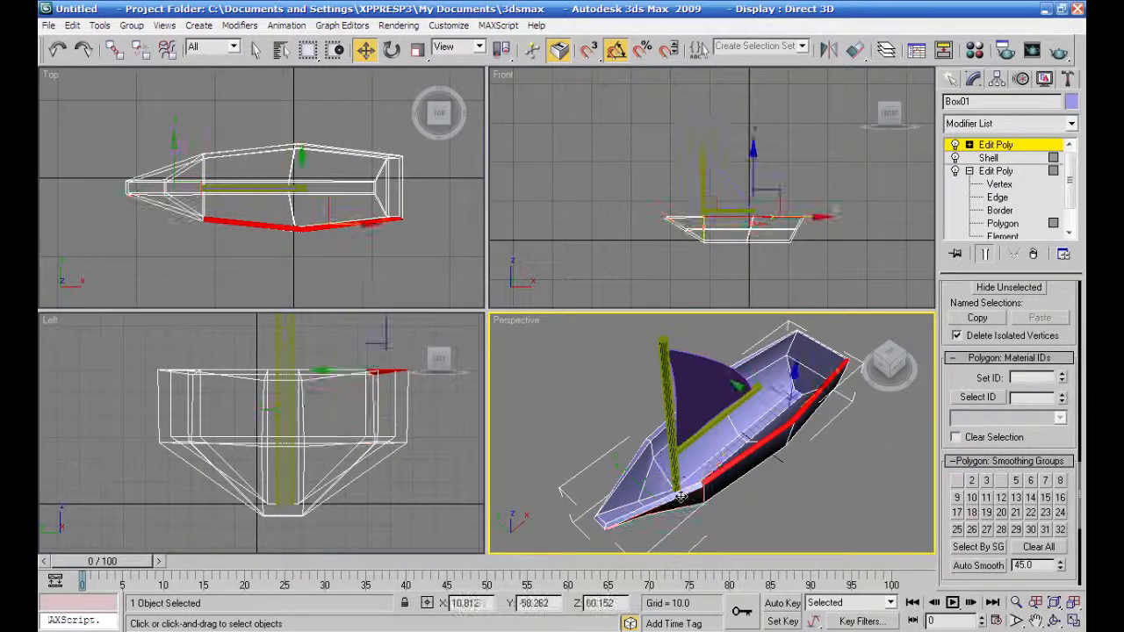
{"action": "left_click", "coordinate": [681, 499], "text": "ctrl"}
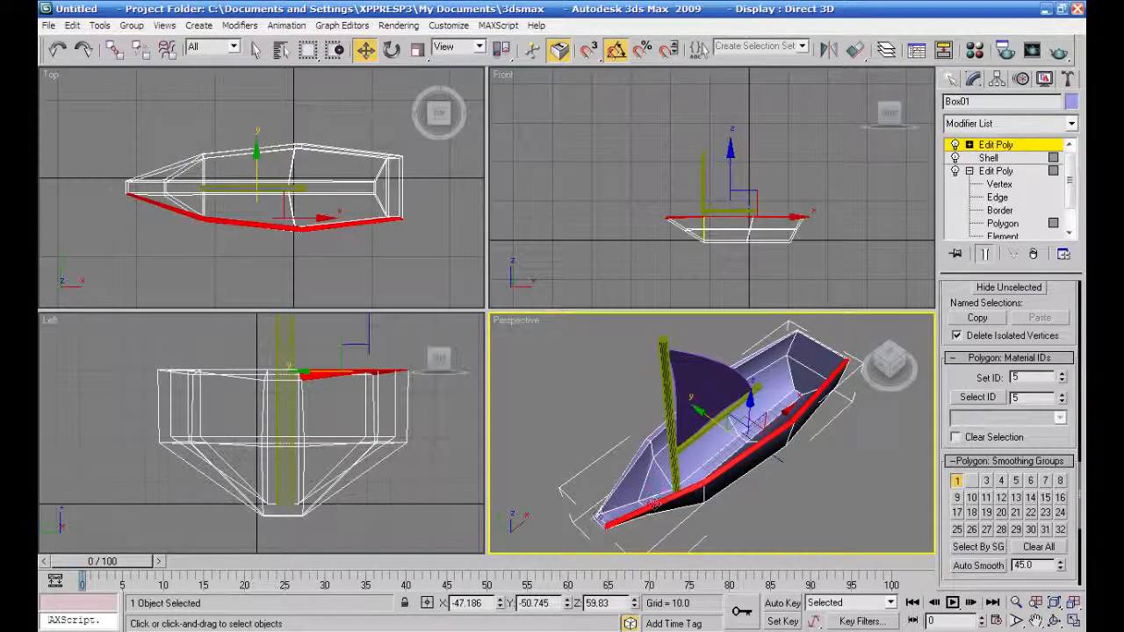
{"action": "left_click", "coordinate": [598, 521], "text": "ctrl"}
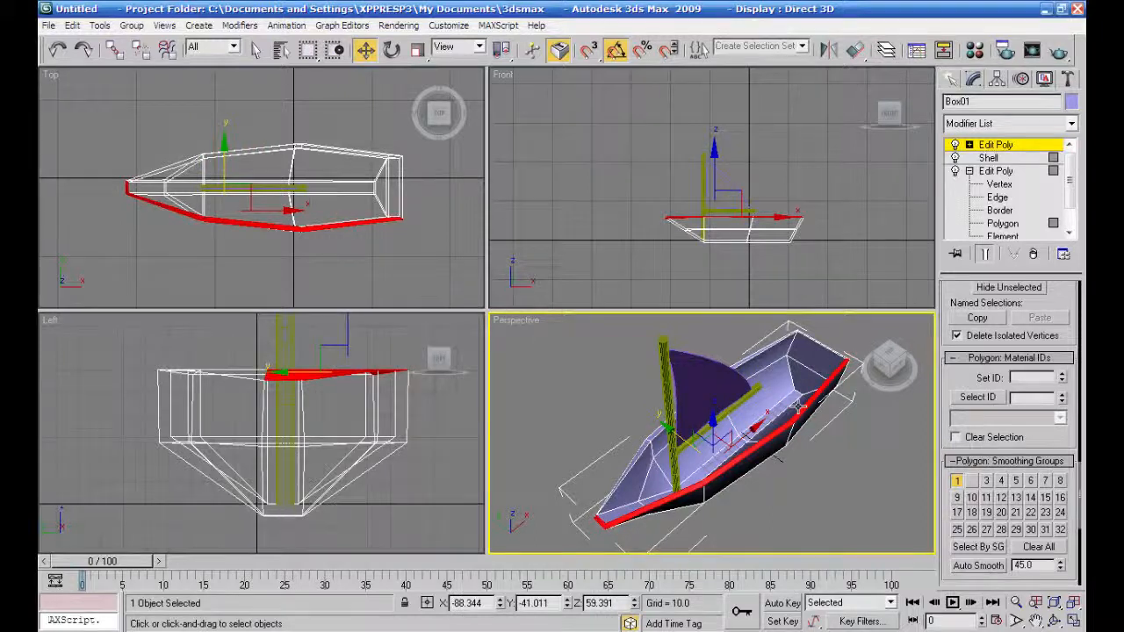
- Add the stern rim polygon and the three rim polygons along the hull's opposite side to the selection
{"action": "middle_click_drag", "start_coordinate": [819, 460], "coordinate": [800, 519], "text": "alt"}
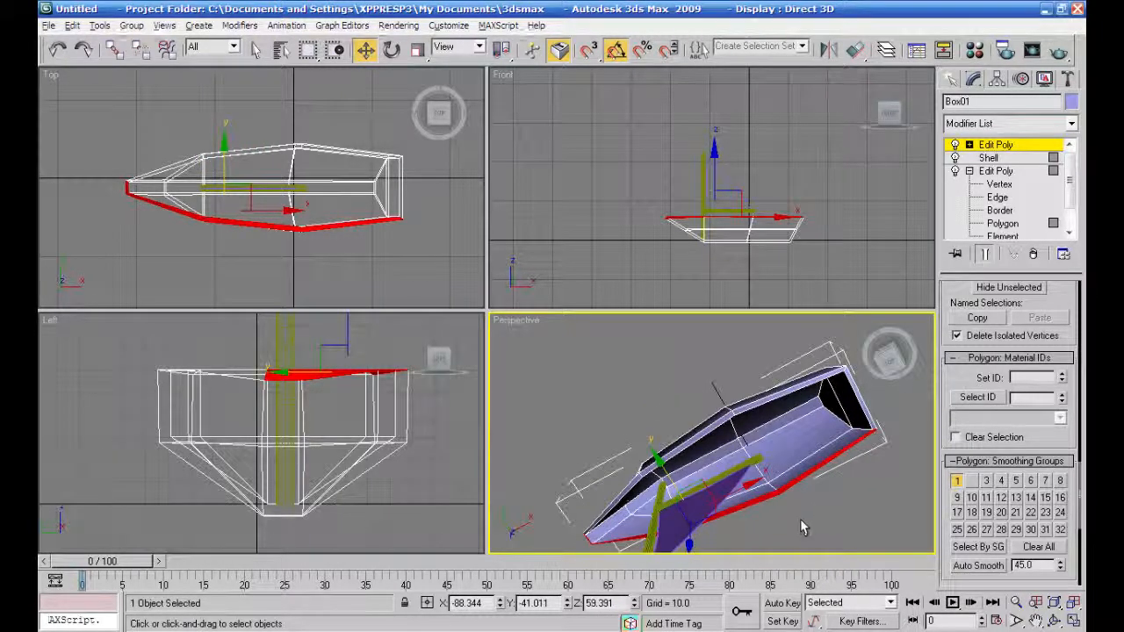
{"action": "left_click", "coordinate": [852, 413], "text": "ctrl"}
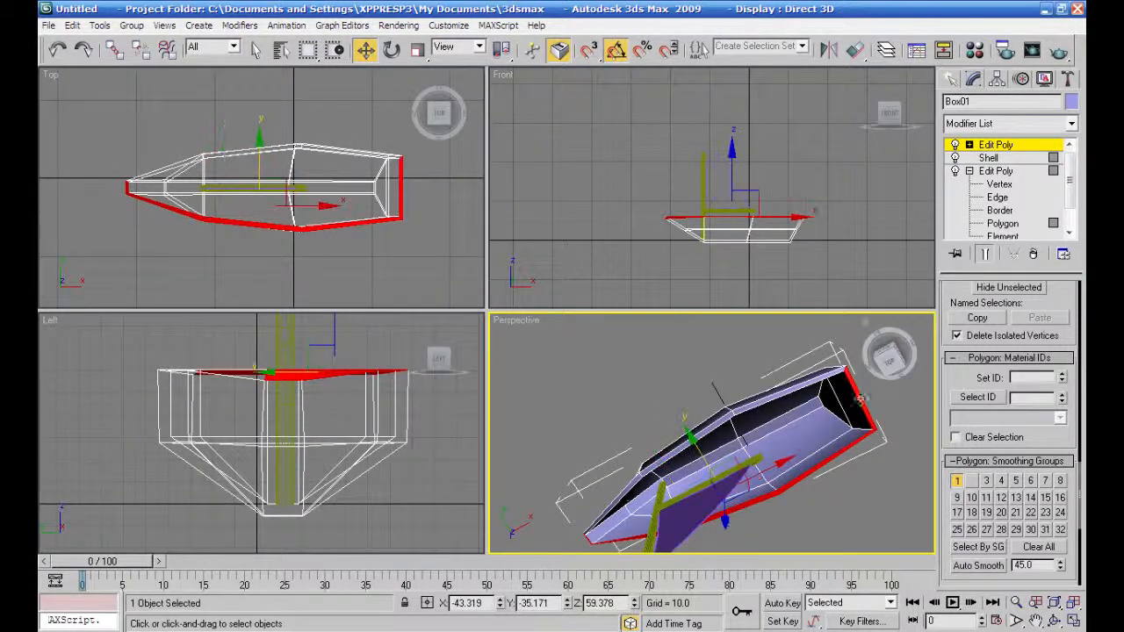
{"action": "left_click", "coordinate": [797, 390], "text": "ctrl"}
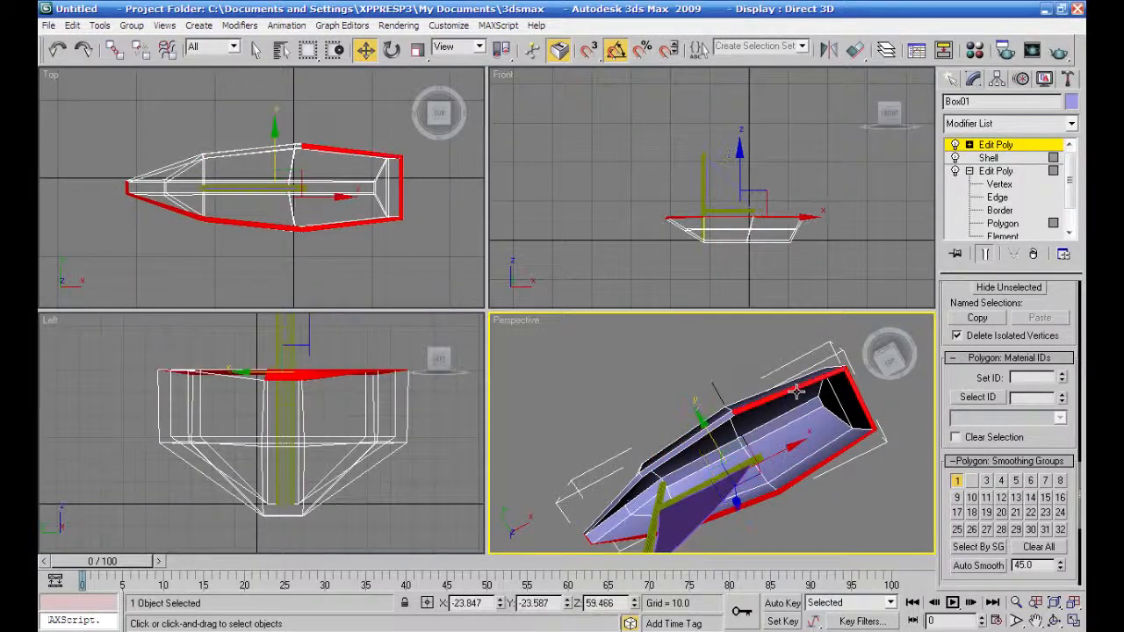
{"action": "left_click", "coordinate": [709, 425], "text": "ctrl"}
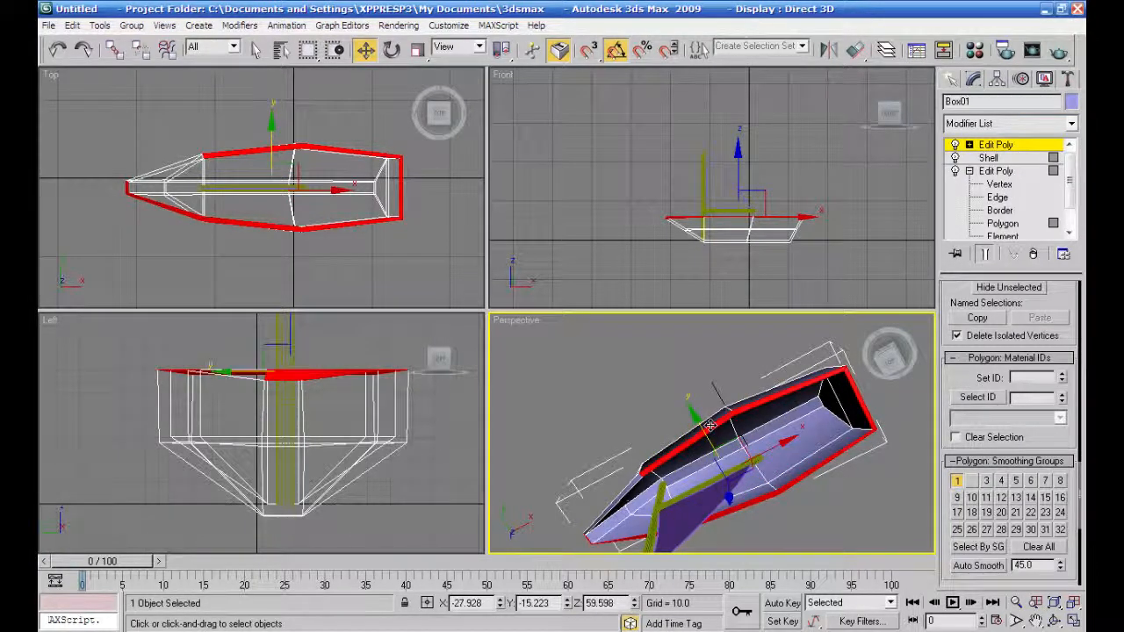
{"action": "left_click", "coordinate": [618, 501], "text": "ctrl"}
{"action": "middle_click_drag", "start_coordinate": [705, 514], "coordinate": [790, 504], "text": "alt"}
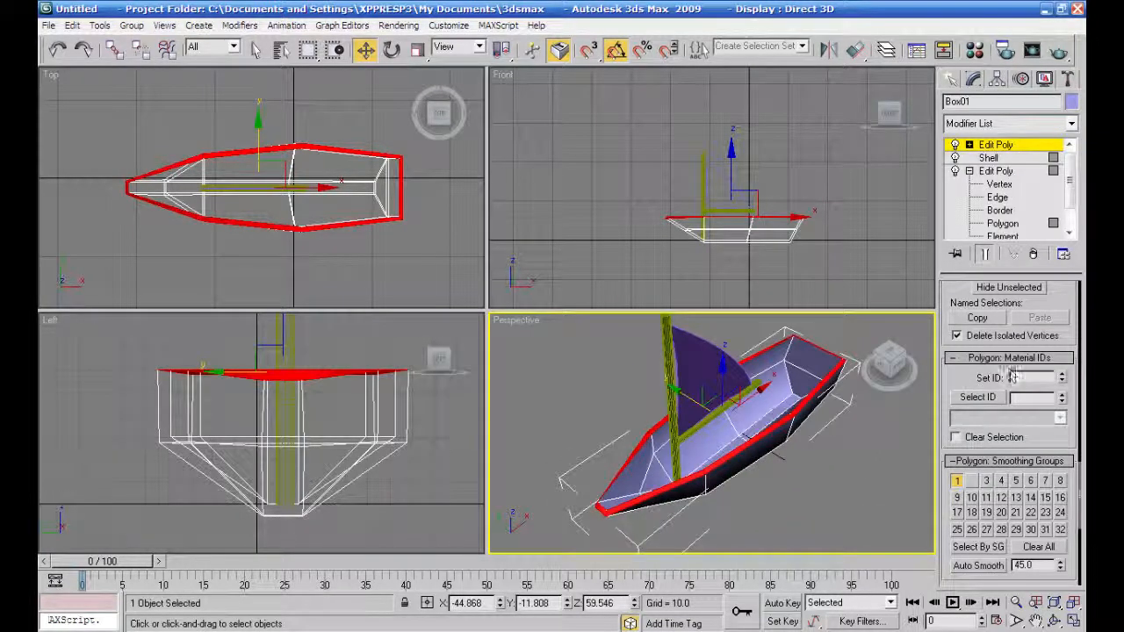
- Give the selected rim polygons material ID 3, save them as the named selection set "الحافة", and clear the selection
{"action": "key", "text": "Tab"}
{"action": "left_click", "coordinate": [791, 46]}
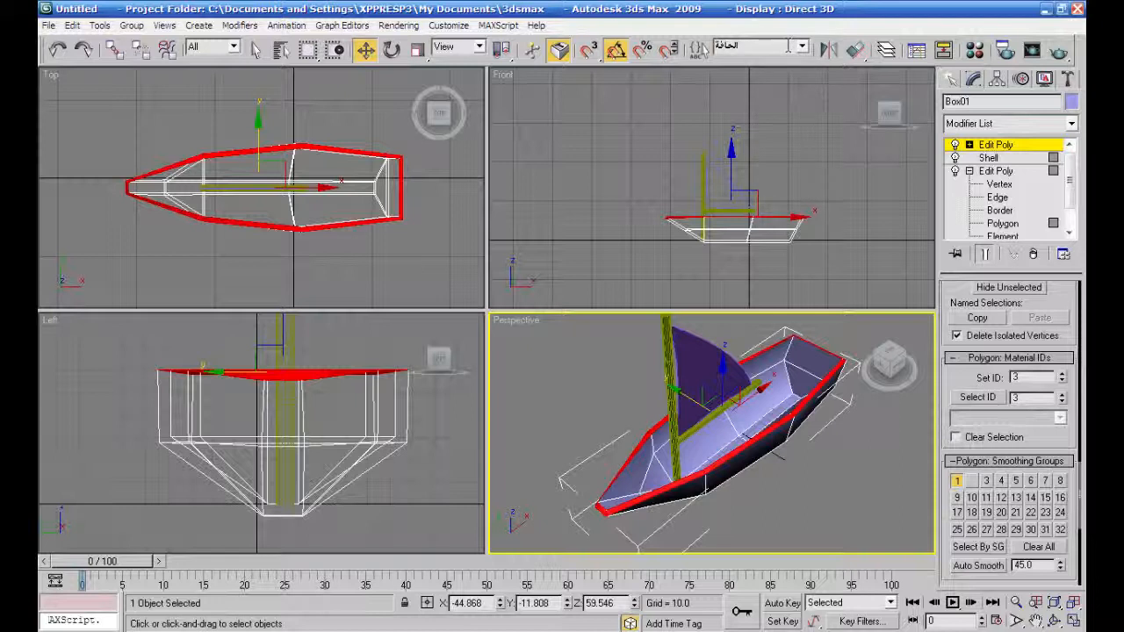
{"action": "left_click", "coordinate": [789, 121]}
- Recall the sets "الحافة", "خارجي" and "داخلي" one after another to check their faces, and deselect everything
{"action": "left_click", "coordinate": [803, 48]}
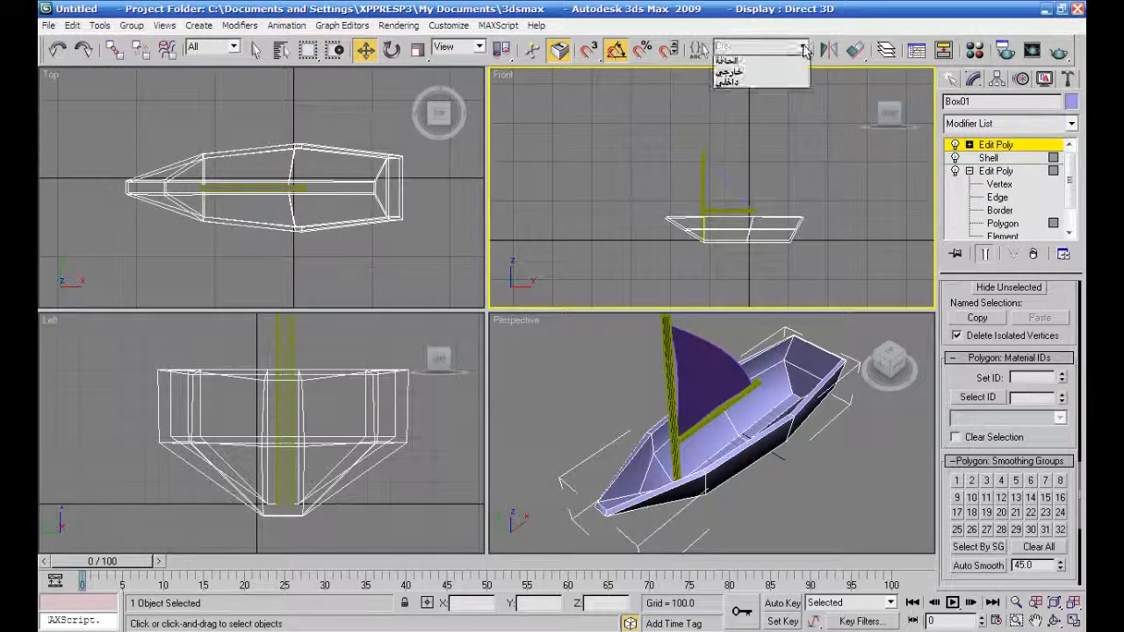
{"action": "left_click", "coordinate": [793, 61]}
{"action": "left_click", "coordinate": [795, 49]}
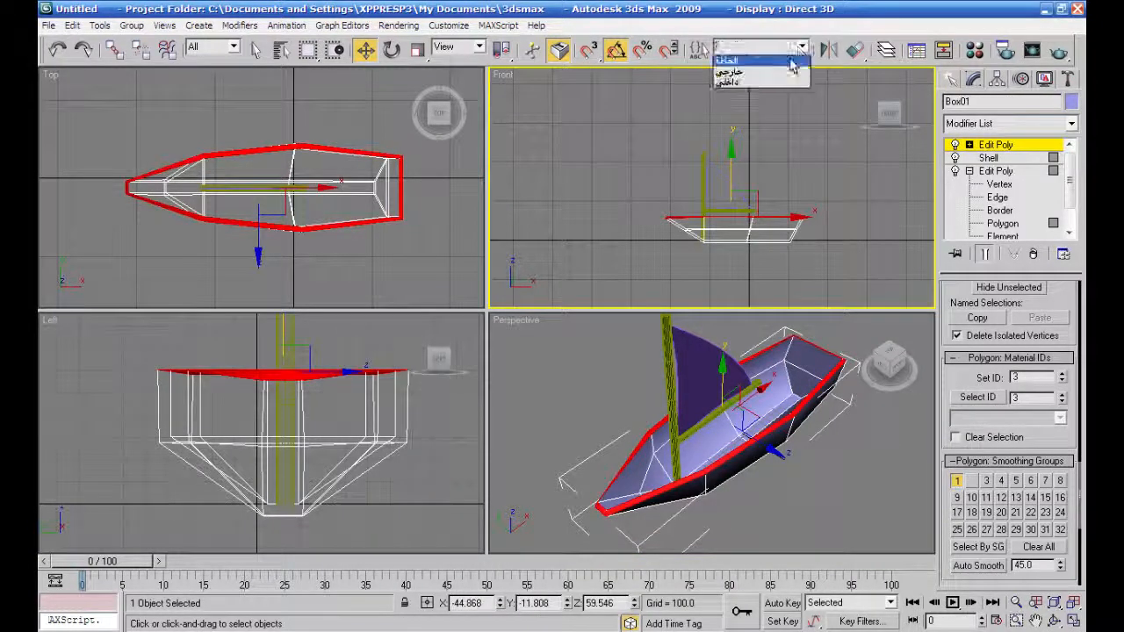
{"action": "left_click", "coordinate": [787, 73]}
{"action": "left_click", "coordinate": [802, 48]}
{"action": "left_click", "coordinate": [777, 85]}
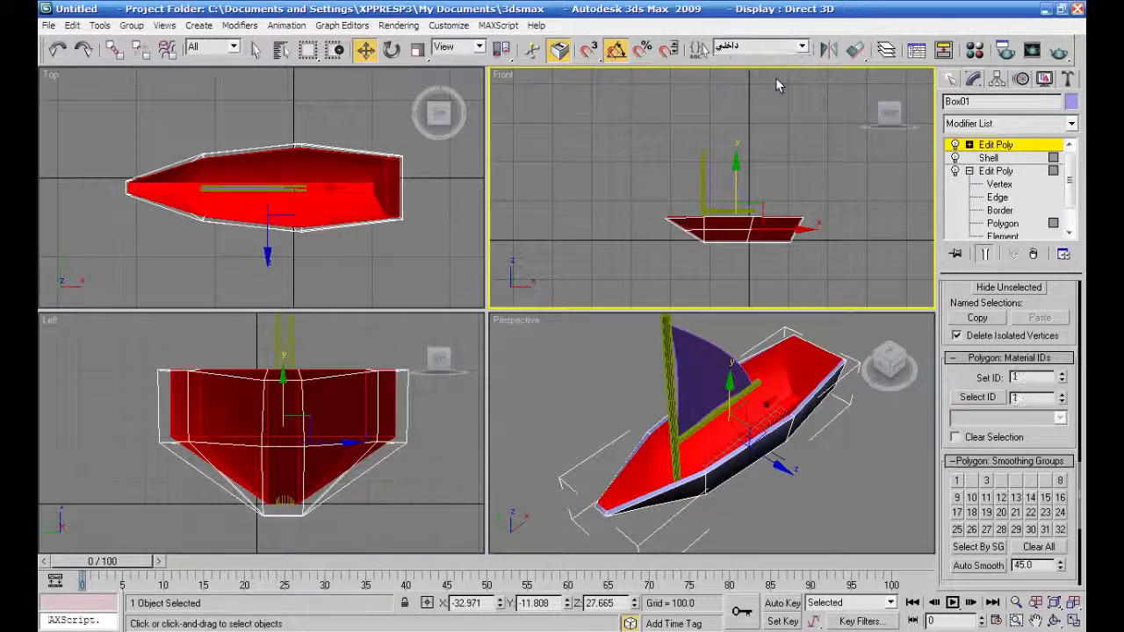
{"action": "left_click", "coordinate": [797, 156]}
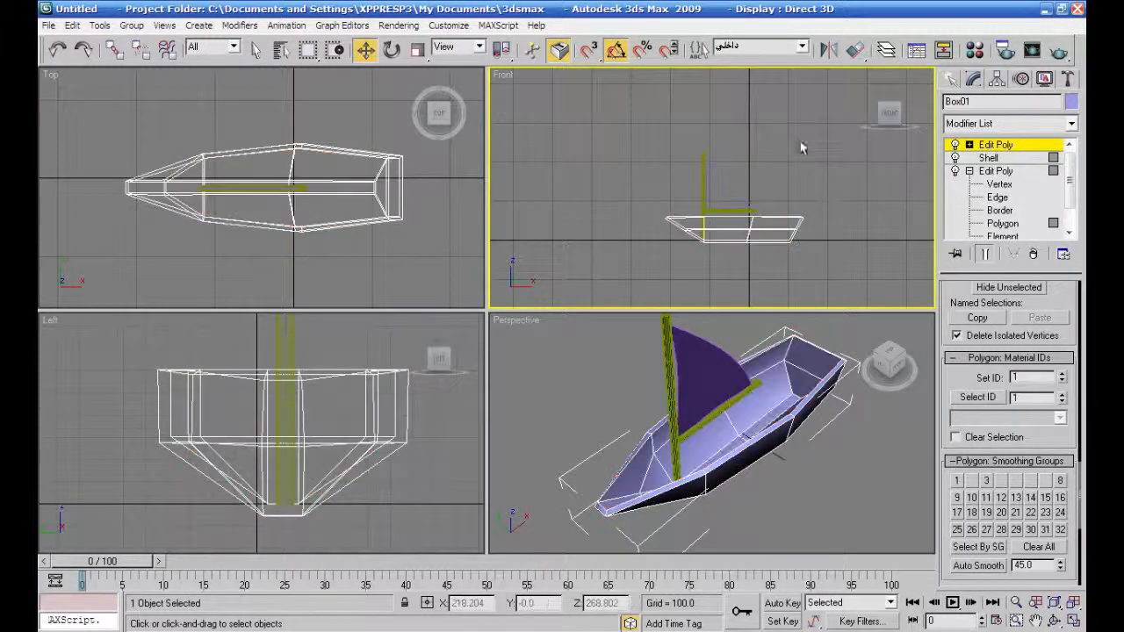
- Load a new Multi/Sub-Object material into the first sample slot of the Material Editor
{"action": "left_click", "coordinate": [973, 50]}
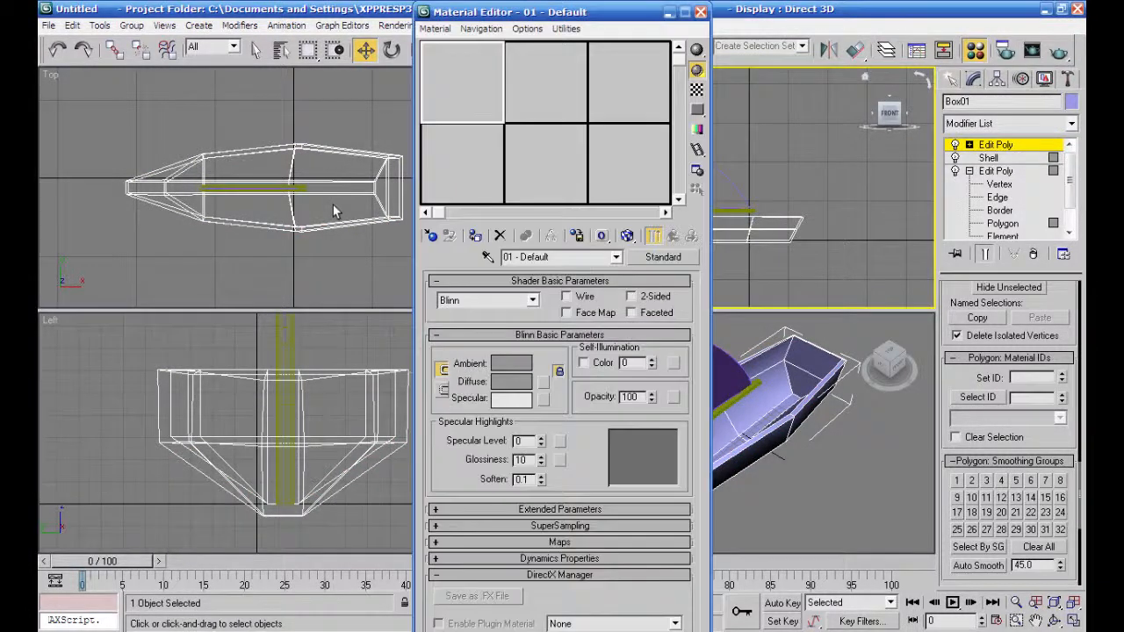
{"action": "left_click_drag", "start_coordinate": [237, 24], "coordinate": [118, 31]}
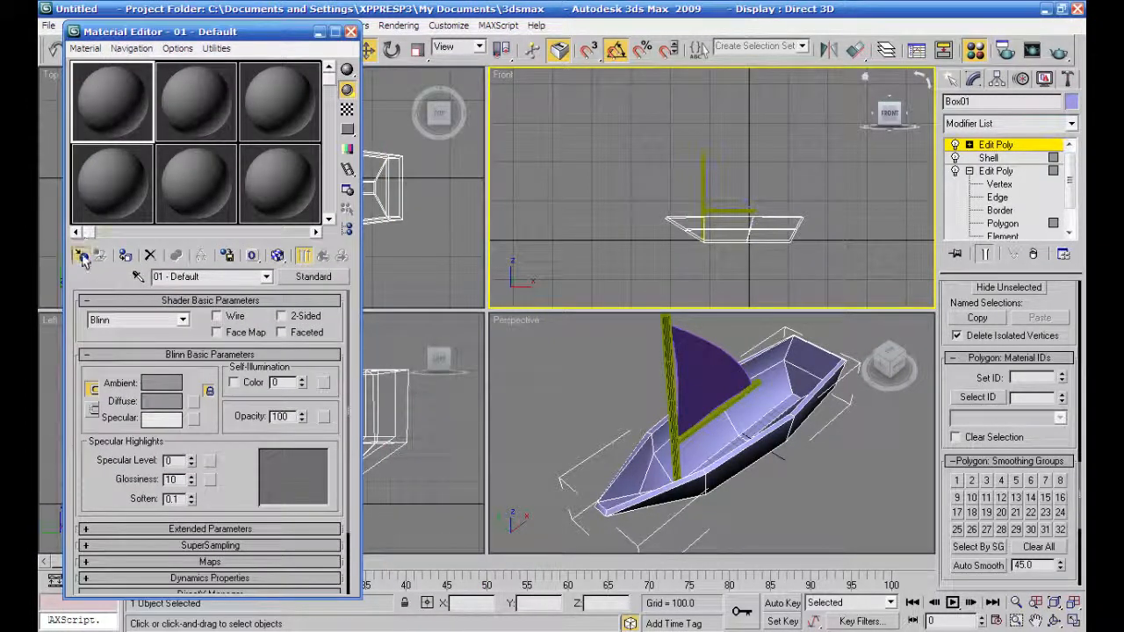
{"action": "left_click", "coordinate": [81, 255]}
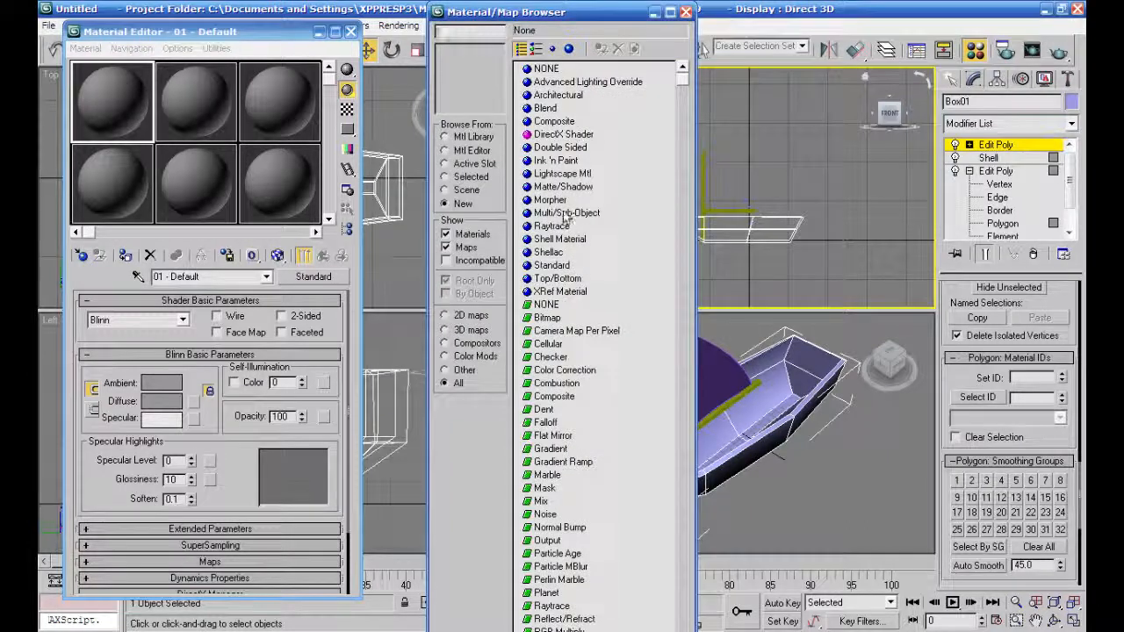
{"action": "double_click", "coordinate": [563, 214]}
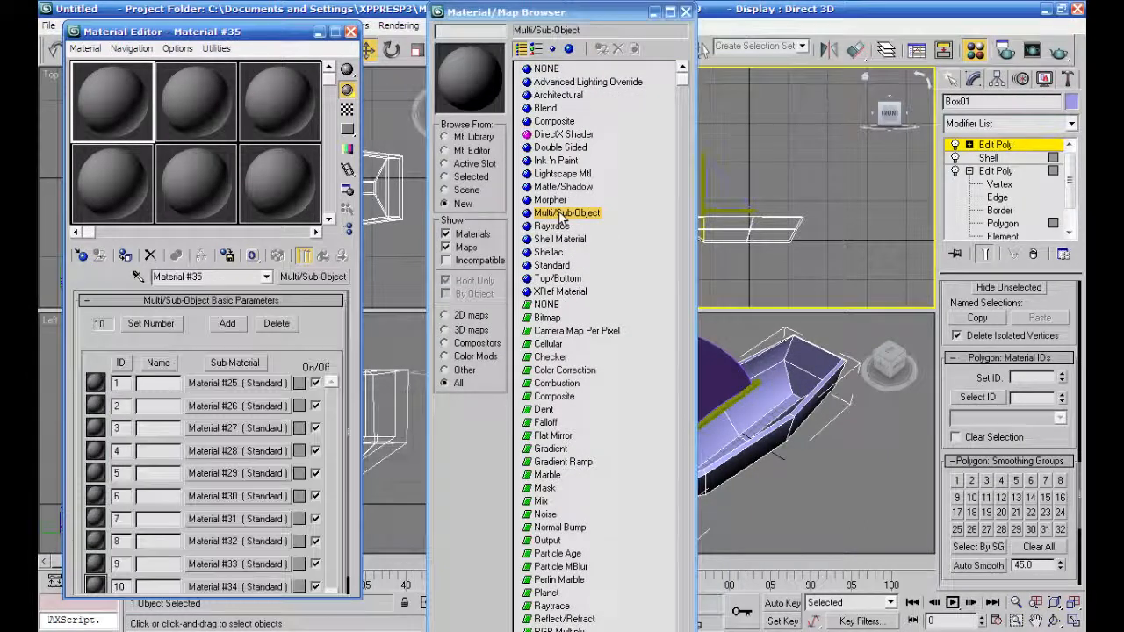
{"action": "left_click", "coordinate": [686, 12]}
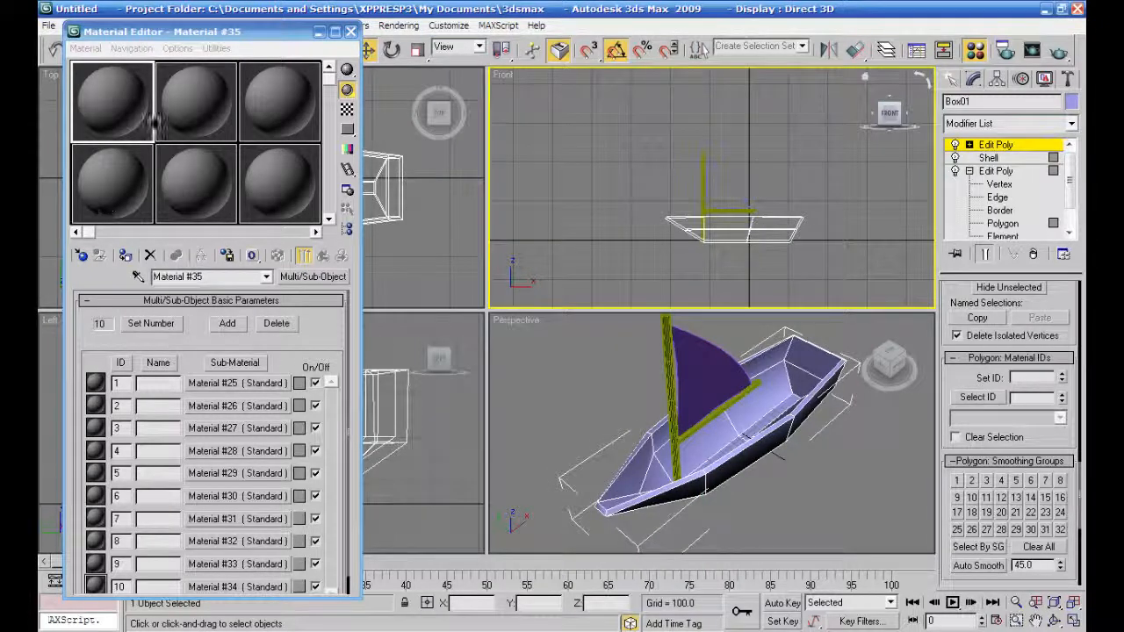
- Start a Bitmap map for the diffuse color of the 02 - Default material and browse to the folder D:\pic2
{"action": "left_click", "coordinate": [206, 100]}
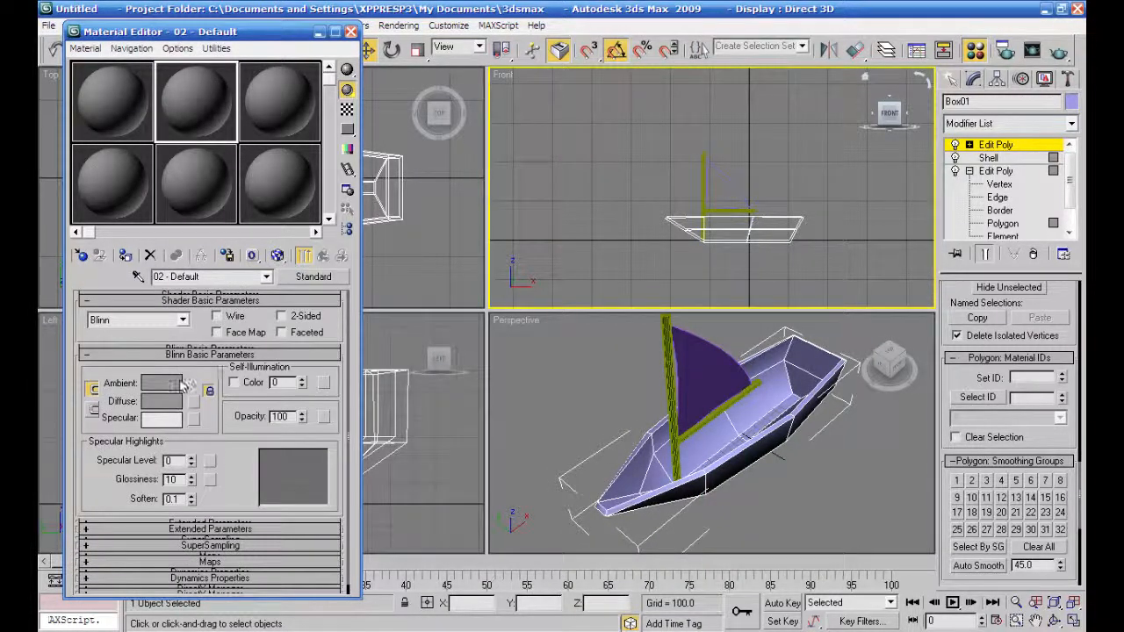
{"action": "left_click", "coordinate": [194, 403]}
{"action": "double_click", "coordinate": [539, 79]}
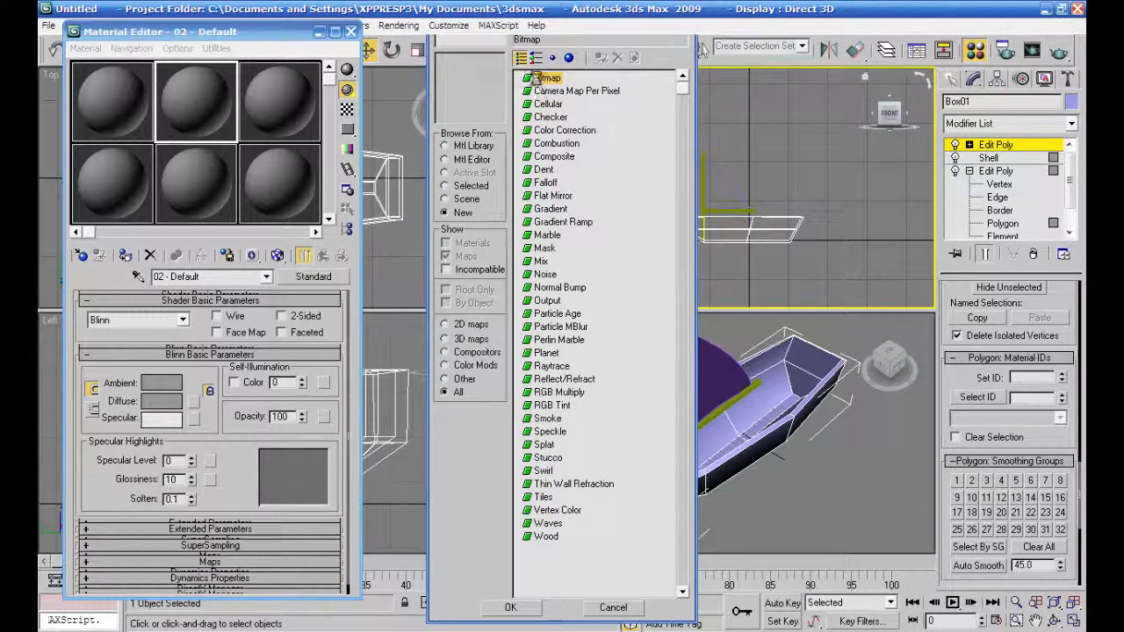
{"action": "left_click", "coordinate": [266, 97]}
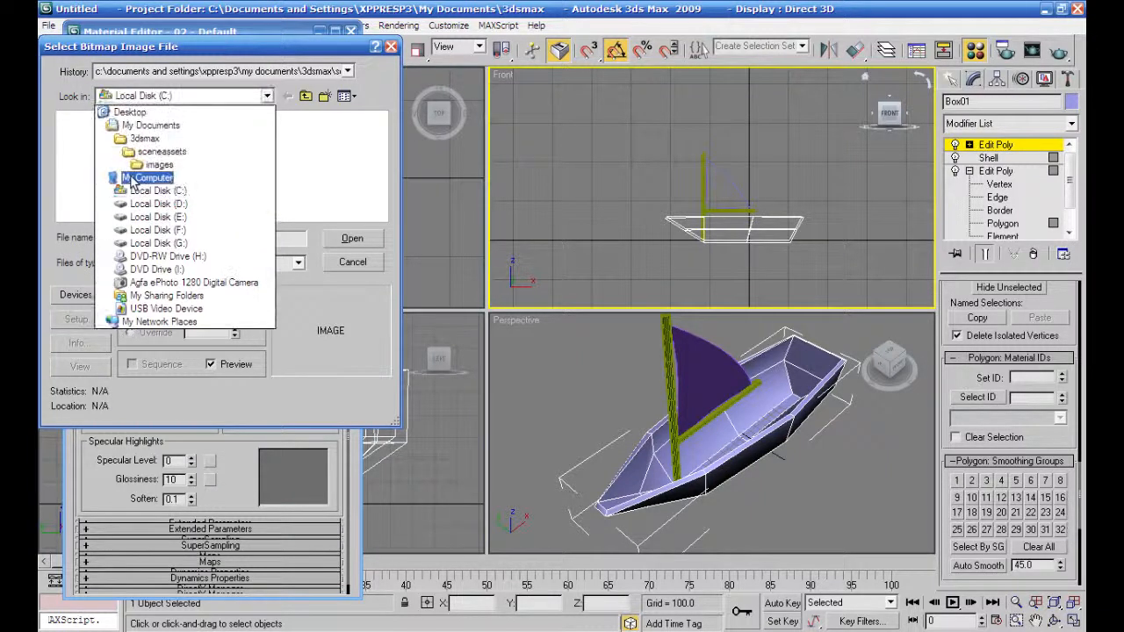
{"action": "left_click", "coordinate": [131, 204]}
{"action": "double_click", "coordinate": [75, 147]}
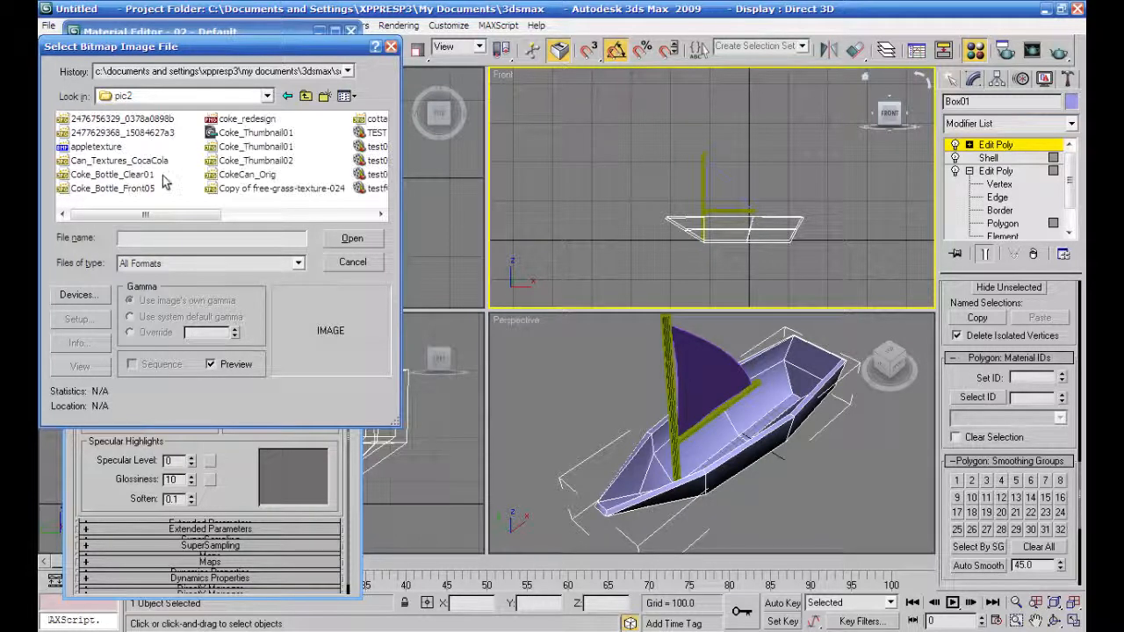
- Show the image files as thumbnails in an enlarged dialog and load the wood plank image untitled.bmp as the diffuse map
{"action": "left_click", "coordinate": [345, 97]}
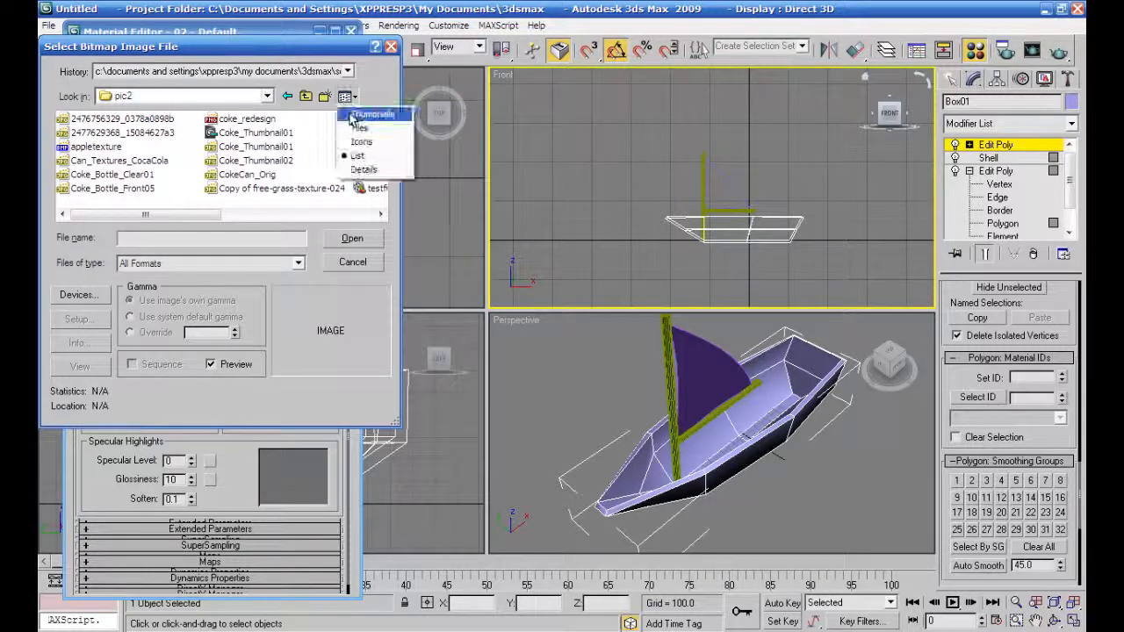
{"action": "left_click", "coordinate": [371, 113]}
{"action": "left_click_drag", "start_coordinate": [392, 424], "coordinate": [721, 479]}
{"action": "left_click_drag", "start_coordinate": [706, 160], "coordinate": [705, 264]}
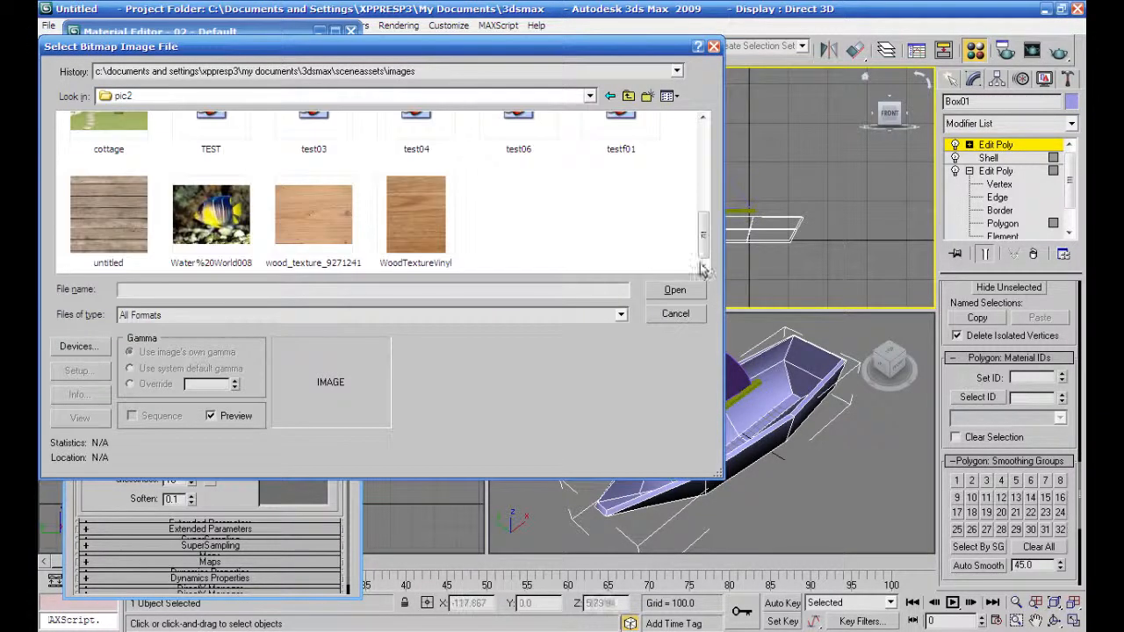
{"action": "left_click", "coordinate": [129, 209]}
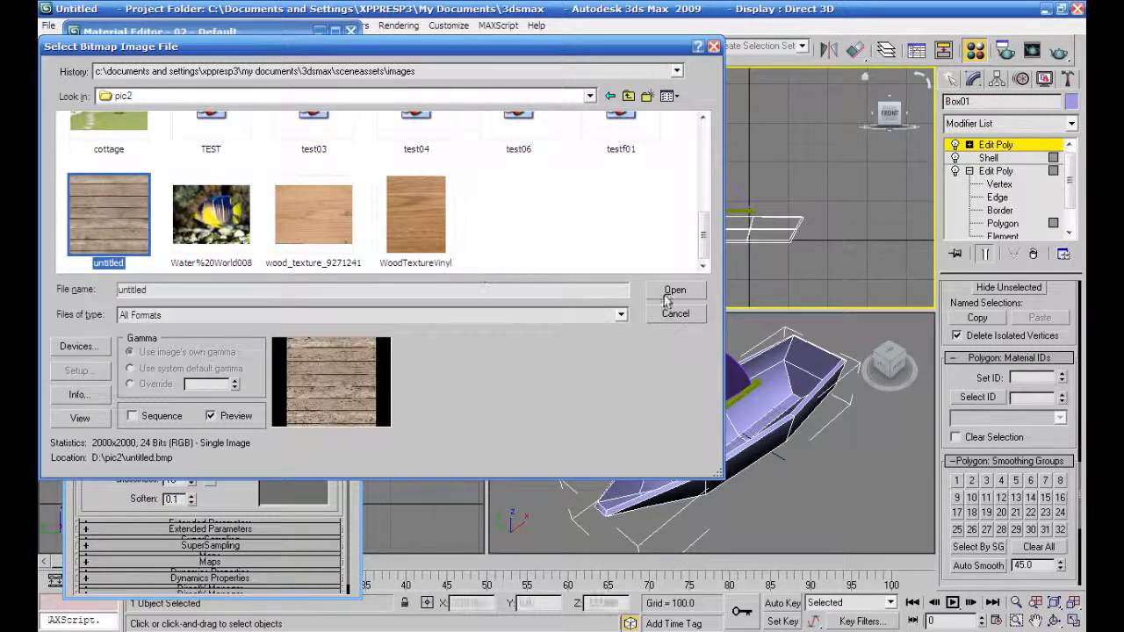
{"action": "left_click", "coordinate": [690, 294]}
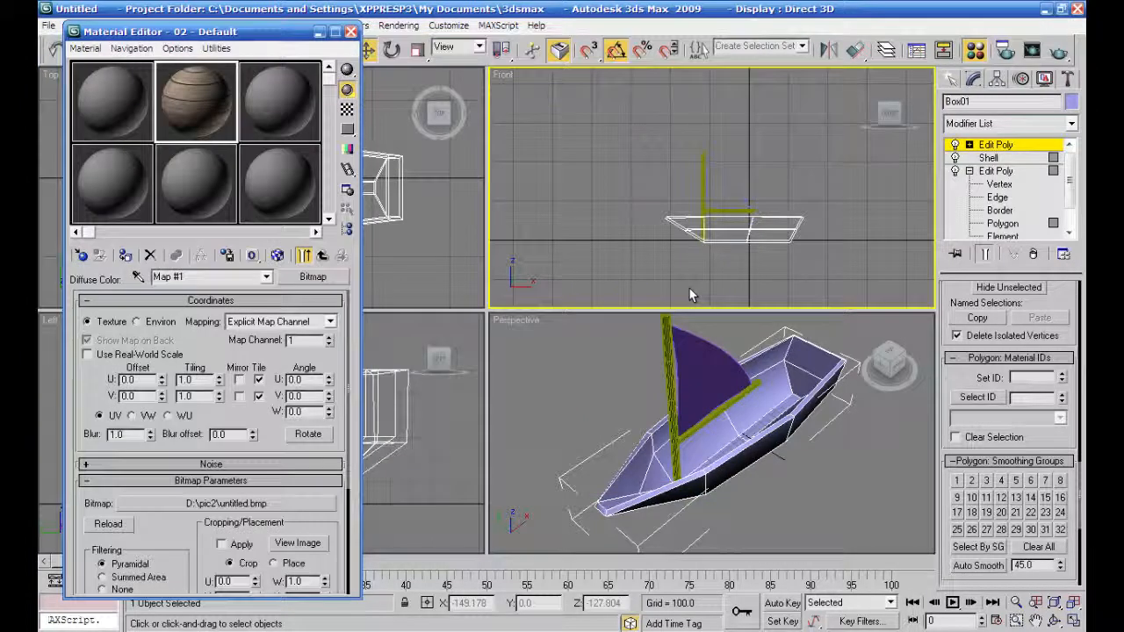
- Copy the wood plank material 02 - Default from the second sample slot into the third
{"action": "left_click", "coordinate": [95, 99]}
{"action": "left_click", "coordinate": [183, 100]}
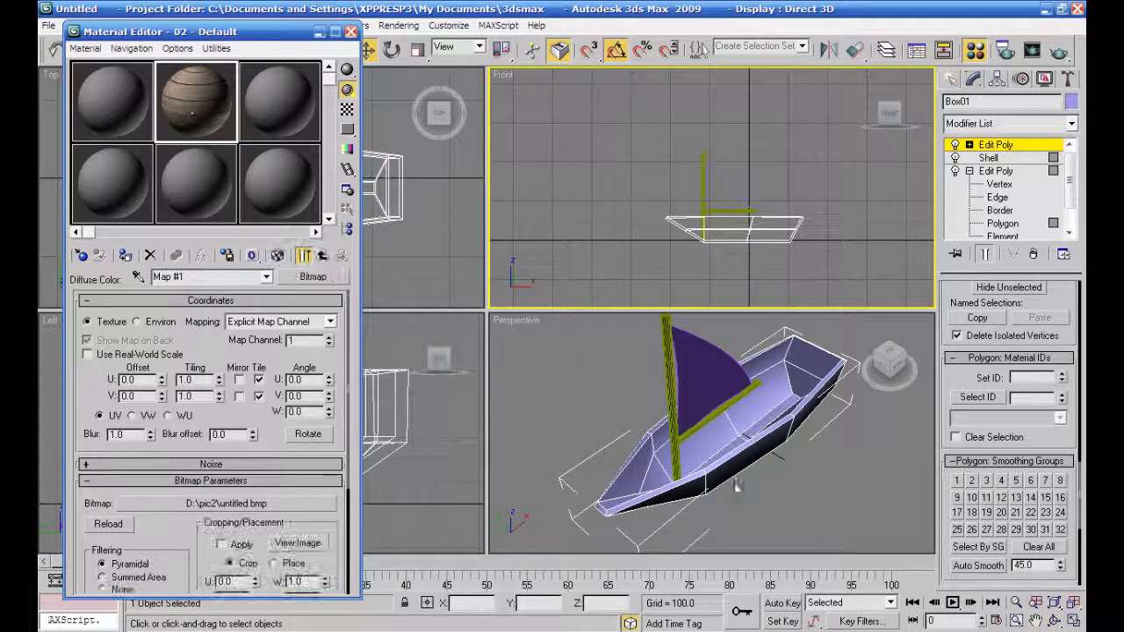
{"action": "middle_click_drag", "start_coordinate": [801, 502], "coordinate": [765, 446], "text": "alt"}
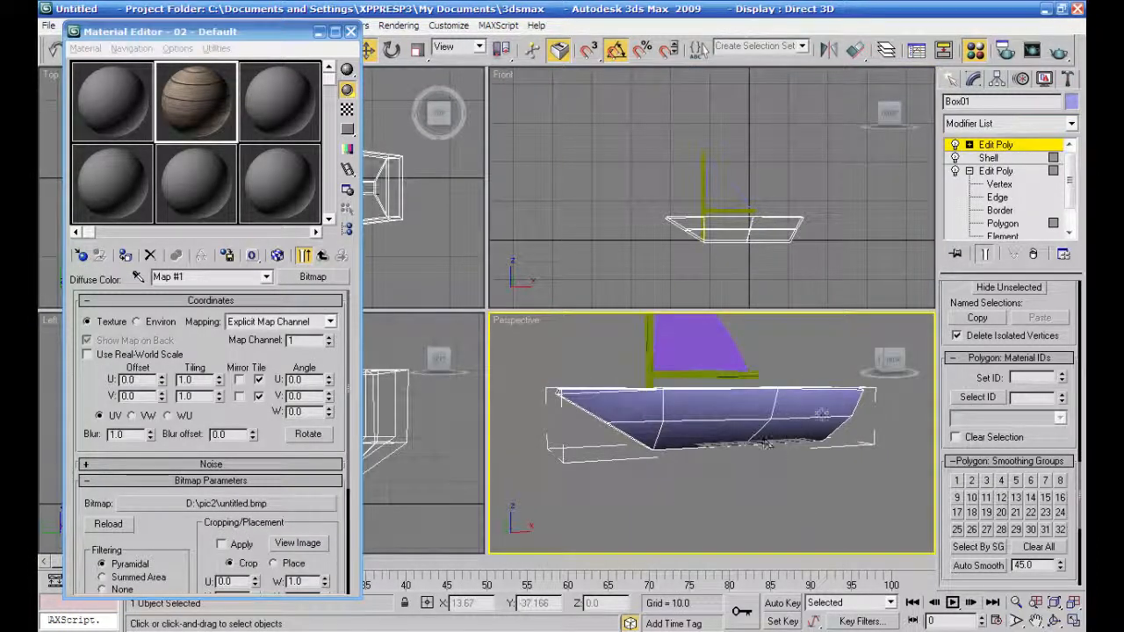
{"action": "middle_click_drag", "start_coordinate": [689, 414], "coordinate": [724, 466], "text": "alt"}
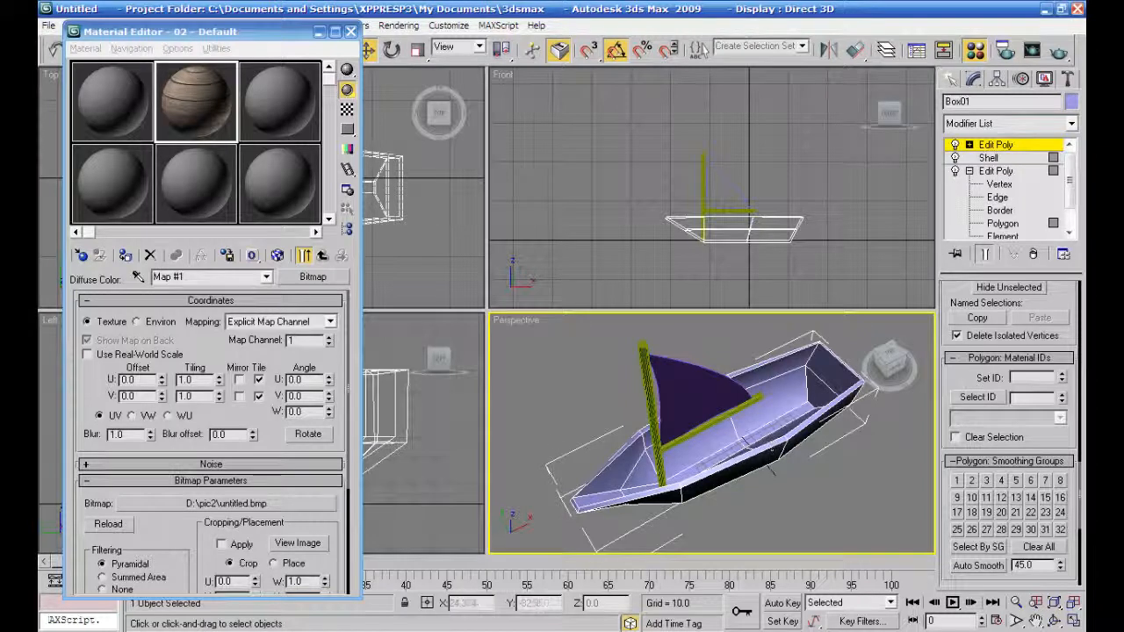
{"action": "left_click", "coordinate": [199, 117]}
{"action": "left_click_drag", "start_coordinate": [258, 116], "coordinate": [260, 120]}
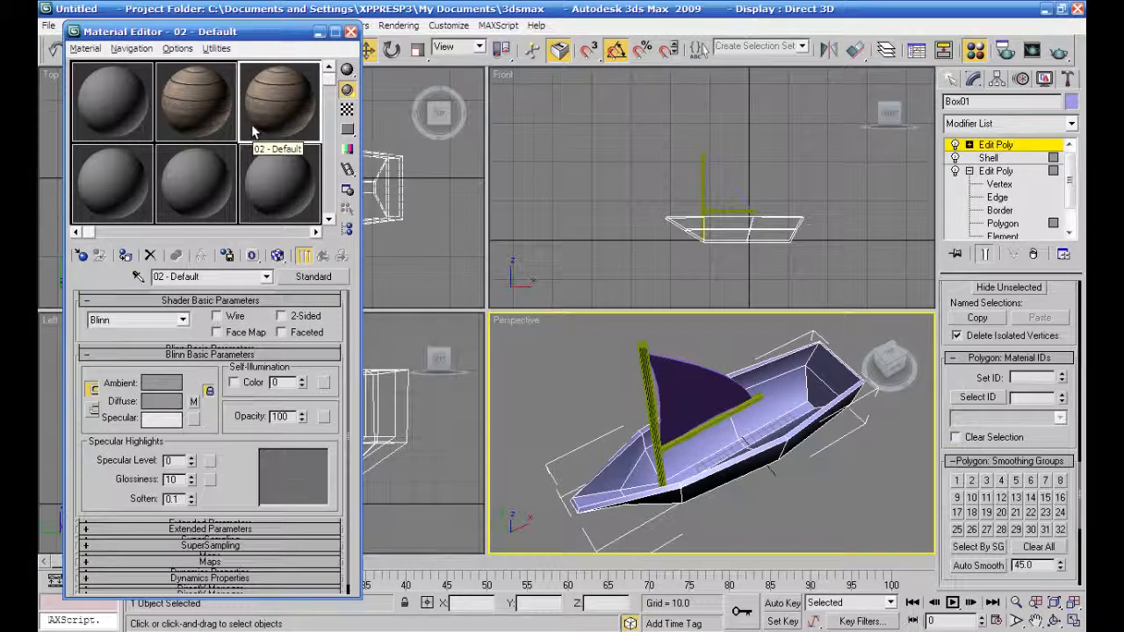
- Set the diffuse color of the 07 - Default material to dark brown (RGB 97, 86, 75), sampled from the wood plank material
{"action": "left_click", "coordinate": [105, 180]}
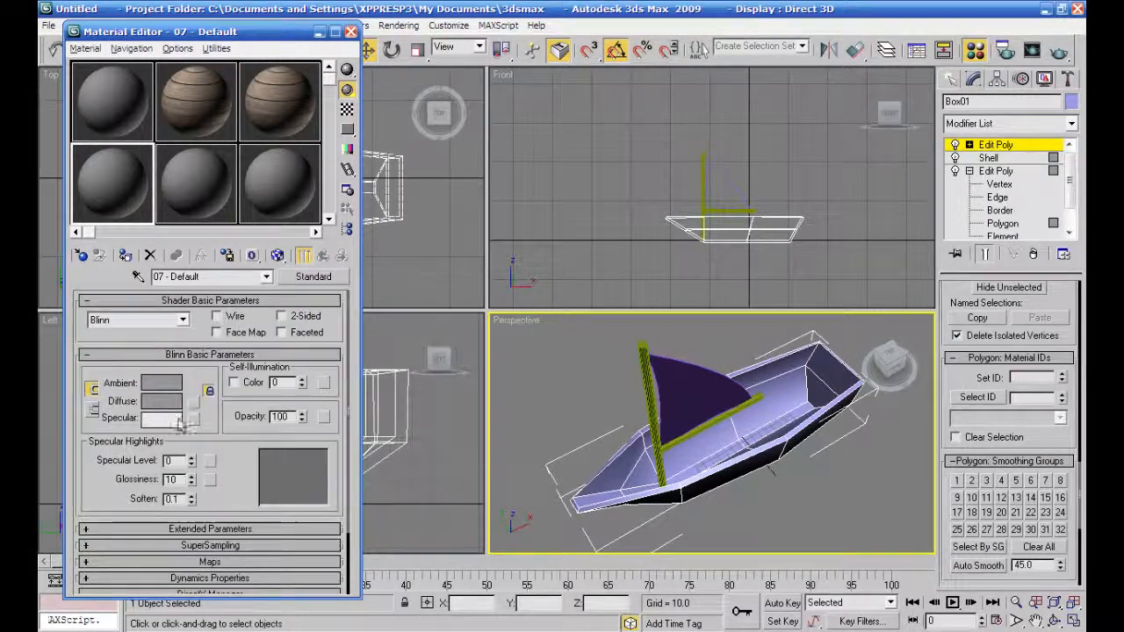
{"action": "left_click", "coordinate": [175, 406]}
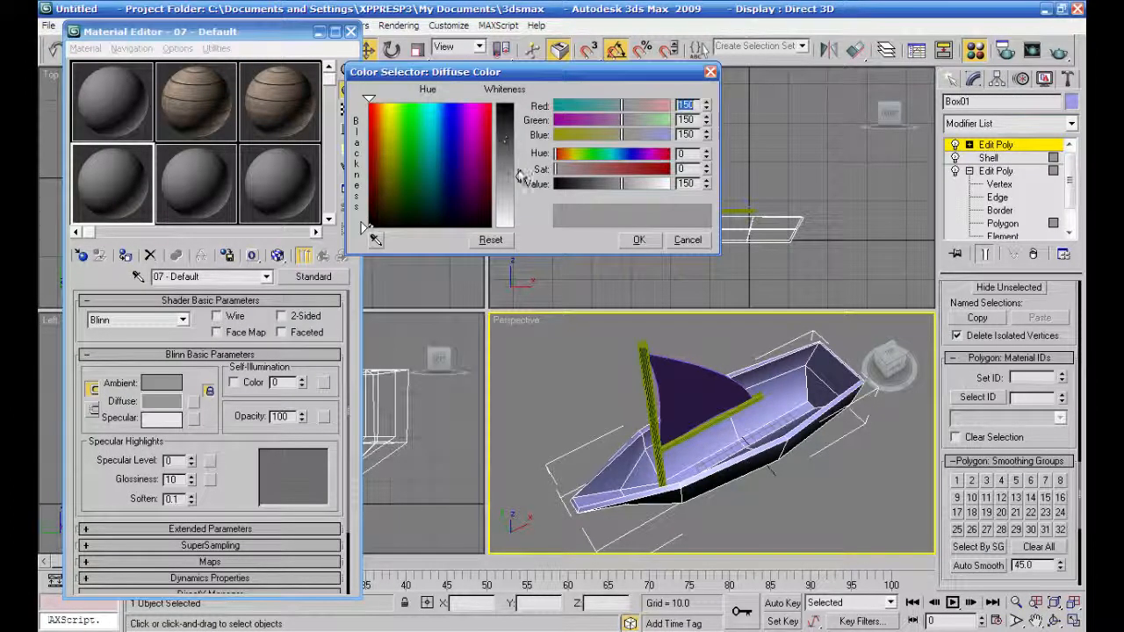
{"action": "left_click_drag", "start_coordinate": [520, 178], "coordinate": [519, 230]}
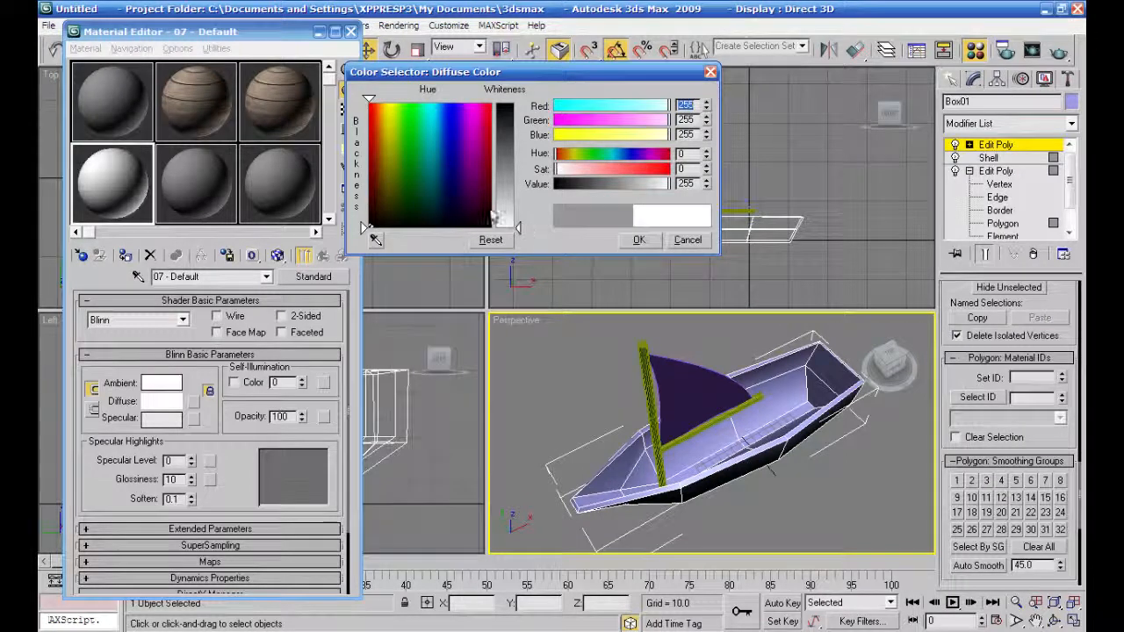
{"action": "left_click", "coordinate": [374, 239]}
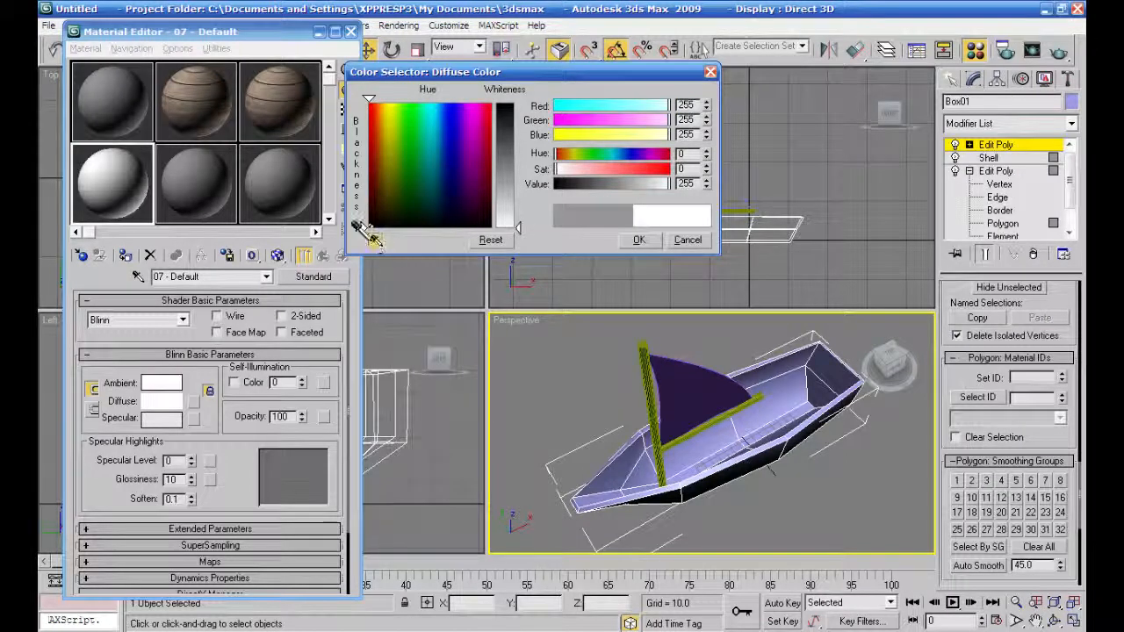
{"action": "left_click", "coordinate": [202, 105]}
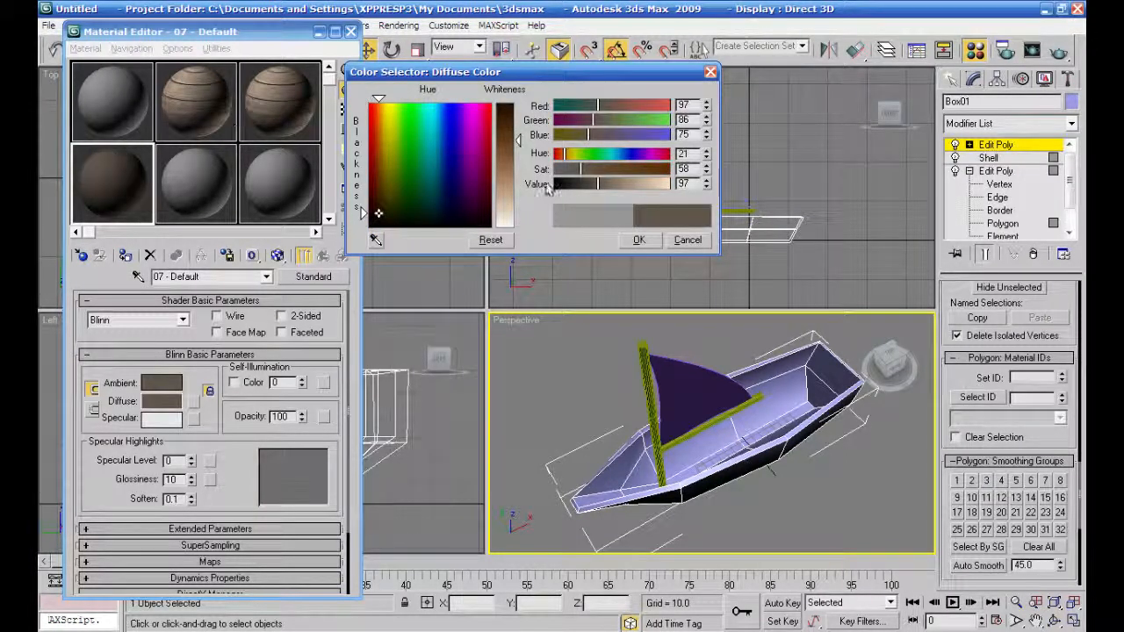
{"action": "left_click", "coordinate": [632, 241]}
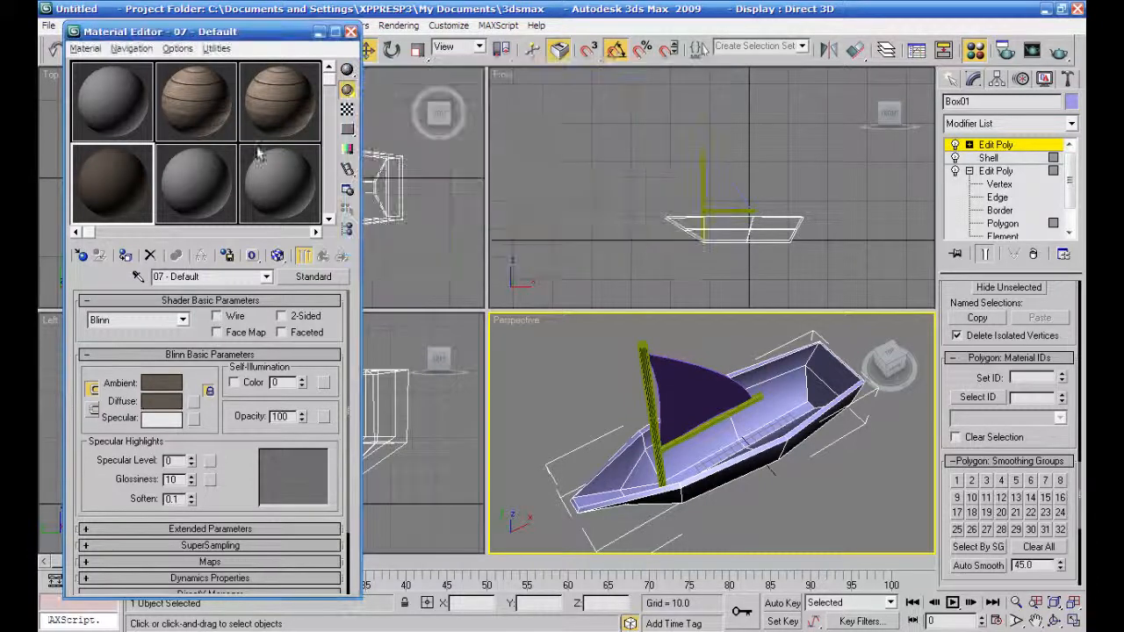
- Return to the Multi/Sub-Object material and recall the sets "الحافة" and "داخلي" to check their material IDs
{"action": "left_click", "coordinate": [134, 120]}
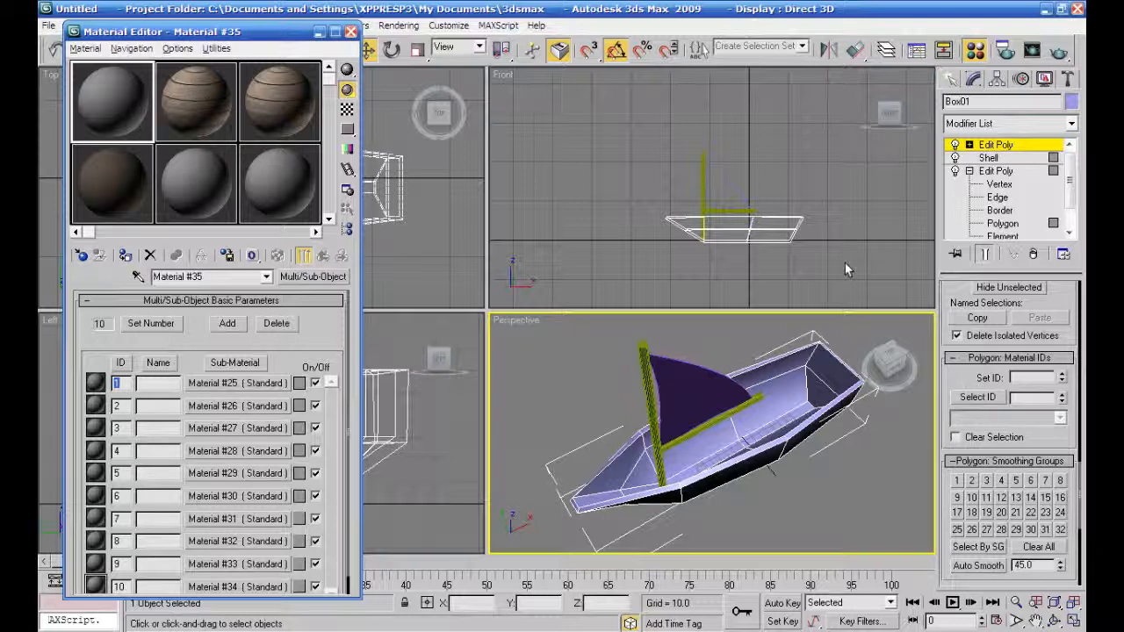
{"action": "left_click", "coordinate": [803, 50]}
{"action": "left_click", "coordinate": [803, 51]}
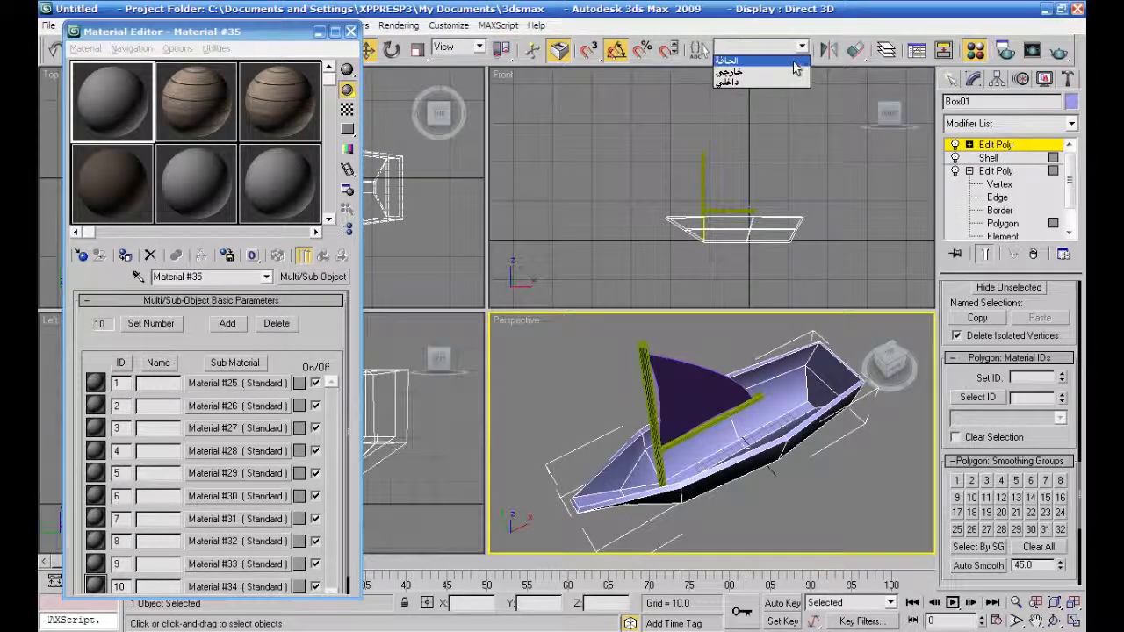
{"action": "left_click", "coordinate": [792, 63]}
{"action": "left_click", "coordinate": [802, 46]}
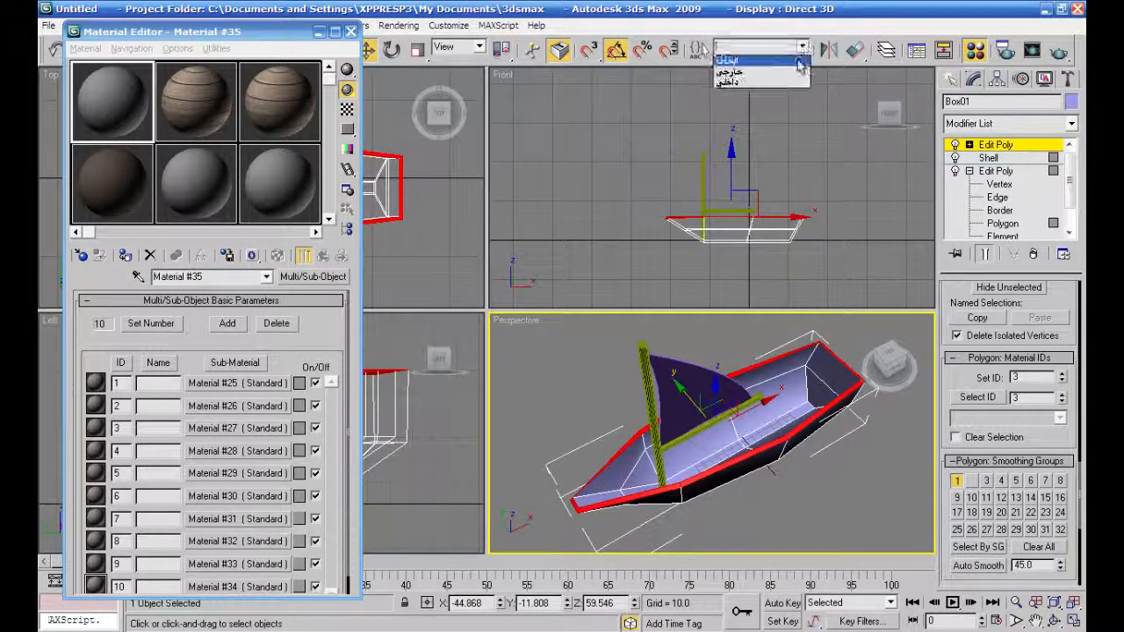
{"action": "left_click", "coordinate": [790, 81]}
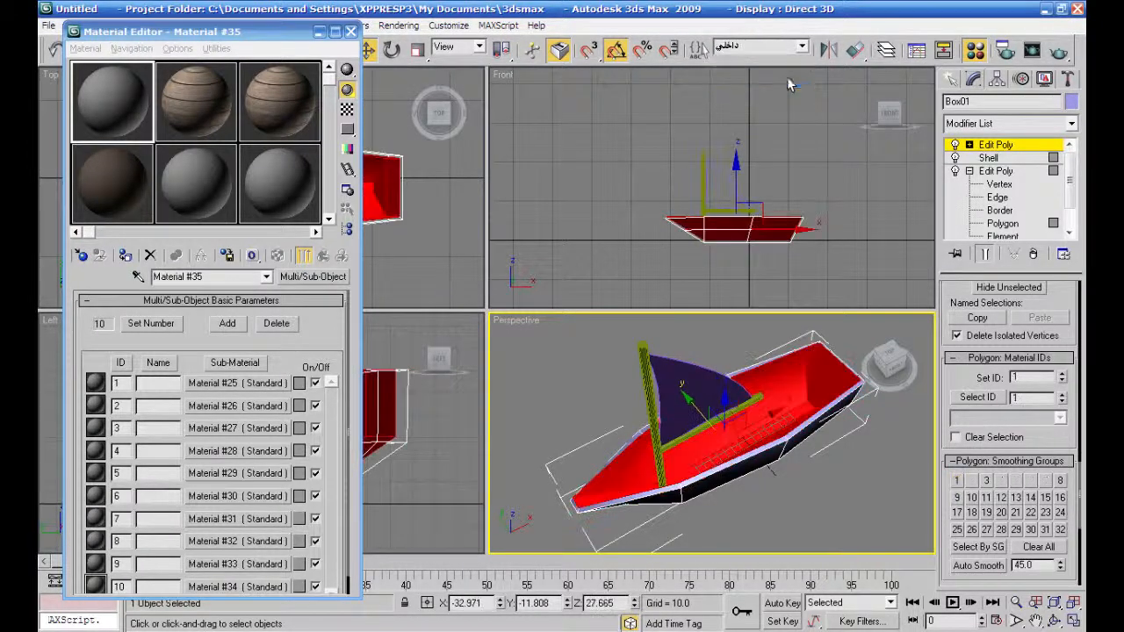
- Instance the dark brown material into ID 1 and the two wood plank materials into IDs 2 and 3 of the Multi/Sub-Object material
{"action": "left_click_drag", "start_coordinate": [113, 182], "coordinate": [204, 388]}
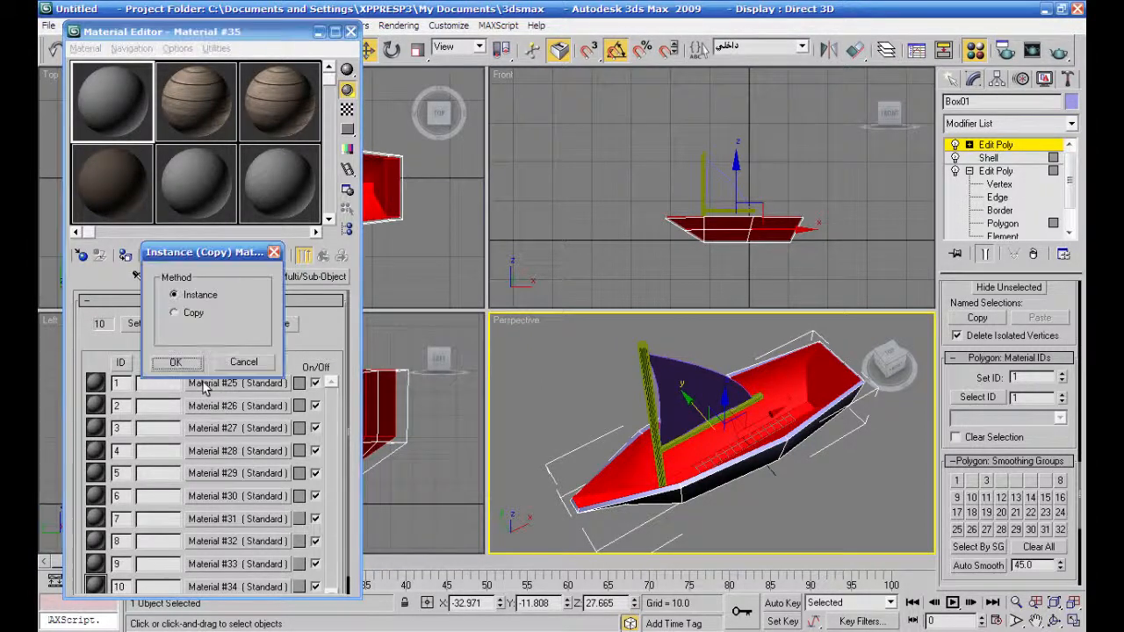
{"action": "left_click", "coordinate": [189, 362]}
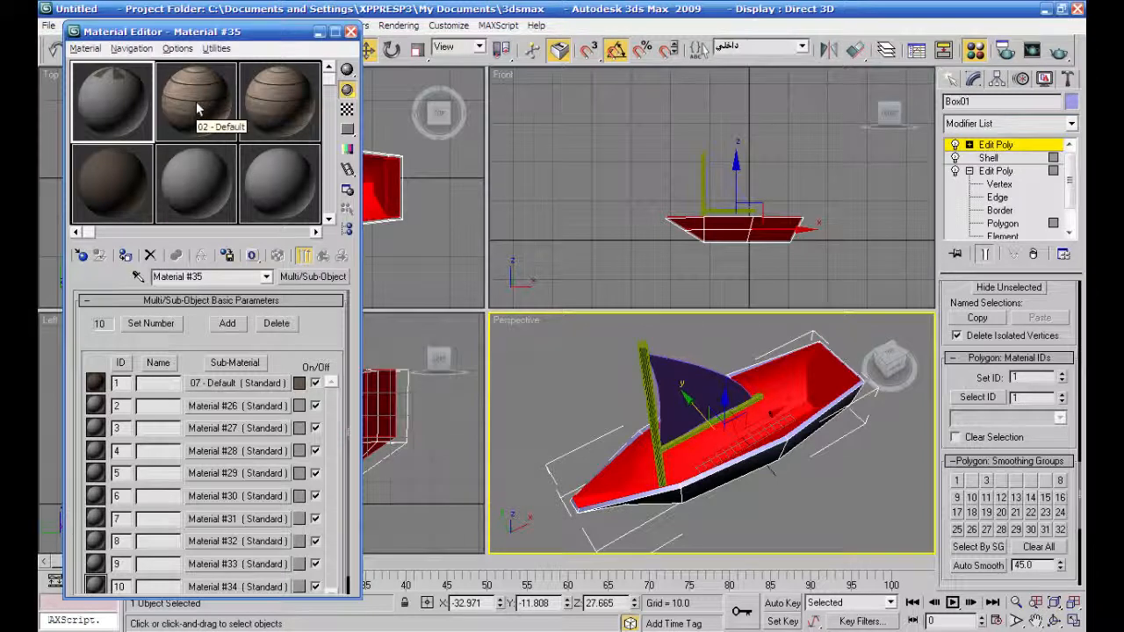
{"action": "left_click_drag", "start_coordinate": [197, 109], "coordinate": [197, 409]}
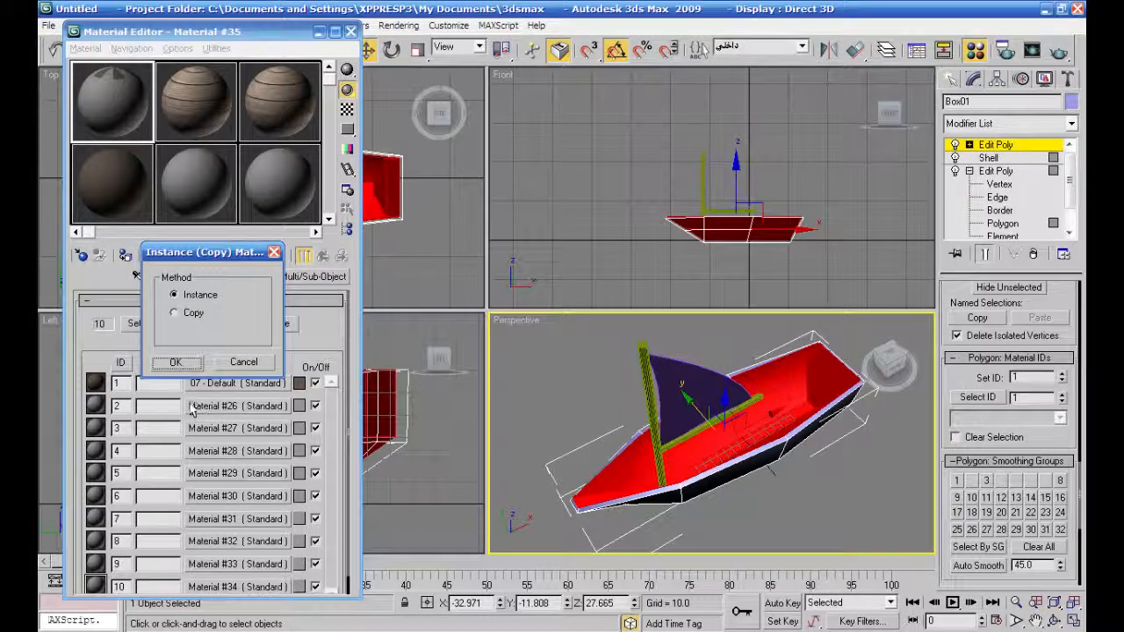
{"action": "left_click", "coordinate": [176, 363]}
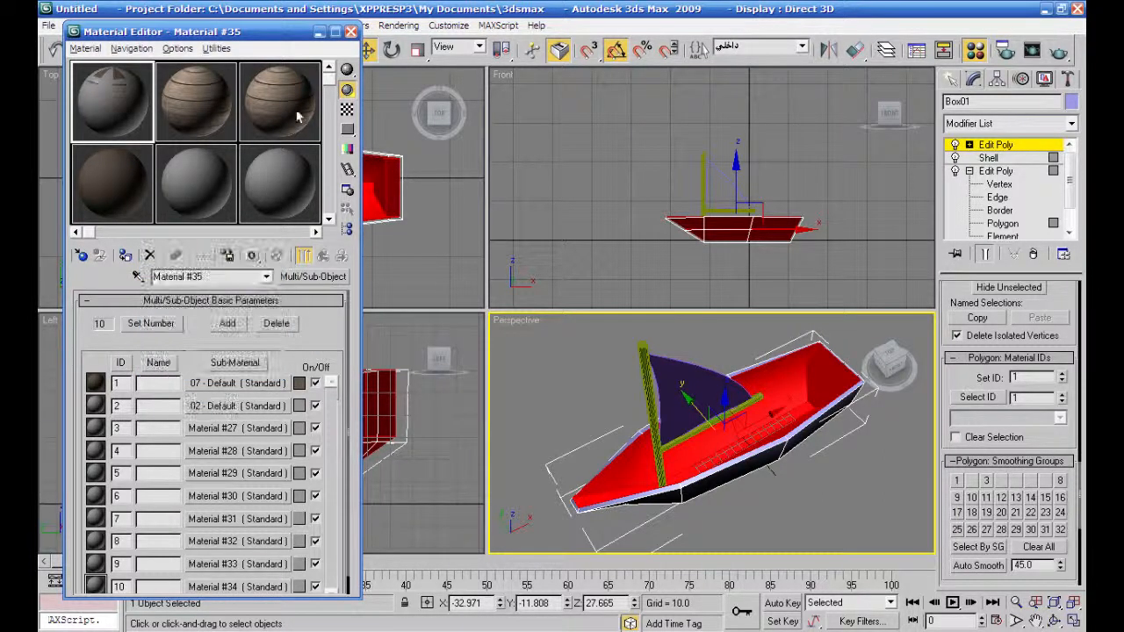
{"action": "left_click_drag", "start_coordinate": [290, 87], "coordinate": [235, 434]}
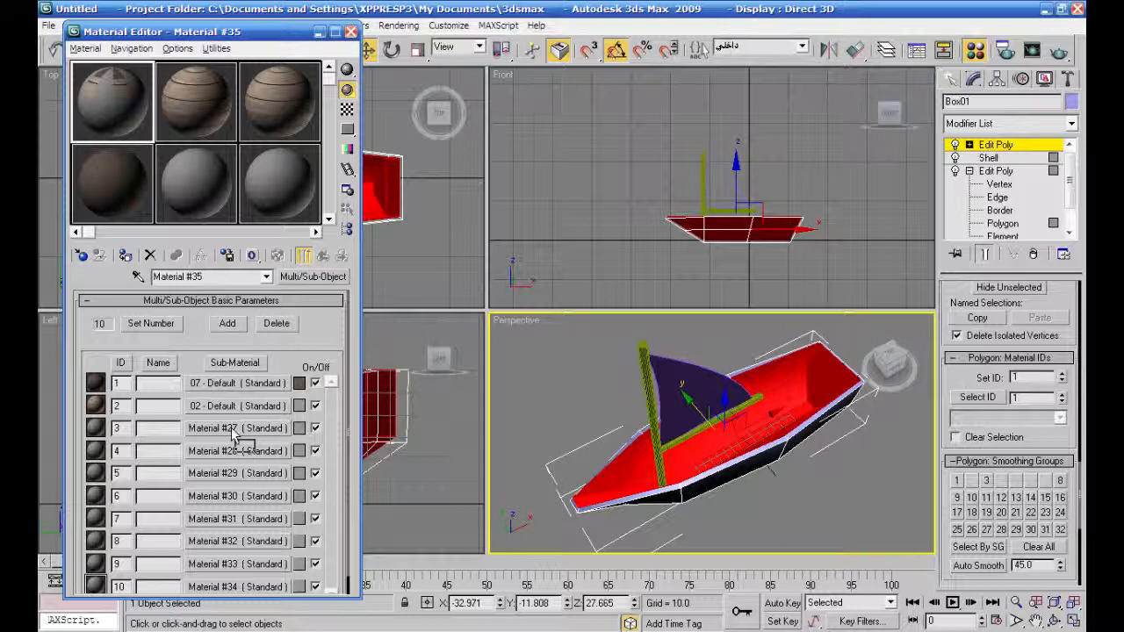
{"action": "left_click_drag", "start_coordinate": [234, 435], "coordinate": [228, 429]}
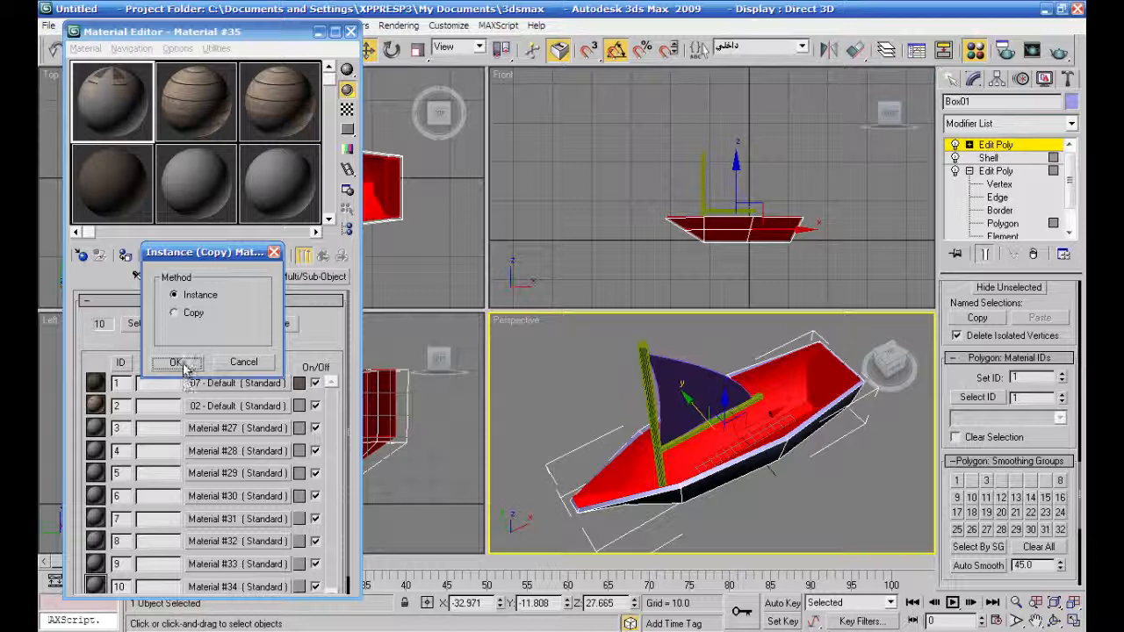
{"action": "left_click", "coordinate": [178, 364]}
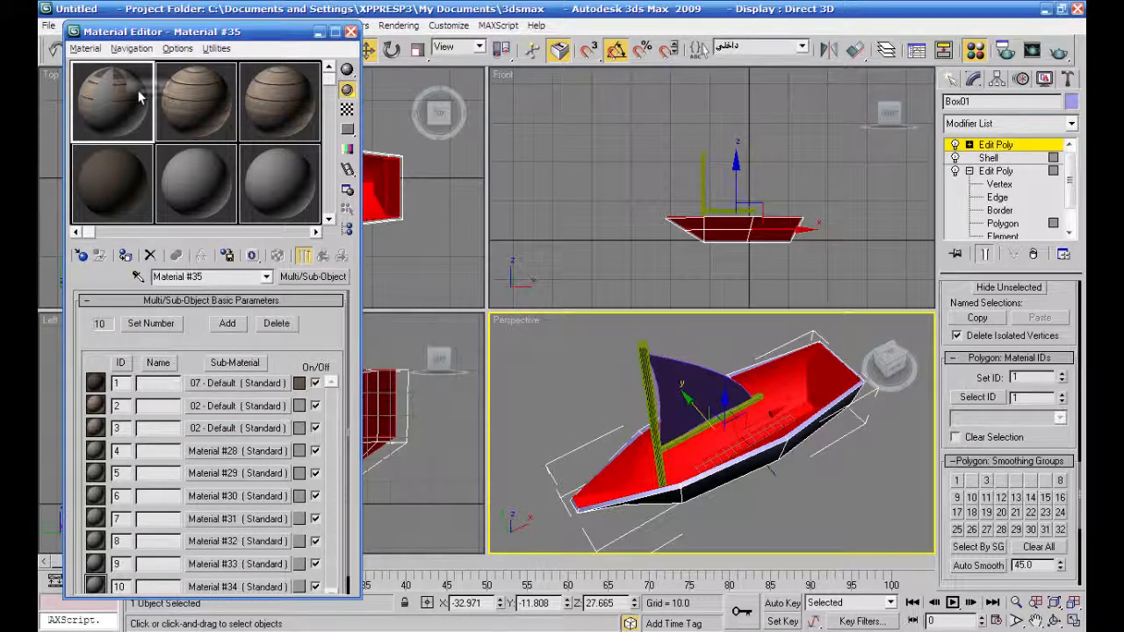
- Assign the Multi/Sub-Object material to the whole hull and display its wood plank maps in the viewport
{"action": "left_click", "coordinate": [498, 345]}
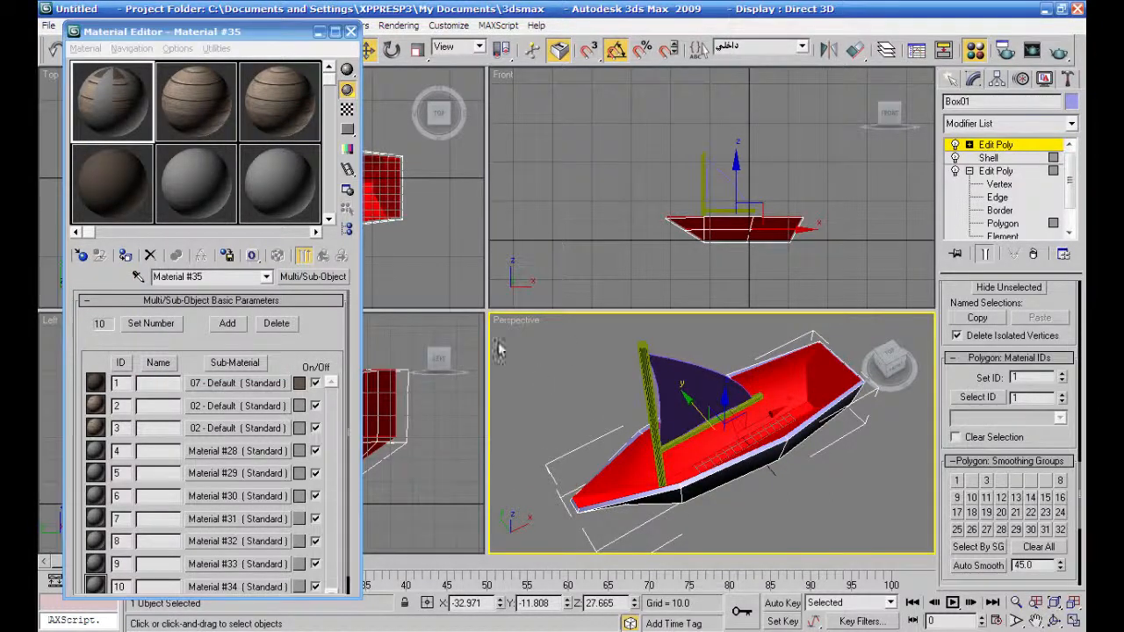
{"action": "left_click", "coordinate": [124, 97]}
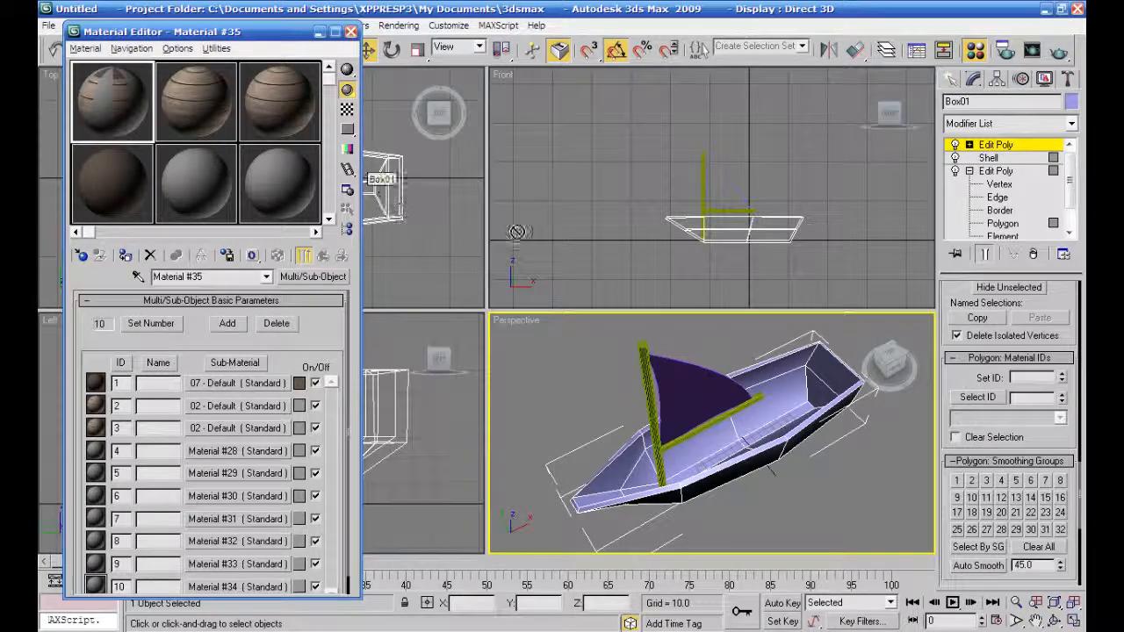
{"action": "left_click_drag", "start_coordinate": [791, 397], "coordinate": [791, 397]}
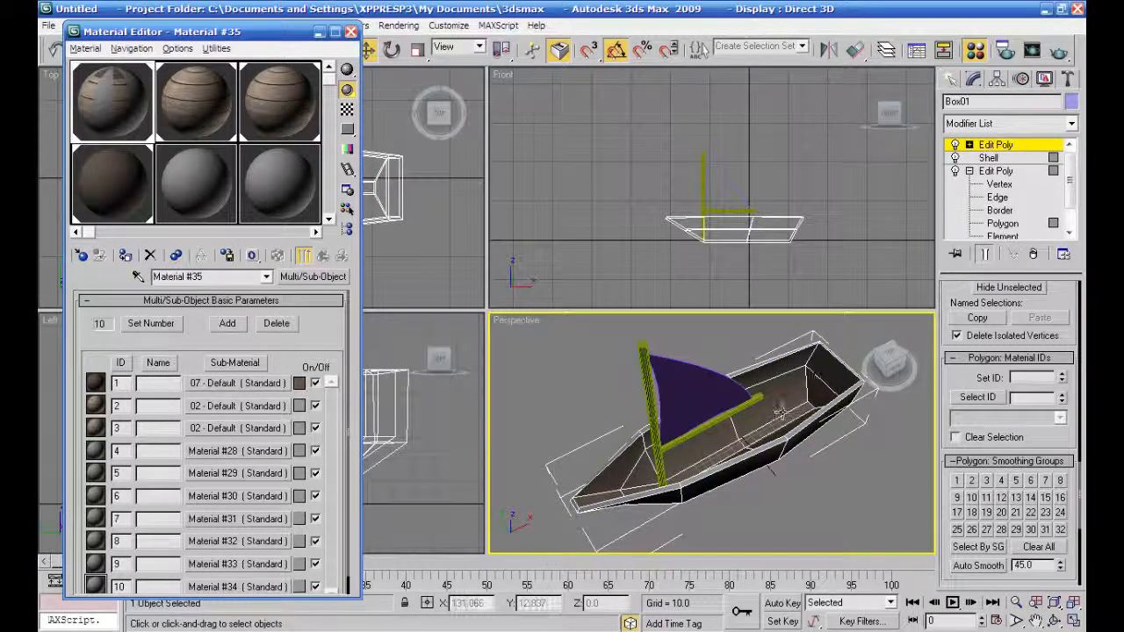
{"action": "middle_click_drag", "start_coordinate": [784, 471], "coordinate": [700, 354]}
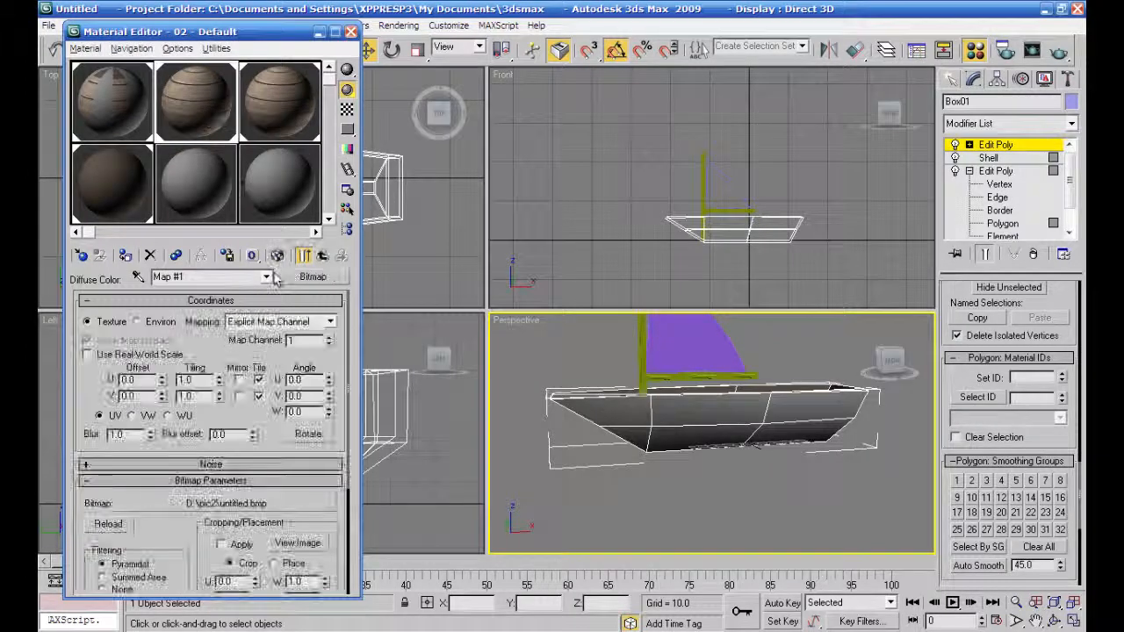
{"action": "left_click", "coordinate": [150, 112]}
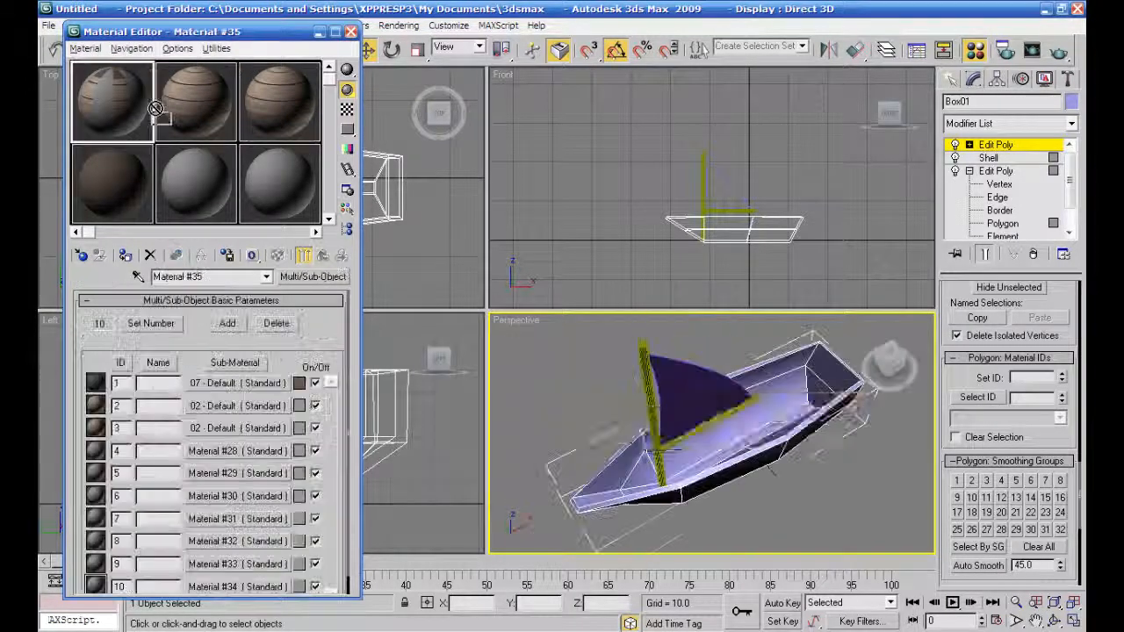
{"action": "left_click", "coordinate": [281, 111]}
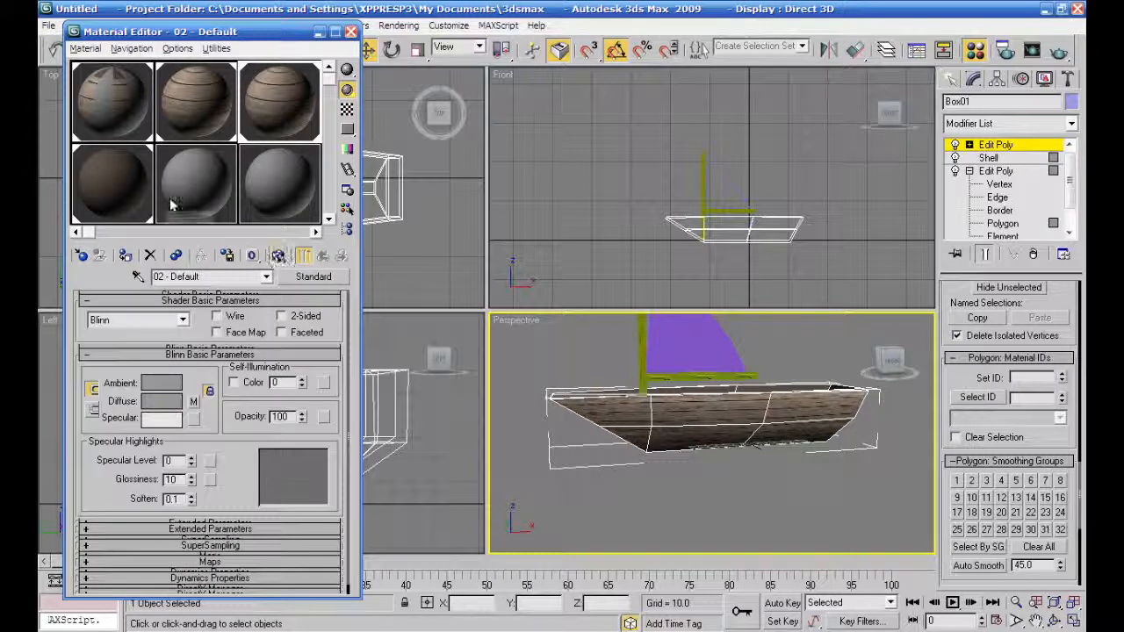
- Display the dark brown 07 - Default material in the viewport and render the hull's outer side in the Perspective view
{"action": "left_click", "coordinate": [116, 186]}
{"action": "left_click", "coordinate": [278, 256]}
{"action": "middle_click_drag", "start_coordinate": [609, 462], "coordinate": [674, 431], "text": "alt"}
{"action": "scroll", "coordinate": [650, 497], "scroll_direction": "up", "scroll_amount": 5}
{"action": "scroll", "coordinate": [653, 497], "scroll_direction": "down", "scroll_amount": 3}
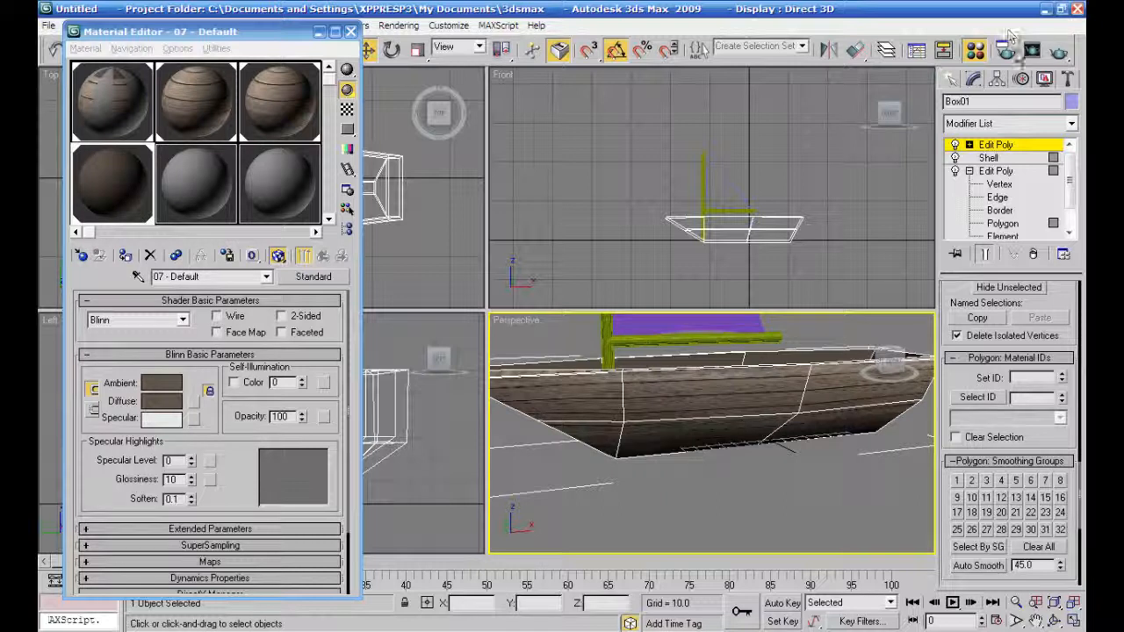
{"action": "left_click", "coordinate": [1059, 51]}
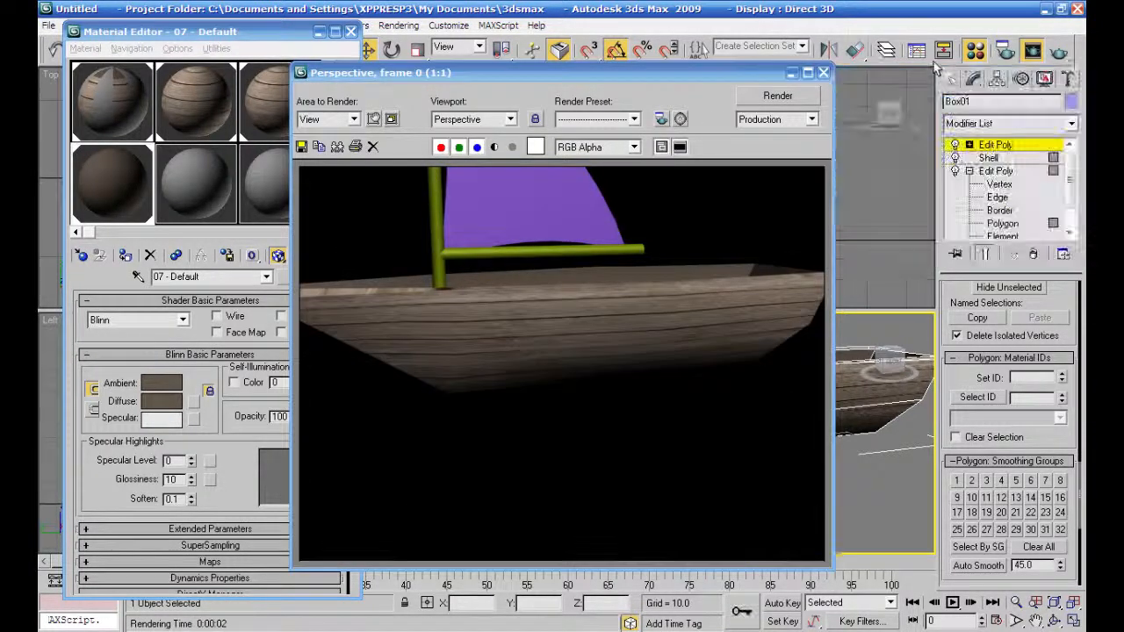
{"action": "left_click", "coordinate": [823, 72]}
- Render a close-up of the hull's rim and inner faces in the Perspective view
{"action": "middle_click_drag", "start_coordinate": [727, 423], "coordinate": [711, 543], "text": "alt"}
{"action": "scroll", "coordinate": [710, 542], "scroll_direction": "up", "scroll_amount": 4}
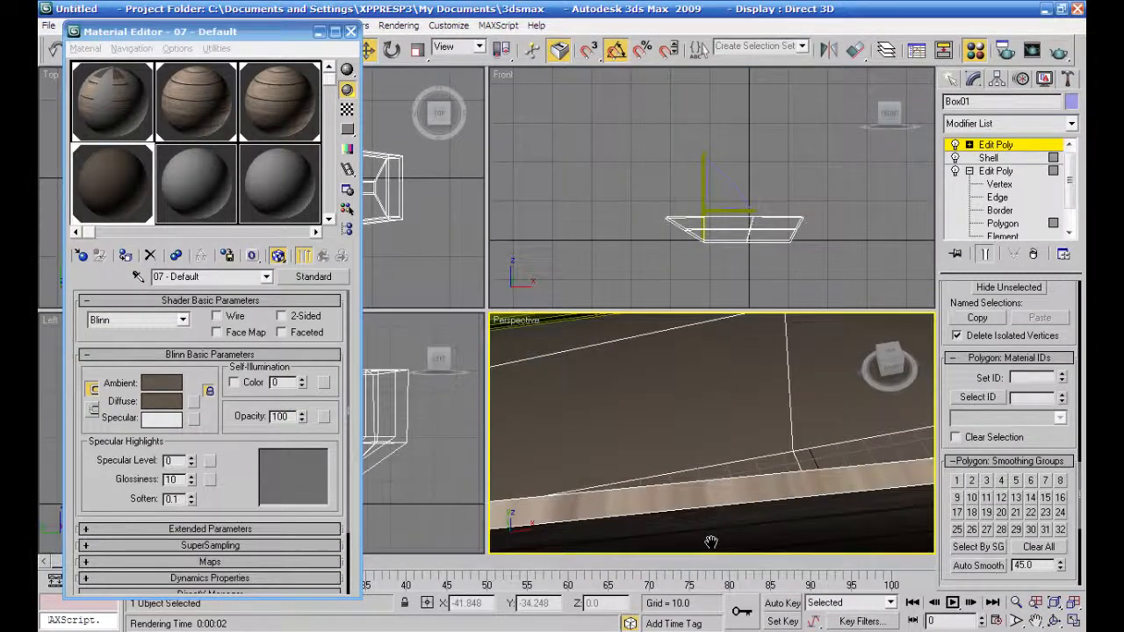
{"action": "left_click", "coordinate": [1059, 55]}
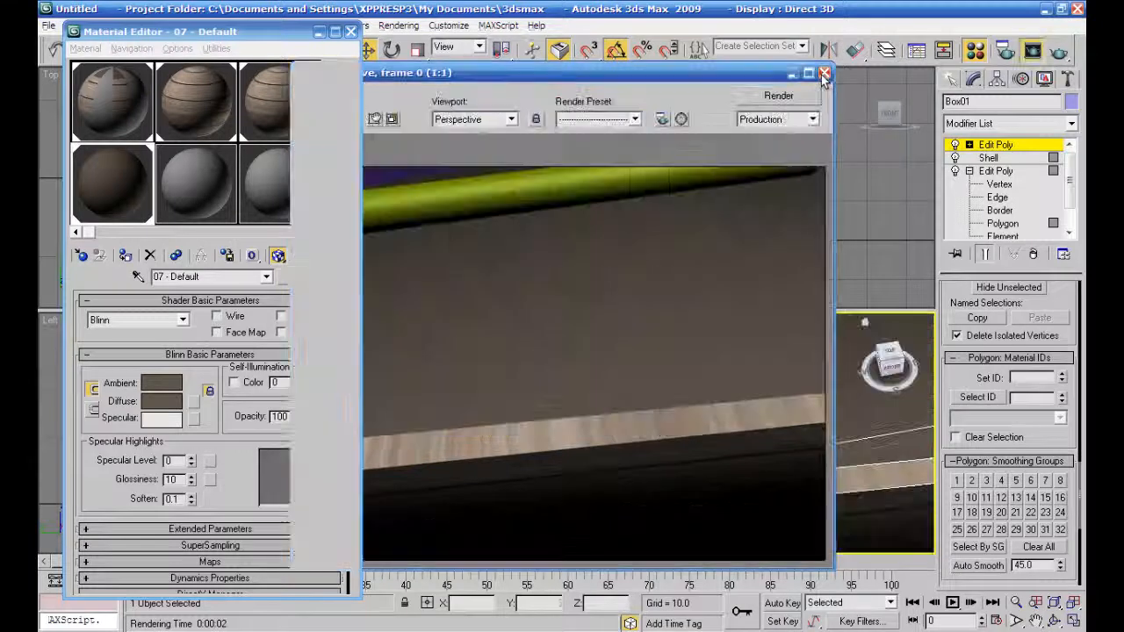
{"action": "left_click", "coordinate": [824, 75]}
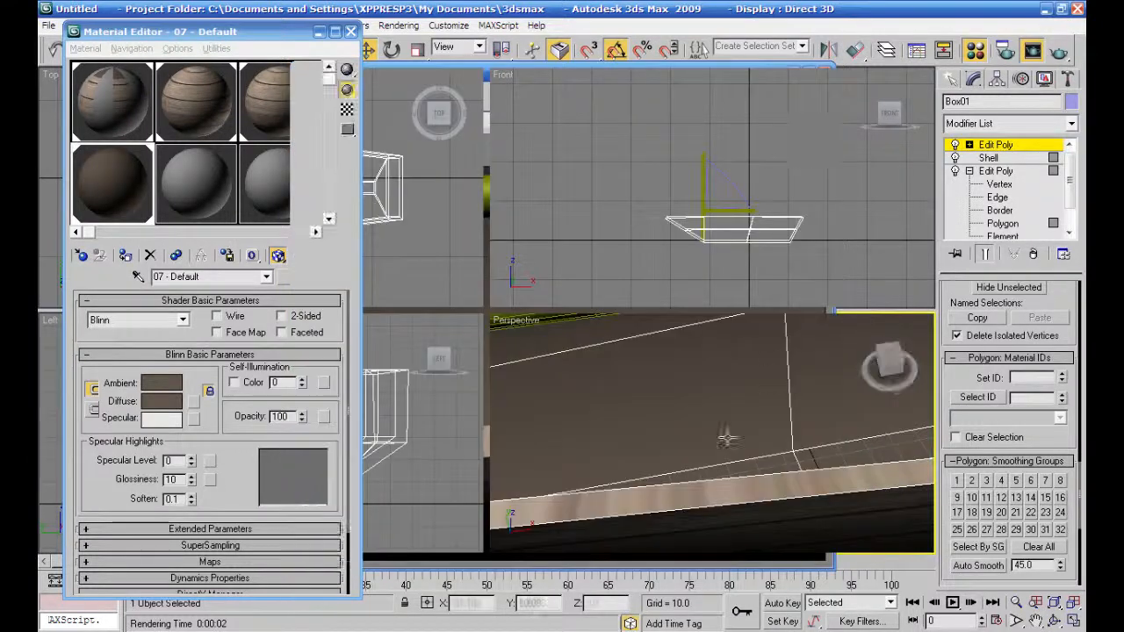
{"action": "scroll", "coordinate": [690, 413], "scroll_direction": "down", "scroll_amount": 3}
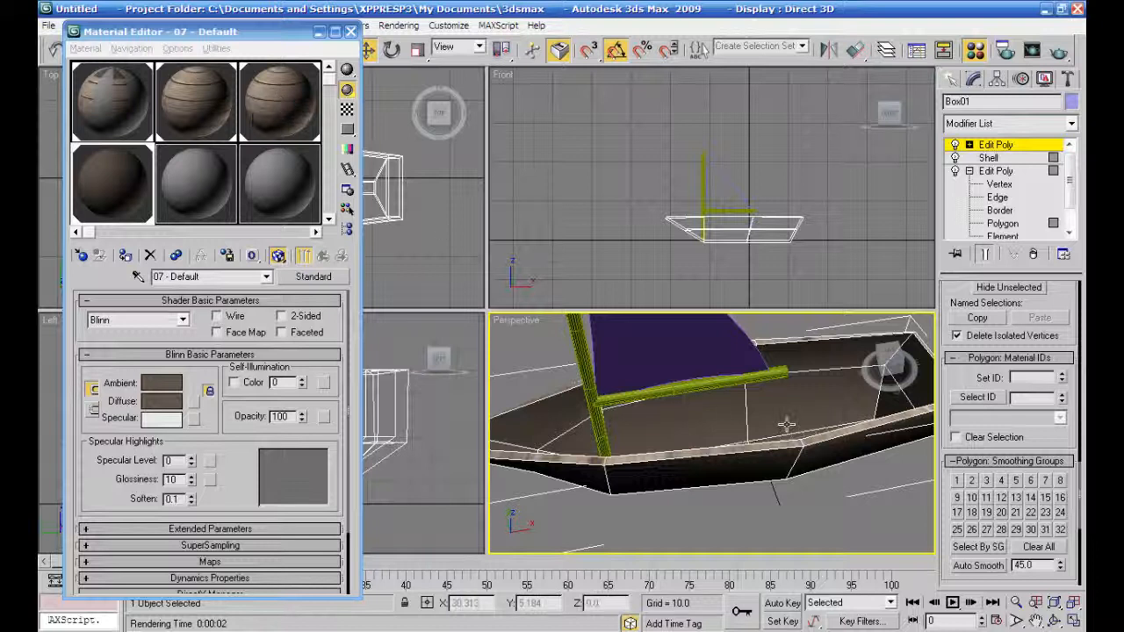
- Review the sub-materials assigned to the Multi/Sub-Object IDs and inspect the second wood plank material
{"action": "left_click", "coordinate": [802, 47]}
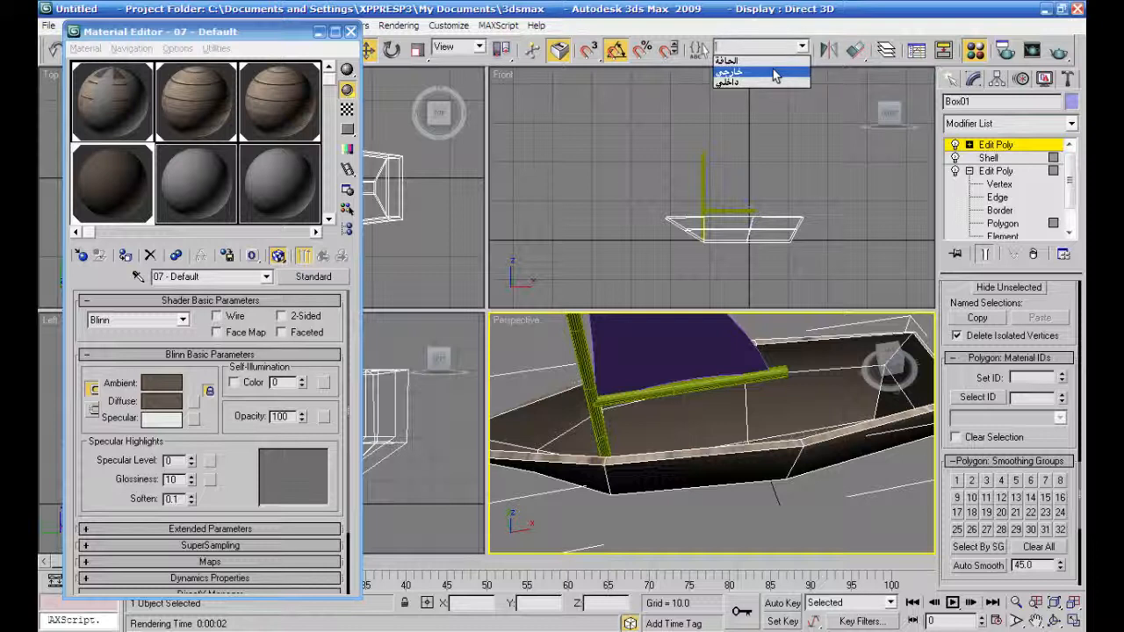
{"action": "left_click", "coordinate": [190, 87]}
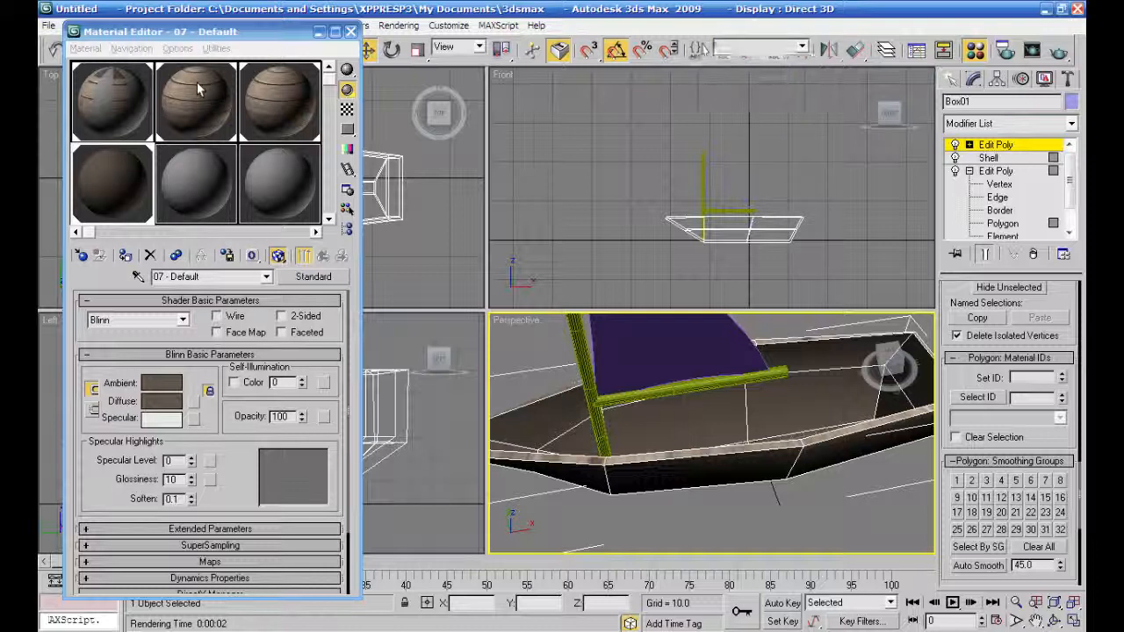
{"action": "left_click", "coordinate": [104, 95]}
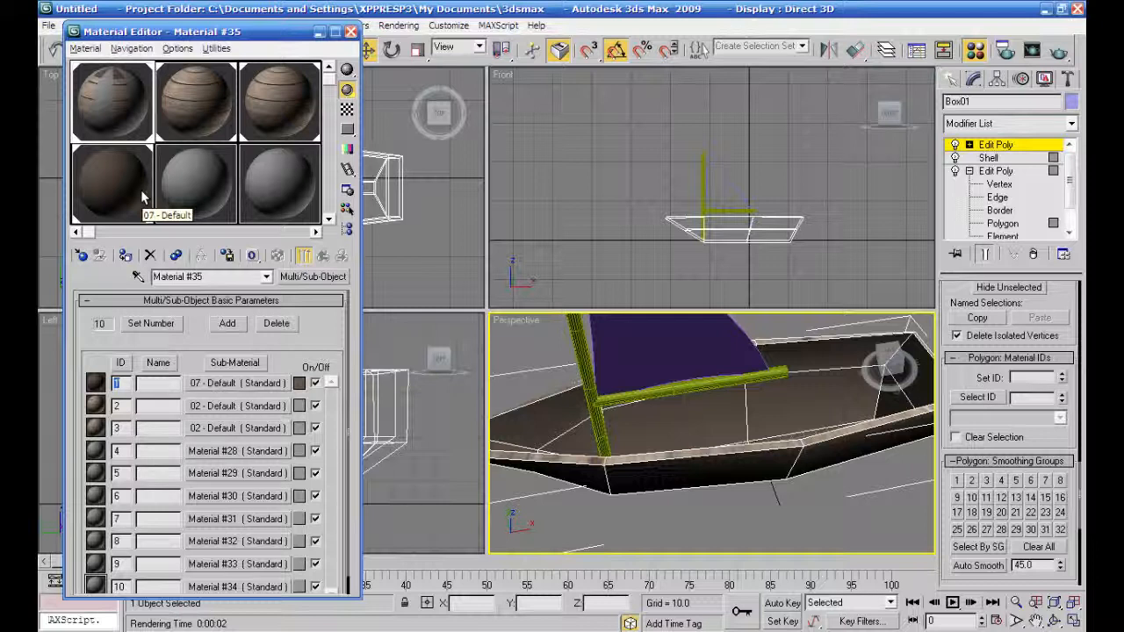
{"action": "left_click", "coordinate": [299, 95]}
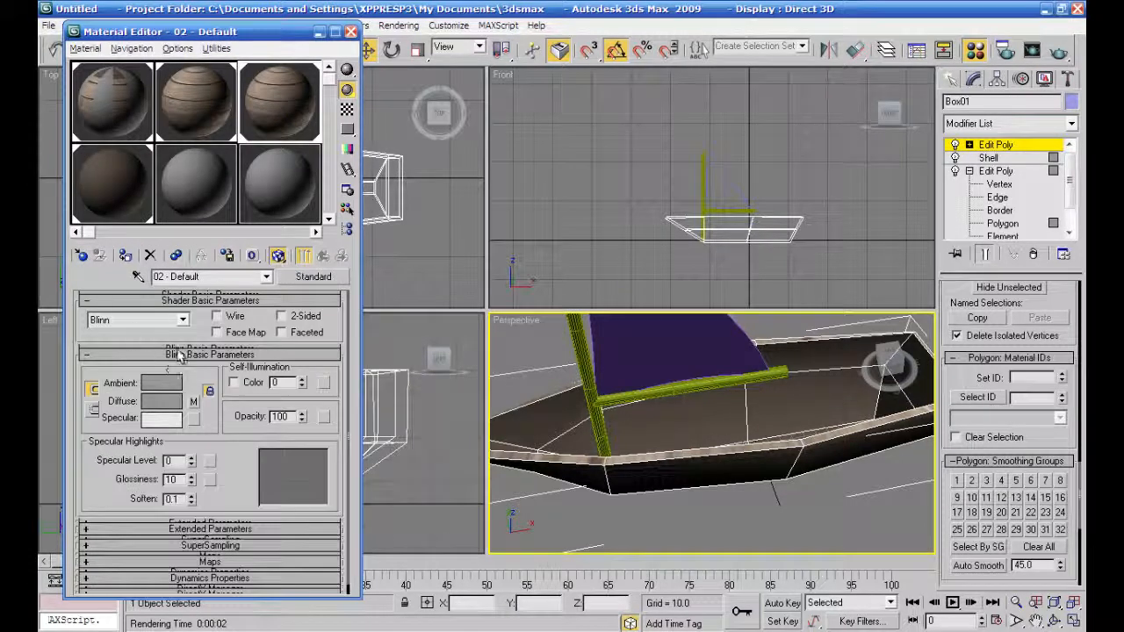
- Recall the rim selection set "الحافة" and apply a UVW Map modifier to those faces
{"action": "left_click", "coordinate": [802, 46]}
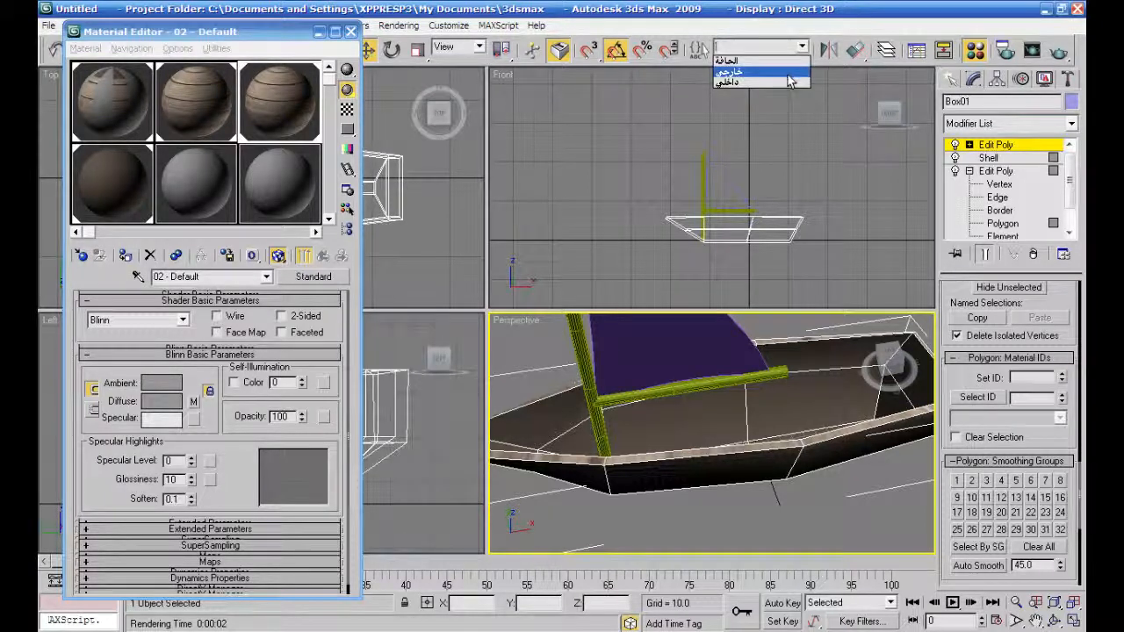
{"action": "left_click", "coordinate": [788, 61]}
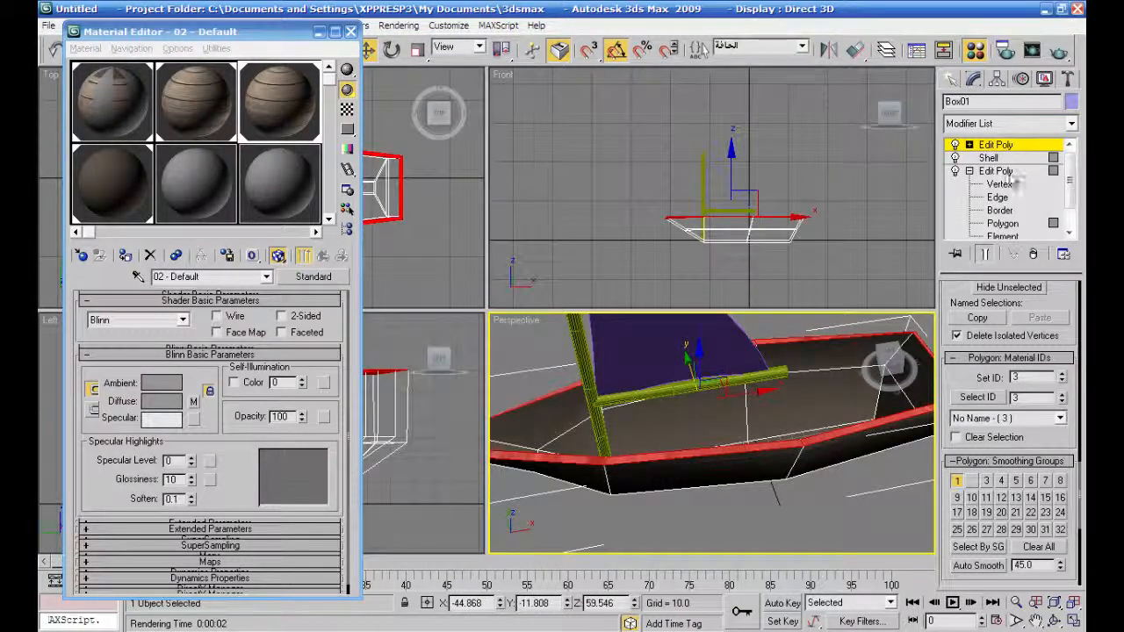
{"action": "left_click", "coordinate": [1072, 124]}
{"action": "left_click_drag", "start_coordinate": [1077, 203], "coordinate": [1070, 500]}
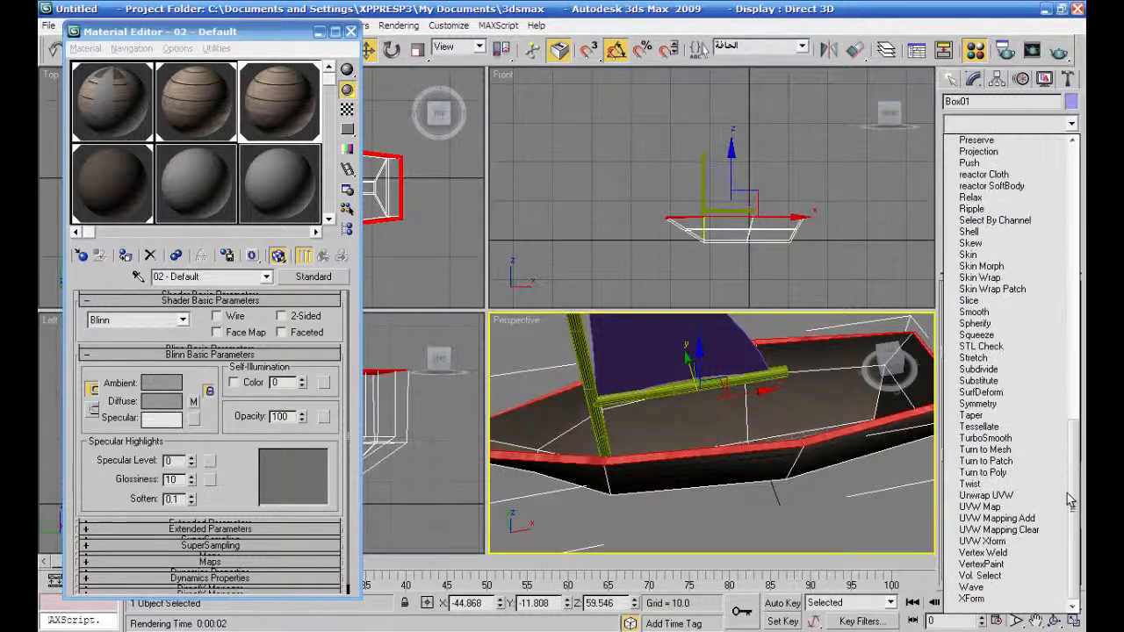
{"action": "left_click", "coordinate": [1013, 507]}
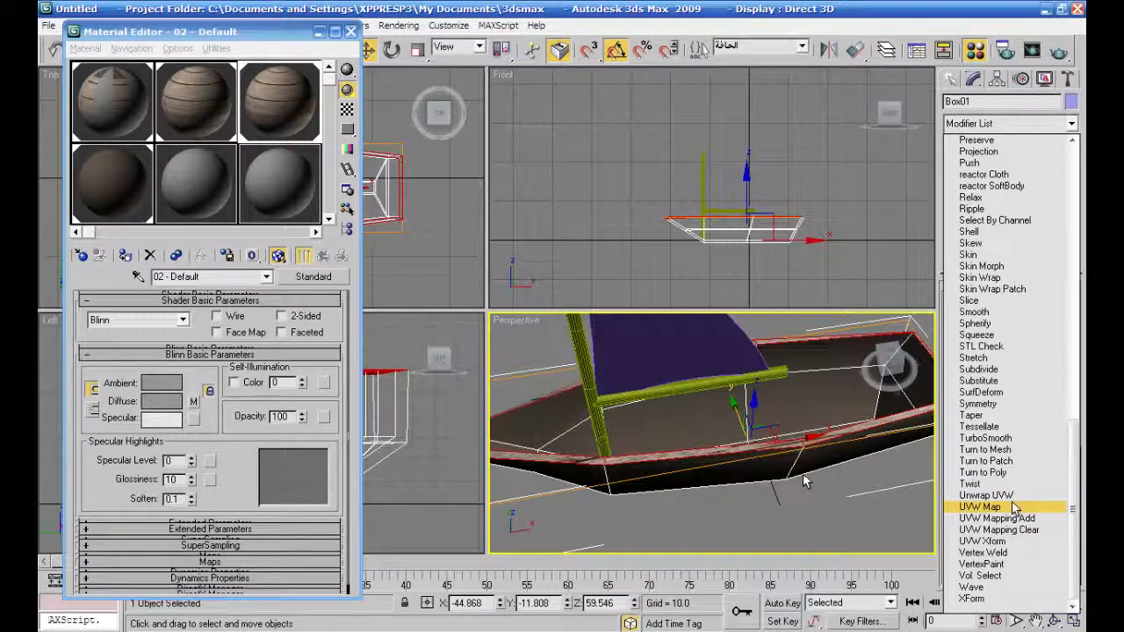
{"action": "left_click", "coordinate": [1014, 508]}
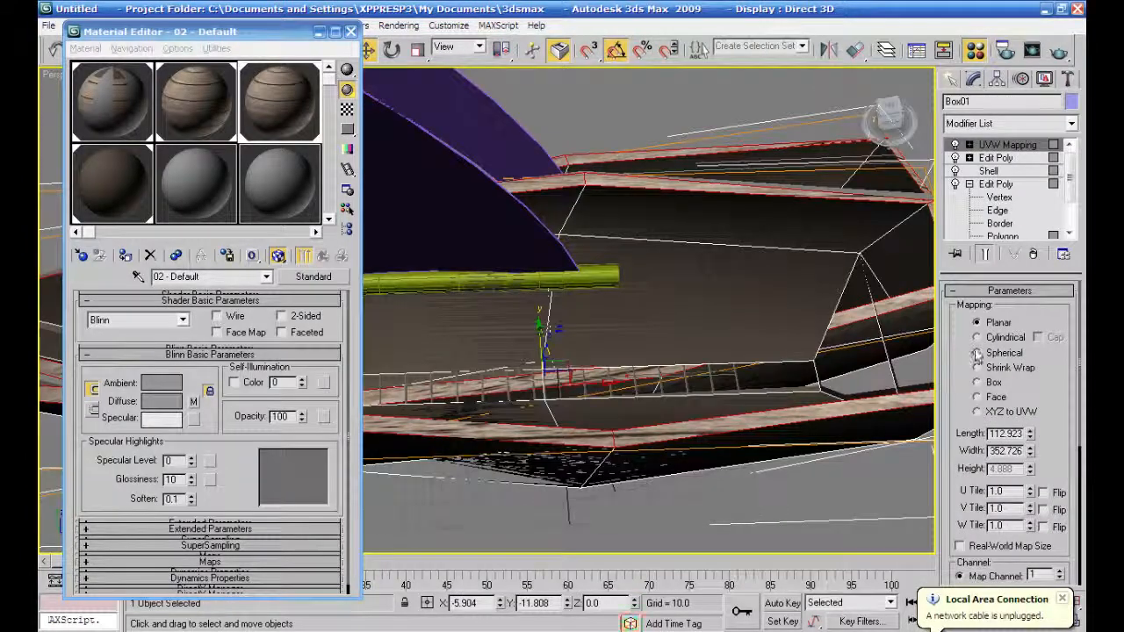
- Scale the rim's planar UVW mapping gizmo along its Y axis
{"action": "left_click", "coordinate": [968, 144]}
{"action": "left_click", "coordinate": [998, 157]}
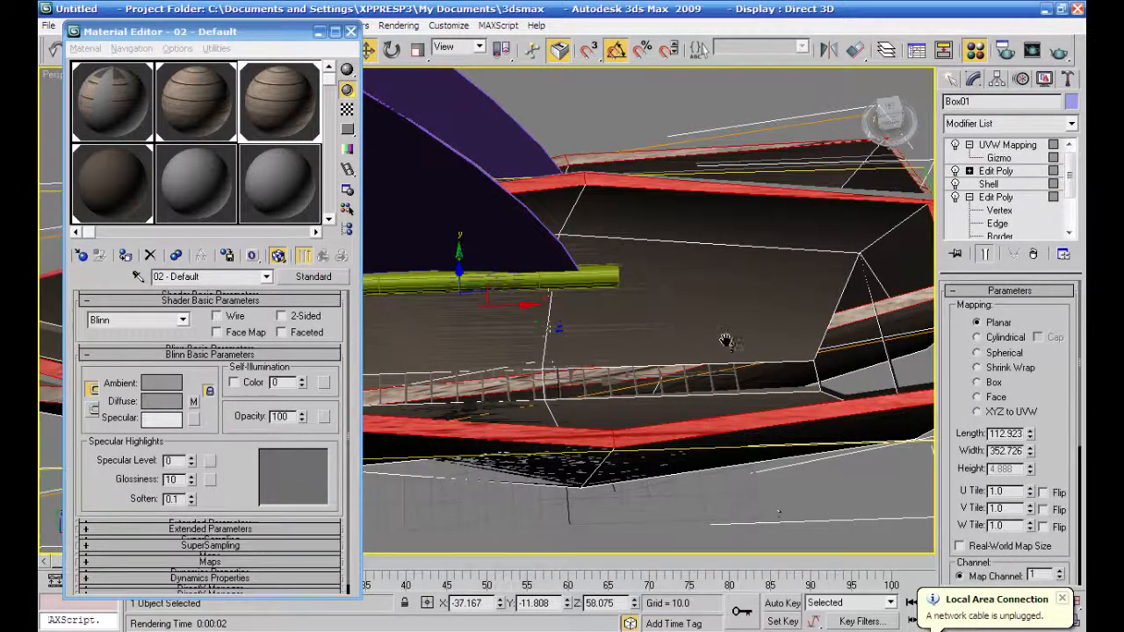
{"action": "scroll", "coordinate": [725, 344], "scroll_direction": "down", "scroll_amount": 3}
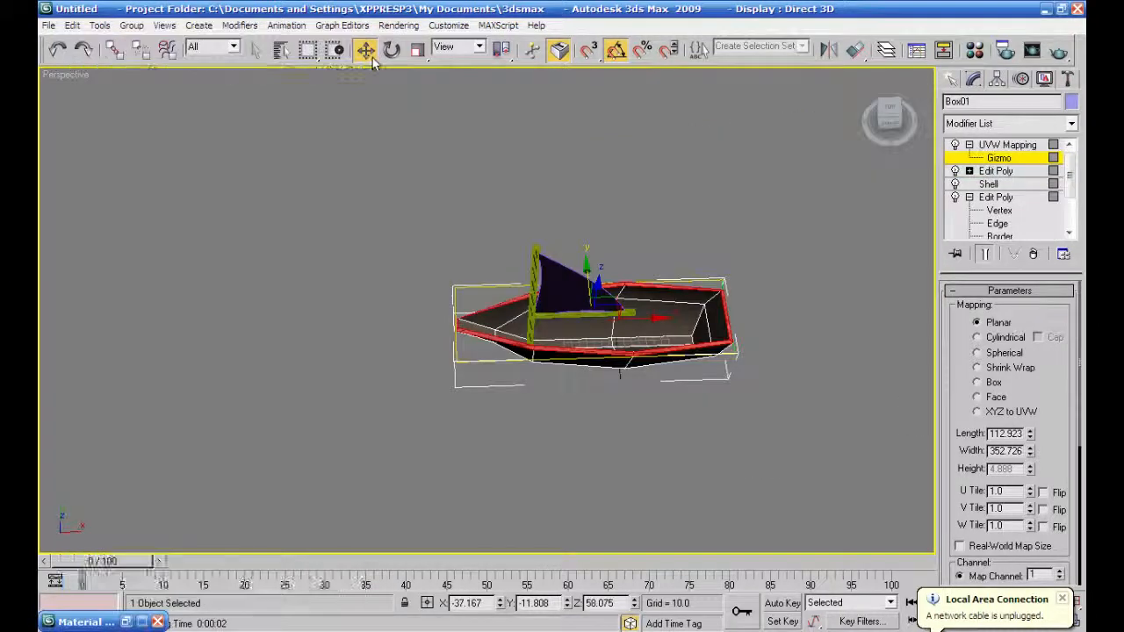
{"action": "left_click", "coordinate": [419, 56]}
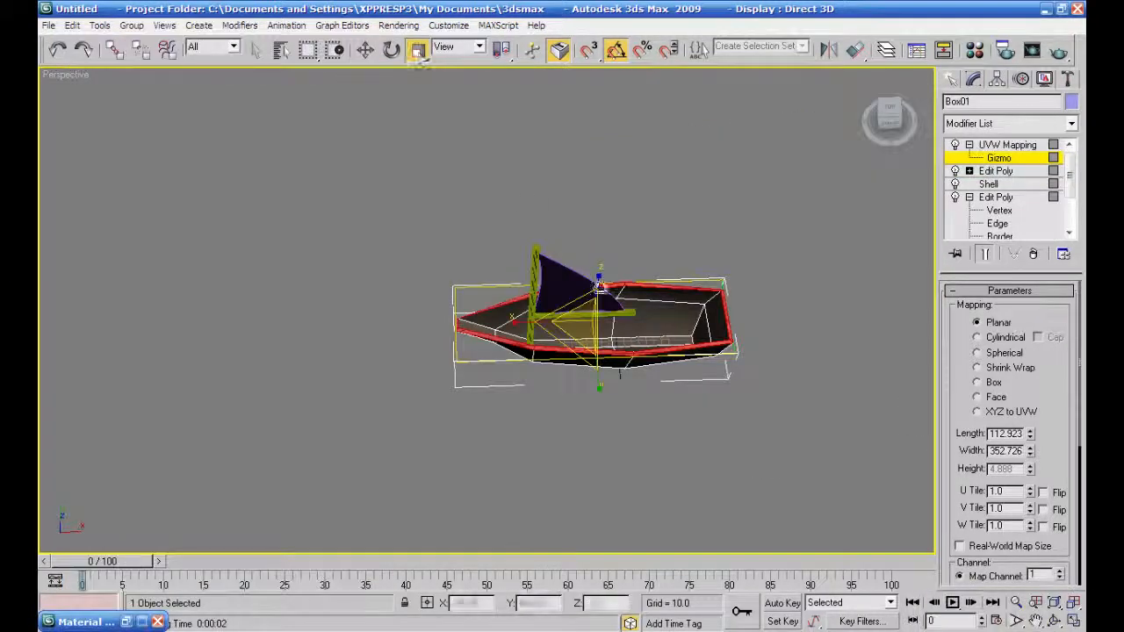
{"action": "middle_click_drag", "start_coordinate": [641, 405], "coordinate": [613, 345], "text": "alt"}
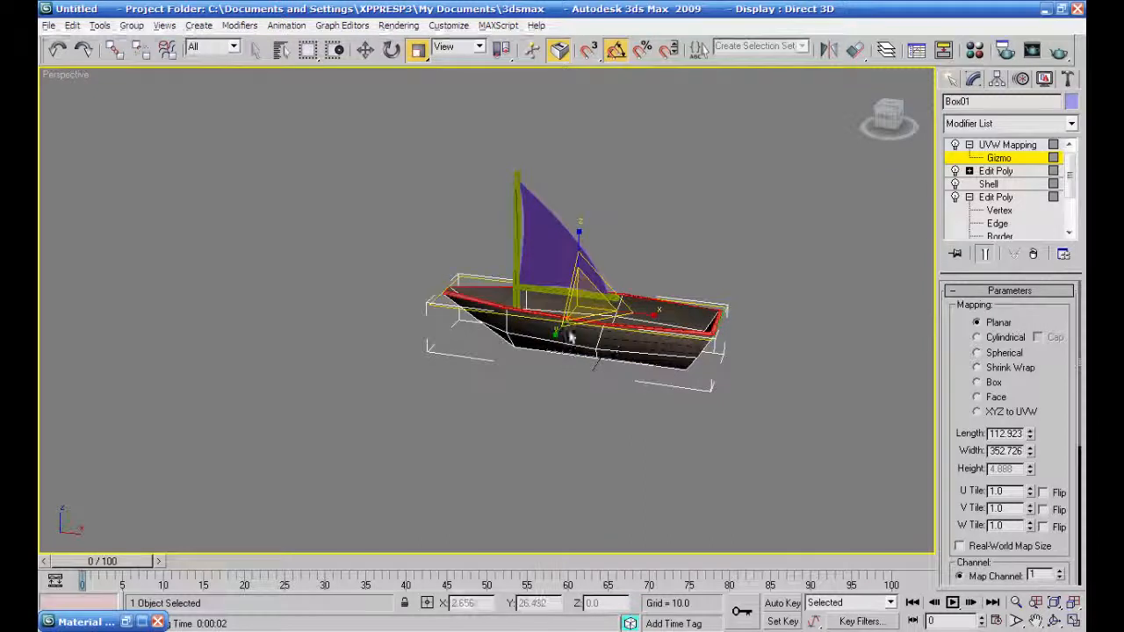
{"action": "left_click_drag", "start_coordinate": [568, 337], "coordinate": [526, 377]}
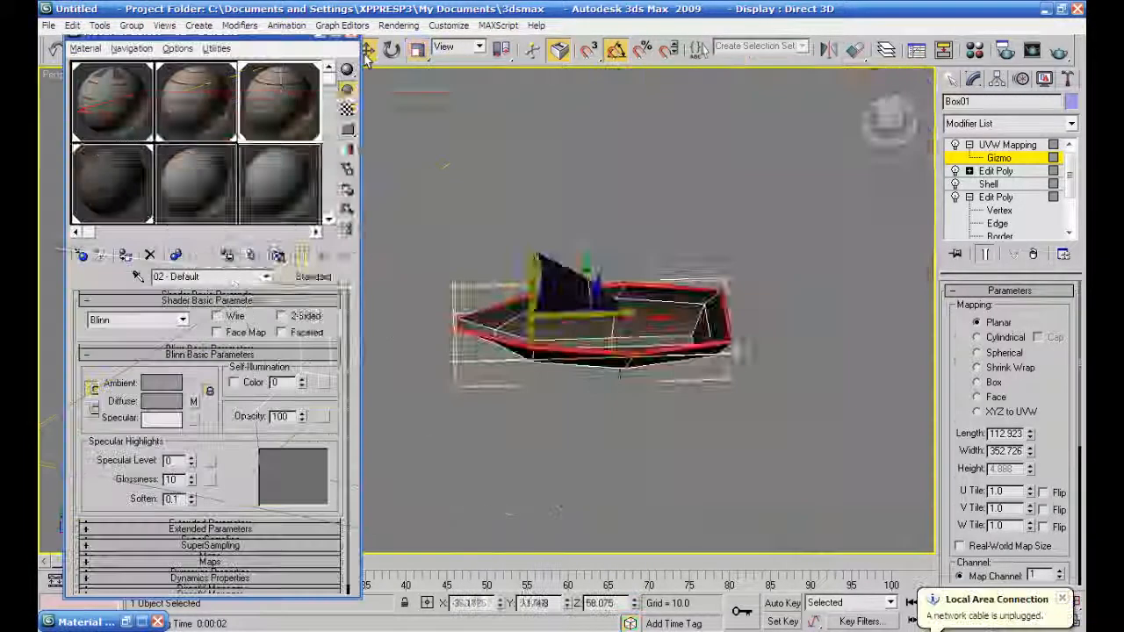
- Inspect the wood grain on the rim up close, readjust the mapping gizmo's Y scale, and exit gizmo editing
{"action": "scroll", "coordinate": [571, 377], "scroll_direction": "up", "scroll_amount": 5}
{"action": "middle_click_drag", "start_coordinate": [572, 377], "coordinate": [341, 389]}
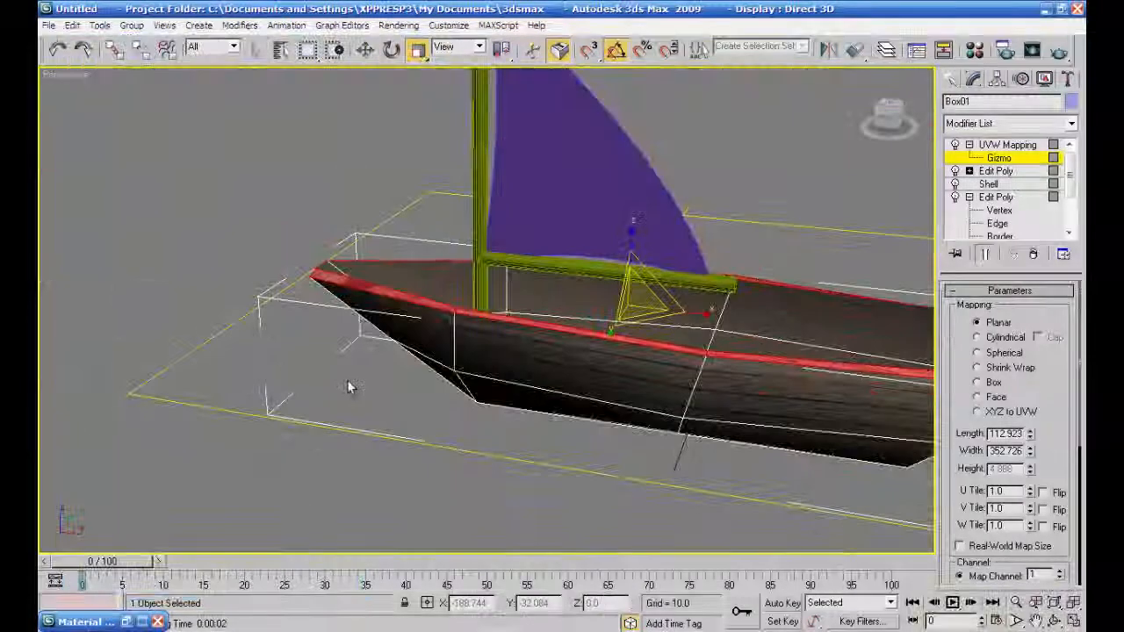
{"action": "middle_click_drag", "start_coordinate": [341, 388], "coordinate": [341, 387], "text": "alt"}
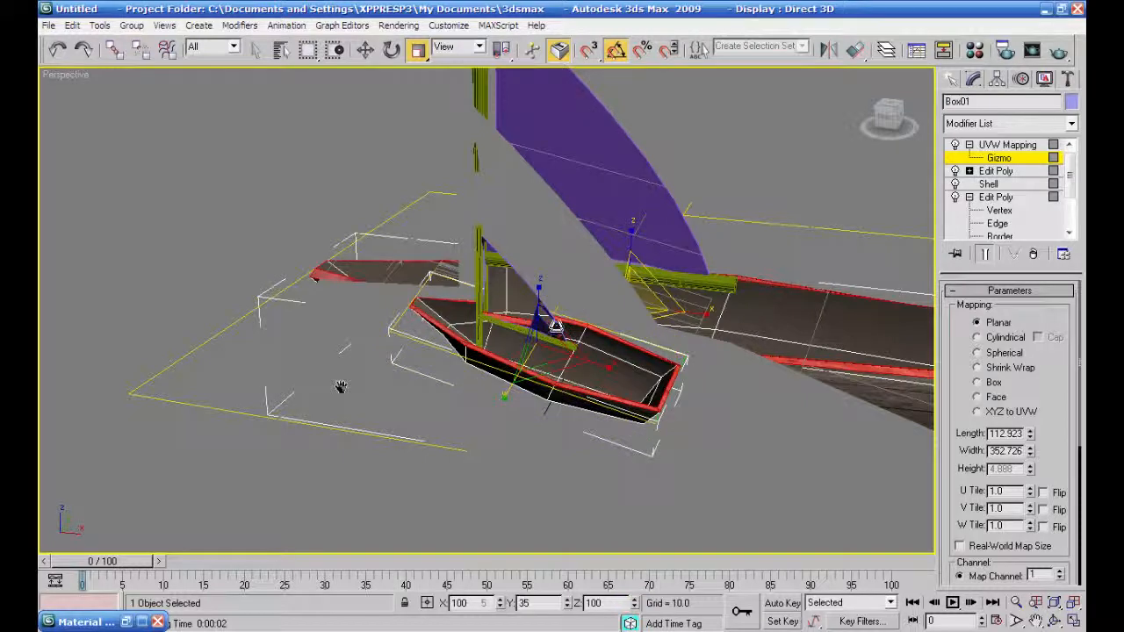
{"action": "scroll", "coordinate": [527, 428], "scroll_direction": "up", "scroll_amount": 6}
{"action": "scroll", "coordinate": [528, 429], "scroll_direction": "down", "scroll_amount": 2}
{"action": "middle_click_drag", "start_coordinate": [527, 438], "coordinate": [525, 166]}
{"action": "scroll", "coordinate": [523, 169], "scroll_direction": "down", "scroll_amount": 5}
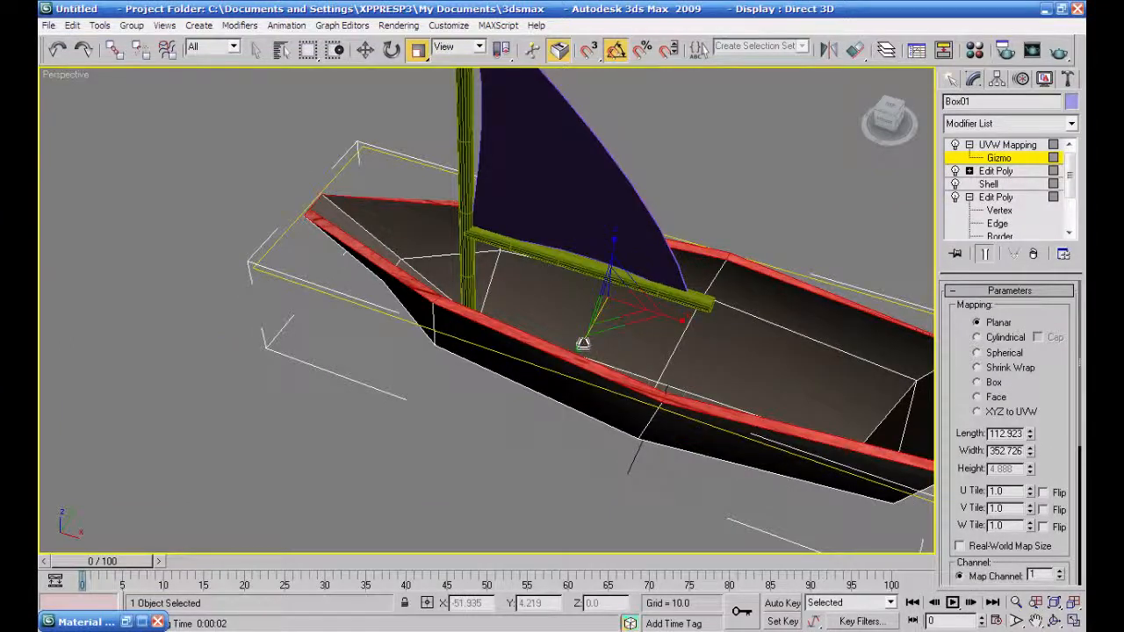
{"action": "scroll", "coordinate": [667, 257], "scroll_direction": "up", "scroll_amount": 5}
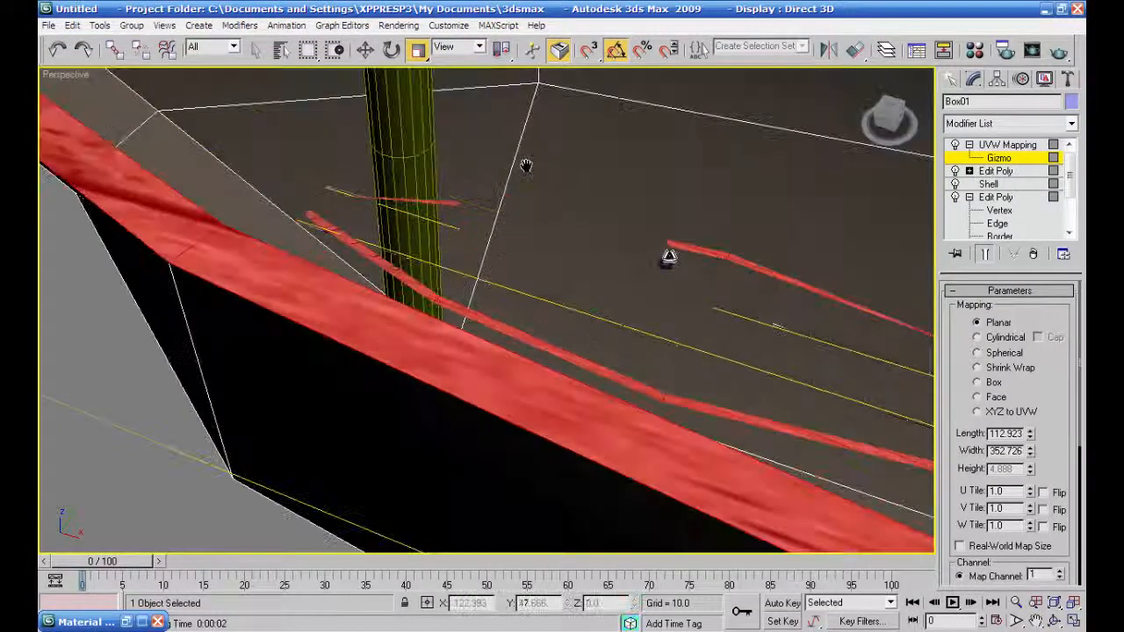
{"action": "mouse_move", "coordinate": [674, 249]}
{"action": "left_mouse_down"}
{"action": "mouse_move", "coordinate": [600, 366]}
{"action": "mouse_move", "coordinate": [589, 363]}
{"action": "left_mouse_up"}
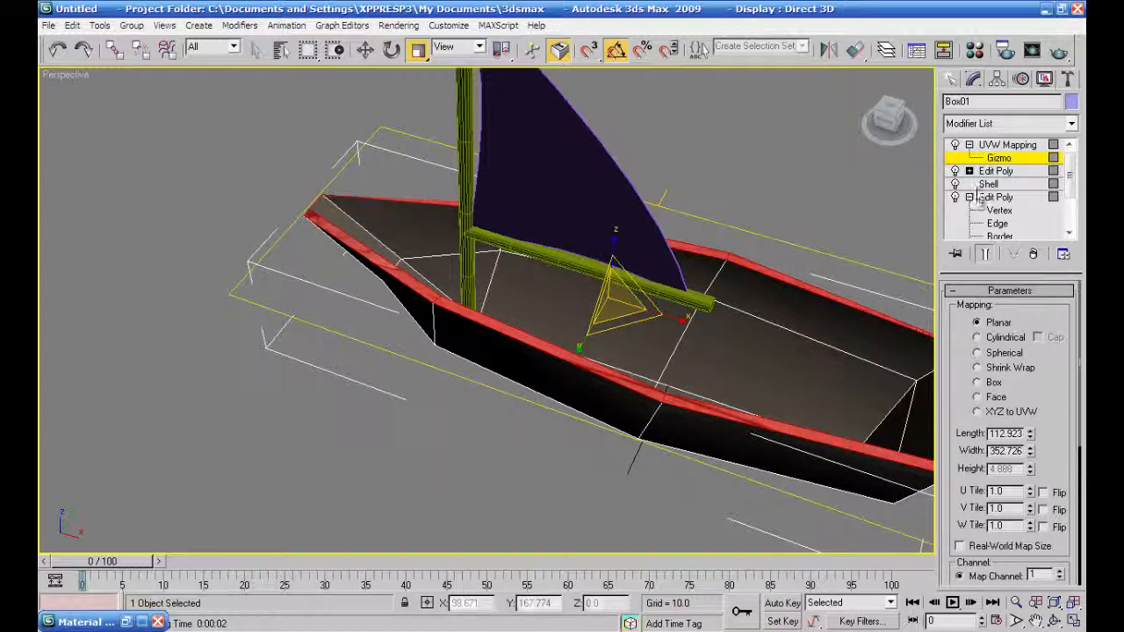
{"action": "left_click", "coordinate": [1005, 145]}
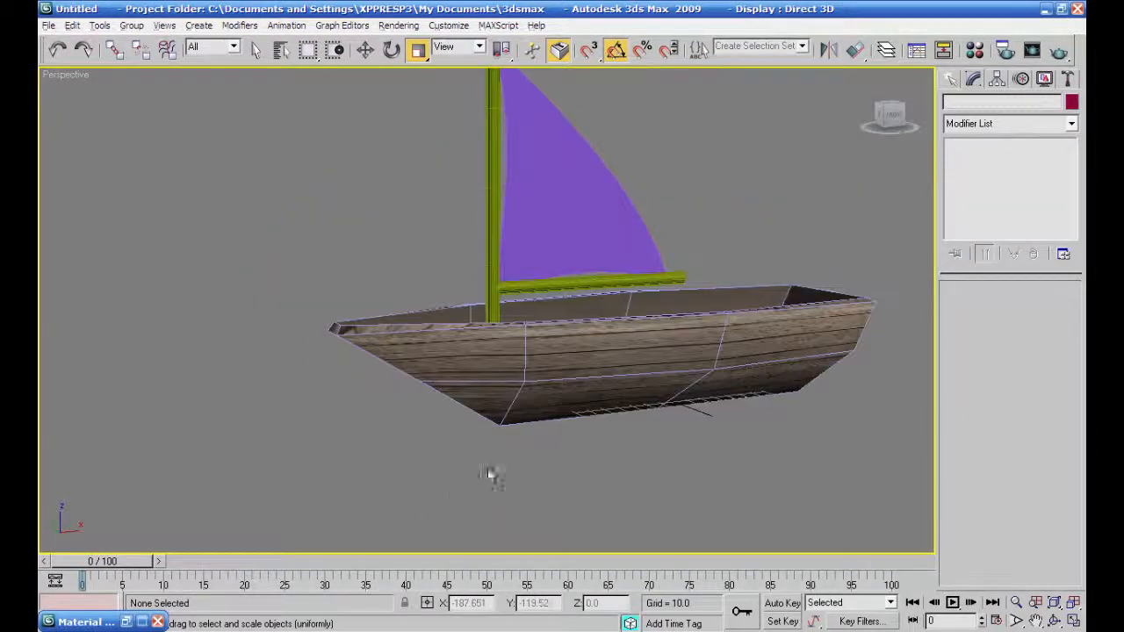
- Render the boat's side in the Perspective view to check the plank textures on the hull and rim
{"action": "mouse_move", "coordinate": [492, 471]}
{"action": "middle_mouse_down", "text": "alt"}
{"action": "mouse_move", "coordinate": [509, 479]}
{"action": "mouse_move", "coordinate": [506, 470]}
{"action": "middle_mouse_up", "text": "alt"}
{"action": "scroll", "coordinate": [506, 470], "scroll_direction": "up", "scroll_amount": 5}
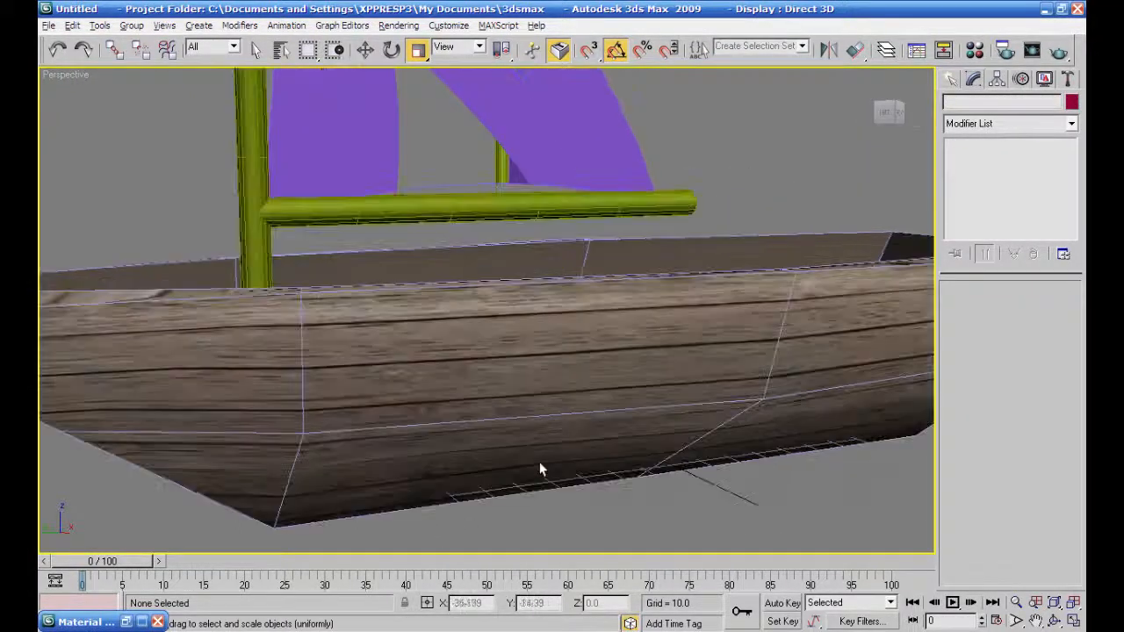
{"action": "scroll", "coordinate": [540, 470], "scroll_direction": "down", "scroll_amount": 5}
{"action": "left_click", "coordinate": [1059, 51]}
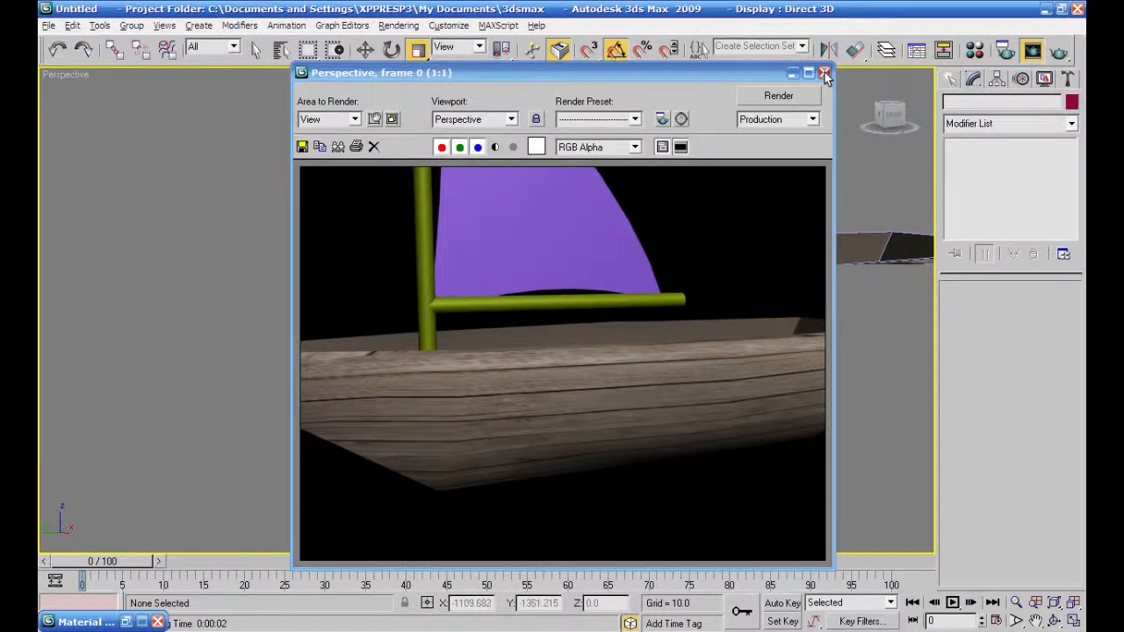
- Copy the diffuse map Map #1 (untitled.bmp) into the Bump slot of the first wood plank material, using the Copy method
{"action": "left_click", "coordinate": [976, 50]}
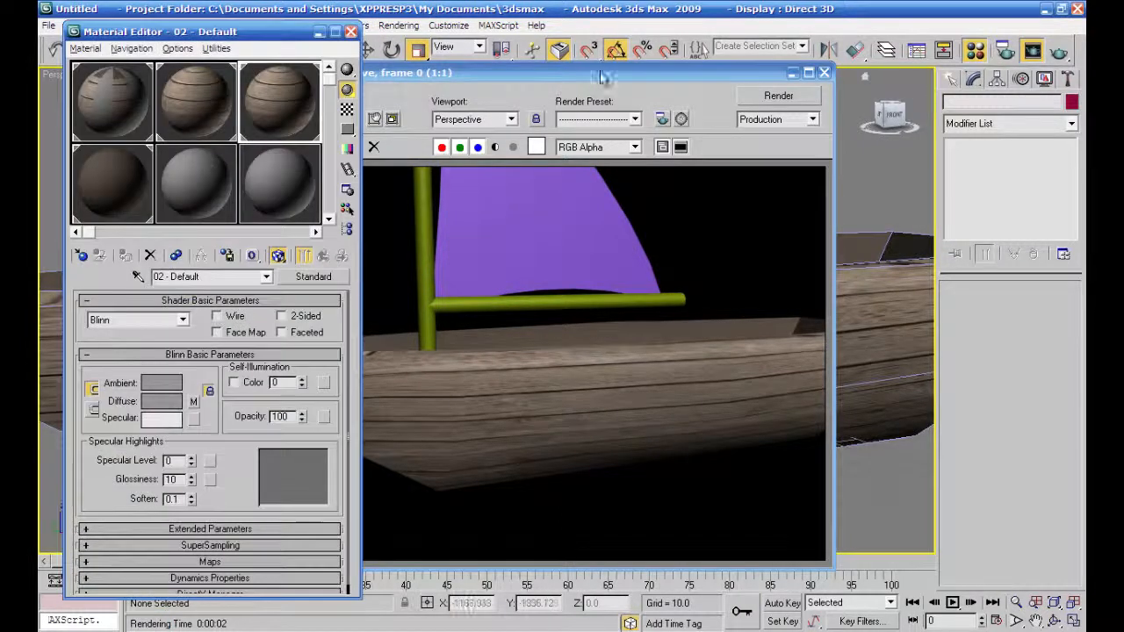
{"action": "left_click", "coordinate": [210, 91]}
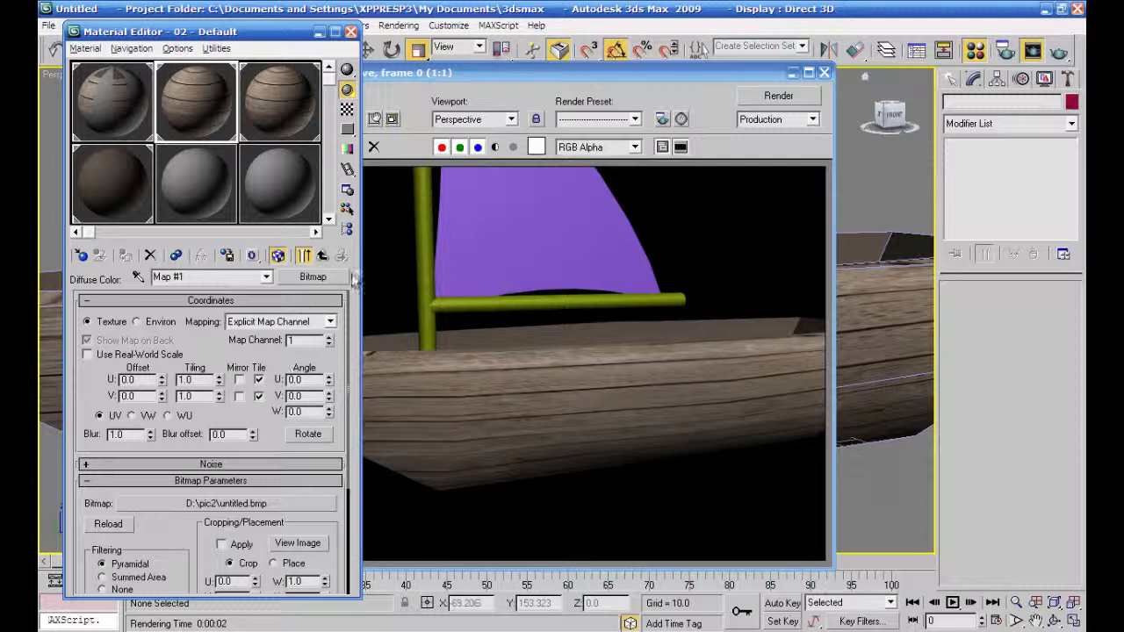
{"action": "left_click", "coordinate": [323, 255]}
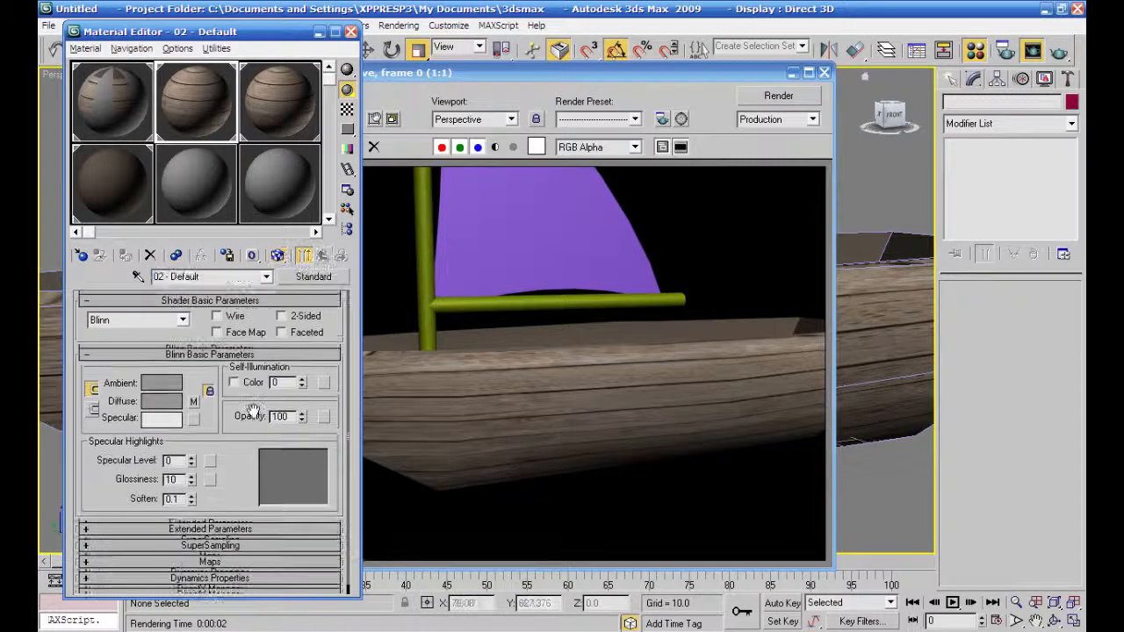
{"action": "scroll", "coordinate": [225, 414], "scroll_direction": "down", "scroll_amount": 1}
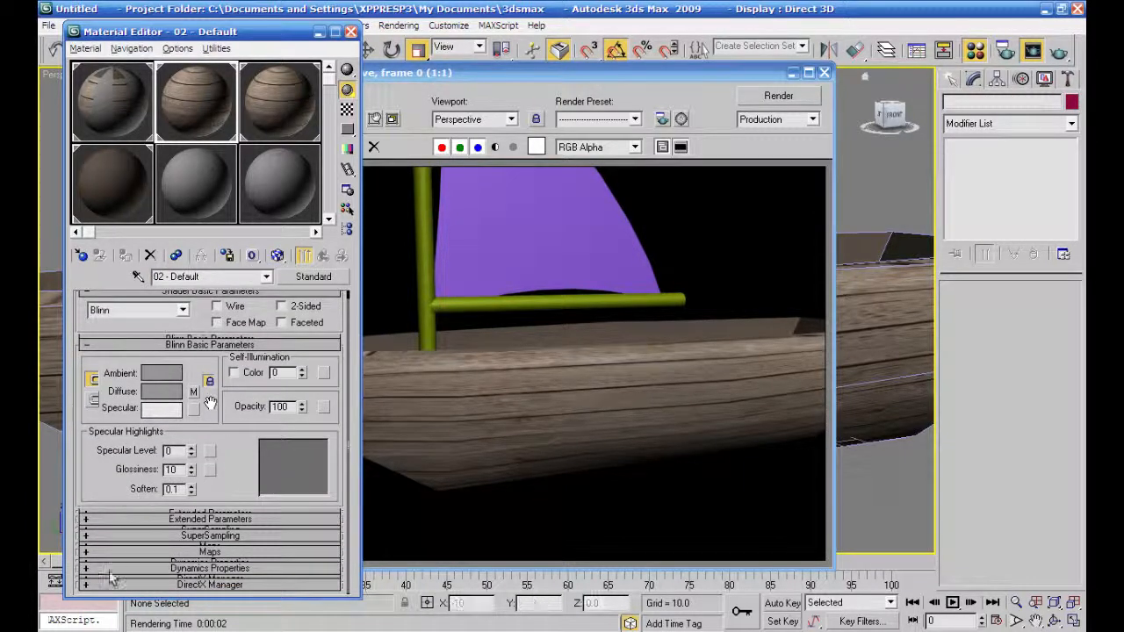
{"action": "left_click", "coordinate": [86, 553]}
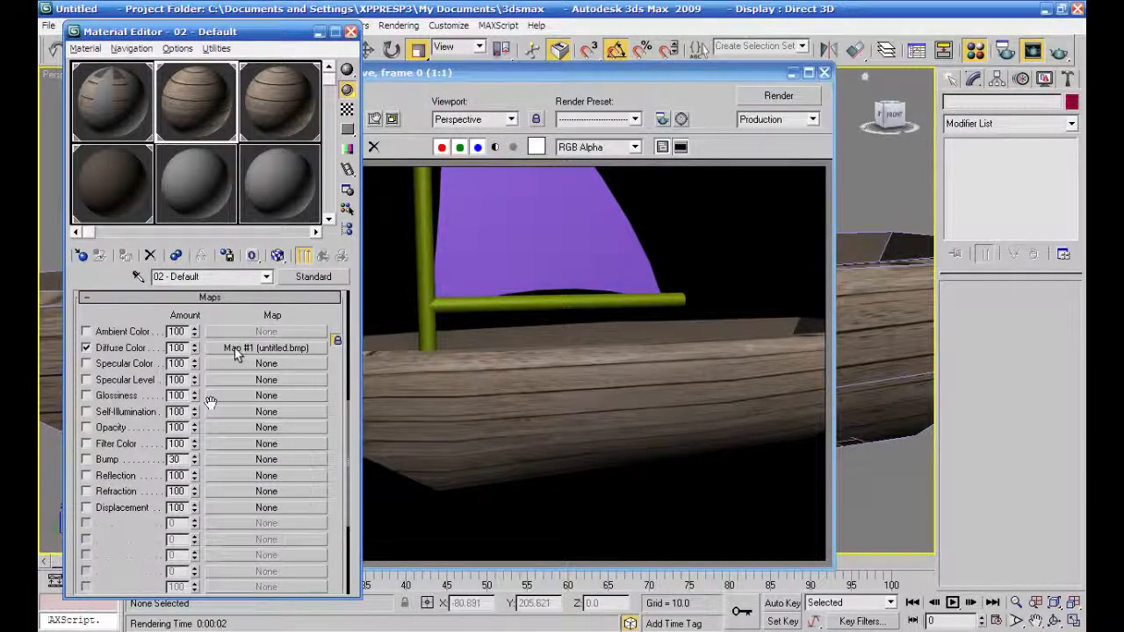
{"action": "left_click_drag", "start_coordinate": [268, 351], "coordinate": [229, 457]}
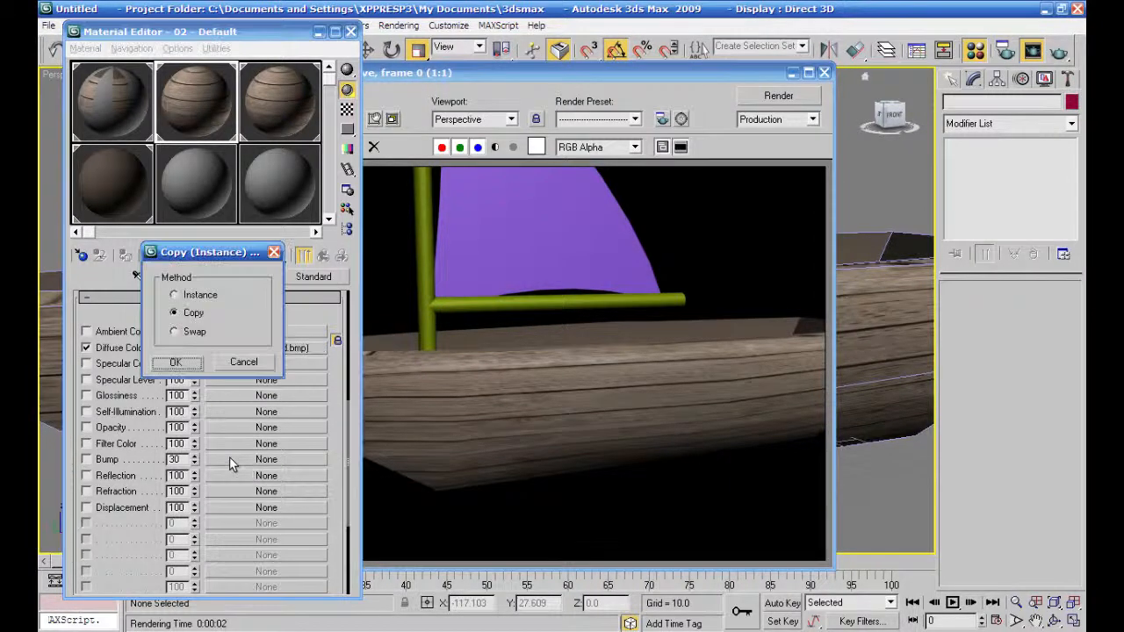
{"action": "left_click", "coordinate": [175, 363]}
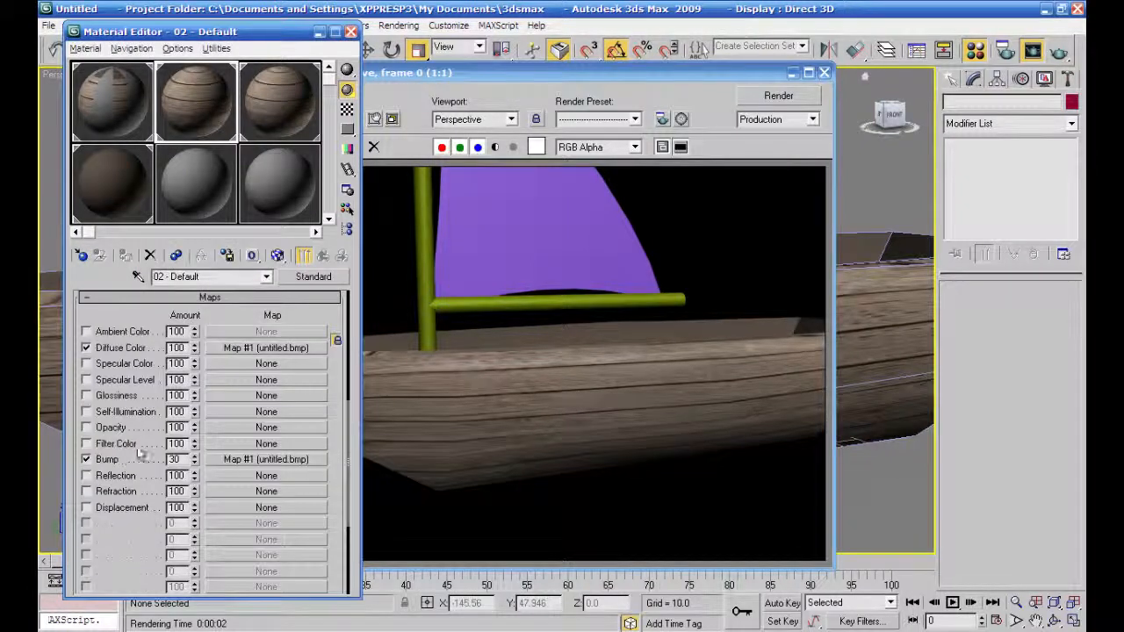
- Set the first plank material's Bump amount to 61 and re-render the Perspective view beside a clone of the earlier render
{"action": "left_click_drag", "start_coordinate": [193, 446], "coordinate": [194, 428]}
{"action": "left_click", "coordinate": [635, 75]}
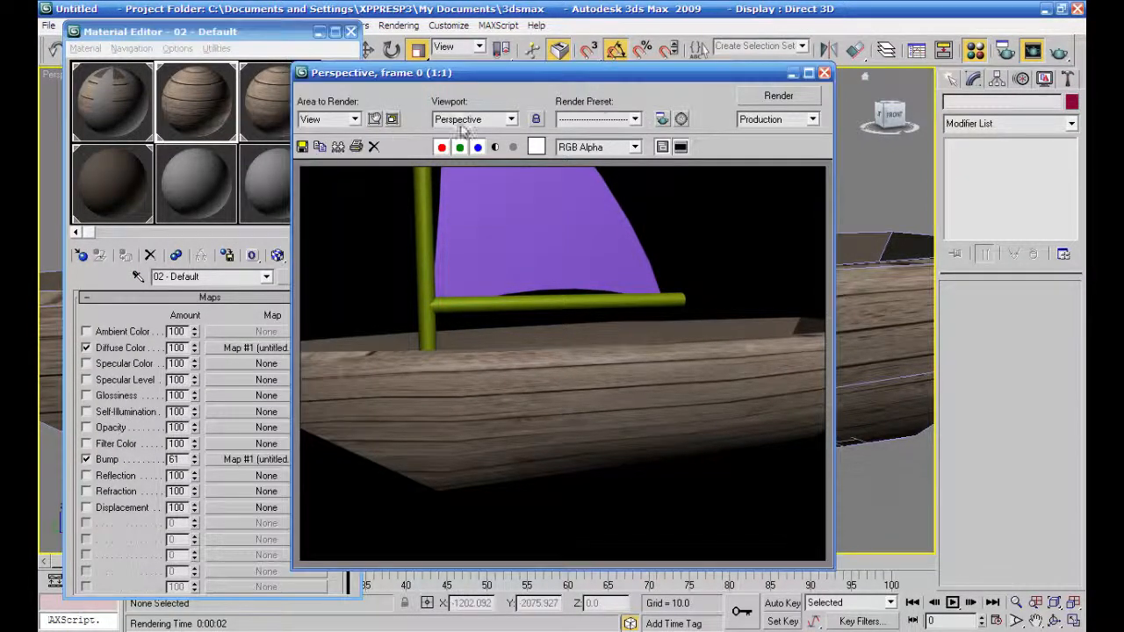
{"action": "left_click", "coordinate": [338, 147]}
{"action": "left_click", "coordinate": [790, 99]}
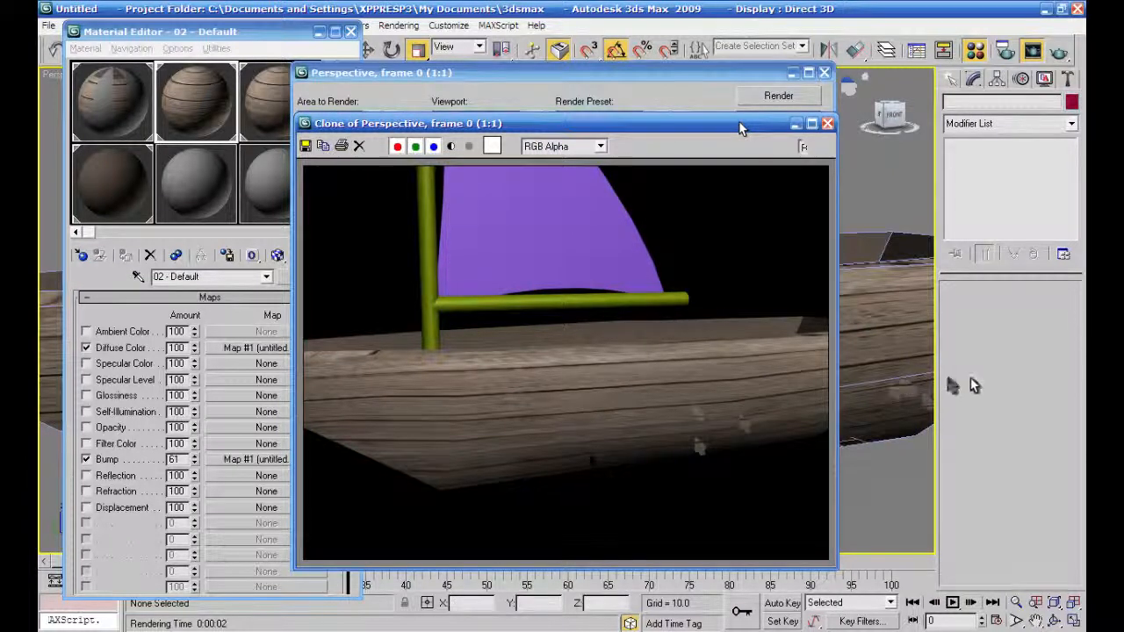
{"action": "key", "text": "shift+q"}
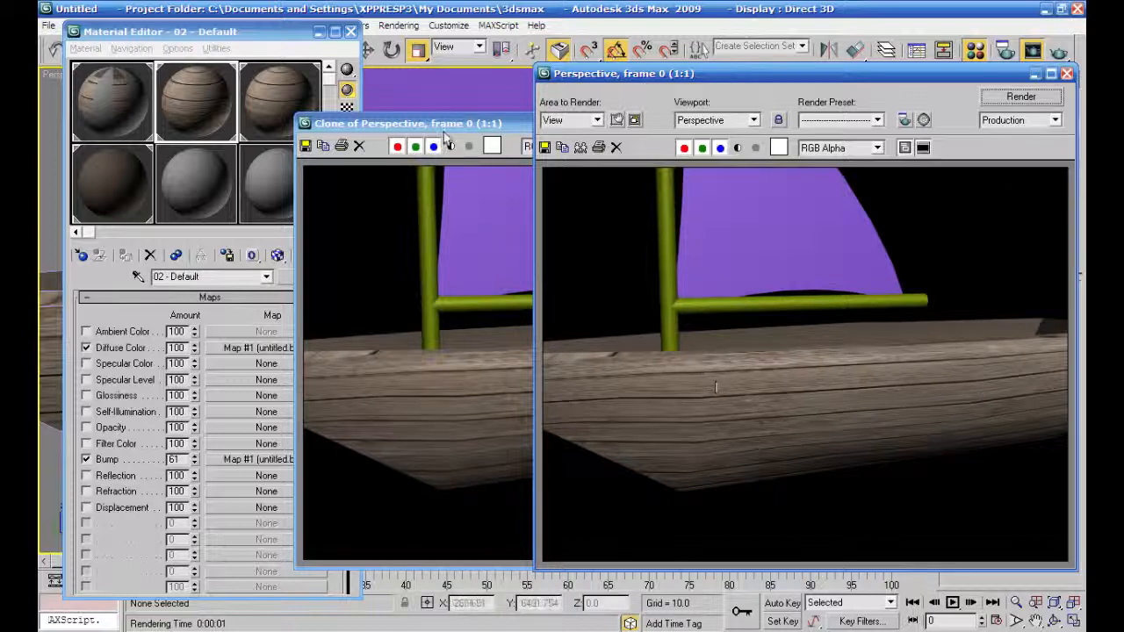
{"action": "left_click", "coordinate": [445, 138]}
{"action": "left_click", "coordinate": [826, 123]}
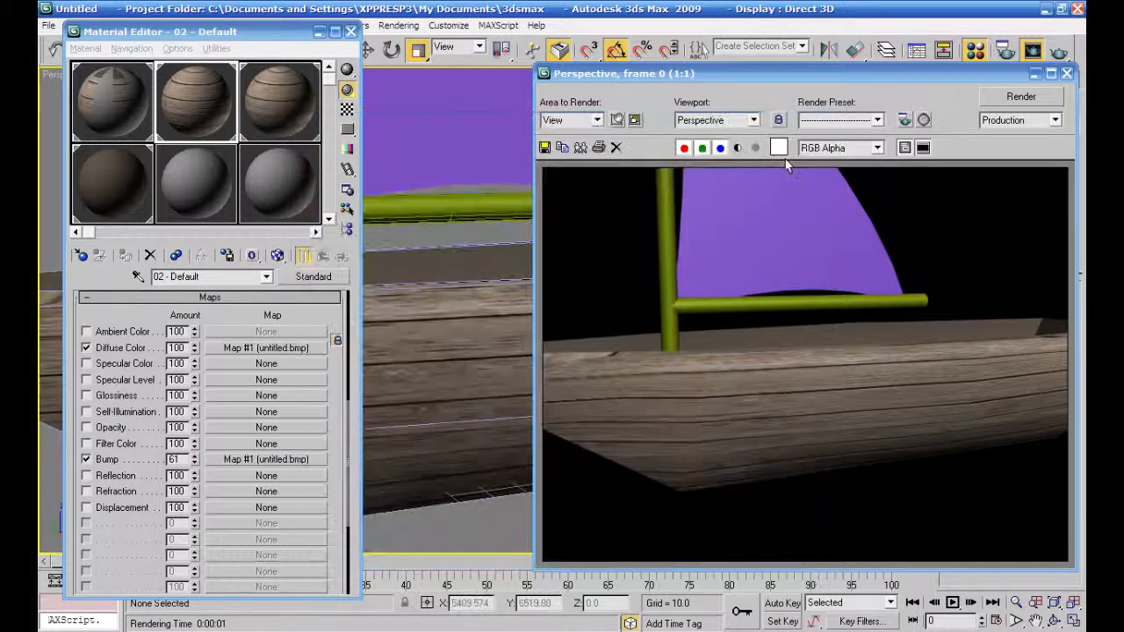
- Raise the first plank material's Bump amount to 121, compare a new render with a clone of the previous one, and close both
{"action": "left_click_drag", "start_coordinate": [195, 458], "coordinate": [201, 411]}
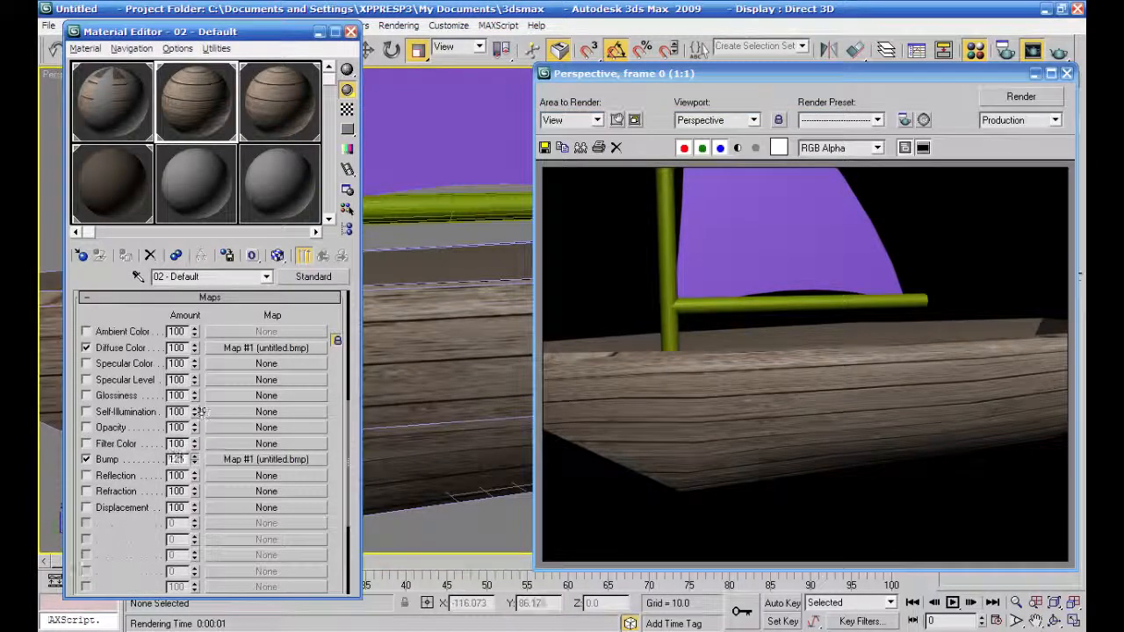
{"action": "left_click", "coordinate": [599, 150]}
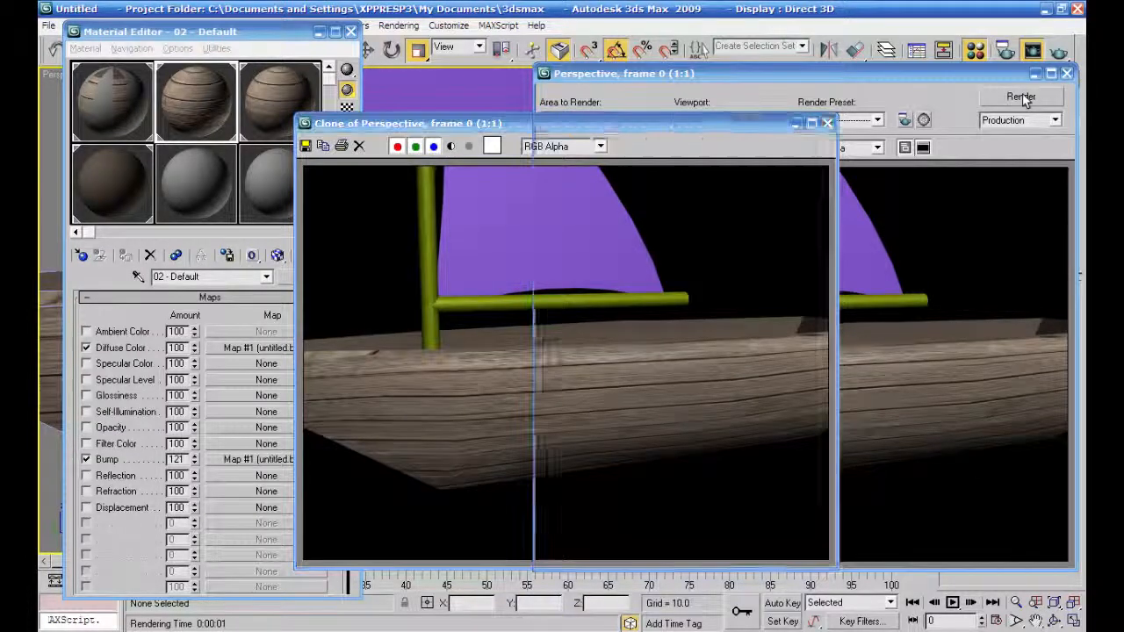
{"action": "left_click", "coordinate": [1022, 96]}
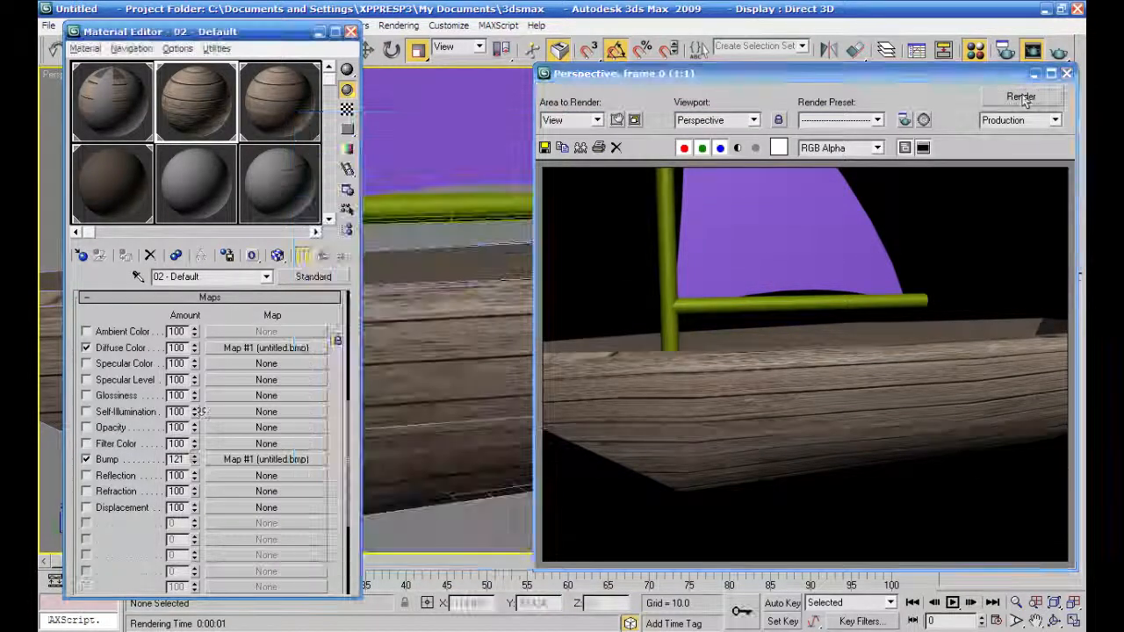
{"action": "left_click_drag", "start_coordinate": [420, 125], "coordinate": [235, 52]}
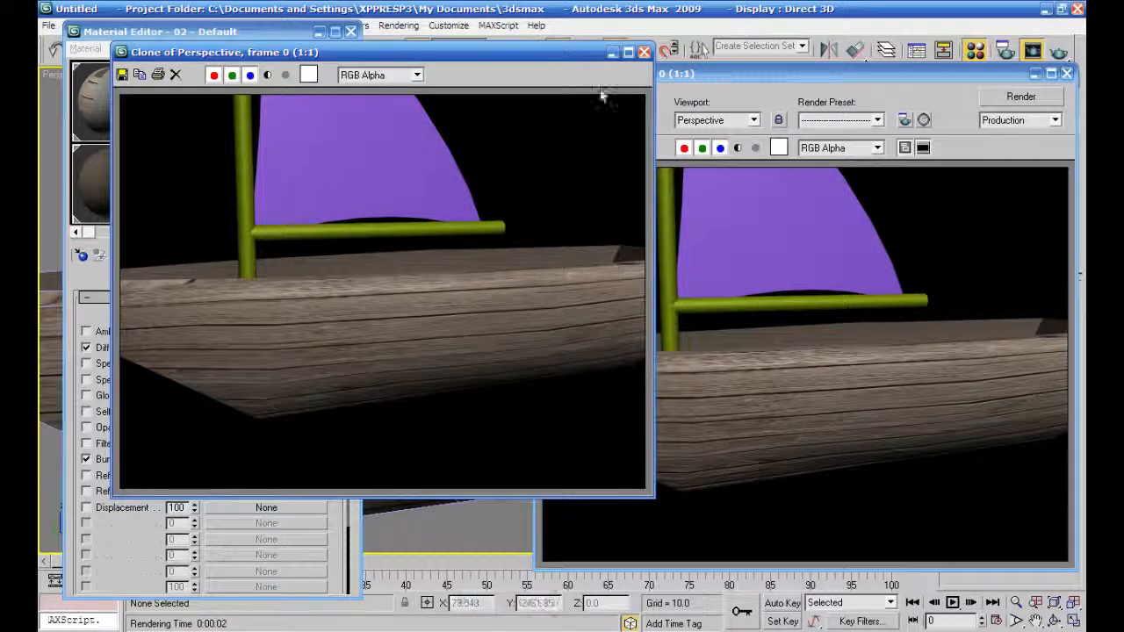
{"action": "left_click", "coordinate": [644, 52]}
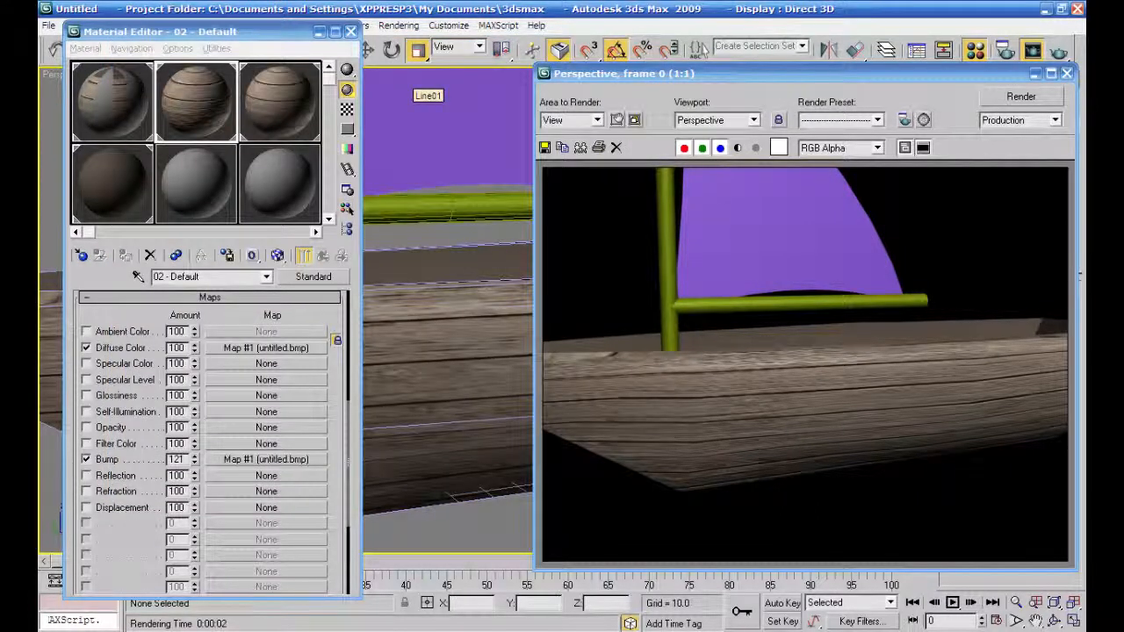
{"action": "left_click", "coordinate": [1064, 74]}
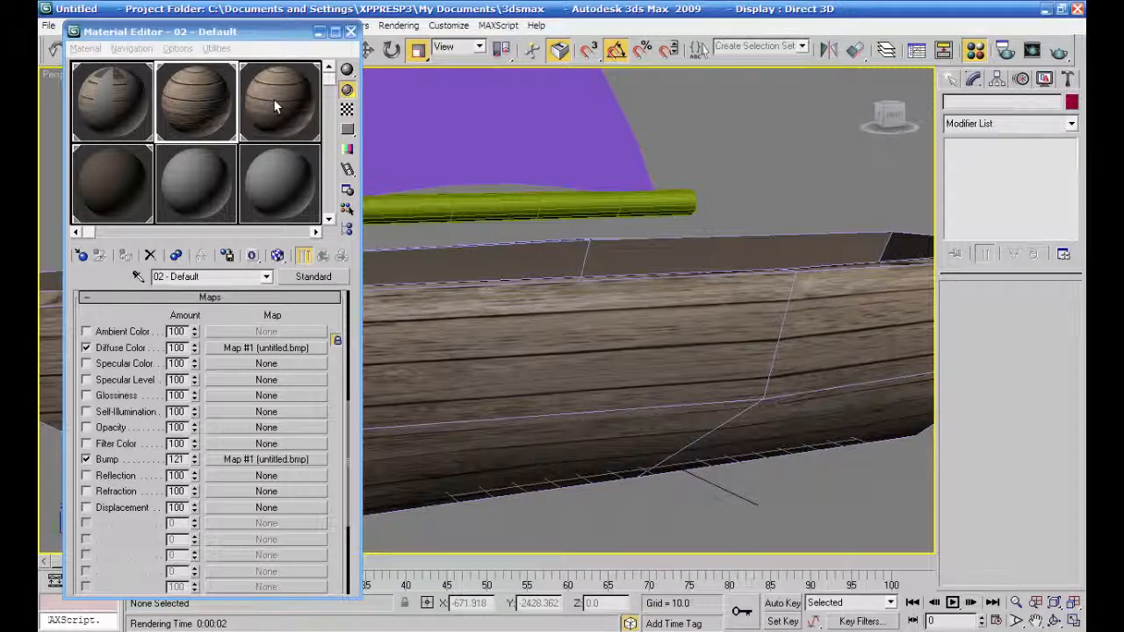
- Copy the diffuse map Map #1 (untitled.bmp) into the Bump slot of the second wood plank material
{"action": "left_click", "coordinate": [273, 98]}
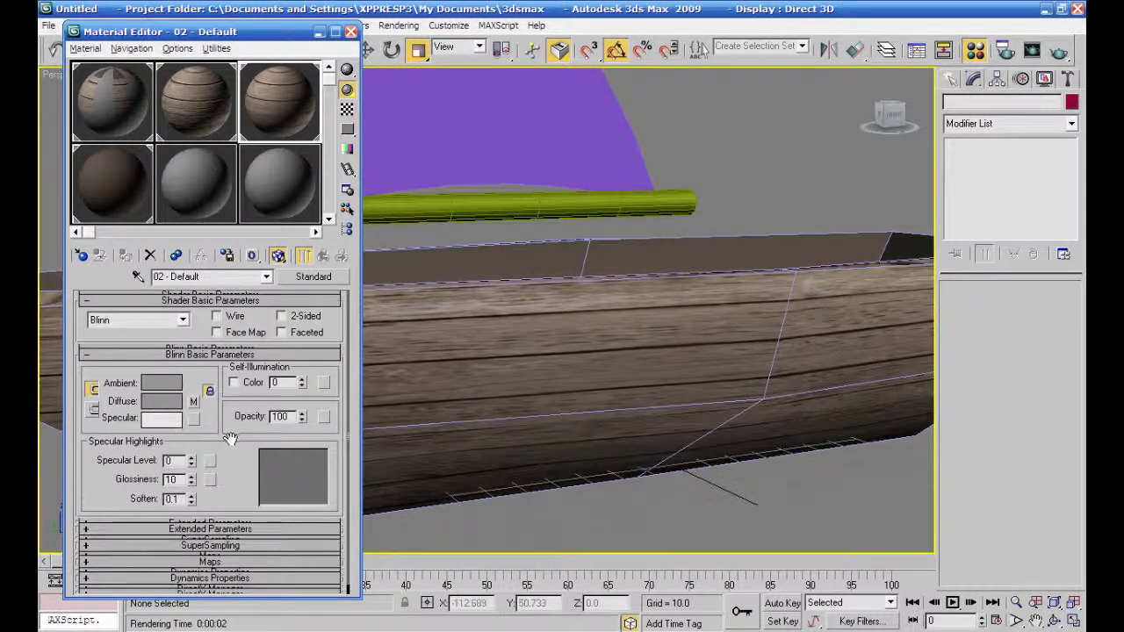
{"action": "scroll", "coordinate": [218, 441], "scroll_direction": "down", "scroll_amount": 1}
{"action": "left_click", "coordinate": [87, 552]}
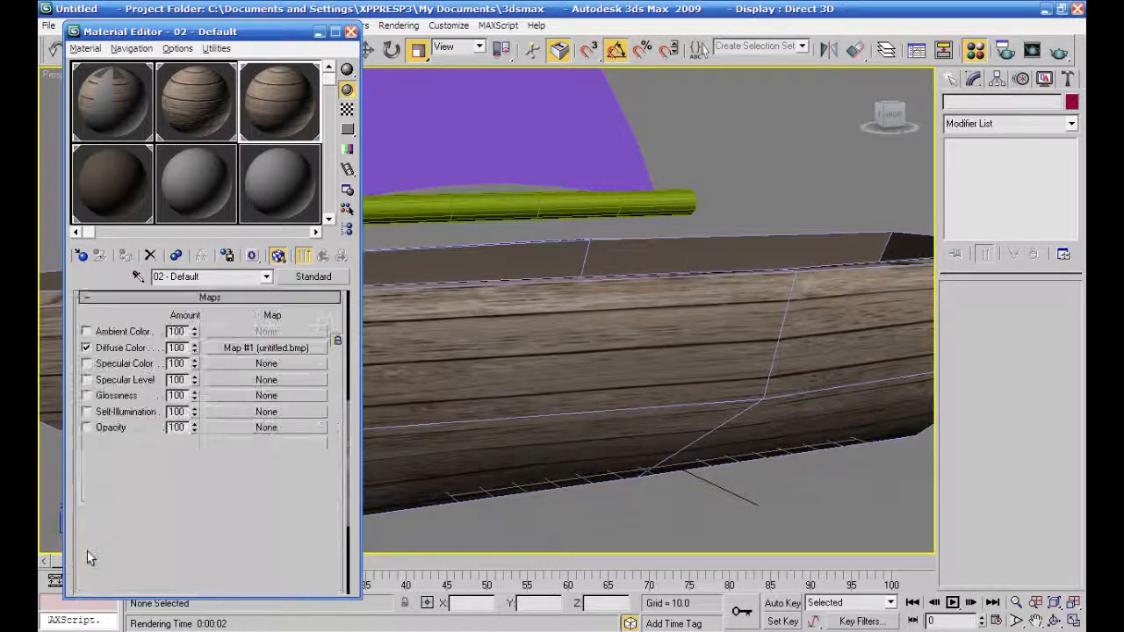
{"action": "left_click_drag", "start_coordinate": [230, 352], "coordinate": [224, 465]}
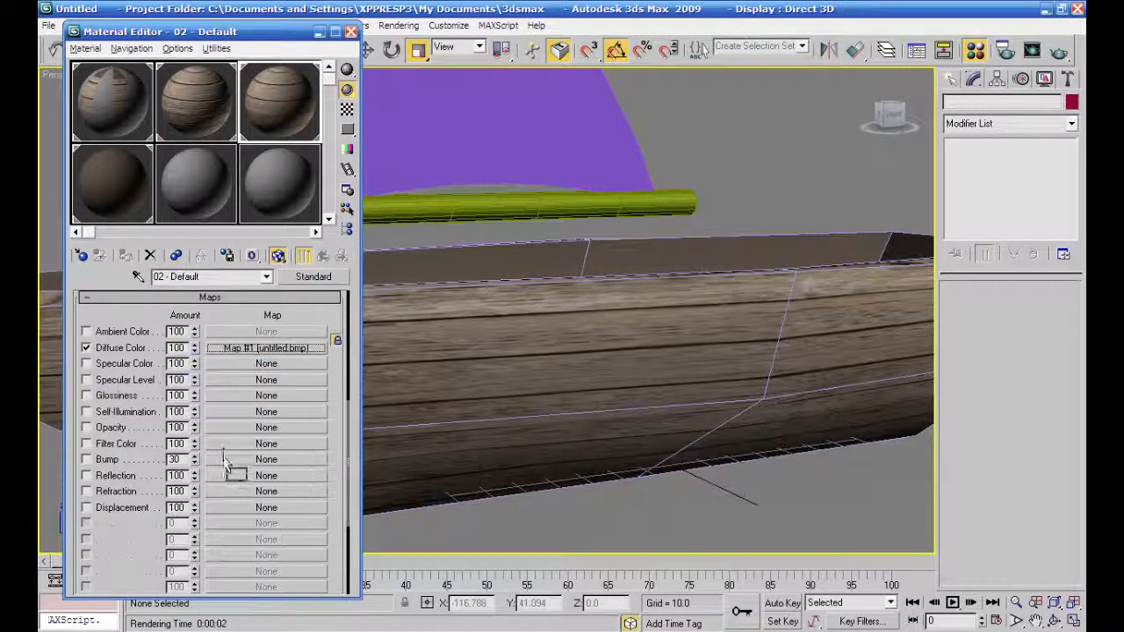
{"action": "left_click", "coordinate": [187, 373]}
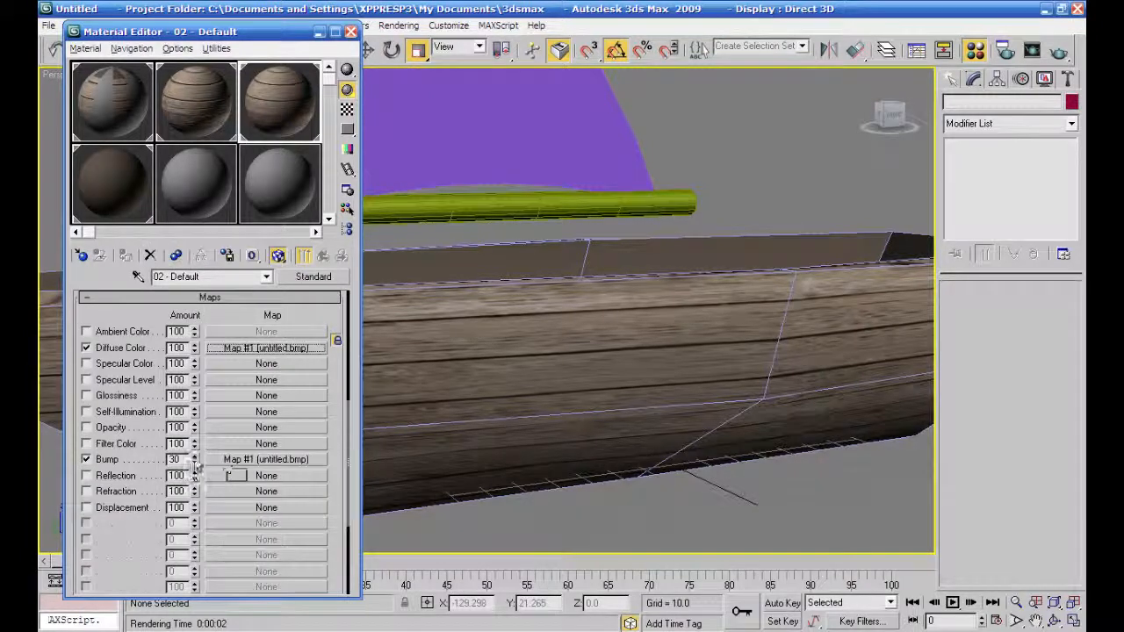
- Set the second plank material's Bump amount to 110 and check the boat in a Perspective render
{"action": "left_click_drag", "start_coordinate": [201, 395], "coordinate": [201, 393]}
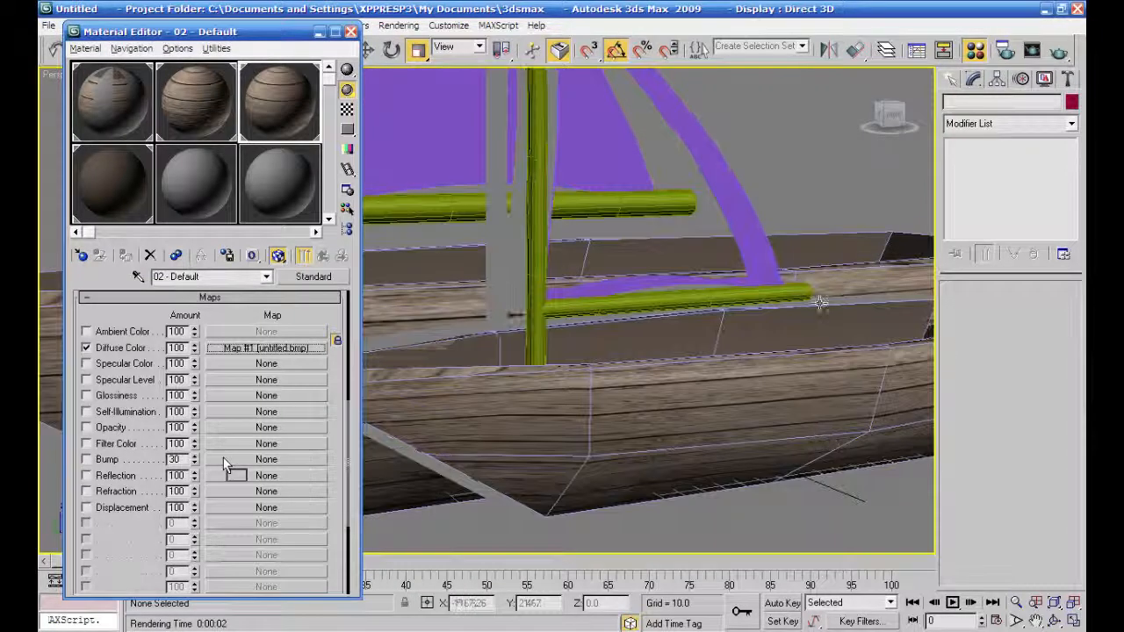
{"action": "left_click", "coordinate": [1060, 52]}
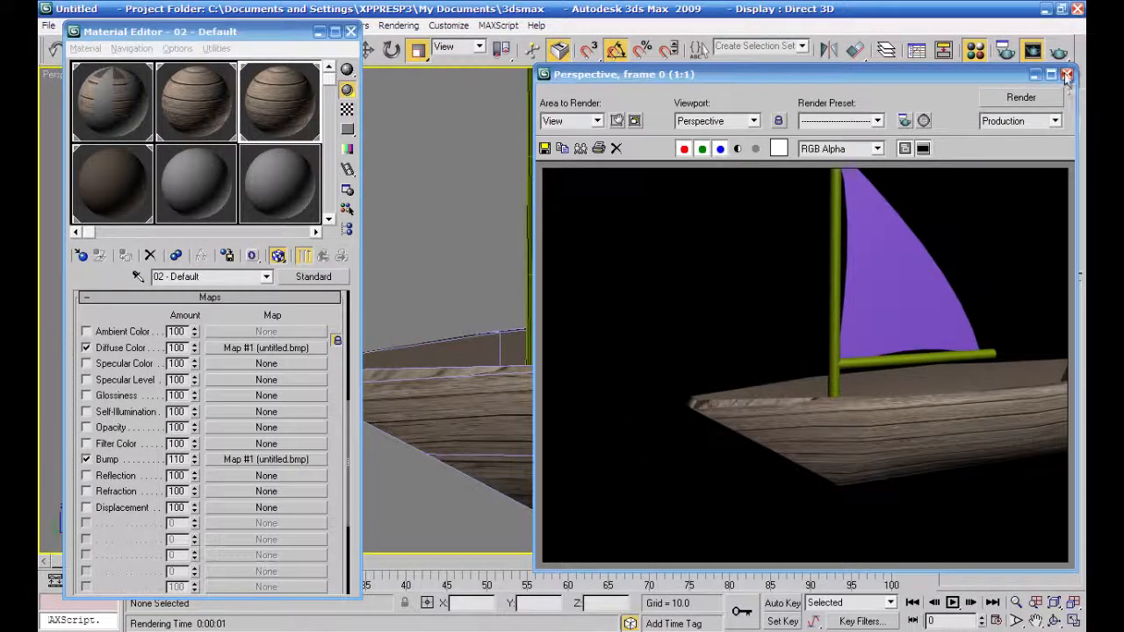
{"action": "left_click", "coordinate": [1067, 74]}
- Change the sail's object color to white and deselect it
{"action": "left_click", "coordinate": [607, 187]}
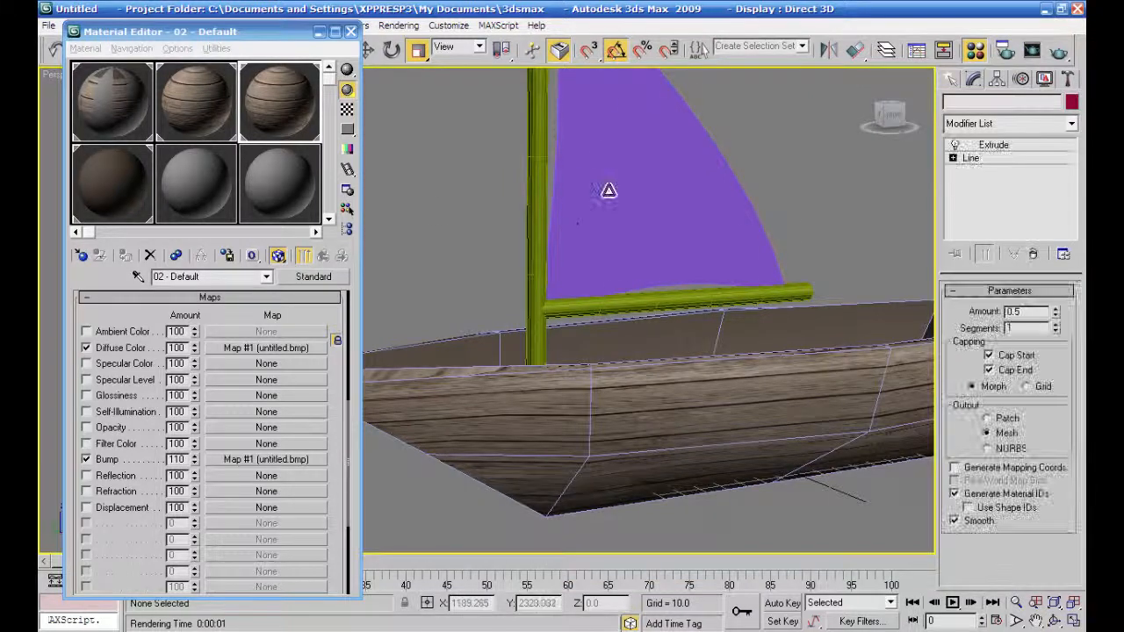
{"action": "left_click", "coordinate": [1071, 102]}
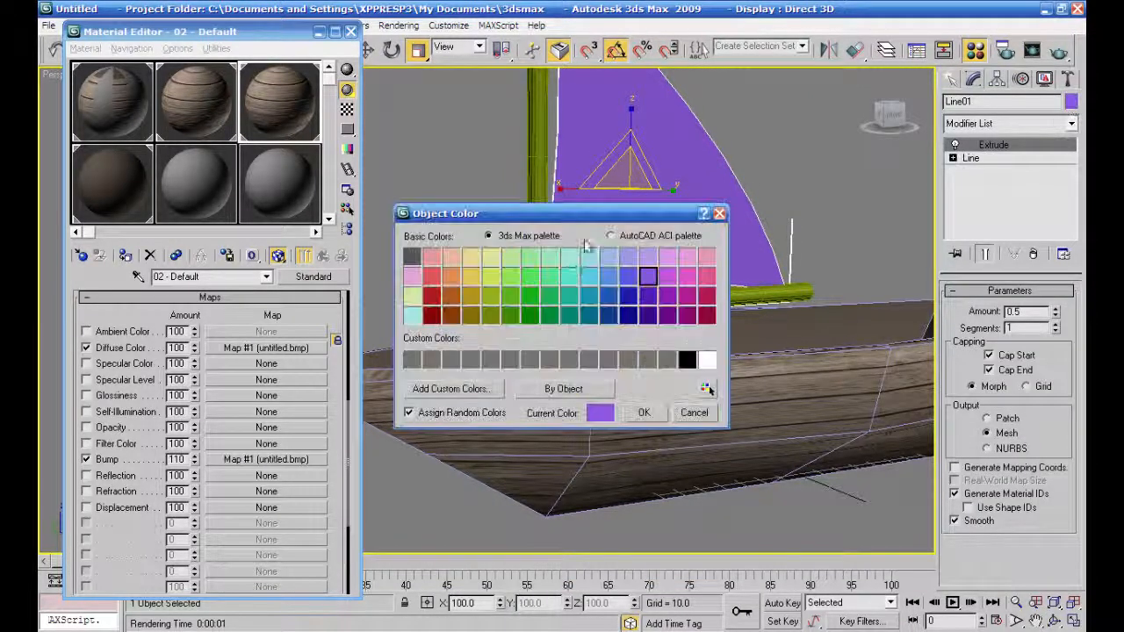
{"action": "left_click", "coordinate": [706, 360]}
{"action": "left_click", "coordinate": [644, 412]}
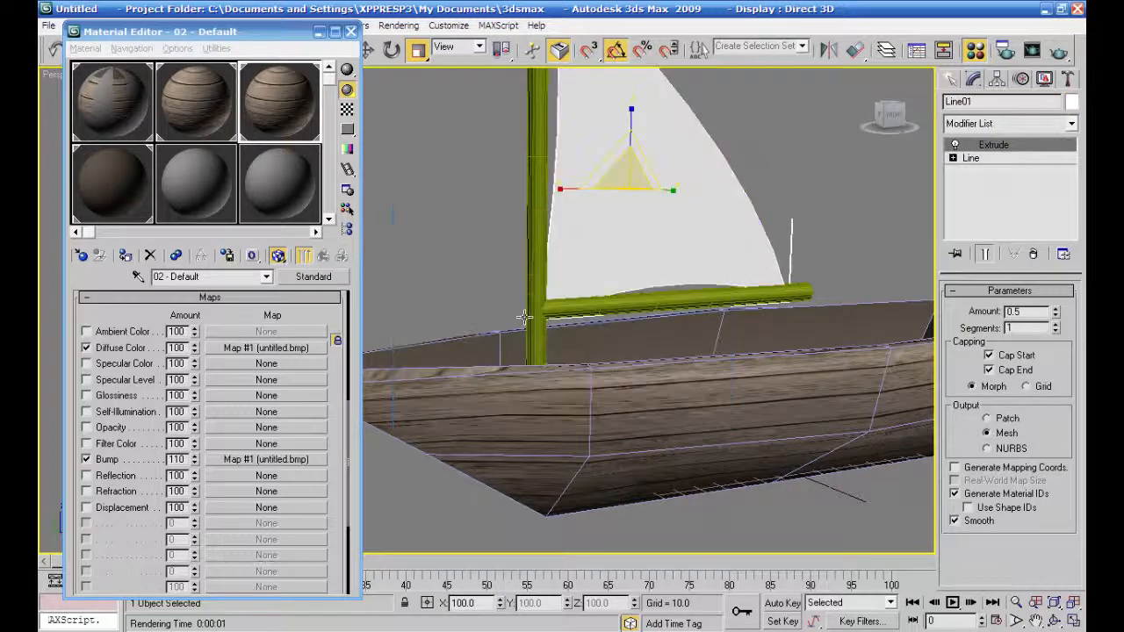
{"action": "left_click", "coordinate": [514, 281]}
- Select the mast and boom group and choose a Bitmap map for the diffuse color of material 08 - Default
{"action": "scroll", "coordinate": [498, 304], "scroll_direction": "down", "scroll_amount": 3}
{"action": "scroll", "coordinate": [498, 304], "scroll_direction": "up", "scroll_amount": 4}
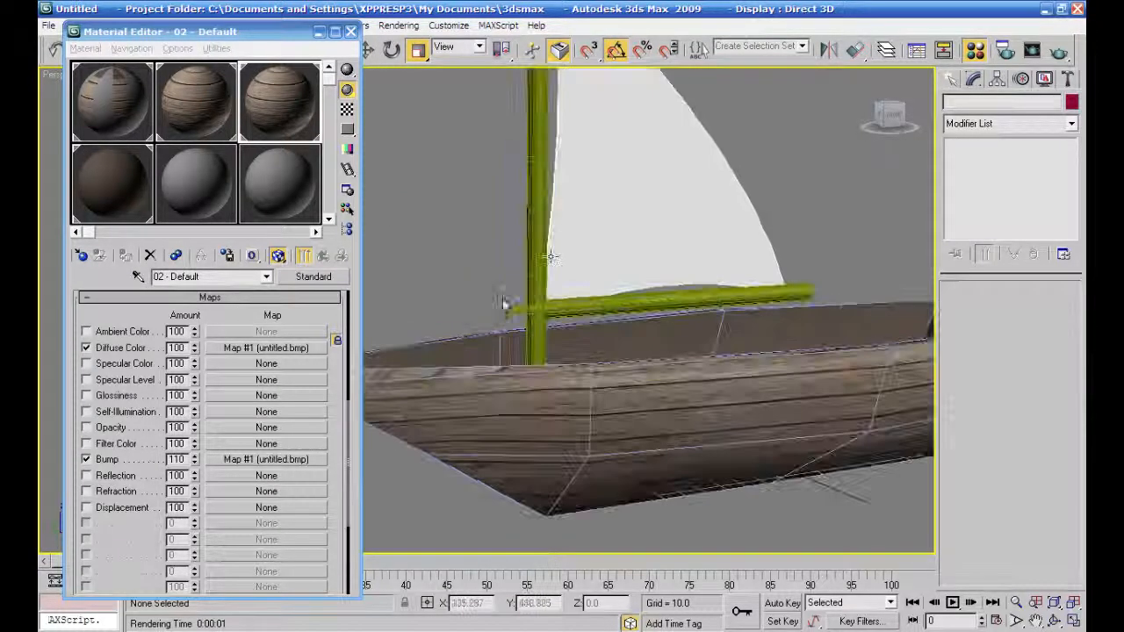
{"action": "left_click", "coordinate": [507, 290]}
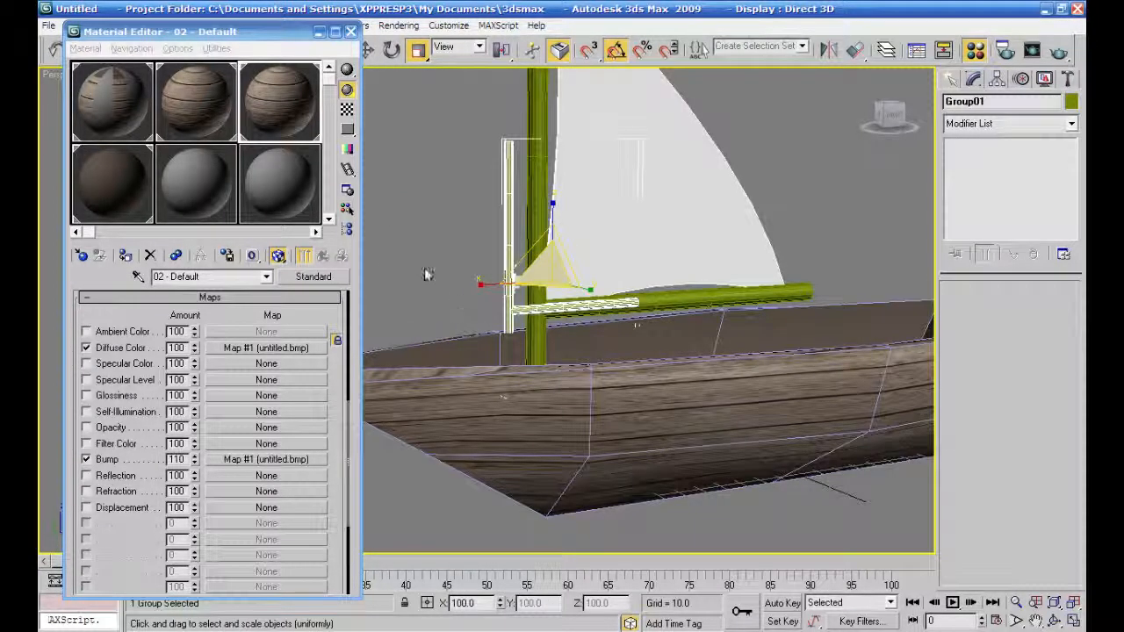
{"action": "middle_click_drag", "start_coordinate": [425, 270], "coordinate": [432, 296]}
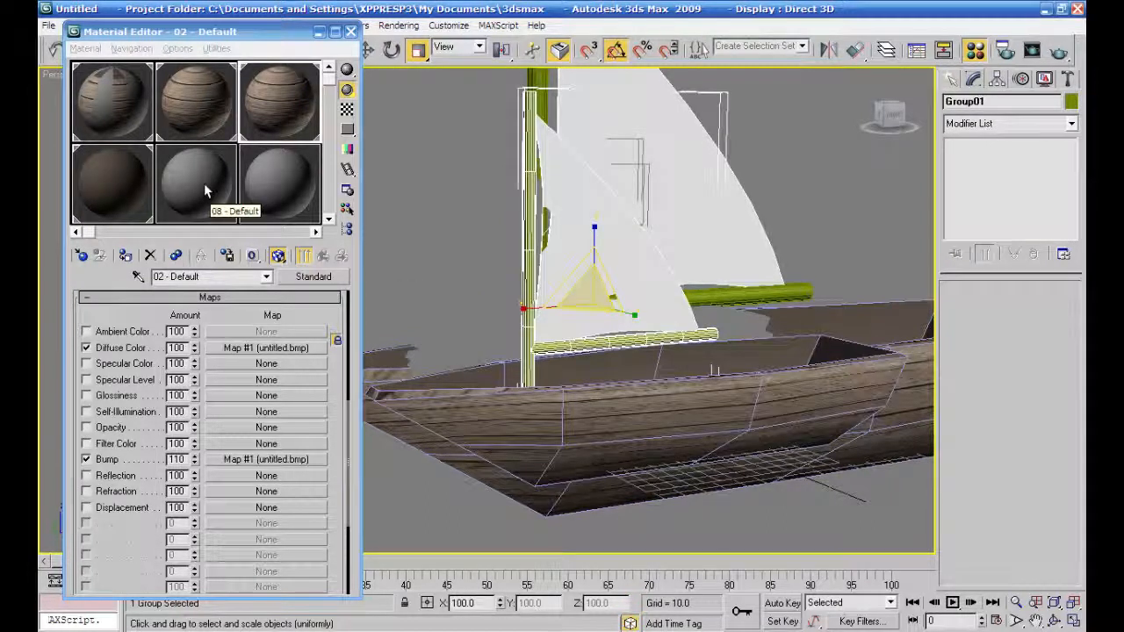
{"action": "left_click", "coordinate": [204, 185]}
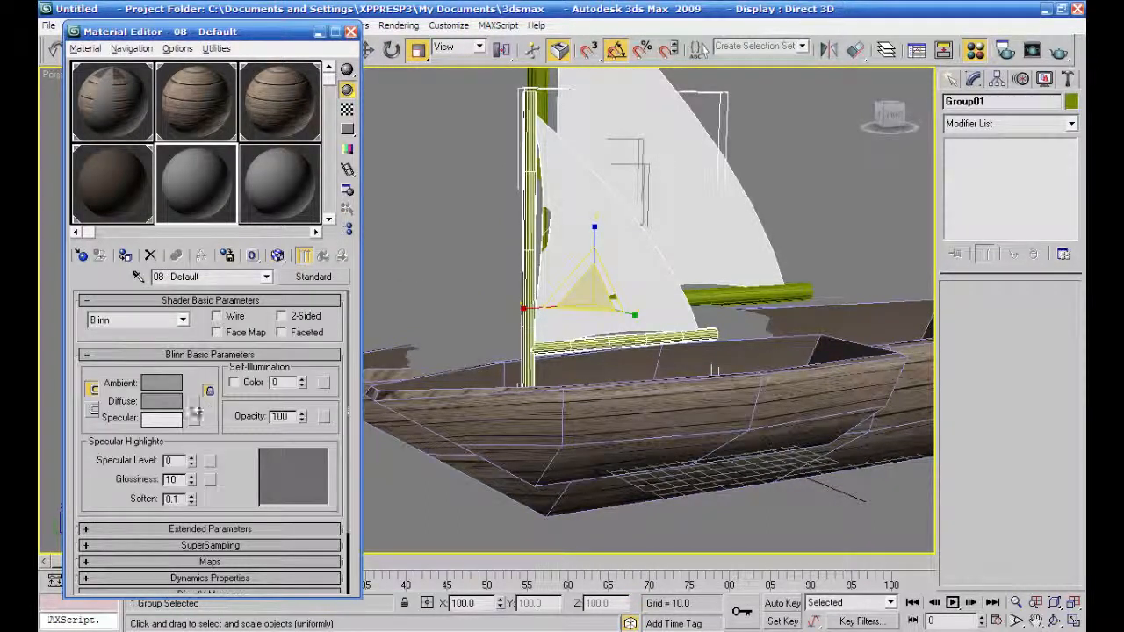
{"action": "left_click", "coordinate": [194, 401]}
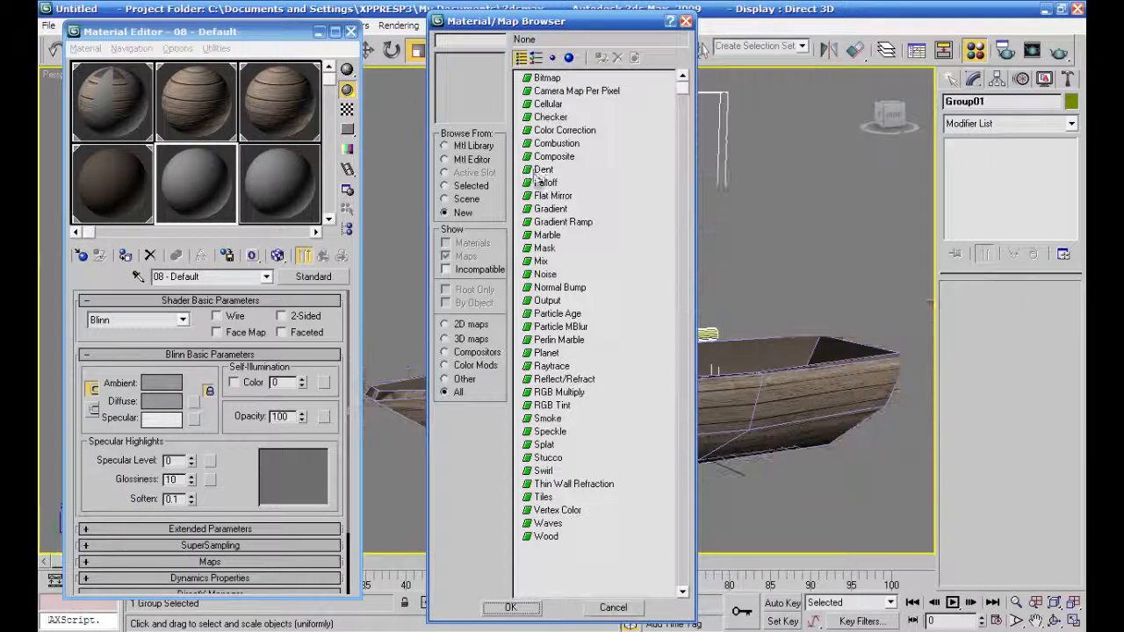
{"action": "double_click", "coordinate": [548, 78]}
- List all image formats in the pic2 folder as thumbnails and load WoodTextureVinyl.jpg as the bitmap
{"action": "left_click", "coordinate": [621, 316]}
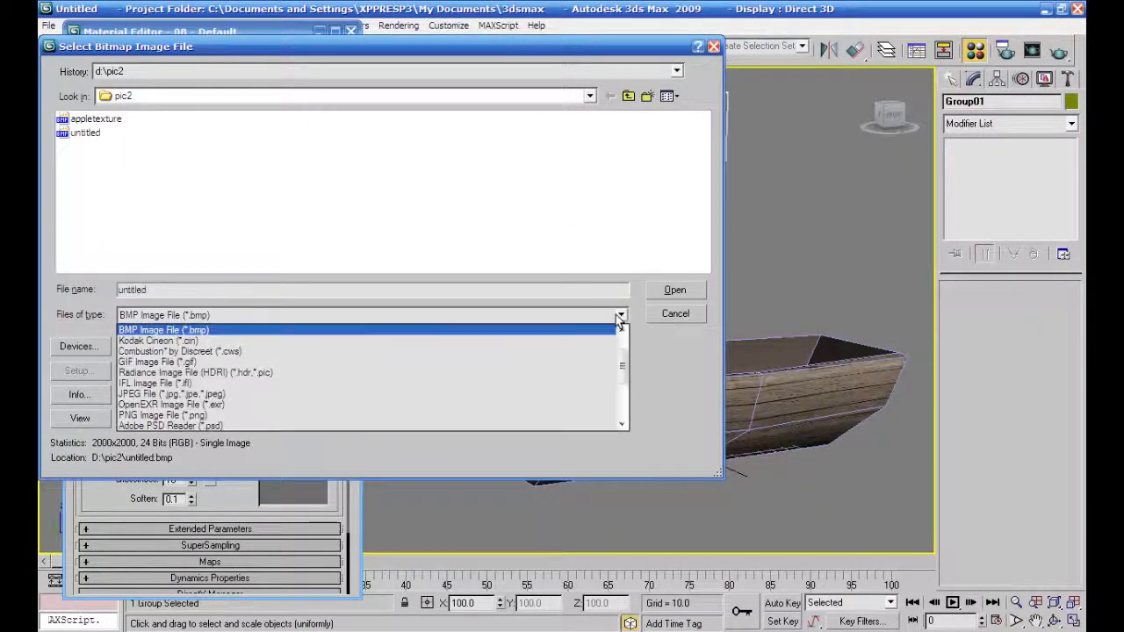
{"action": "scroll", "coordinate": [621, 362], "scroll_direction": "up", "scroll_amount": 1}
{"action": "left_click", "coordinate": [597, 331]}
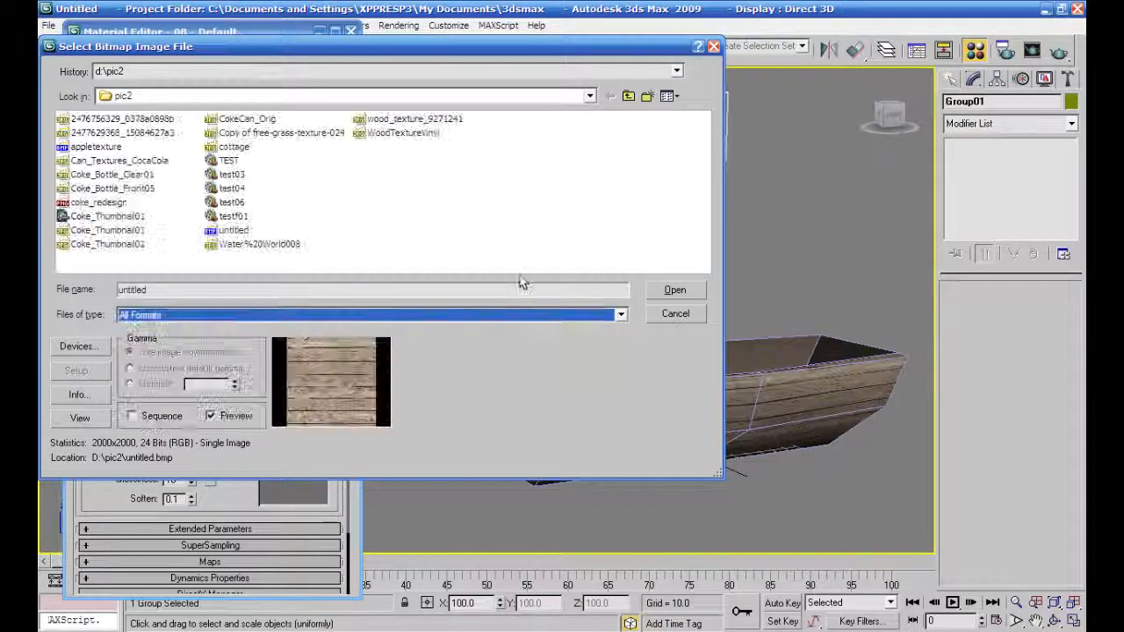
{"action": "left_click", "coordinate": [667, 96]}
{"action": "left_click", "coordinate": [672, 115]}
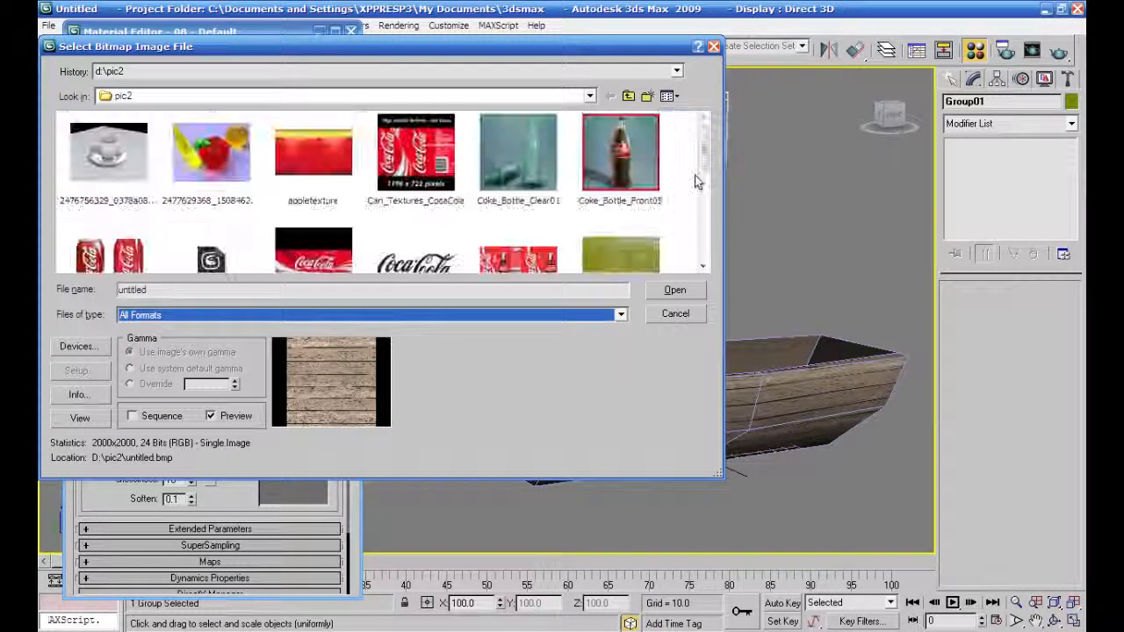
{"action": "left_click_drag", "start_coordinate": [704, 161], "coordinate": [689, 269]}
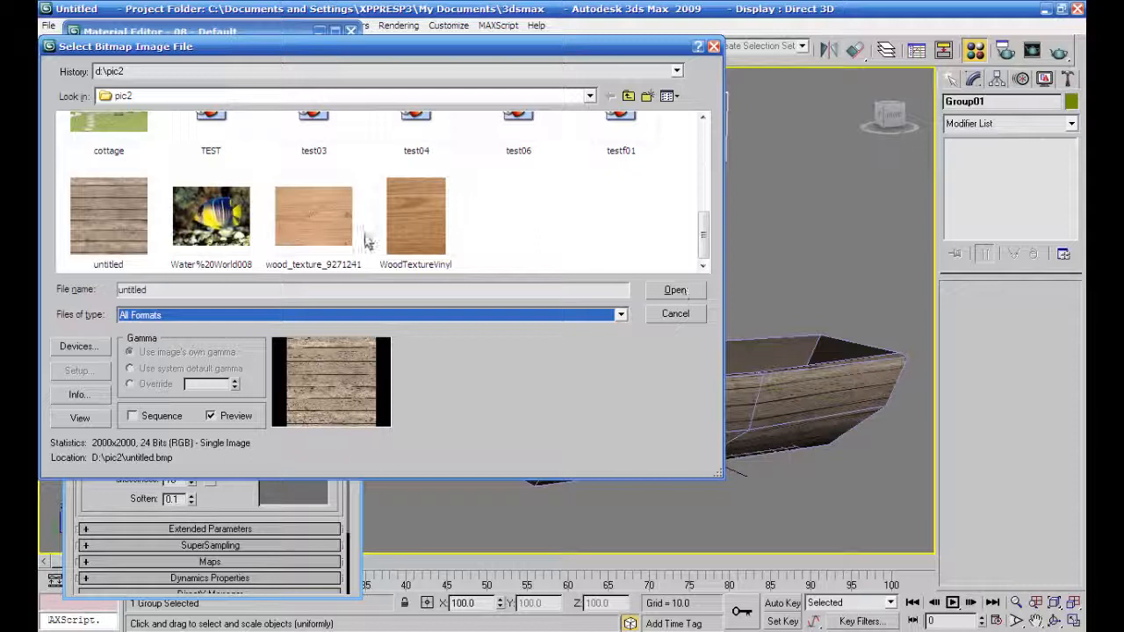
{"action": "left_click", "coordinate": [425, 231]}
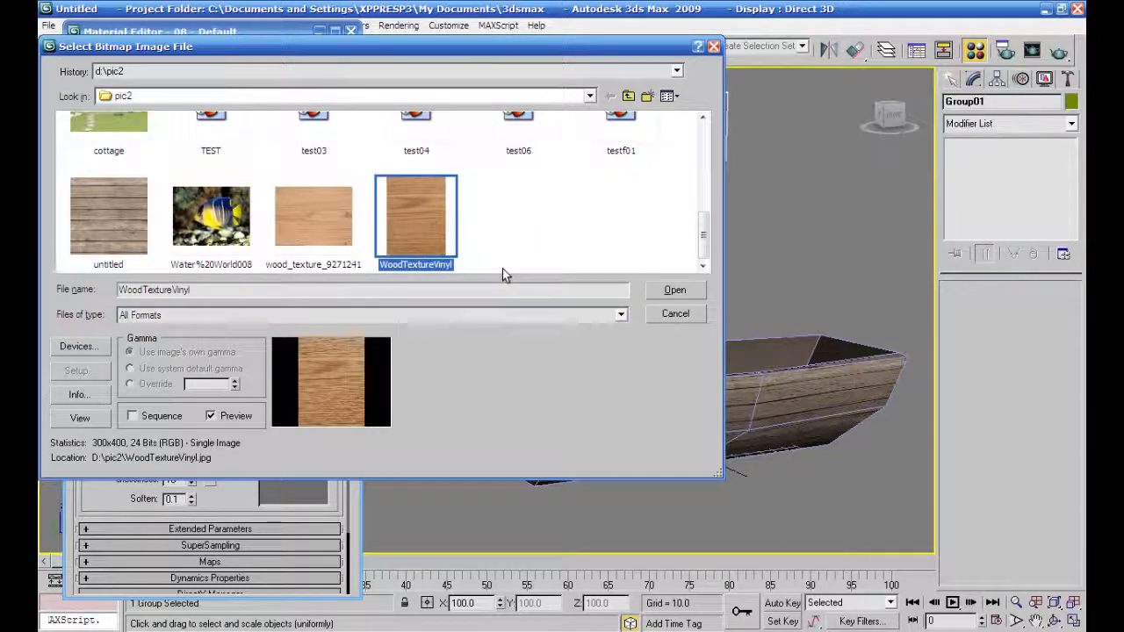
{"action": "left_click", "coordinate": [675, 291]}
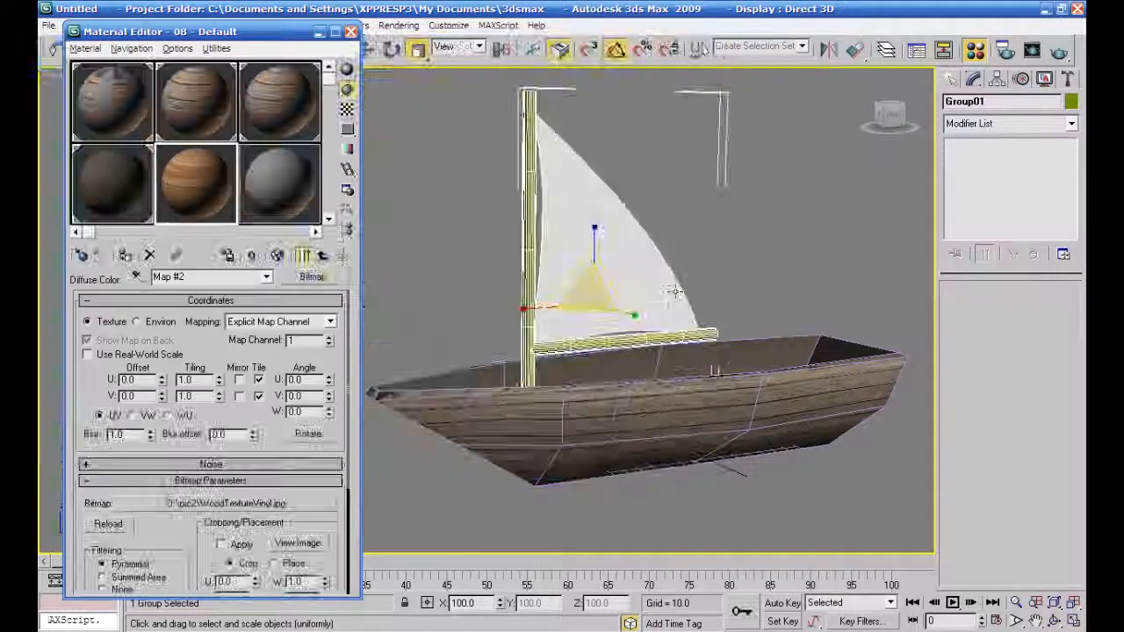
- Assign the wood vinyl material to the mast and boom group, displaying its map in the viewport with edged faces off
{"action": "left_click", "coordinate": [126, 255]}
{"action": "left_click", "coordinate": [278, 254]}
{"action": "left_click", "coordinate": [425, 219]}
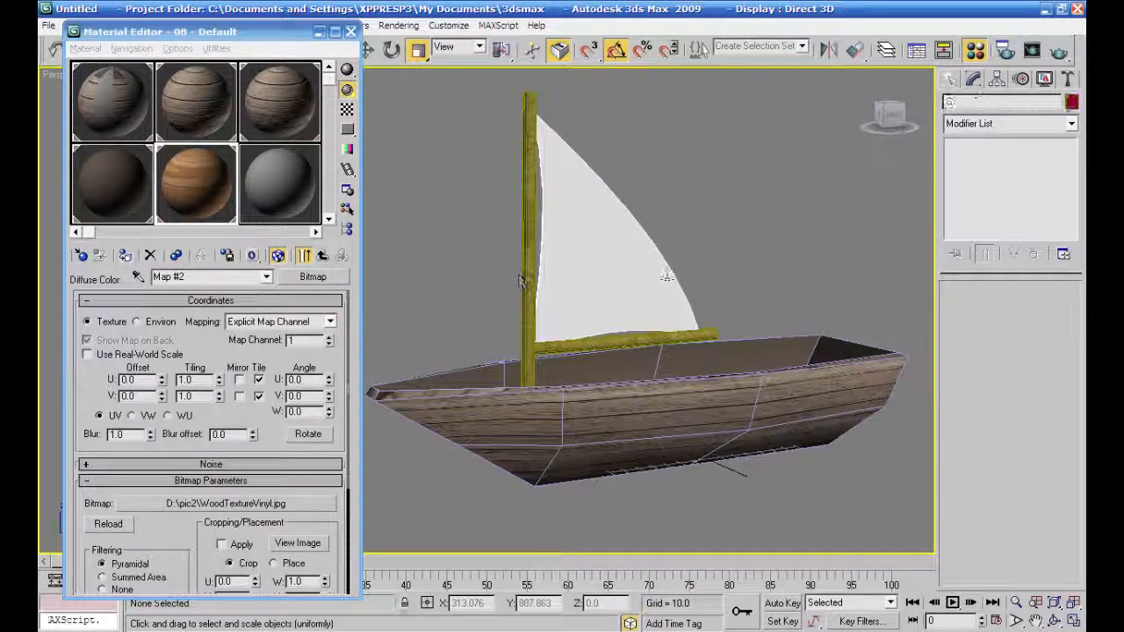
{"action": "key", "text": "F4"}
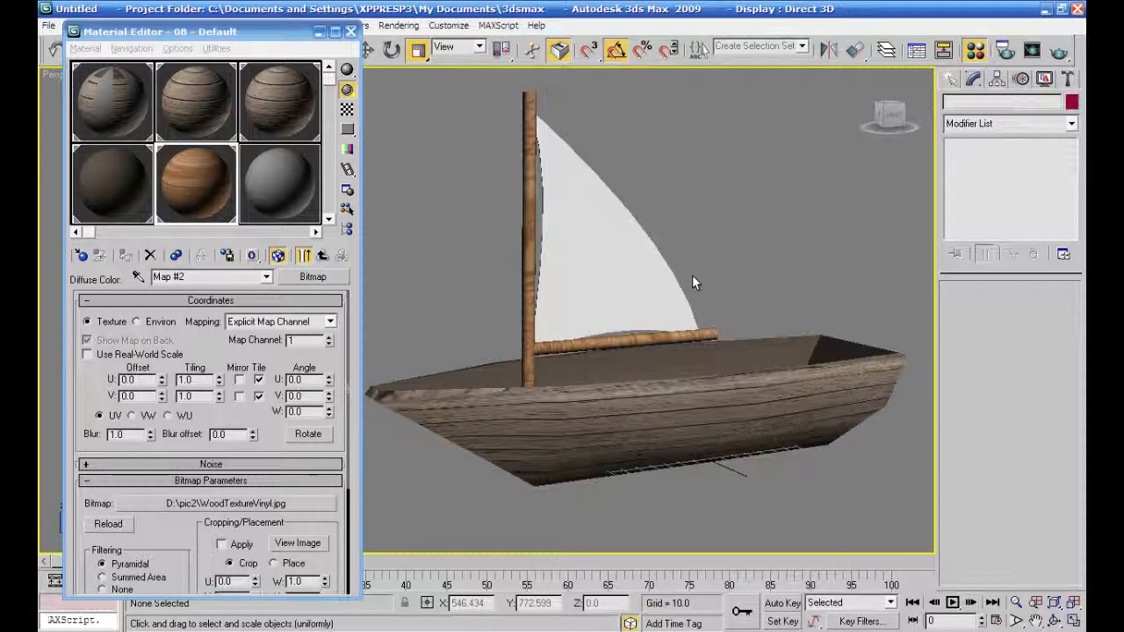
{"action": "middle_click_drag", "start_coordinate": [780, 268], "coordinate": [750, 312], "text": "alt"}
{"action": "mouse_move", "coordinate": [750, 312]}
{"action": "middle_mouse_down", "text": "alt"}
{"action": "mouse_move", "coordinate": [762, 286]}
{"action": "mouse_move", "coordinate": [921, 359]}
{"action": "mouse_move", "coordinate": [767, 299]}
{"action": "middle_mouse_up", "text": "alt"}
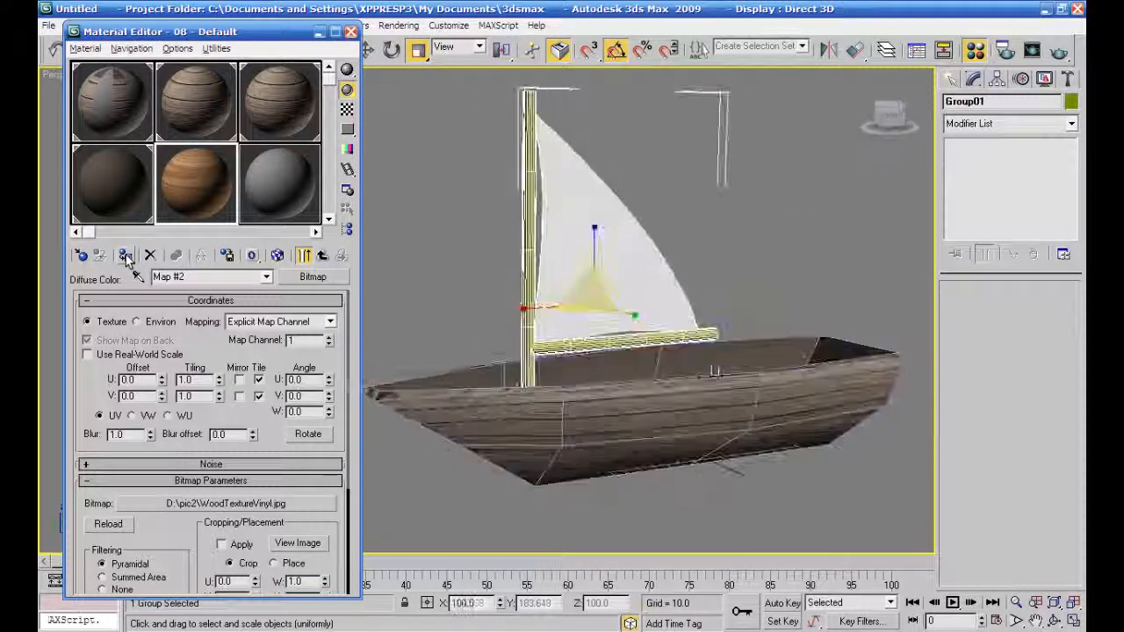
{"action": "left_click", "coordinate": [751, 272]}
{"action": "scroll", "coordinate": [751, 272], "scroll_direction": "down", "scroll_amount": 3}
{"action": "middle_click_drag", "start_coordinate": [750, 272], "coordinate": [748, 364], "text": "alt"}
{"action": "key", "text": "z"}
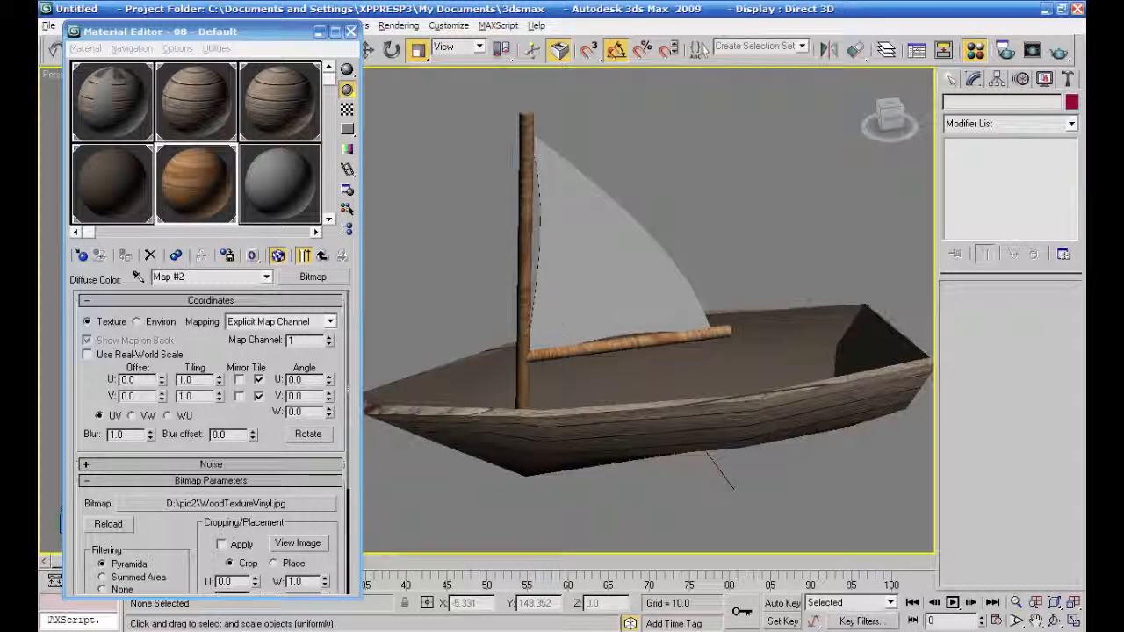
- Select the white sail
{"action": "left_click", "coordinate": [595, 241]}
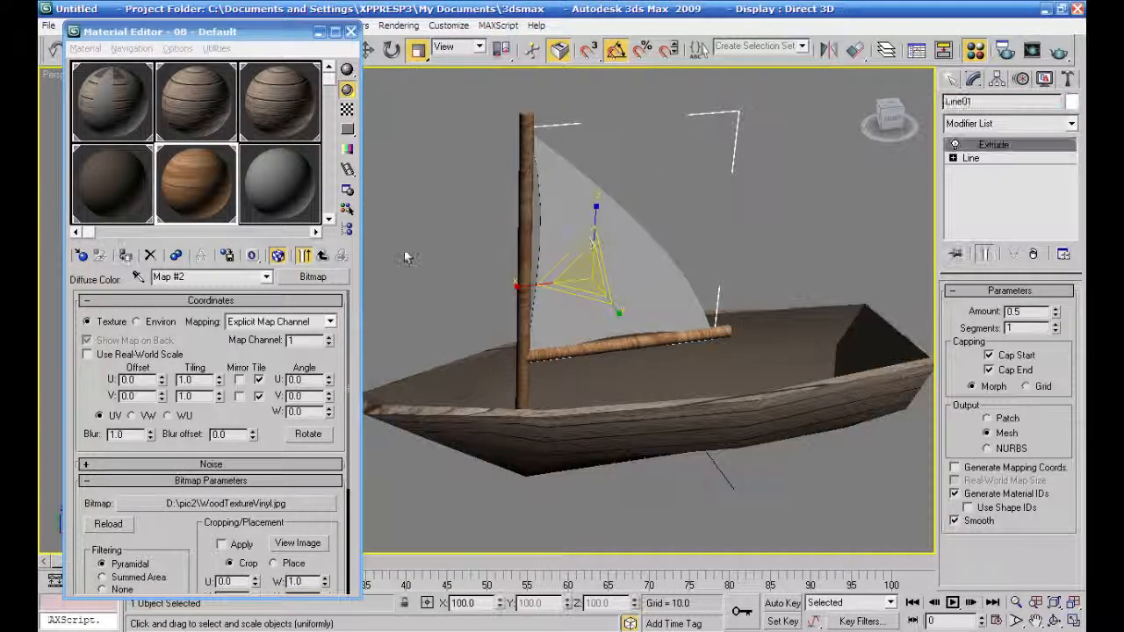